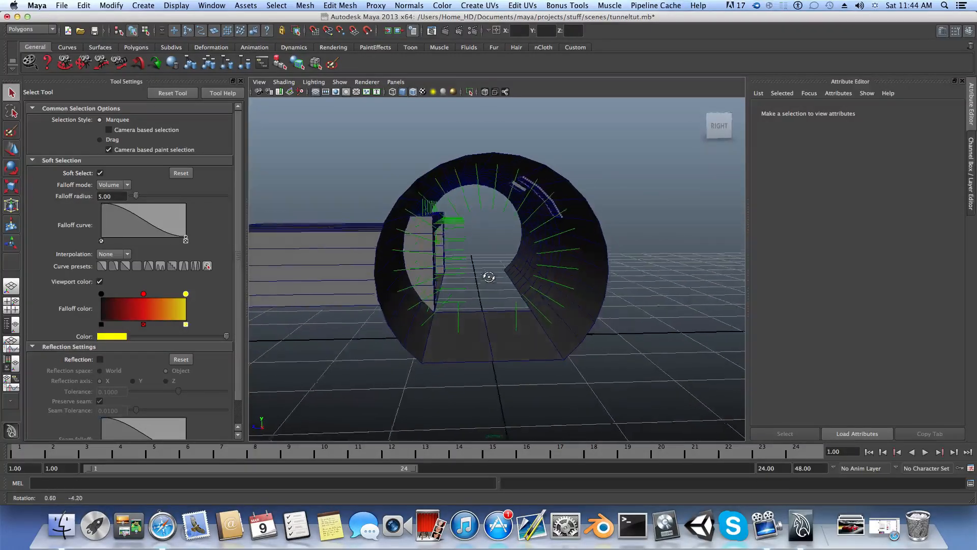
{"action": "middle_click_drag", "start_coordinate": [488, 276], "coordinate": [473, 288], "text": "alt"}
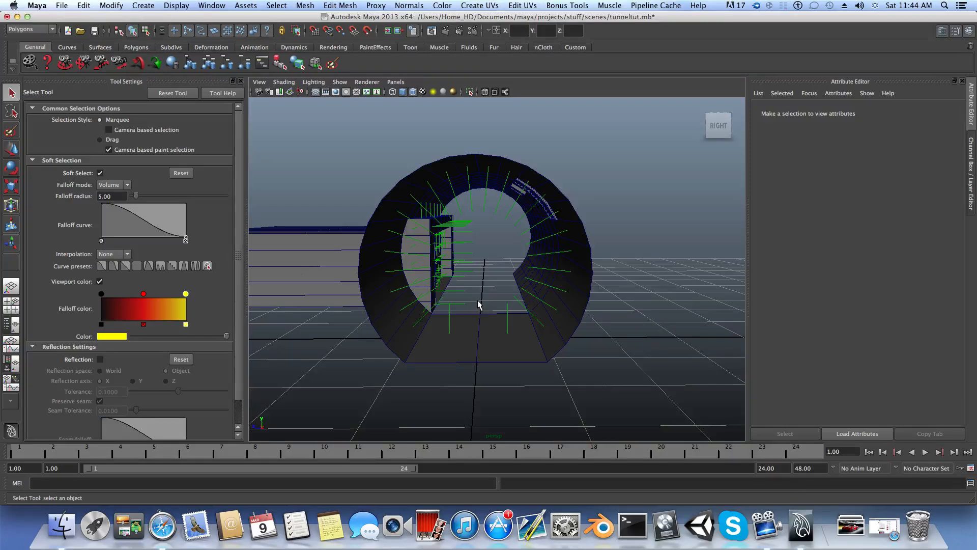
{"action": "mouse_move", "coordinate": [477, 301]}
{"action": "left_mouse_down", "text": "alt"}
{"action": "mouse_move", "coordinate": [449, 308]}
{"action": "mouse_move", "coordinate": [475, 323]}
{"action": "mouse_move", "coordinate": [480, 309]}
{"action": "mouse_move", "coordinate": [471, 305]}
{"action": "mouse_move", "coordinate": [484, 295]}
{"action": "mouse_move", "coordinate": [477, 301]}
{"action": "left_mouse_up", "text": "alt"}
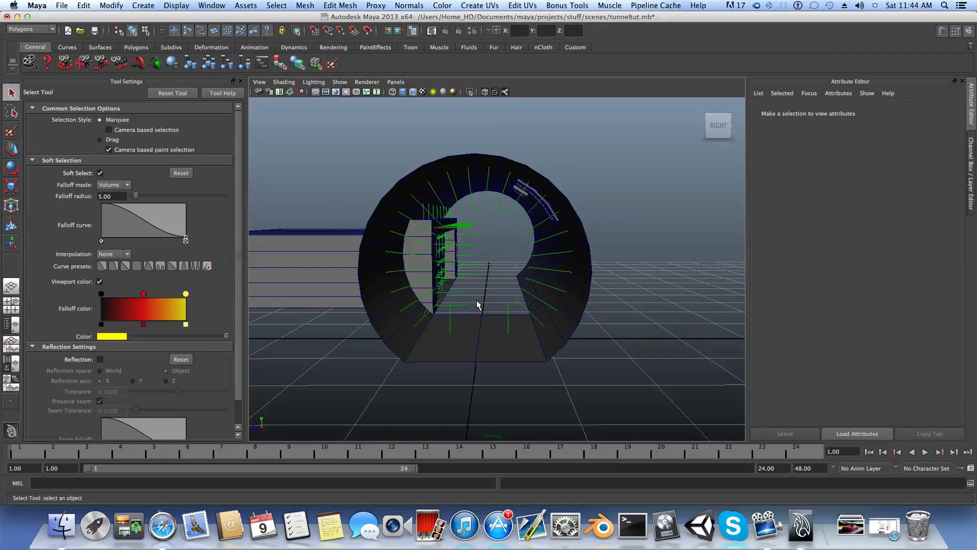
{"action": "mouse_move", "coordinate": [476, 300]}
{"action": "middle_mouse_down", "text": "alt"}
{"action": "mouse_move", "coordinate": [486, 286]}
{"action": "mouse_move", "coordinate": [493, 298]}
{"action": "middle_mouse_up", "text": "alt"}
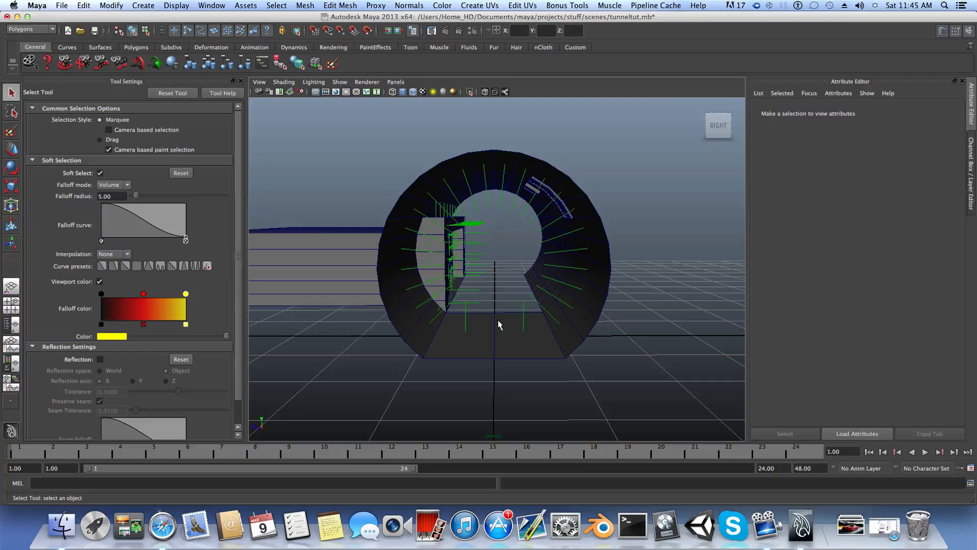
{"action": "mouse_move", "coordinate": [510, 328]}
{"action": "left_mouse_down", "text": "alt"}
{"action": "mouse_move", "coordinate": [474, 327]}
{"action": "mouse_move", "coordinate": [508, 325]}
{"action": "mouse_move", "coordinate": [499, 321]}
{"action": "left_mouse_up", "text": "alt"}
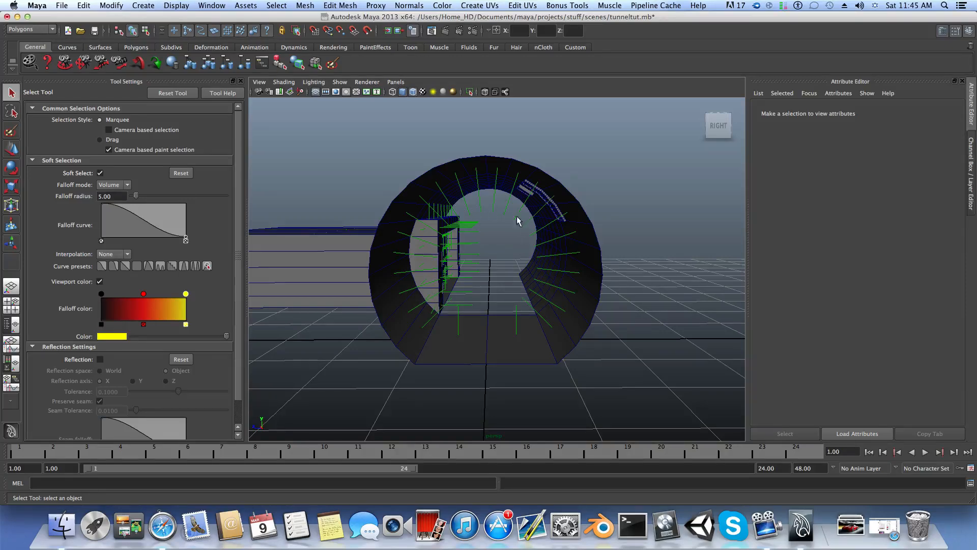
{"action": "left_click_drag", "start_coordinate": [519, 264], "coordinate": [551, 259], "text": "alt"}
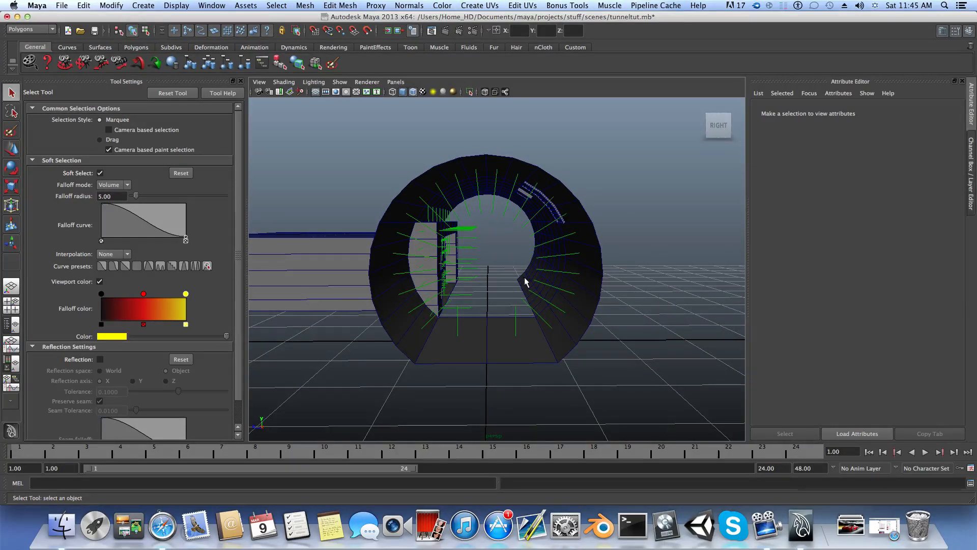
Step: Turn off the shaded-mode normals display on the curved wall of the tunnel's front section
{"action": "left_click", "coordinate": [477, 178]}
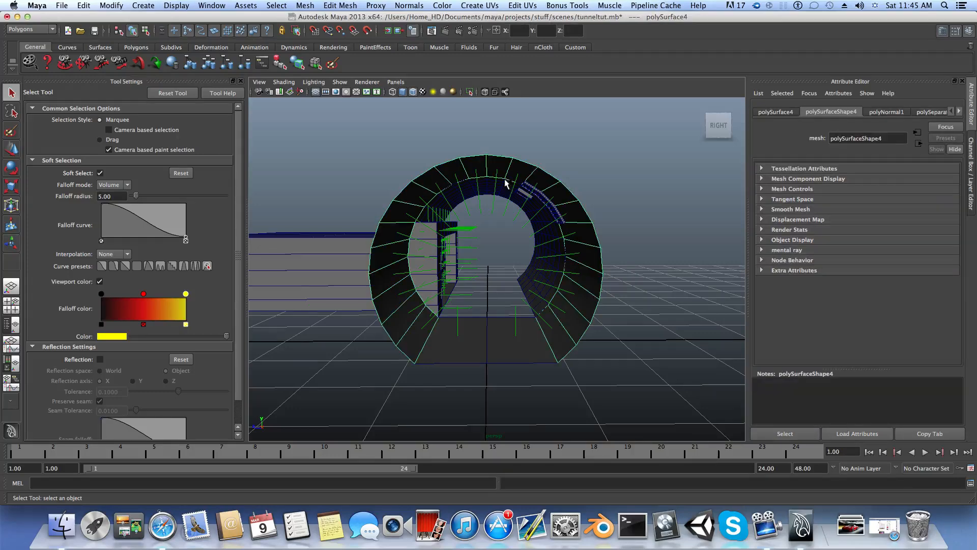
{"action": "left_click_drag", "start_coordinate": [464, 193], "coordinate": [447, 170], "text": "alt"}
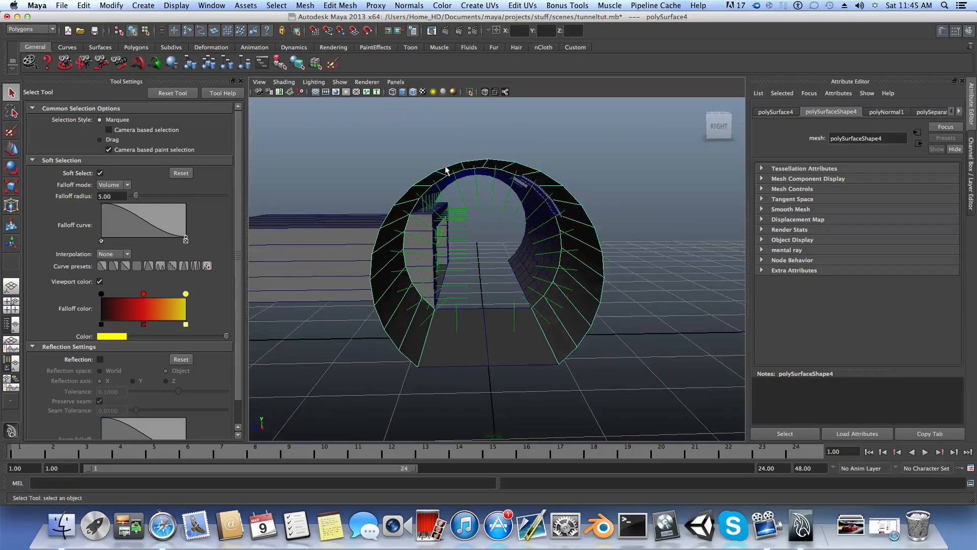
{"action": "left_click", "coordinate": [178, 6]}
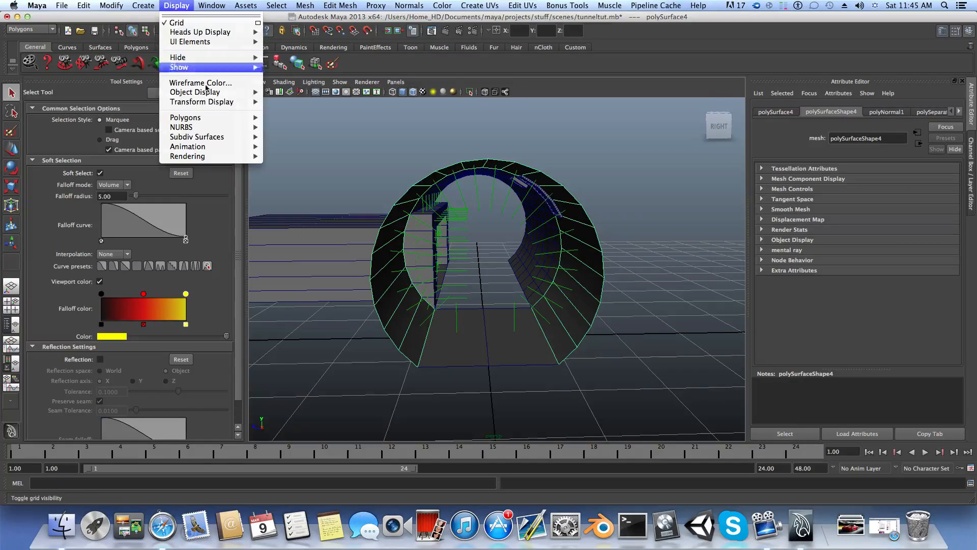
{"action": "mouse_move", "coordinate": [213, 128]}
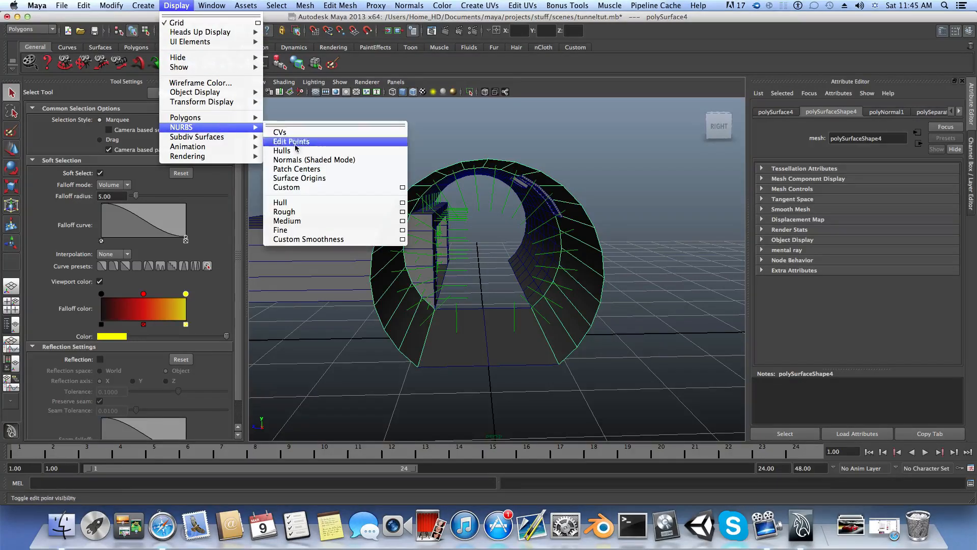
{"action": "left_click", "coordinate": [339, 161]}
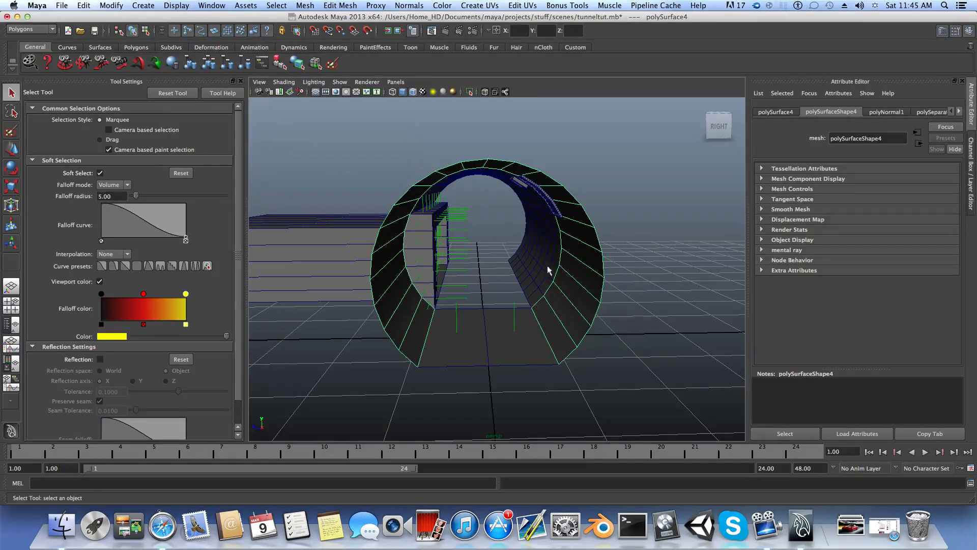
Step: Turn off the normals display on the tunnel section with the side opening and on the front floor piece
{"action": "left_click", "coordinate": [428, 234]}
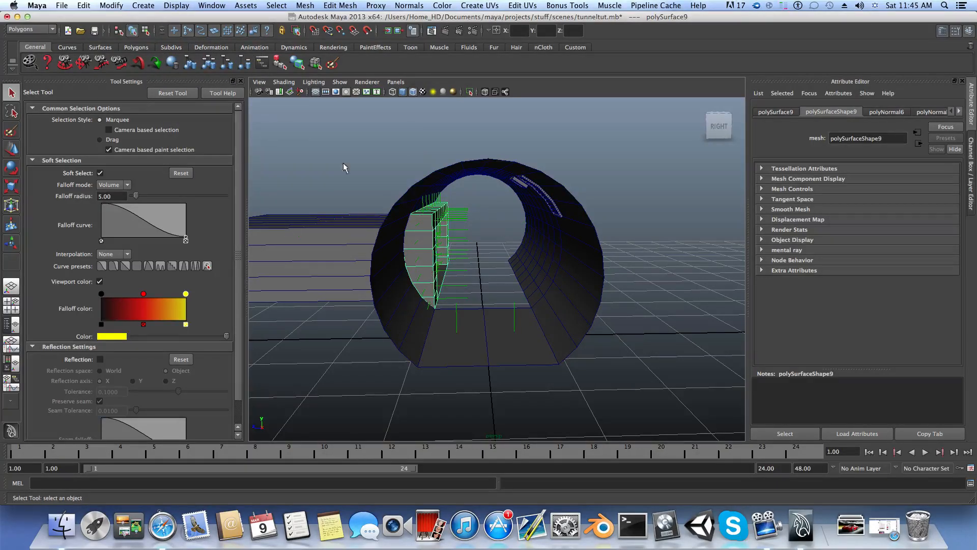
{"action": "left_click", "coordinate": [179, 7]}
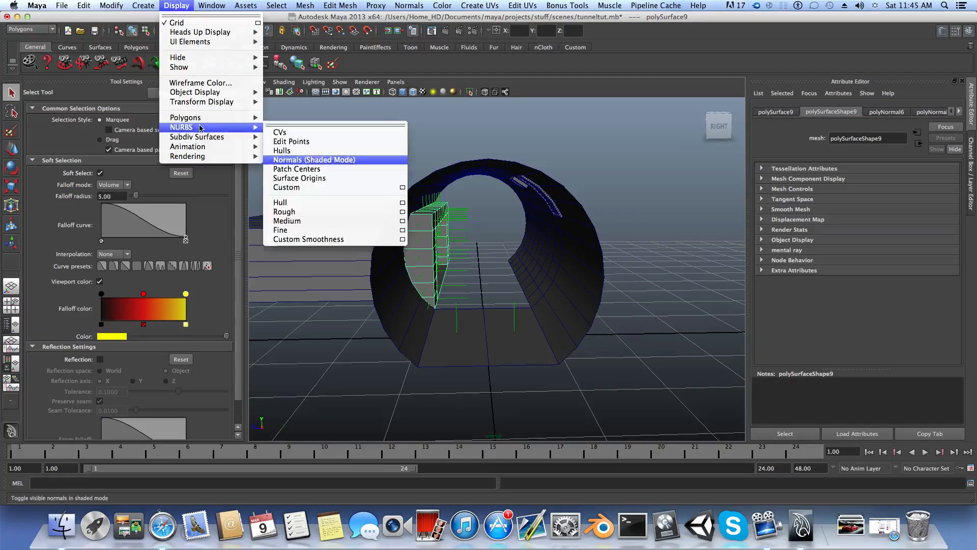
{"action": "left_click", "coordinate": [290, 160]}
{"action": "left_click", "coordinate": [488, 345]}
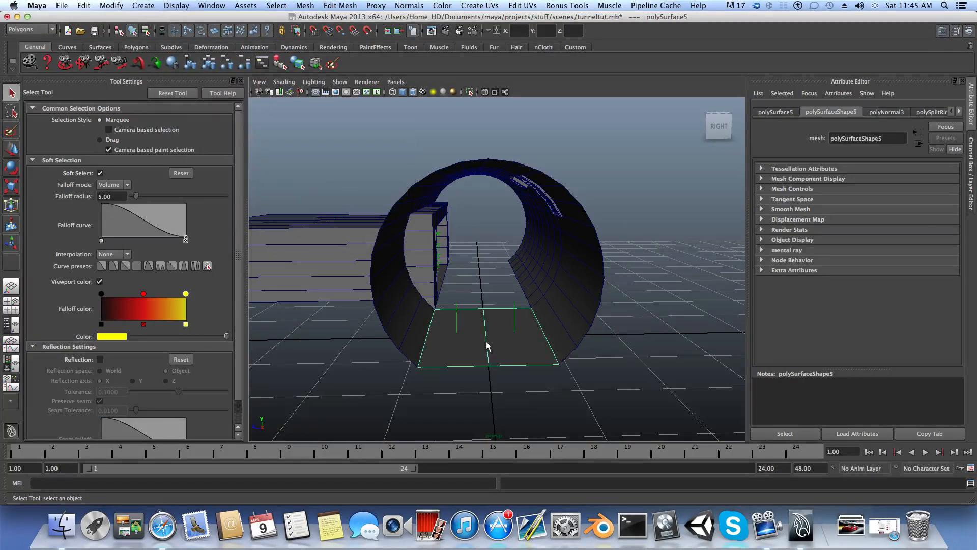
{"action": "left_click", "coordinate": [176, 6]}
{"action": "mouse_move", "coordinate": [213, 127]}
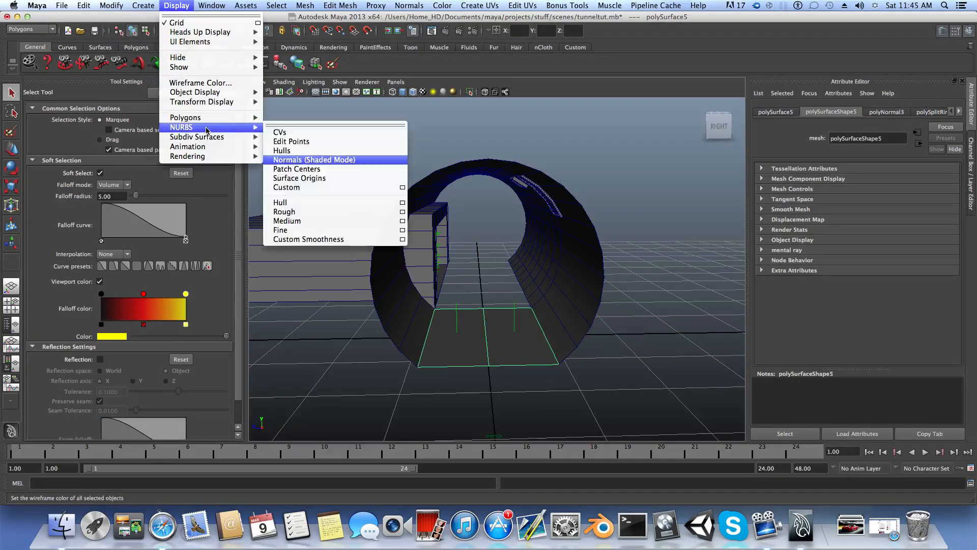
{"action": "left_click", "coordinate": [279, 160]}
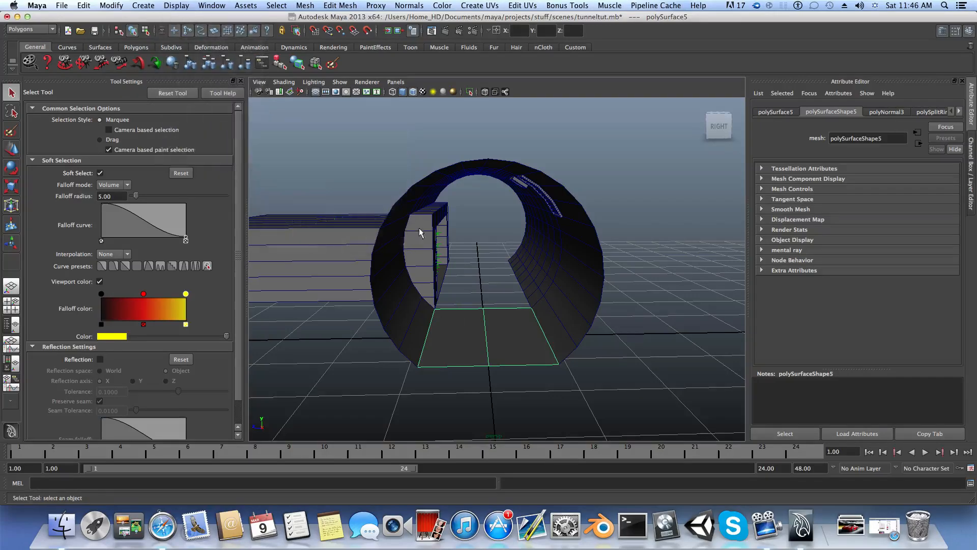
Step: Turn off the normals display on the walls and ceiling of the box-shaped side room
{"action": "left_click_drag", "start_coordinate": [419, 227], "coordinate": [521, 264], "text": "alt"}
{"action": "left_click", "coordinate": [521, 264]}
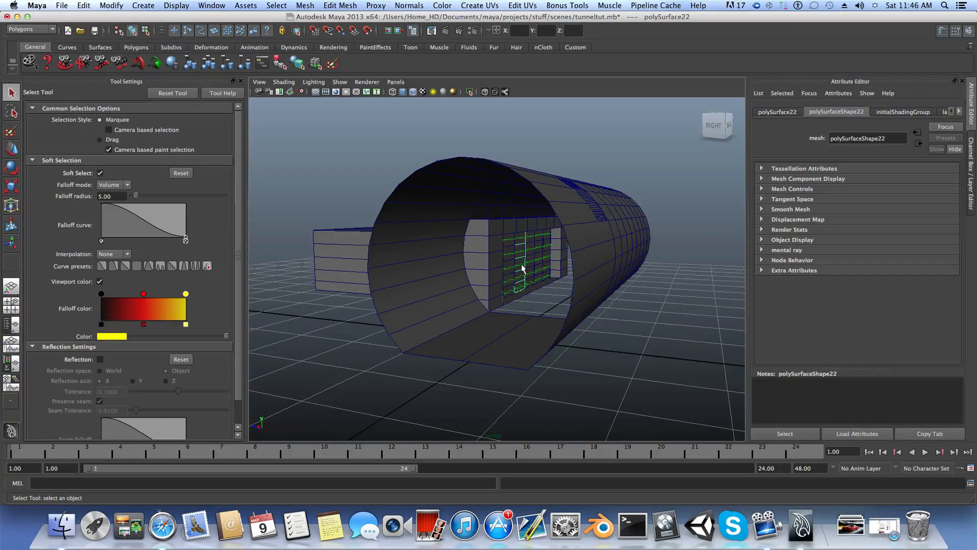
{"action": "left_click", "coordinate": [502, 277]}
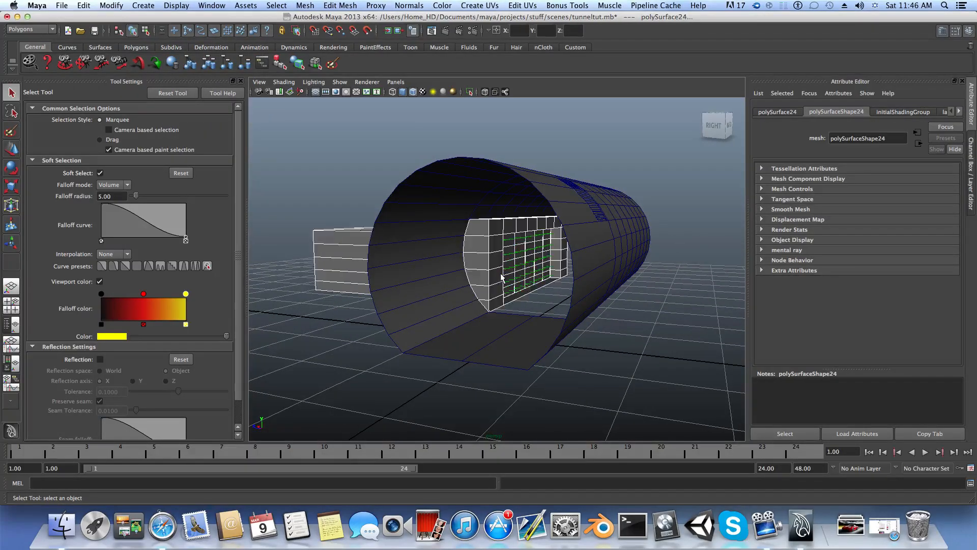
{"action": "left_click_drag", "start_coordinate": [427, 259], "coordinate": [422, 300], "text": "alt"}
{"action": "left_click", "coordinate": [423, 300]}
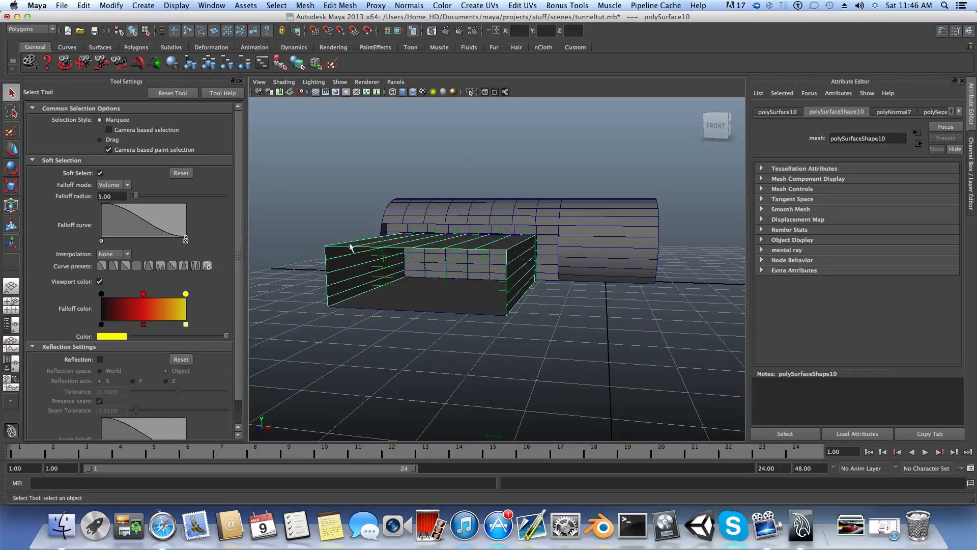
{"action": "left_click", "coordinate": [179, 6]}
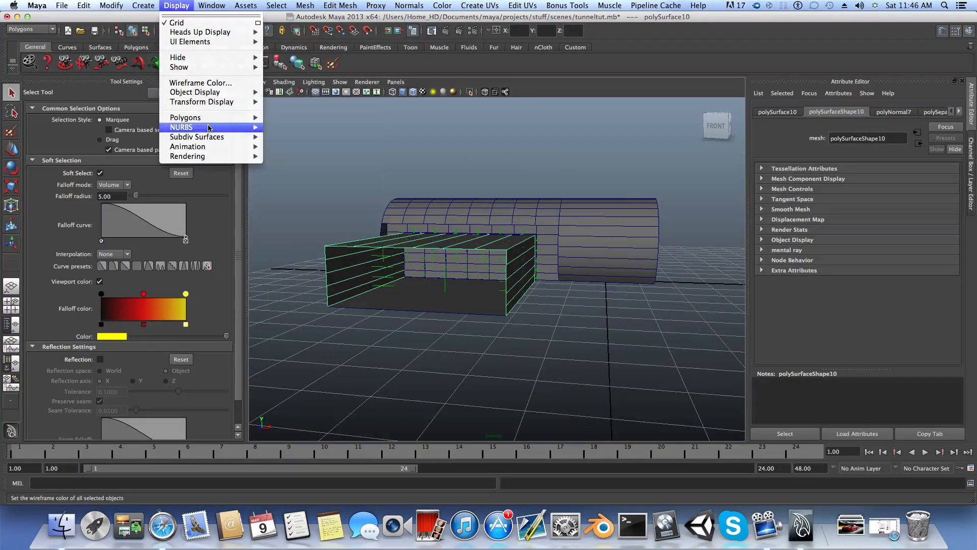
{"action": "mouse_move", "coordinate": [211, 127]}
{"action": "left_click", "coordinate": [279, 160]}
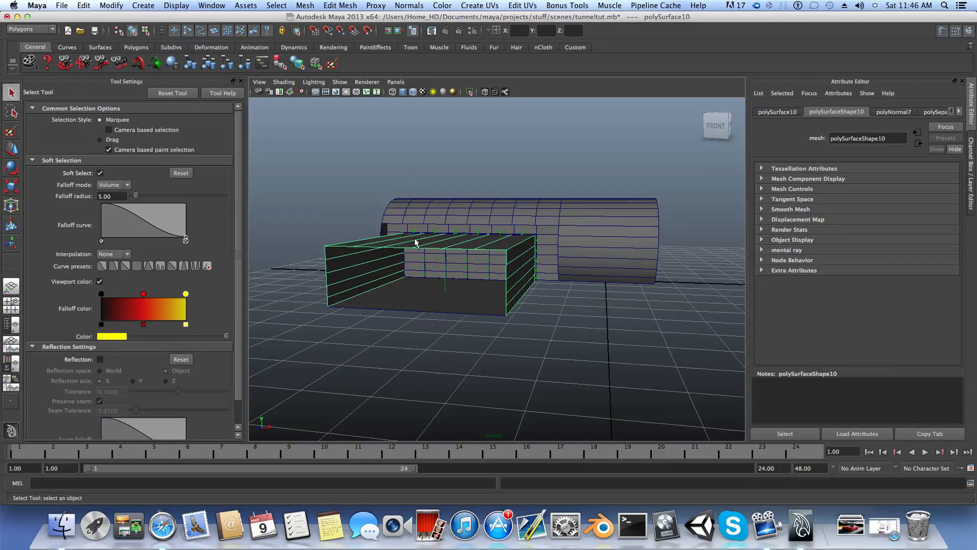
Step: Turn off the normals display on the end panel of the dividing wall between the side room and the tunnel
{"action": "left_click_drag", "start_coordinate": [415, 241], "coordinate": [477, 270], "text": "alt"}
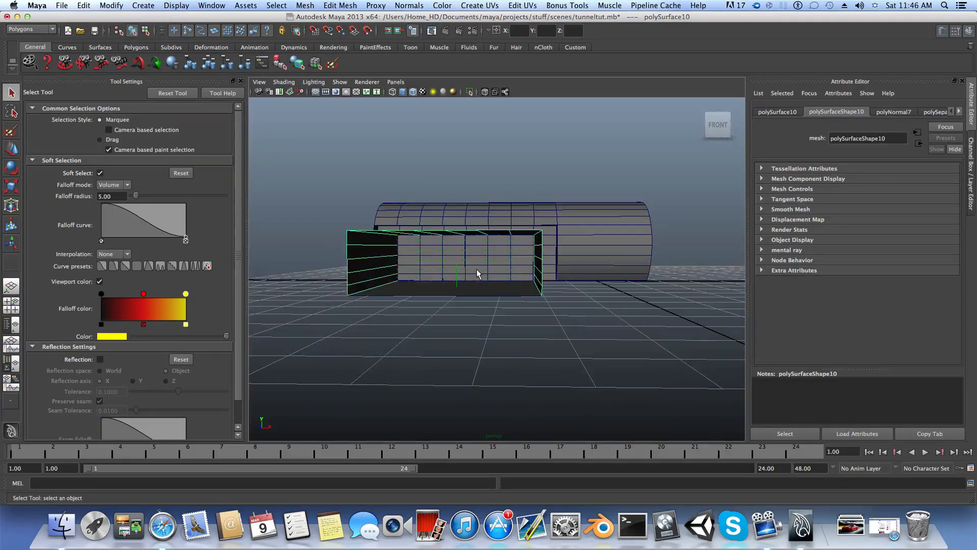
{"action": "left_click", "coordinate": [517, 251]}
{"action": "left_click", "coordinate": [182, 5]}
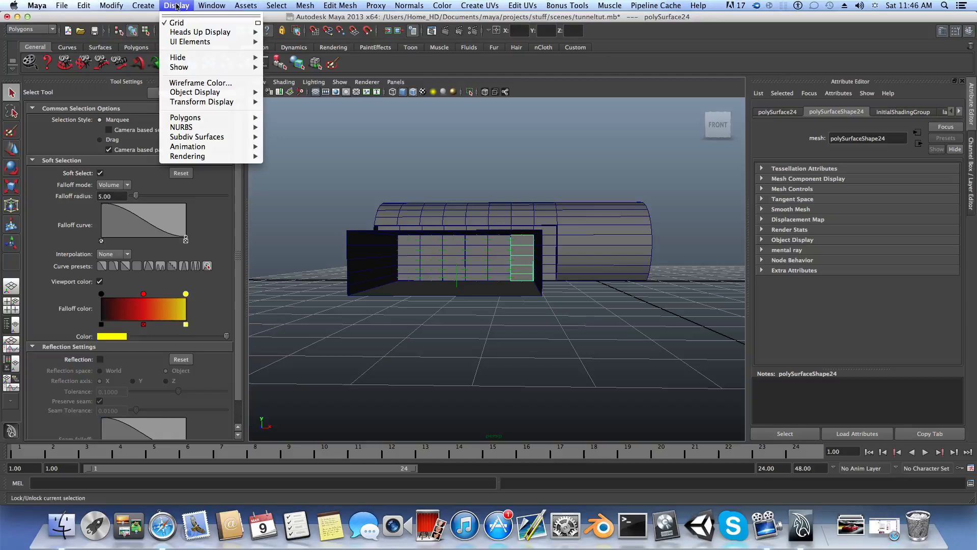
{"action": "mouse_move", "coordinate": [200, 127]}
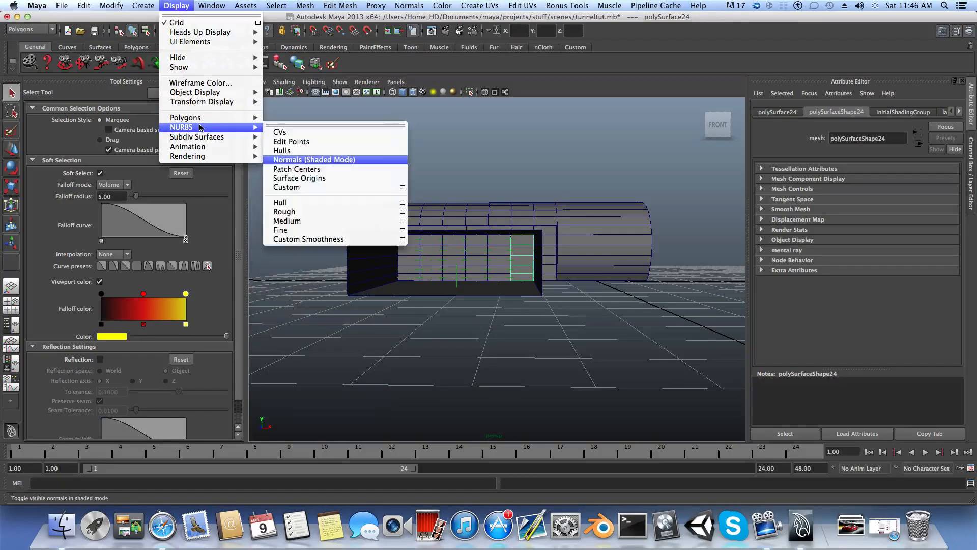
{"action": "left_click", "coordinate": [293, 160]}
Step: Turn off the normals display on the remaining dividing-wall panels and the side room's floor
{"action": "left_click", "coordinate": [495, 247]}
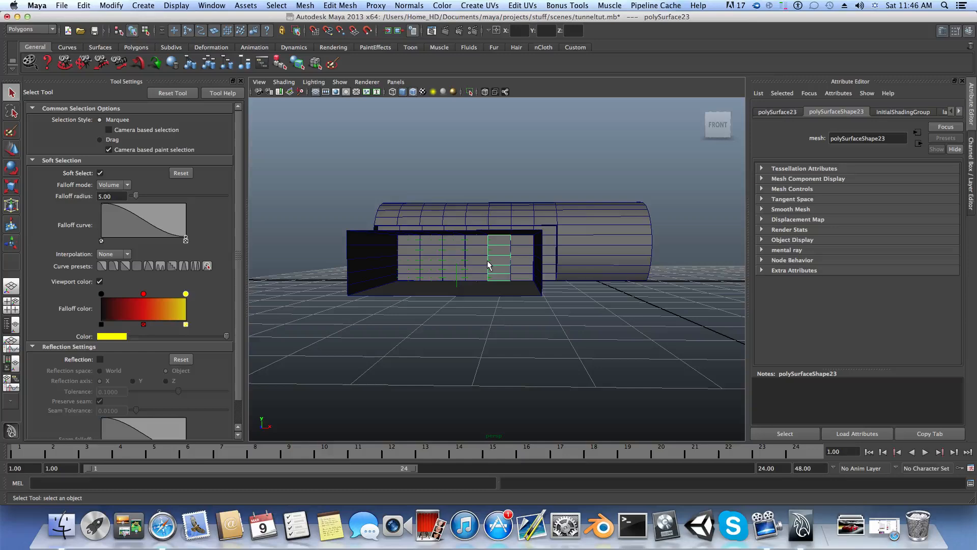
{"action": "left_click", "coordinate": [461, 264]}
{"action": "left_click", "coordinate": [429, 257]}
{"action": "left_click", "coordinate": [407, 255]}
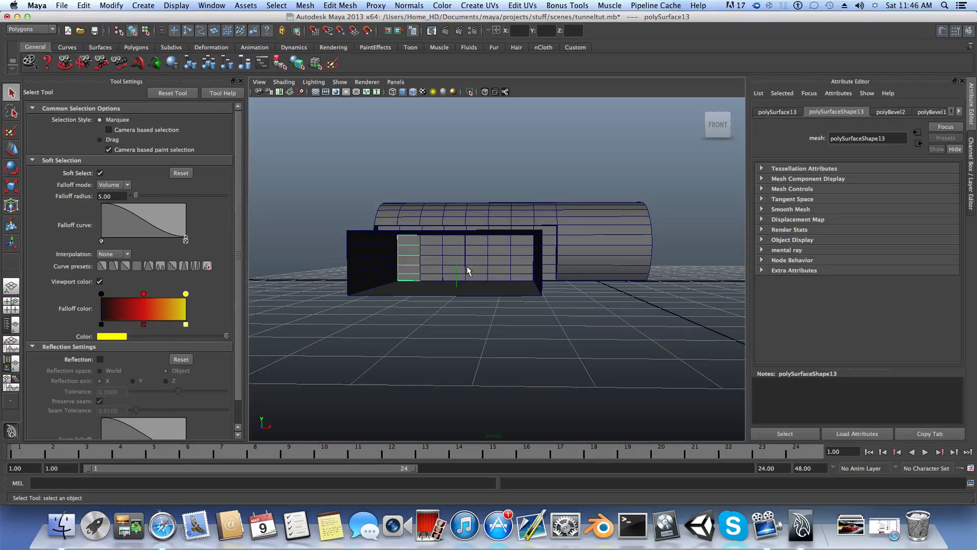
{"action": "left_click", "coordinate": [462, 288]}
Step: Examine the tunnel interior, its floor and the side opening from several angles
{"action": "left_click_drag", "start_coordinate": [567, 243], "coordinate": [490, 280], "text": "alt"}
{"action": "scroll", "coordinate": [509, 257], "scroll_direction": "up", "scroll_amount": 10}
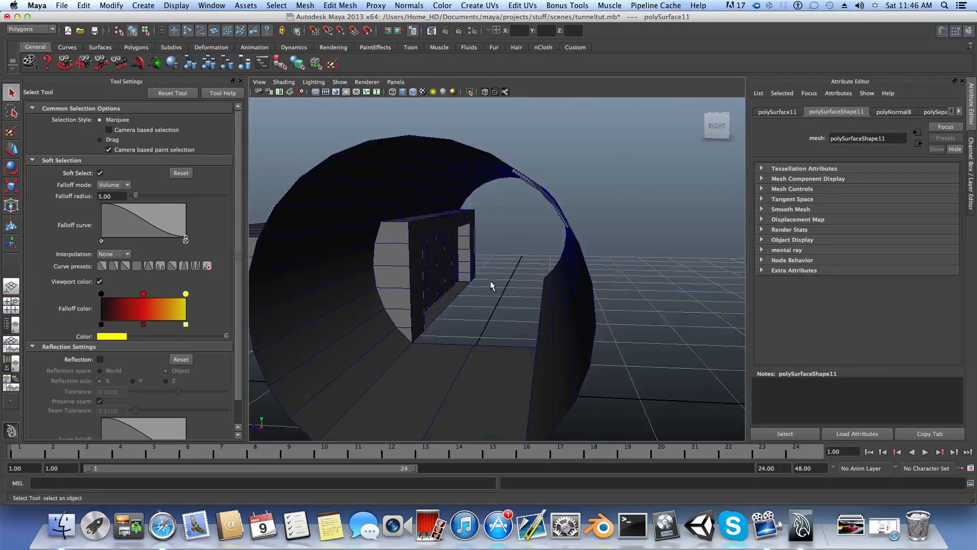
{"action": "left_click", "coordinate": [442, 305]}
{"action": "left_click_drag", "start_coordinate": [443, 305], "coordinate": [467, 303], "text": "alt"}
{"action": "scroll", "coordinate": [497, 308], "scroll_direction": "down", "scroll_amount": 5}
{"action": "middle_click_drag", "start_coordinate": [467, 303], "coordinate": [472, 300], "text": "alt"}
{"action": "left_click_drag", "start_coordinate": [471, 300], "coordinate": [536, 277], "text": "alt"}
{"action": "left_click_drag", "start_coordinate": [472, 237], "coordinate": [447, 229], "text": "alt"}
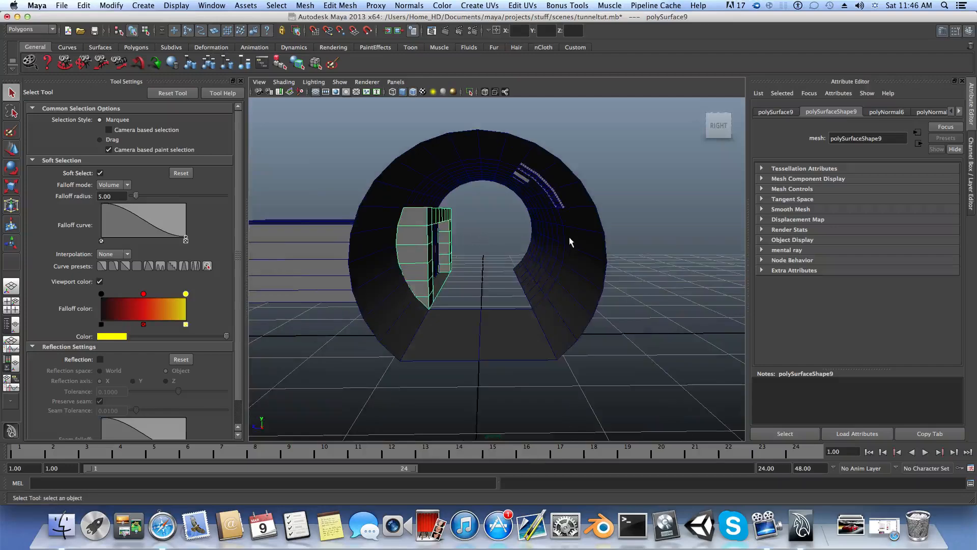
{"action": "left_click_drag", "start_coordinate": [539, 249], "coordinate": [478, 250], "text": "alt"}
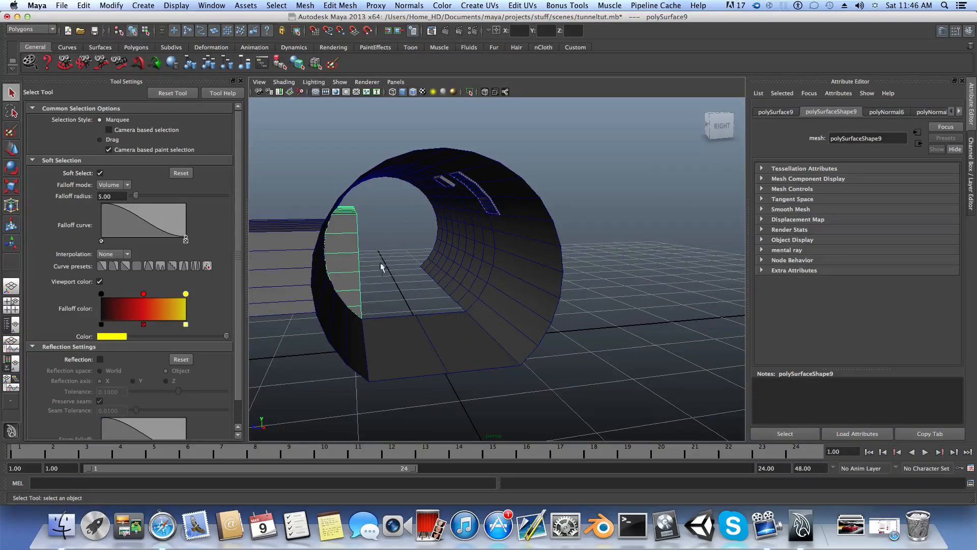
Step: Insert an edge loop around the middle of the tunnel's front section and turn off Soft Select
{"action": "left_click_drag", "start_coordinate": [469, 294], "coordinate": [466, 316], "text": "alt"}
{"action": "left_click", "coordinate": [420, 299]}
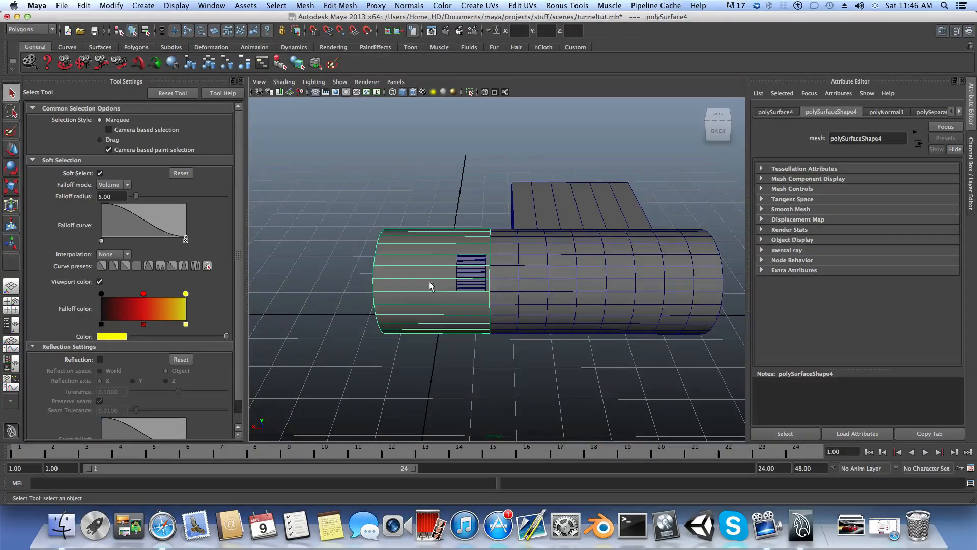
{"action": "left_click_drag", "start_coordinate": [432, 284], "coordinate": [504, 255], "text": "alt"}
{"action": "middle_click_drag", "start_coordinate": [503, 255], "coordinate": [452, 280], "text": "alt"}
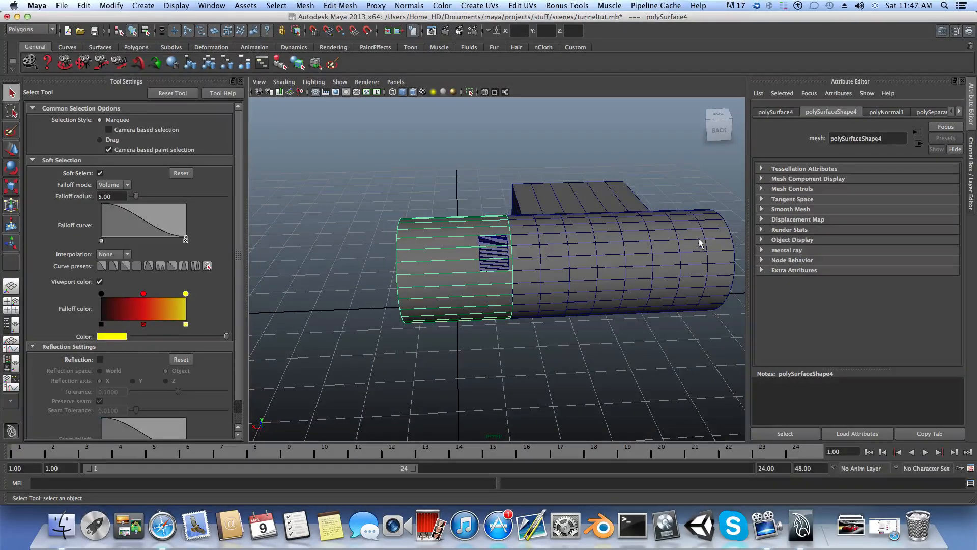
{"action": "left_click_drag", "start_coordinate": [584, 267], "coordinate": [504, 254], "text": "alt"}
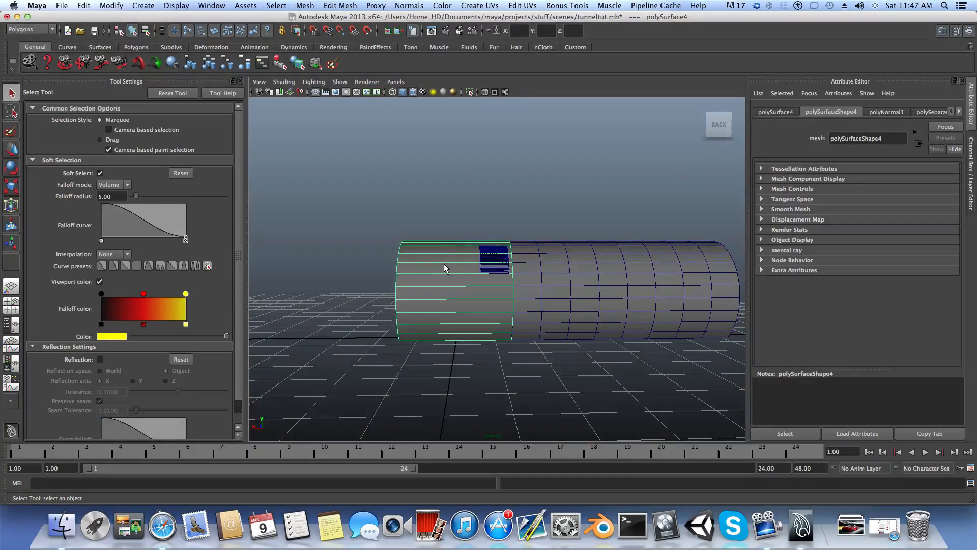
{"action": "right_click_drag", "start_coordinate": [444, 263], "coordinate": [445, 236]}
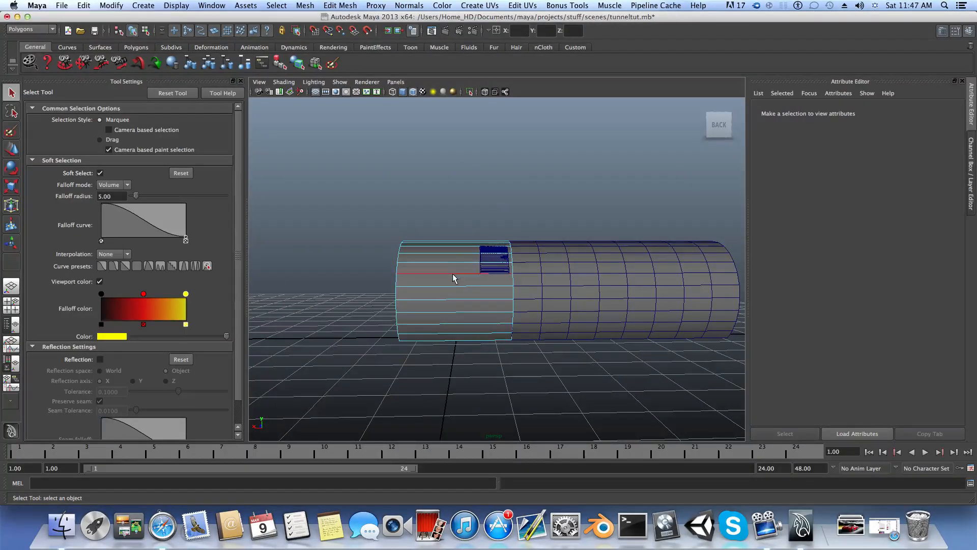
{"action": "left_click", "coordinate": [454, 279]}
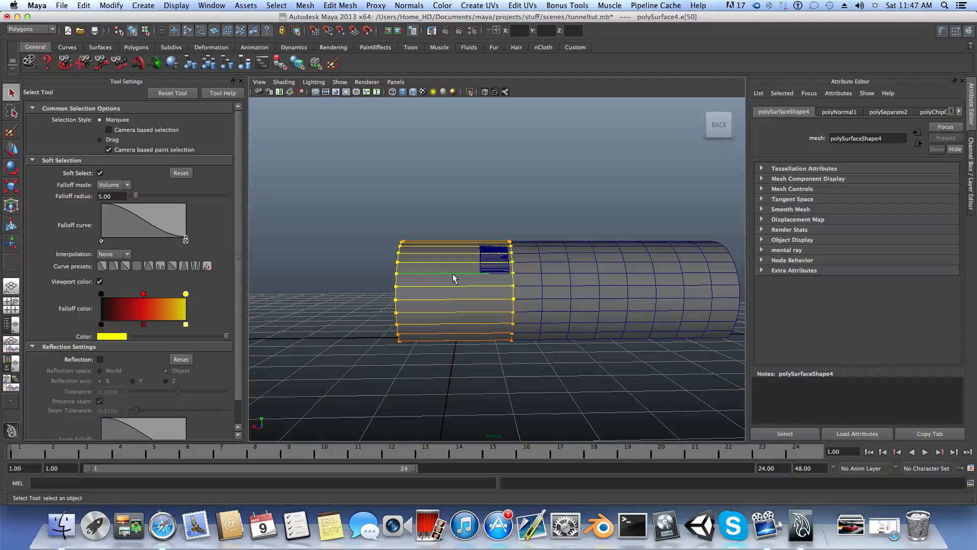
{"action": "right_click_drag", "start_coordinate": [455, 278], "coordinate": [465, 305], "text": "shift"}
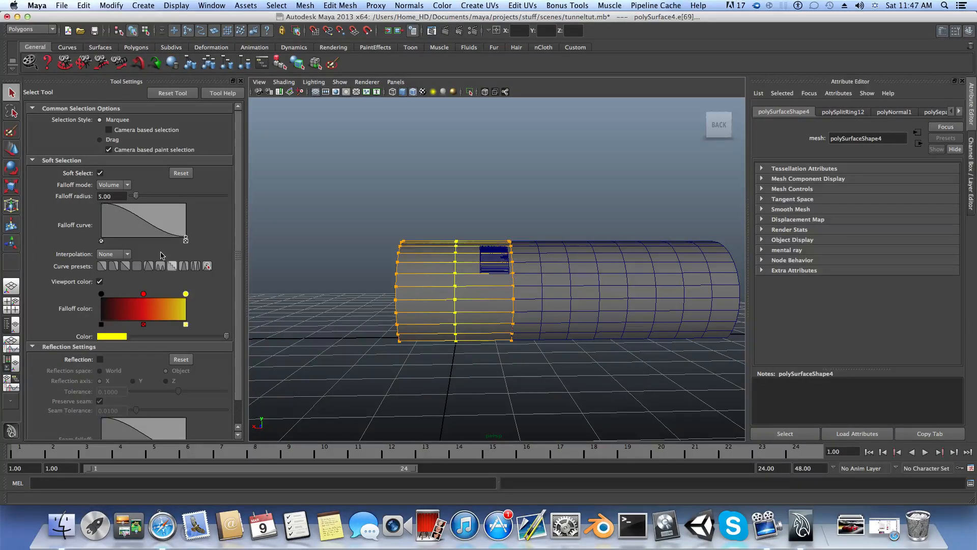
{"action": "left_click", "coordinate": [100, 173]}
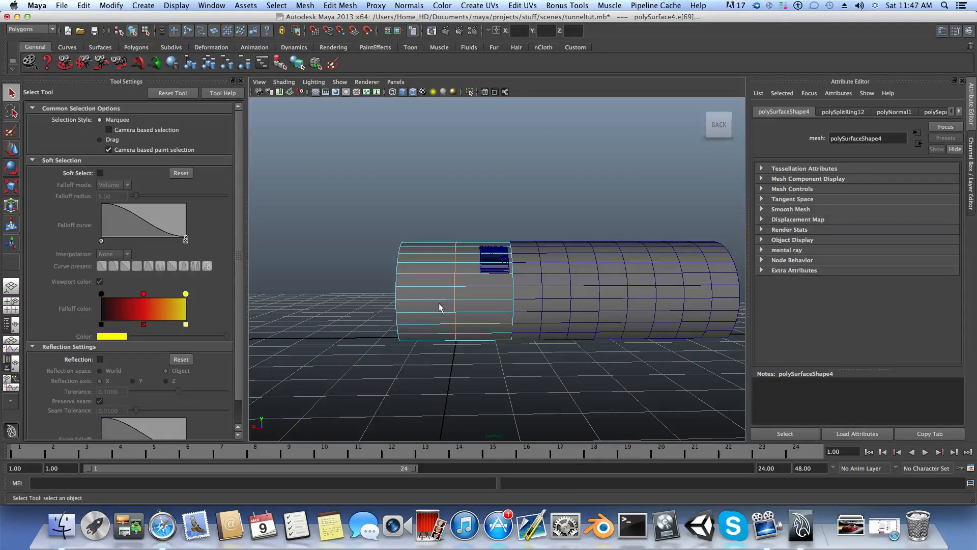
Step: Insert one more edge loop through the middle of each half of the tunnel's front section
{"action": "left_click", "coordinate": [435, 301]}
{"action": "right_click_drag", "start_coordinate": [437, 295], "coordinate": [447, 326], "text": "shift"}
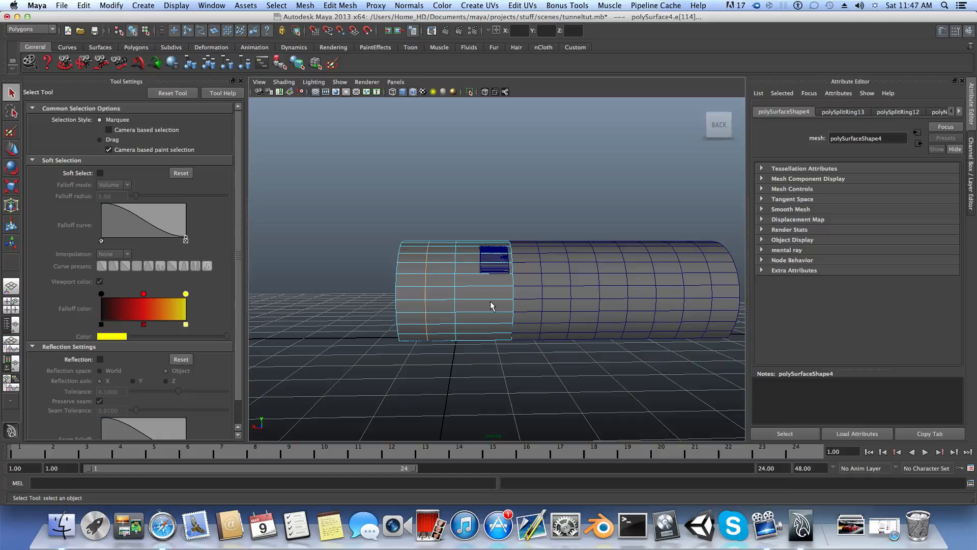
{"action": "right_click_drag", "start_coordinate": [486, 301], "coordinate": [498, 320], "text": "shift"}
{"action": "left_click_drag", "start_coordinate": [634, 326], "coordinate": [584, 360], "text": "alt"}
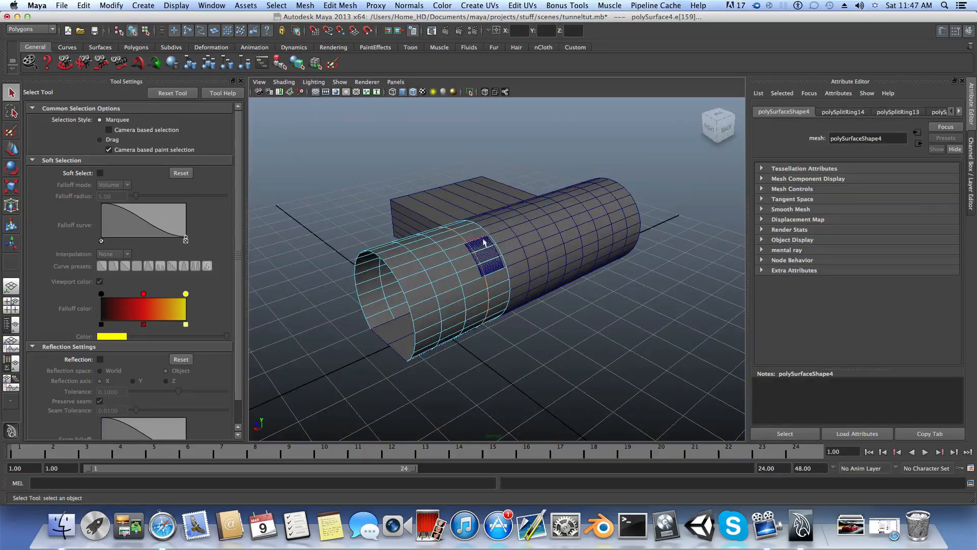
{"action": "left_click_drag", "start_coordinate": [443, 335], "coordinate": [322, 158], "text": "alt"}
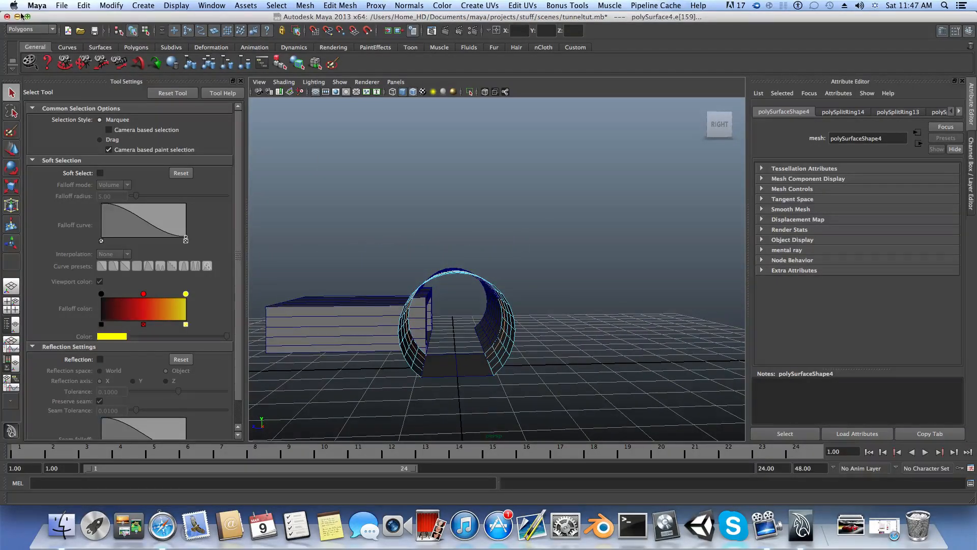
Step: Save the tunnel scene and minimize the Maya window
{"action": "left_click", "coordinate": [63, 5]}
{"action": "left_click", "coordinate": [80, 47]}
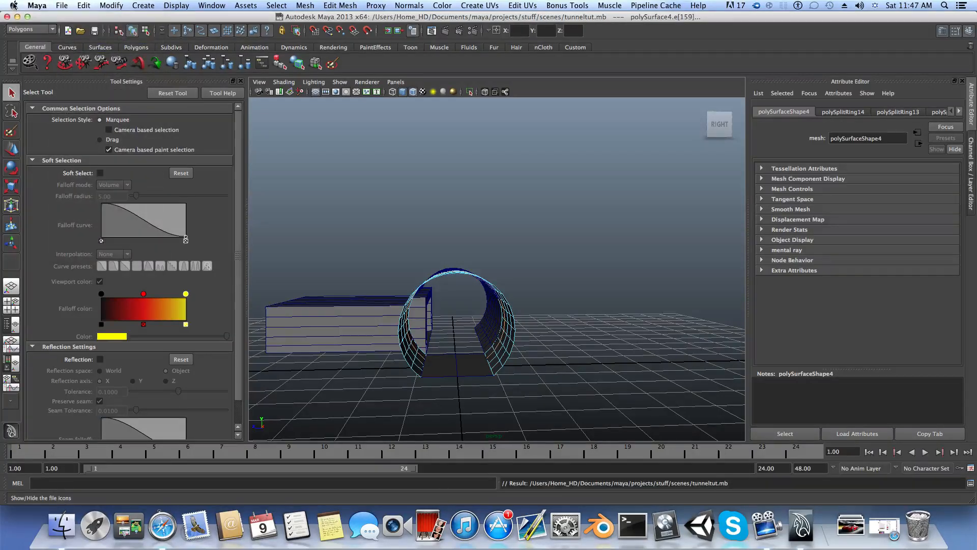
{"action": "left_click", "coordinate": [18, 17]}
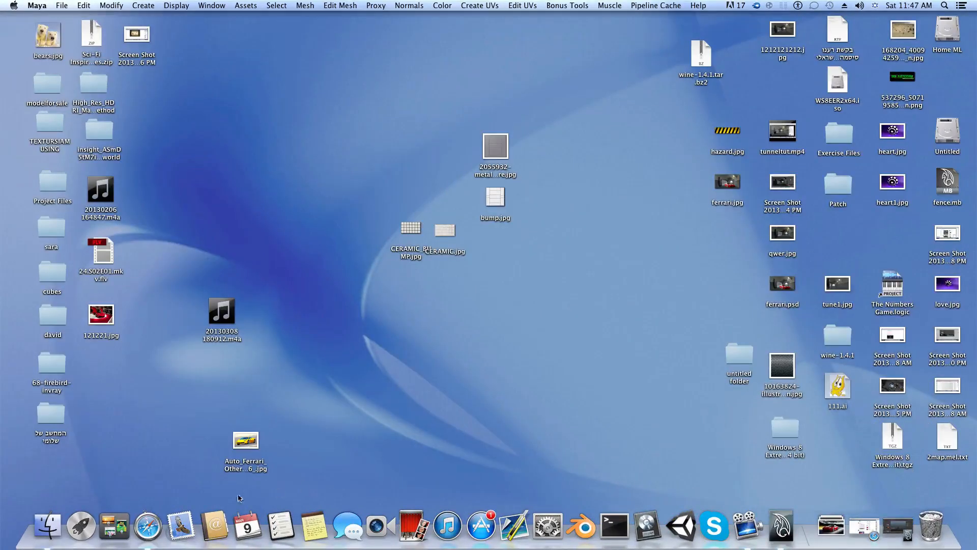
Step: Switch to Safari and load google.co.il in the current tab
{"action": "left_click", "coordinate": [146, 520]}
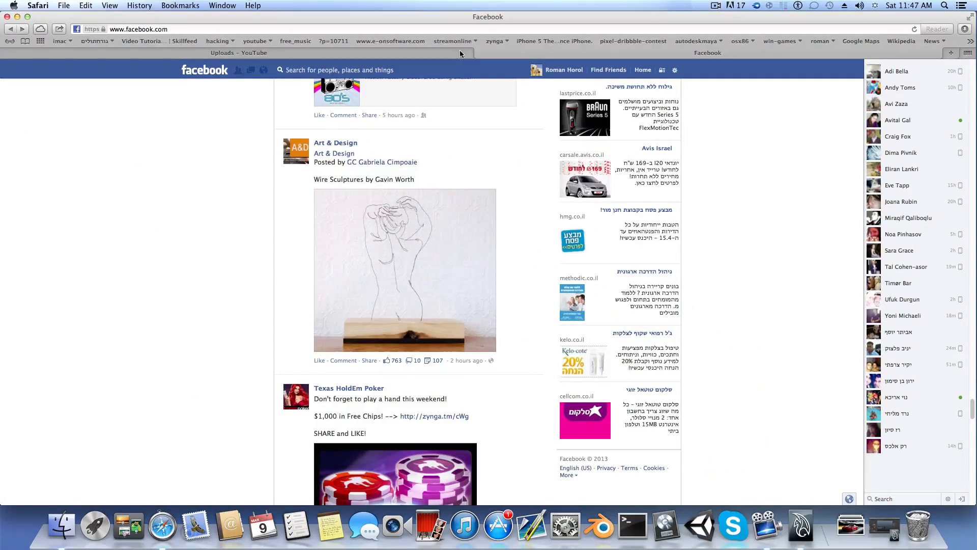
{"action": "left_click", "coordinate": [426, 27]}
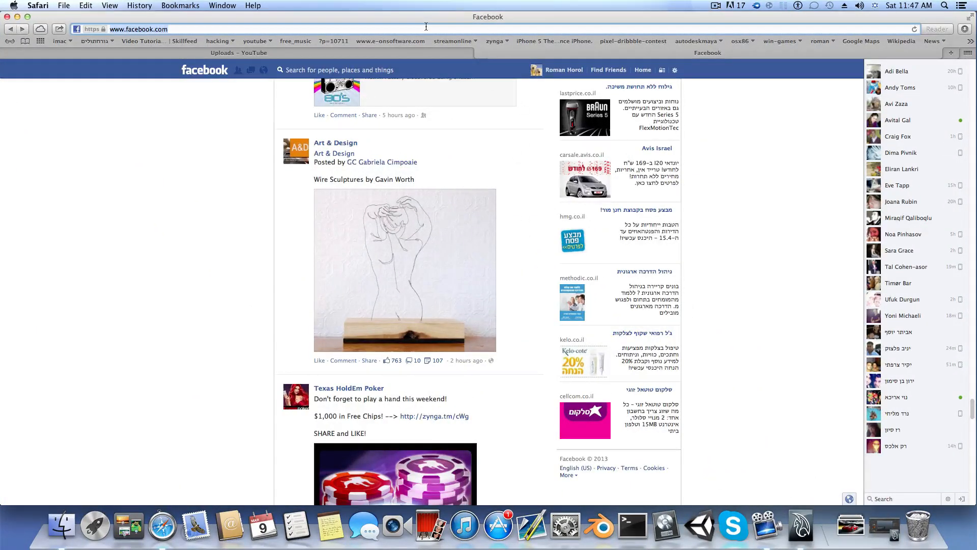
{"action": "type", "text": "google.co.il"}
{"action": "key", "text": "Return"}
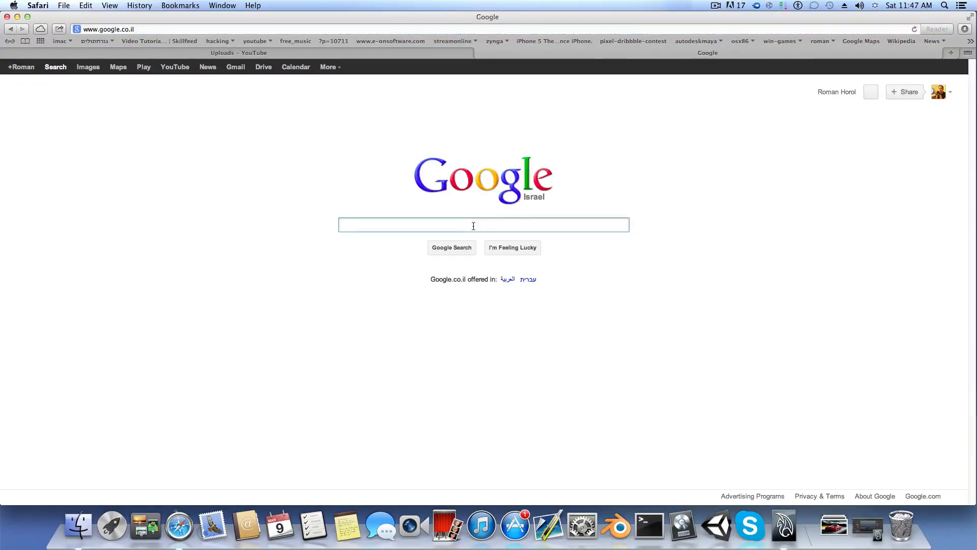
Step: Search Google for 123rf and open the 123RF.com stock photo site
{"action": "type", "text": "123"}
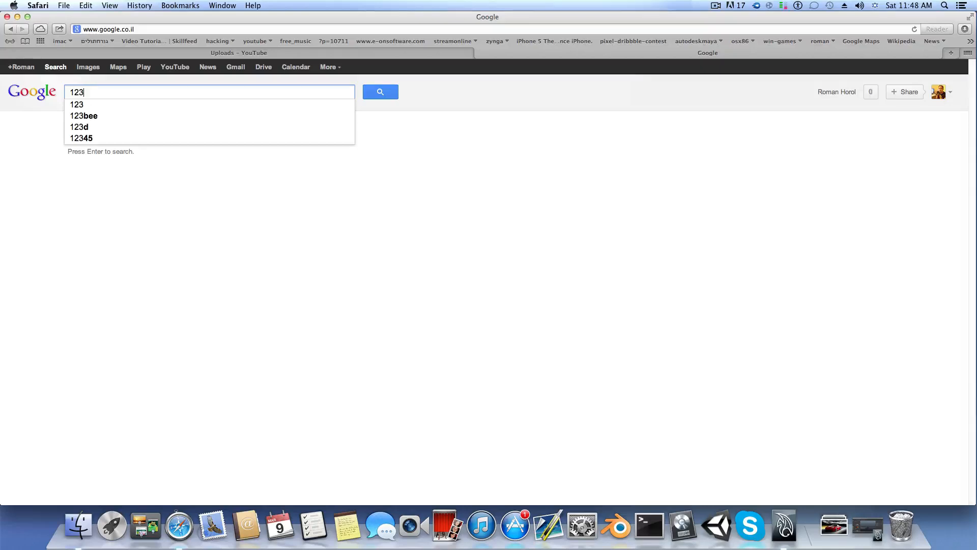
{"action": "type", "text": "rf"}
{"action": "key", "text": "Return"}
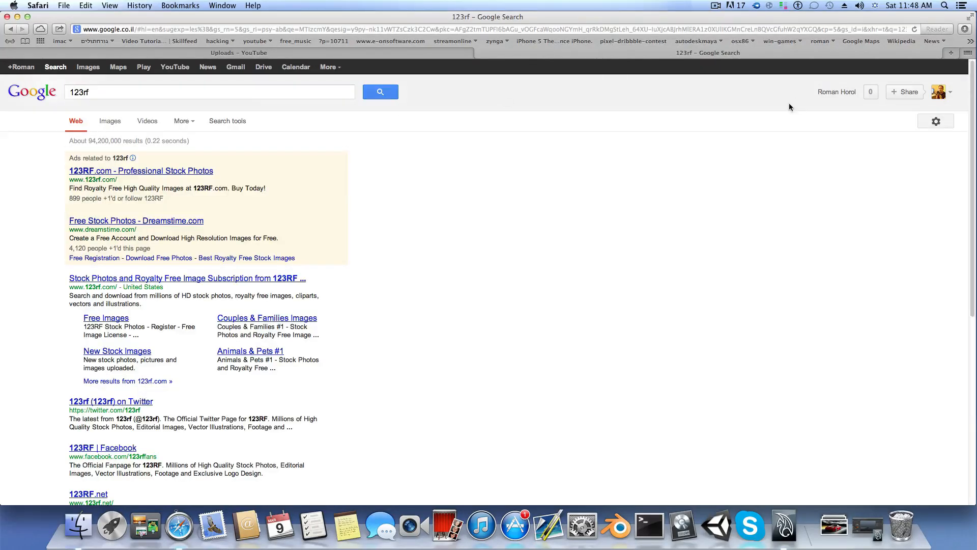
{"action": "left_click", "coordinate": [195, 174]}
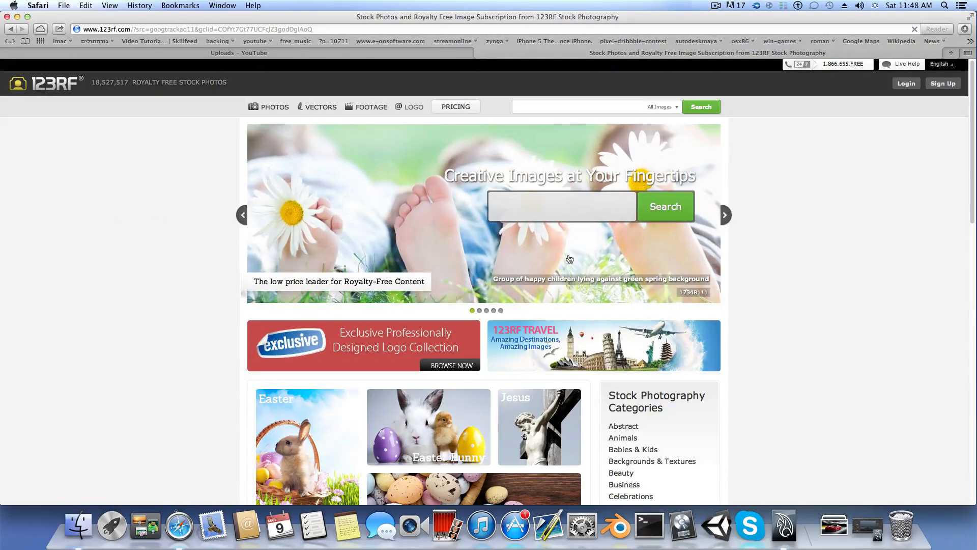
Step: Search the 123RF stock library for "ceramic cubes"
{"action": "left_click", "coordinate": [564, 214]}
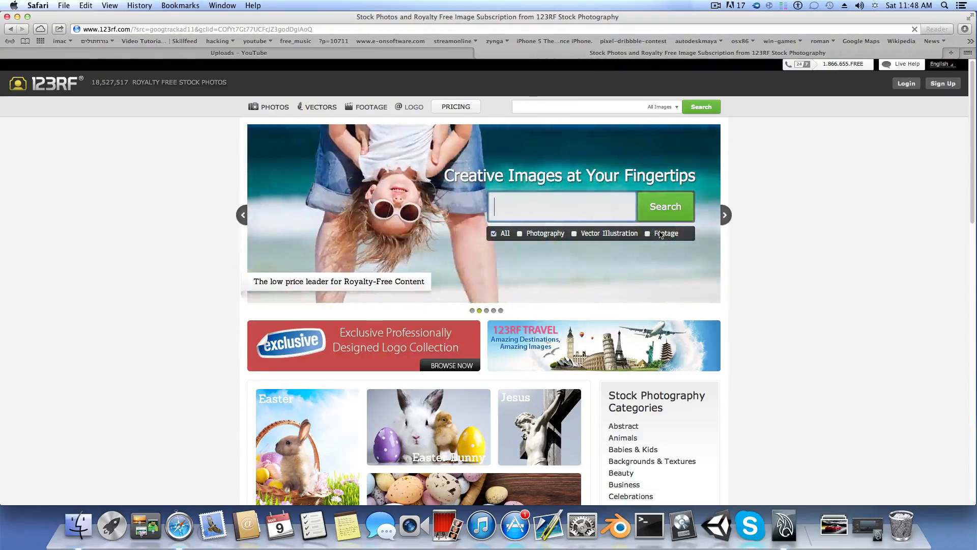
{"action": "type", "text": "cera"}
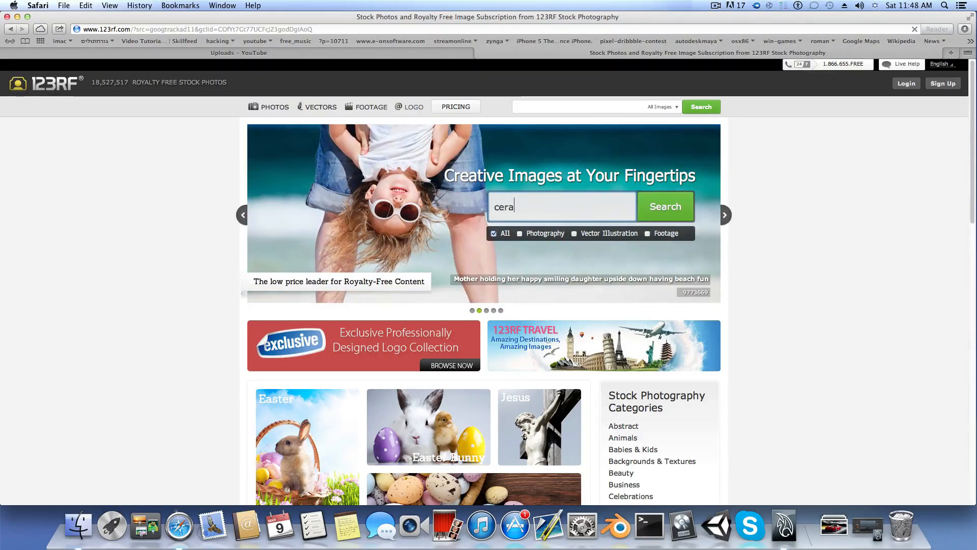
{"action": "type", "text": "mic "}
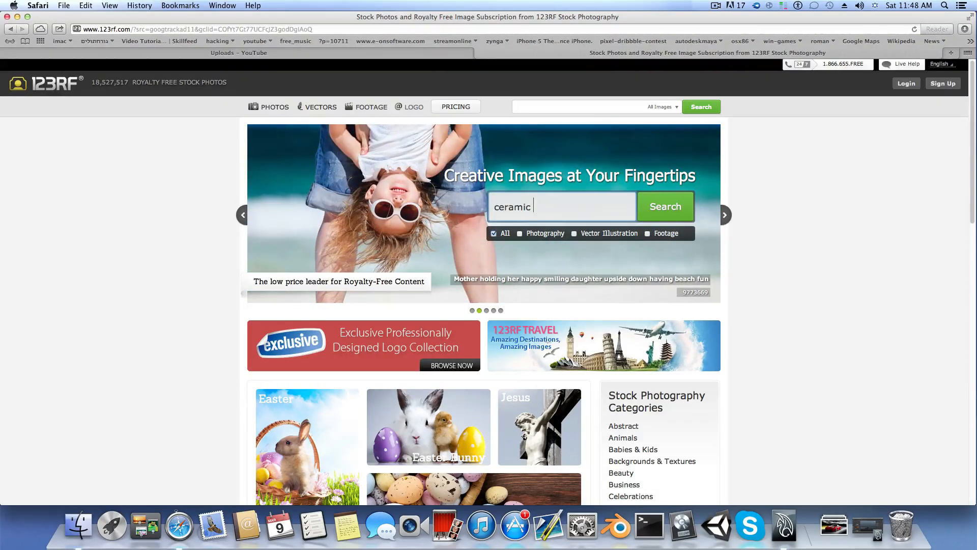
{"action": "type", "text": "cubes"}
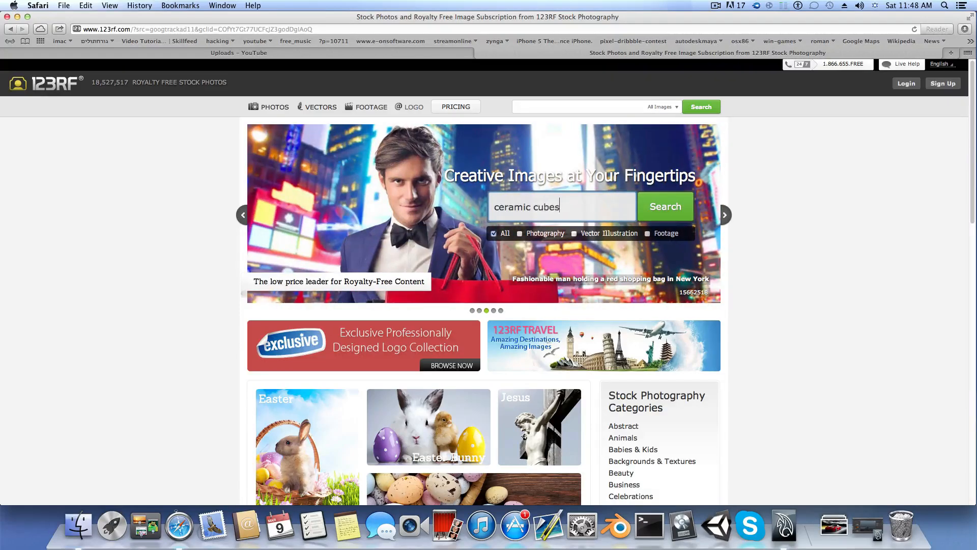
{"action": "left_click", "coordinate": [666, 207]}
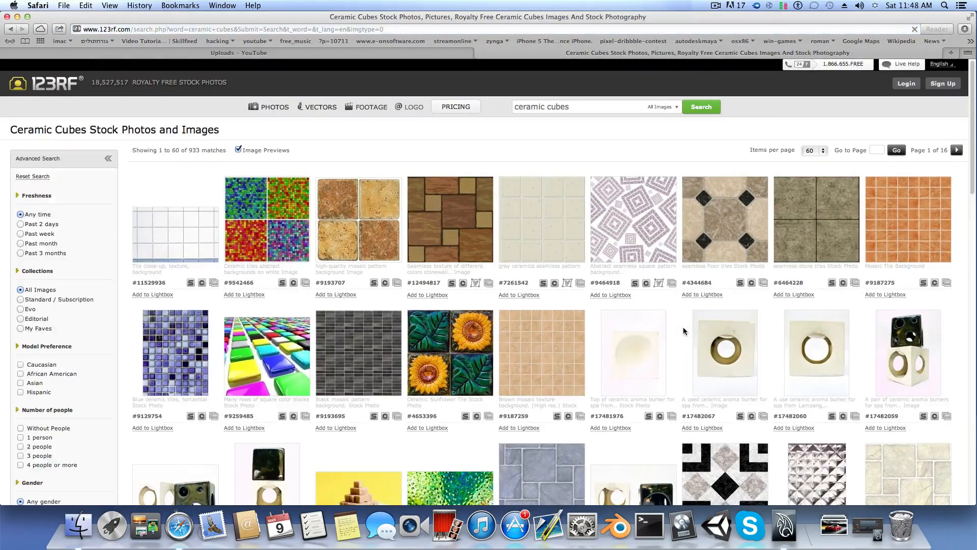
Step: Browse the ceramic results and save the beige "pattern of mosaic floor" tile image to Downloads
{"action": "scroll", "coordinate": [683, 327], "scroll_direction": "down", "scroll_amount": 5}
{"action": "scroll", "coordinate": [683, 326], "scroll_direction": "up", "scroll_amount": 5}
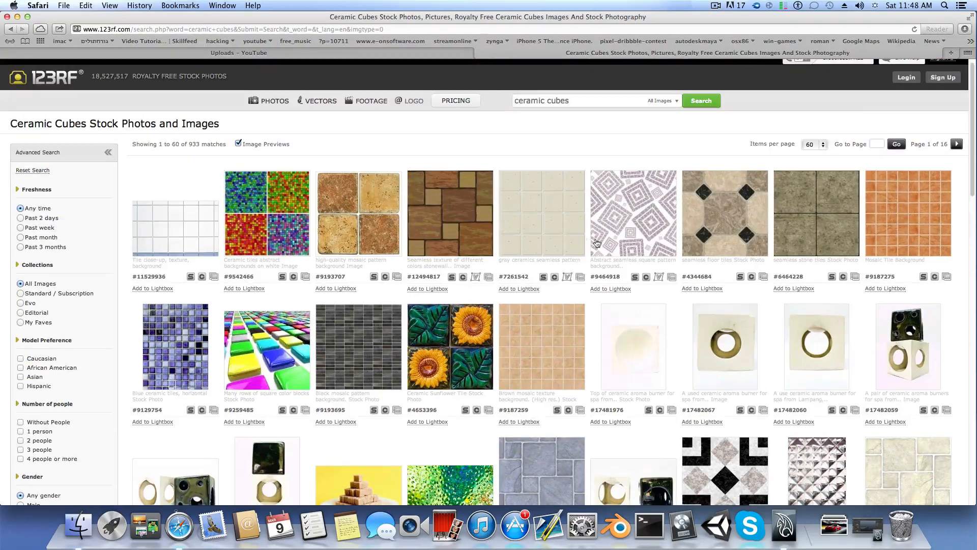
{"action": "scroll", "coordinate": [606, 340], "scroll_direction": "down", "scroll_amount": 6}
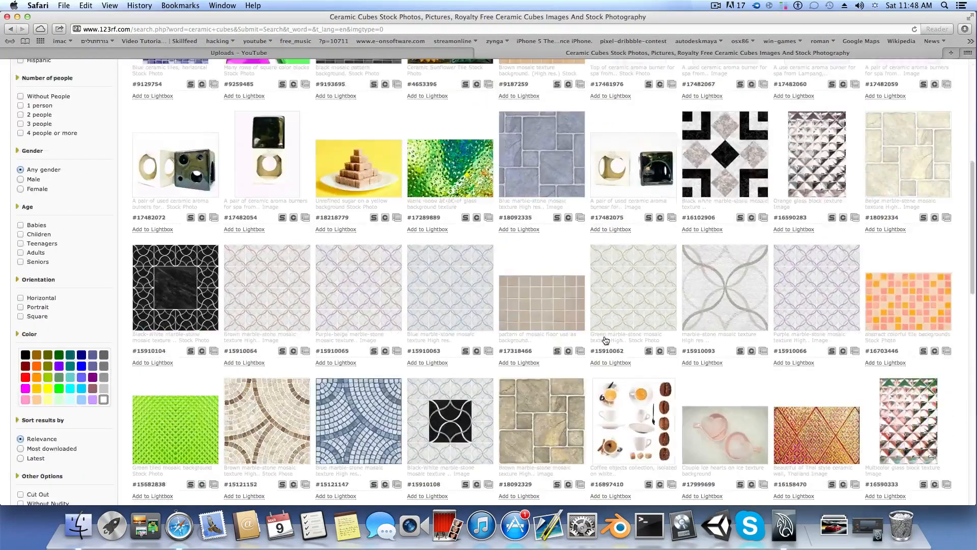
{"action": "scroll", "coordinate": [605, 340], "scroll_direction": "down", "scroll_amount": 3}
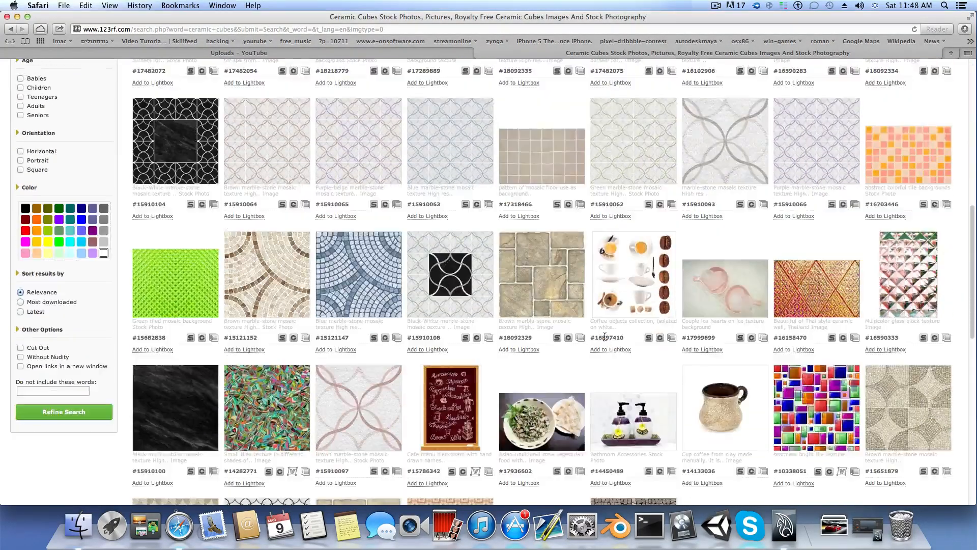
{"action": "mouse_move", "coordinate": [543, 167]}
{"action": "mouse_move", "coordinate": [550, 148]}
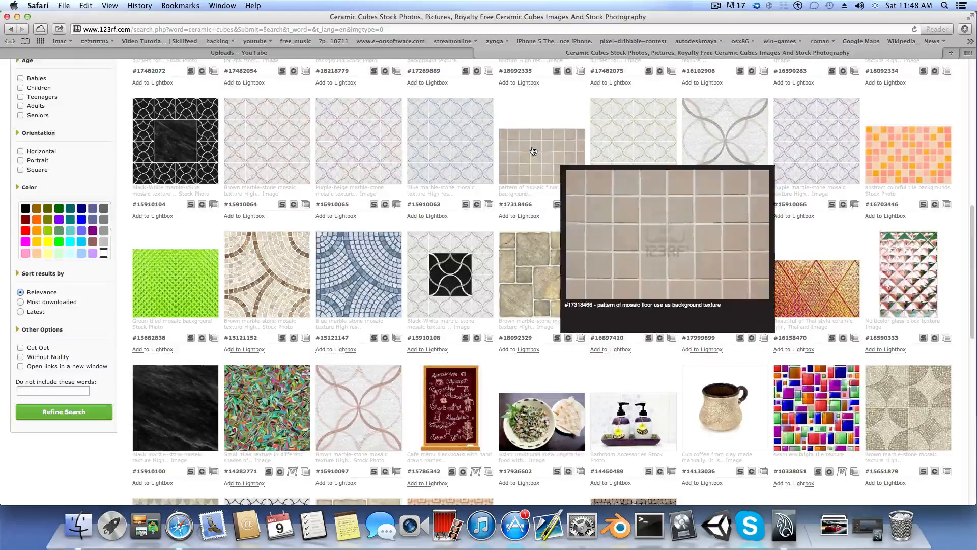
{"action": "right_click", "coordinate": [541, 158]}
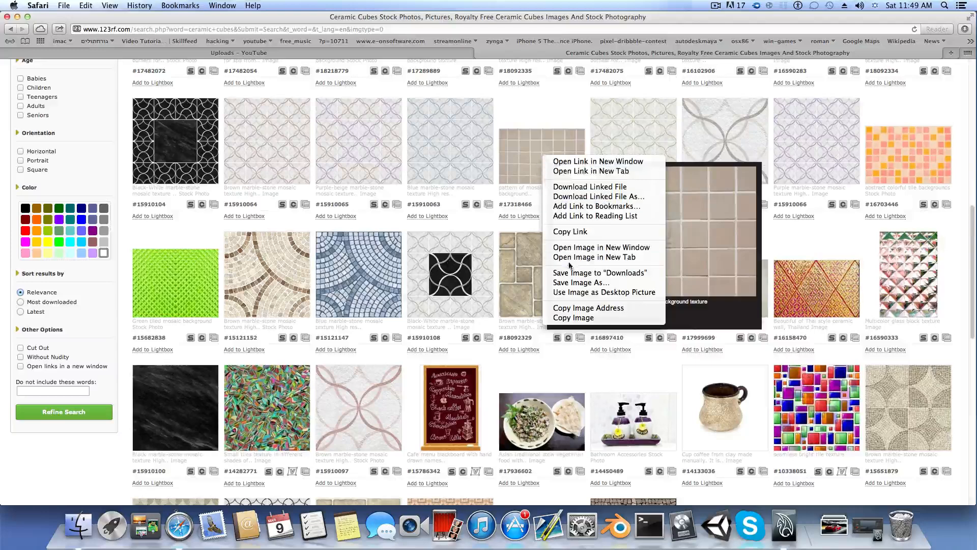
{"action": "left_click", "coordinate": [589, 273]}
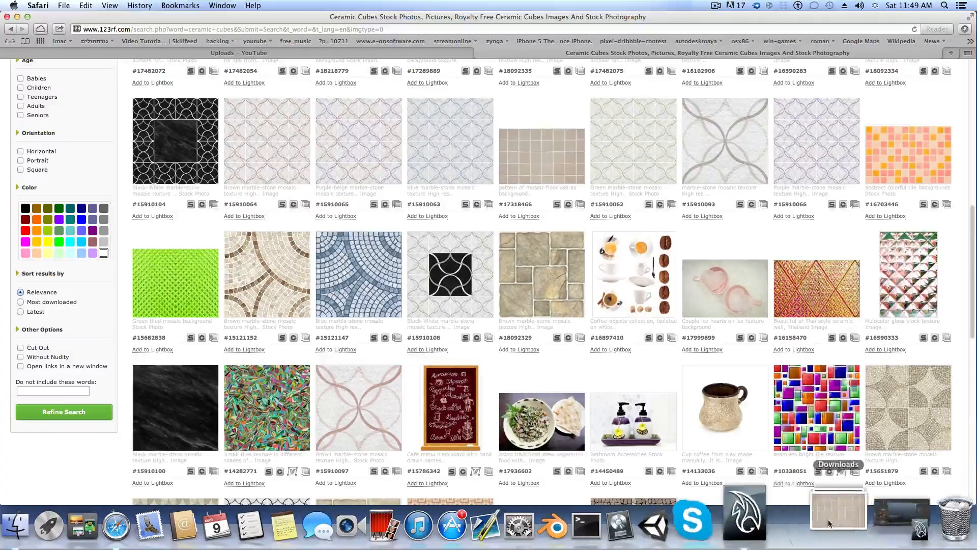
Step: Minimize Safari and move the downloaded mosaic floor texture image from Downloads to a free spot on the desktop
{"action": "left_click", "coordinate": [18, 17]}
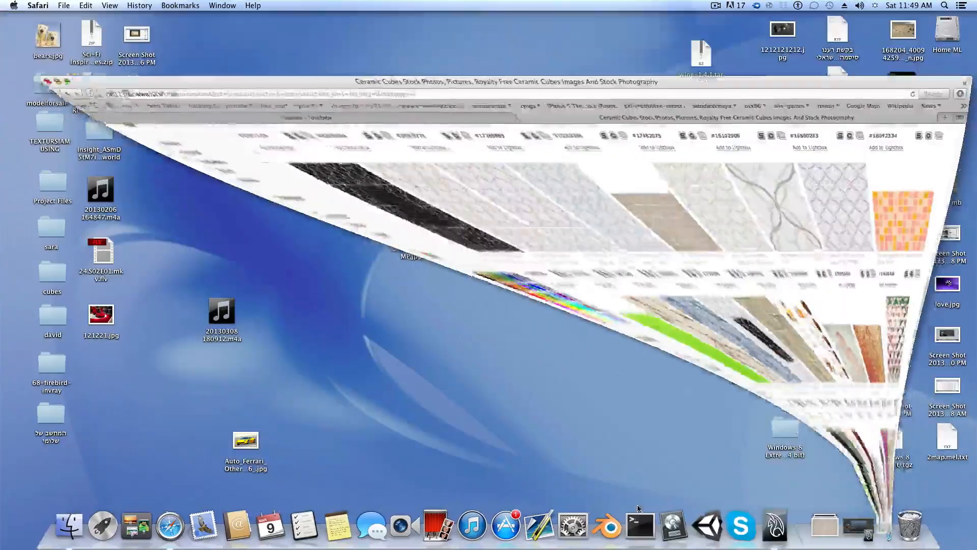
{"action": "left_click", "coordinate": [823, 484]}
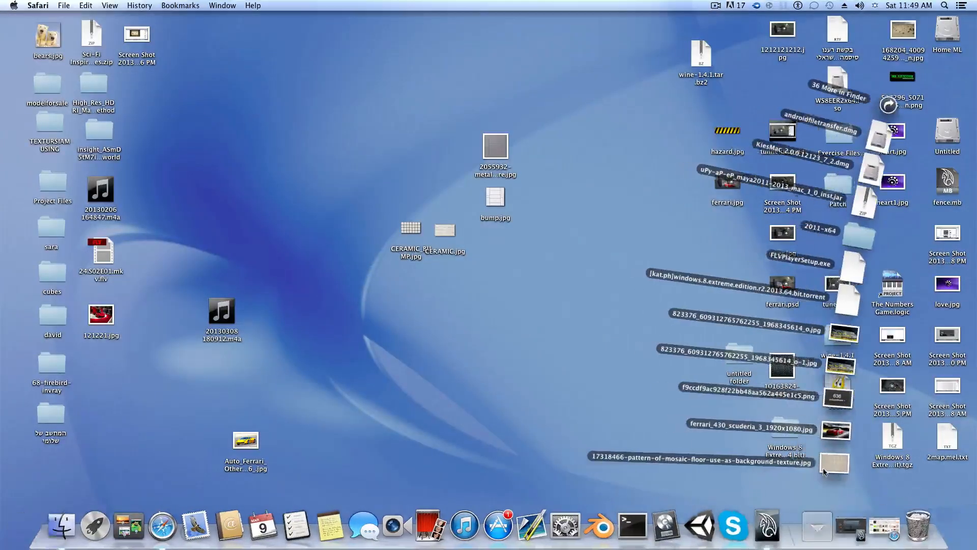
{"action": "left_click_drag", "start_coordinate": [814, 463], "coordinate": [383, 126]}
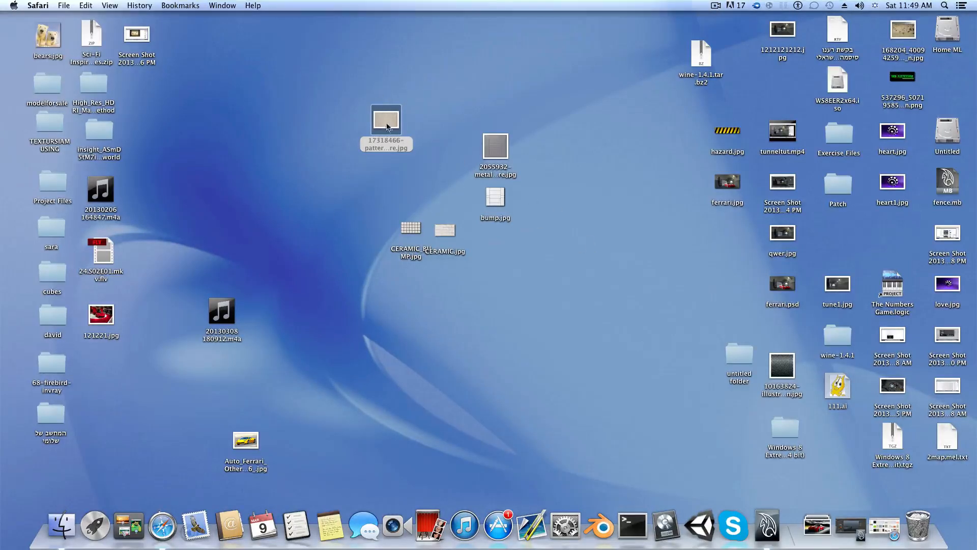
{"action": "left_click_drag", "start_coordinate": [387, 127], "coordinate": [320, 182]}
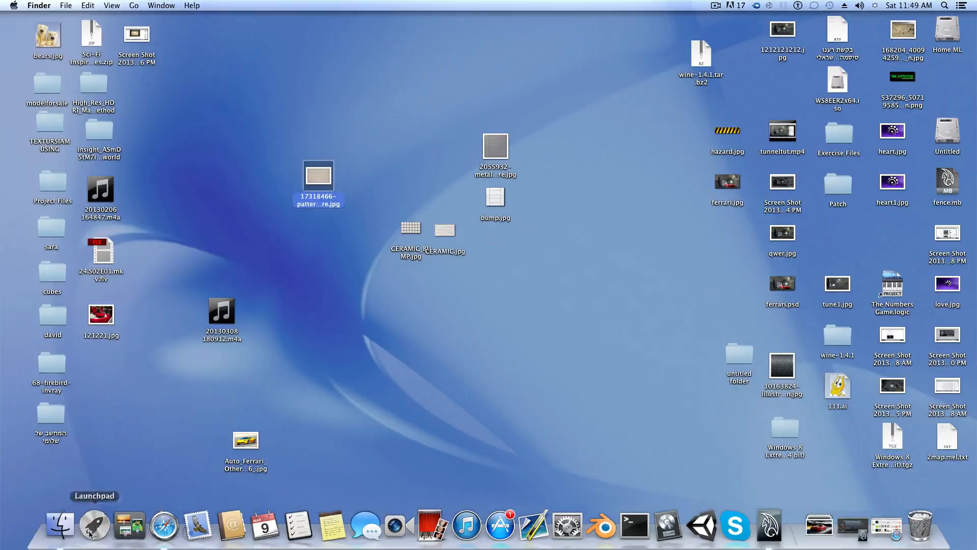
{"action": "right_click", "coordinate": [324, 173]}
{"action": "key", "text": "Escape"}
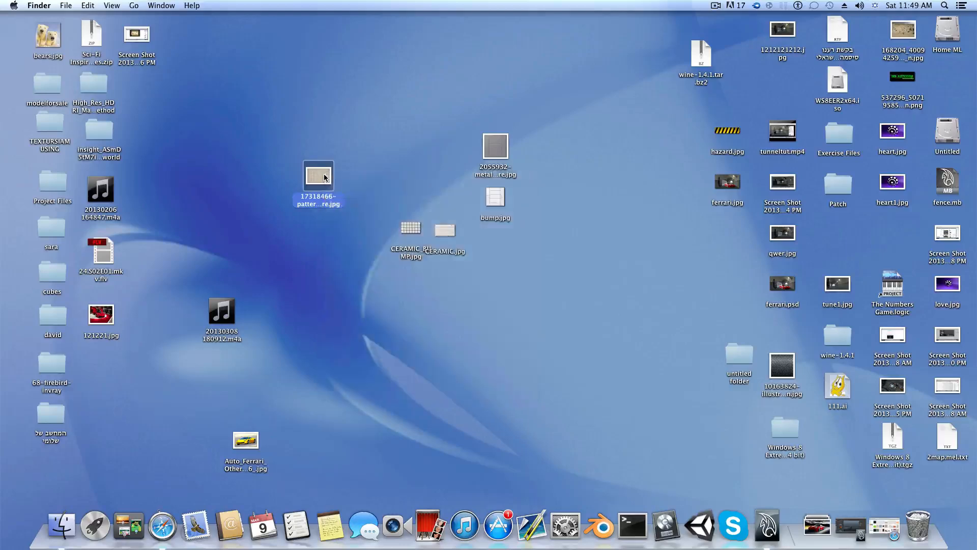
Step: Move the grungy white ceramic tiles stock photo out of the Trash onto the desktop and close the Trash window
{"action": "left_click", "coordinate": [912, 515]}
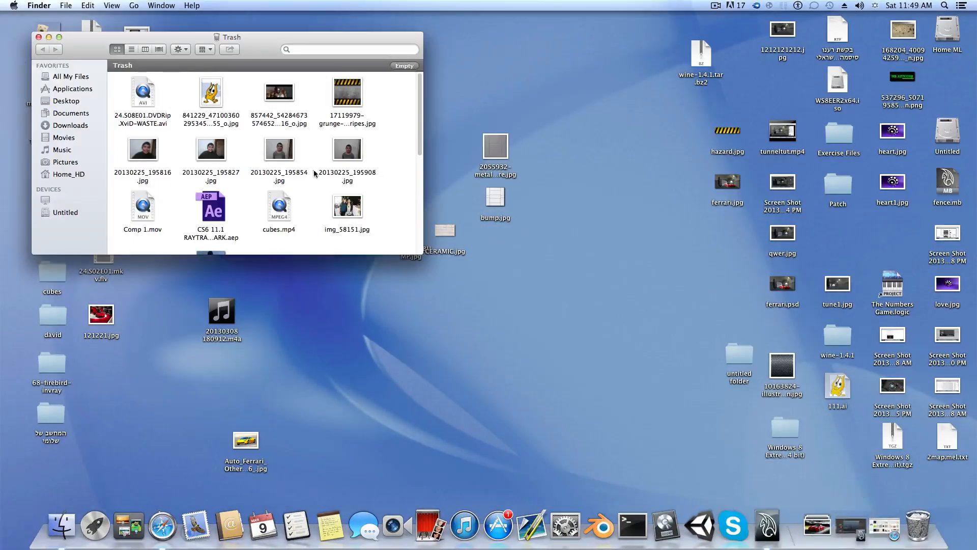
{"action": "scroll", "coordinate": [315, 172], "scroll_direction": "down", "scroll_amount": 5}
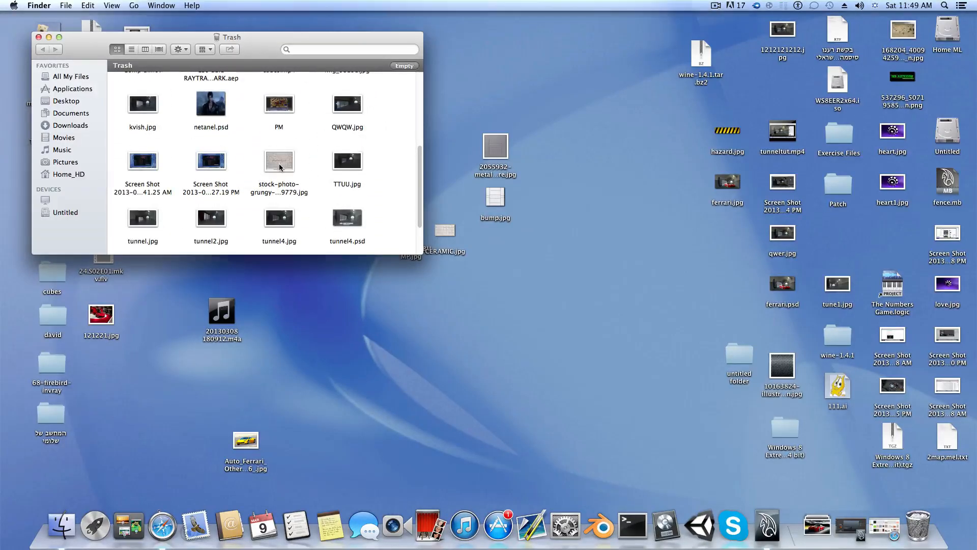
{"action": "left_click_drag", "start_coordinate": [279, 166], "coordinate": [513, 301]}
{"action": "left_click", "coordinate": [39, 38]}
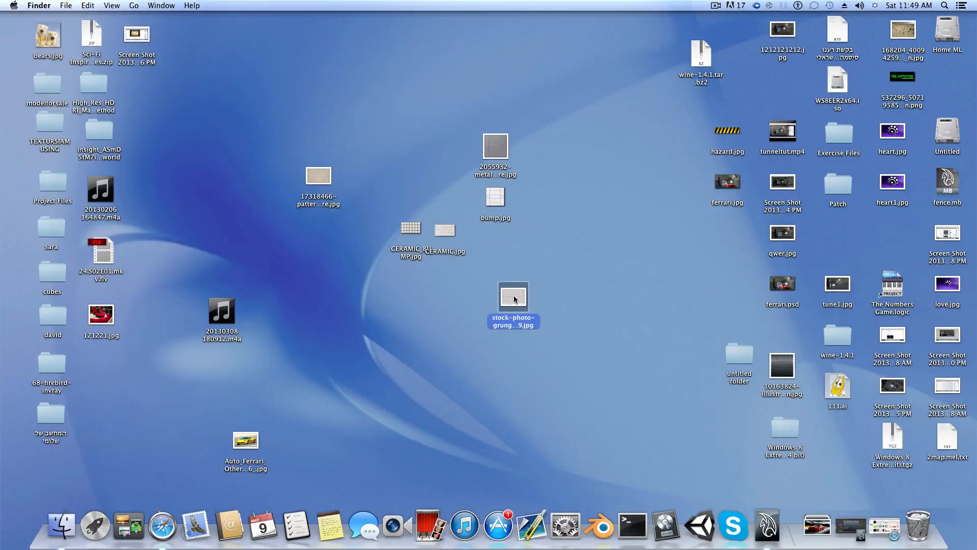
{"action": "left_click_drag", "start_coordinate": [520, 307], "coordinate": [549, 312]}
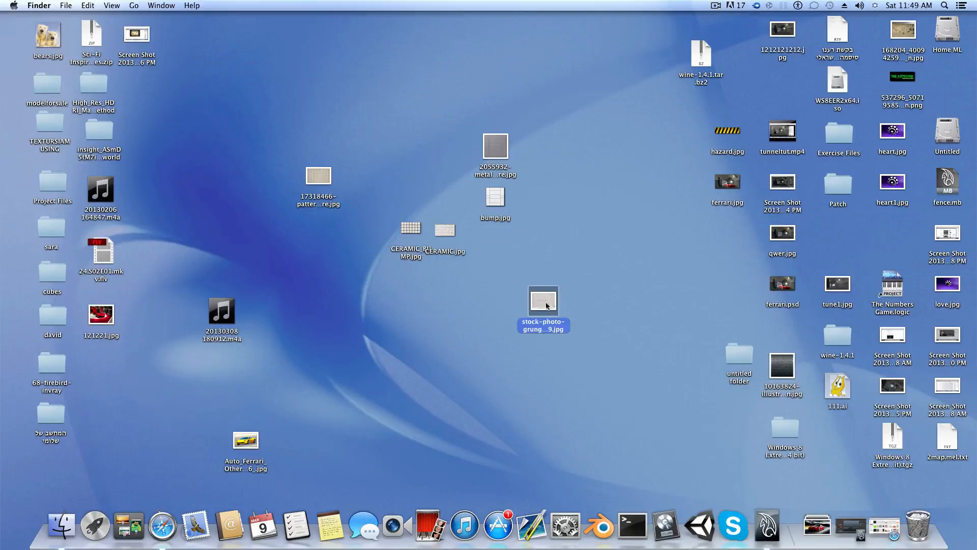
Step: View the grungy white square ceramic tiles photo in Preview, examine its tiled area, and close it
{"action": "right_click", "coordinate": [550, 306]}
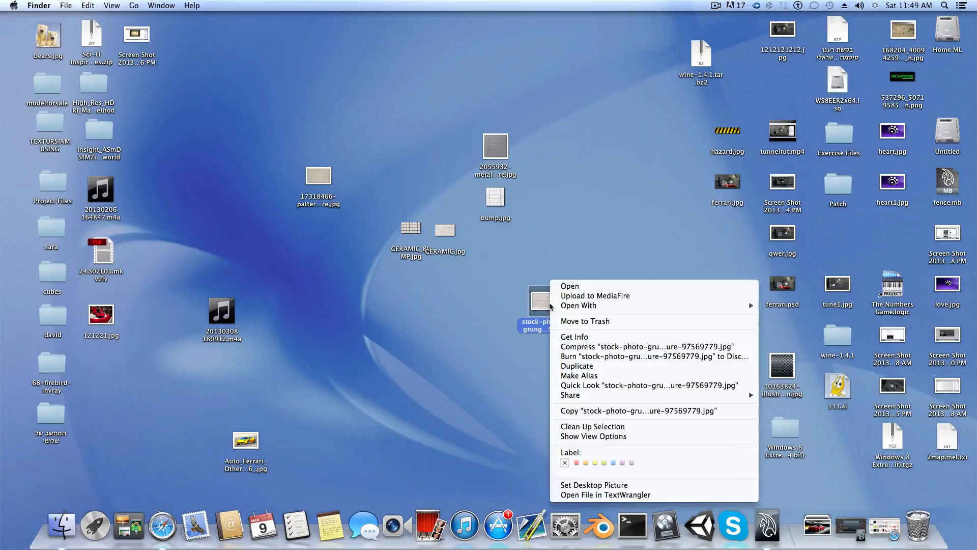
{"action": "left_click", "coordinate": [569, 286]}
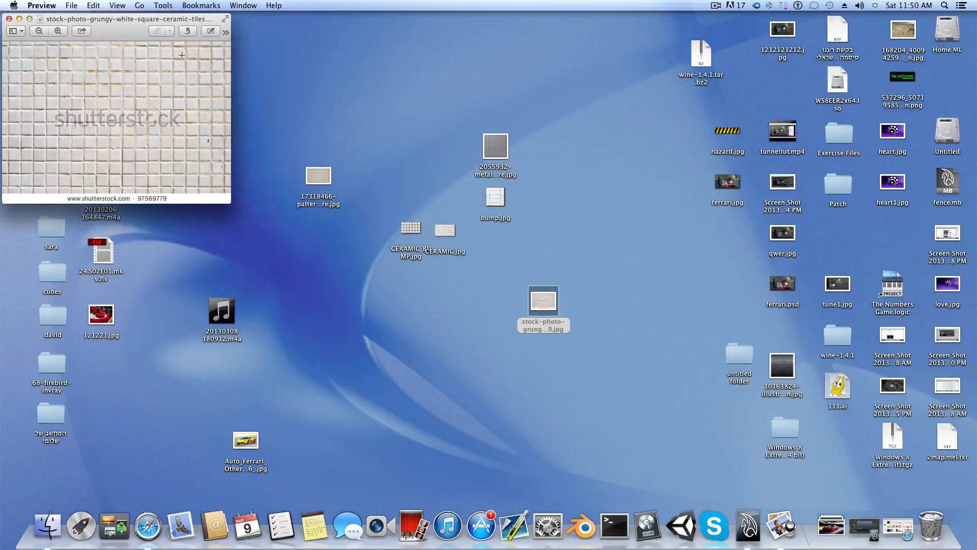
{"action": "left_click_drag", "start_coordinate": [123, 19], "coordinate": [469, 81]}
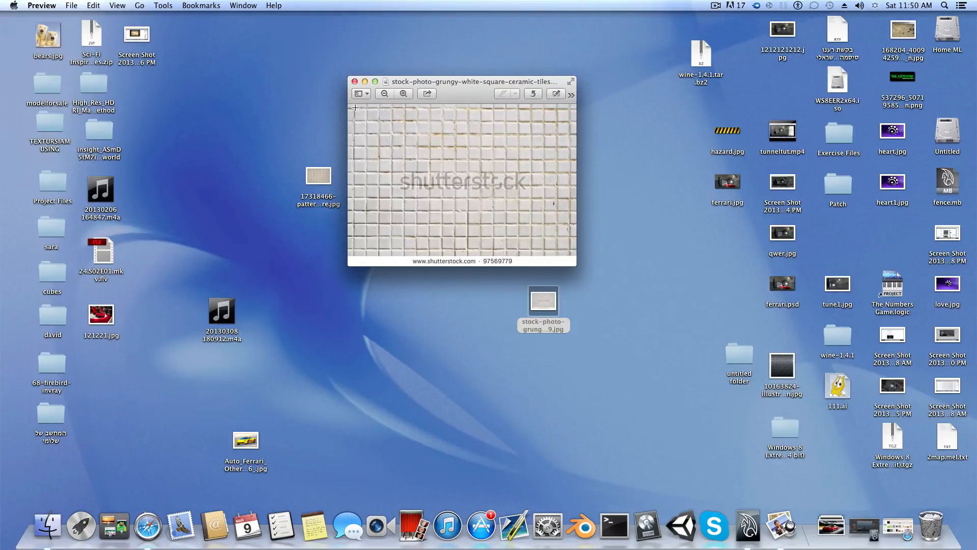
{"action": "left_click_drag", "start_coordinate": [355, 108], "coordinate": [544, 173]}
{"action": "left_click", "coordinate": [355, 82]}
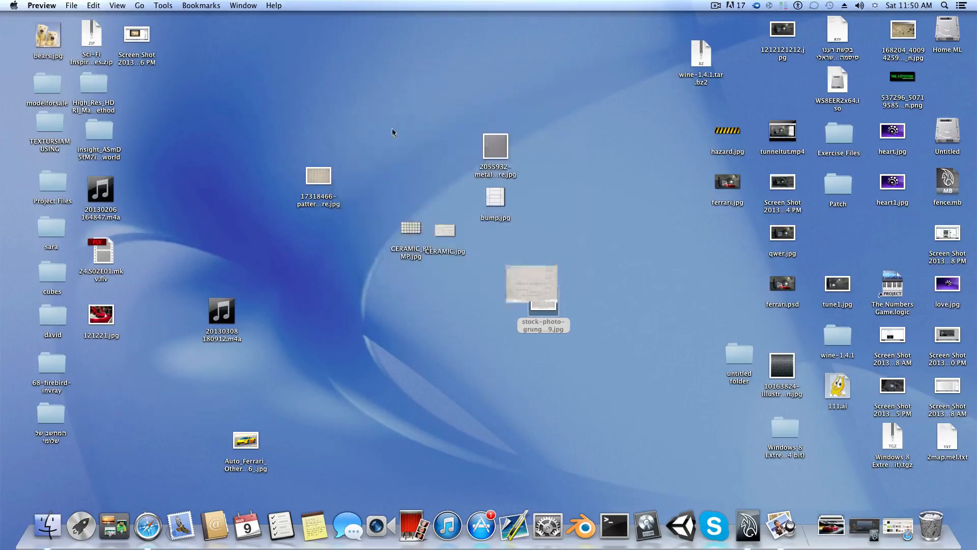
Step: Open CERAMIC.jpg and CERAMIC_BUMP.jpg in Preview and place their windows one above the other to compare the color and bump tiles
{"action": "double_click", "coordinate": [445, 232]}
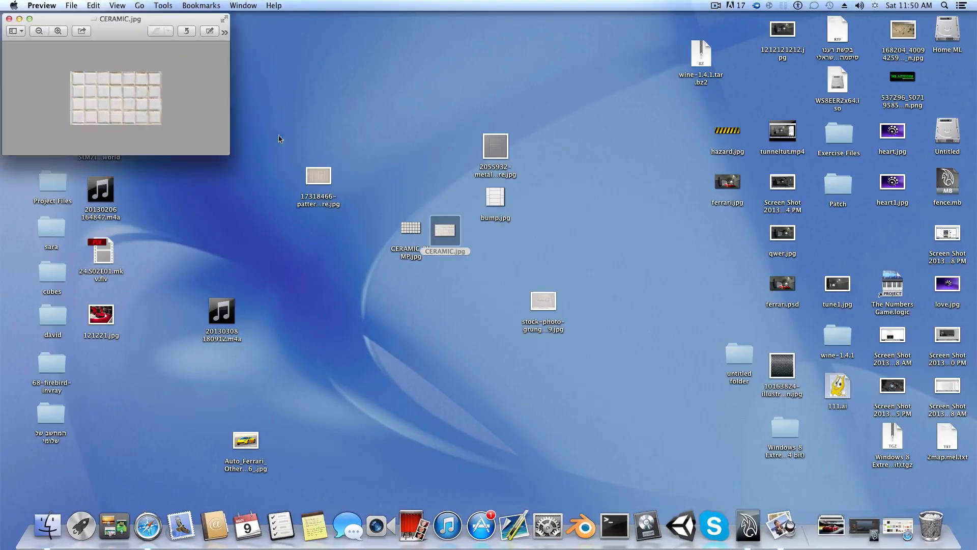
{"action": "left_click_drag", "start_coordinate": [123, 18], "coordinate": [608, 135]}
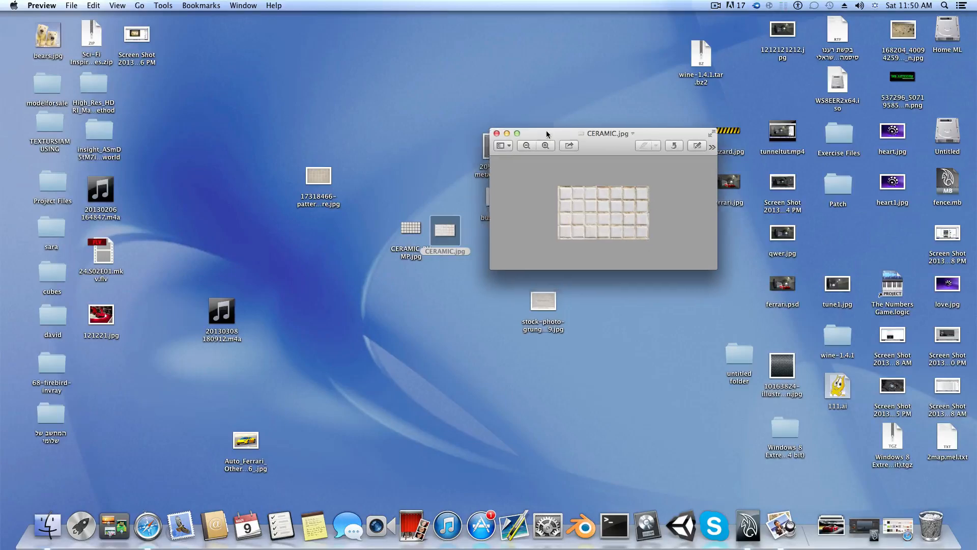
{"action": "left_click_drag", "start_coordinate": [546, 129], "coordinate": [517, 90]}
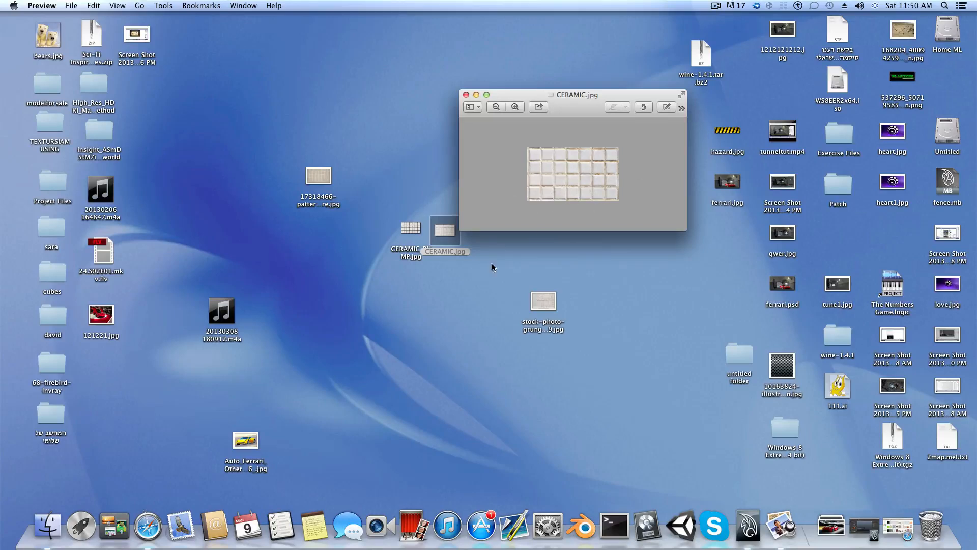
{"action": "left_click", "coordinate": [410, 229]}
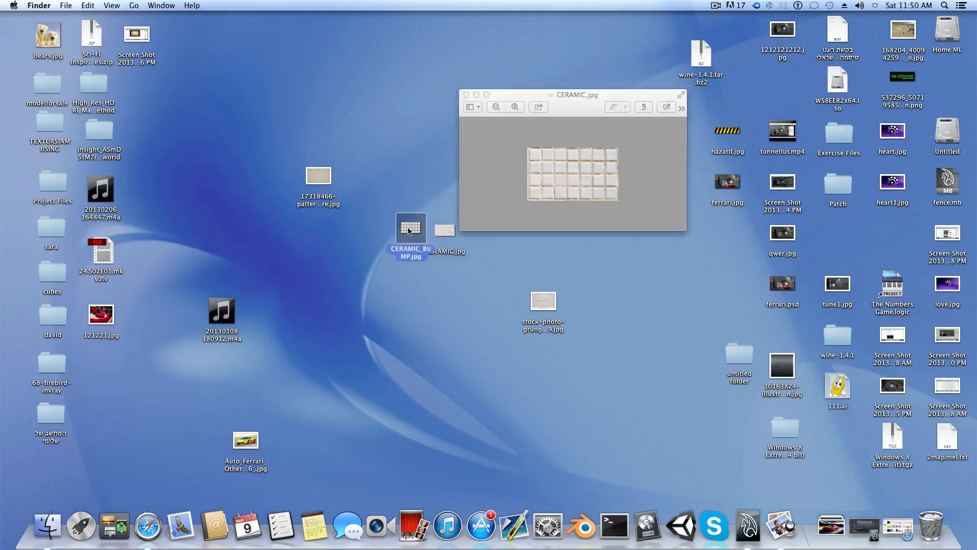
{"action": "double_click", "coordinate": [410, 229]}
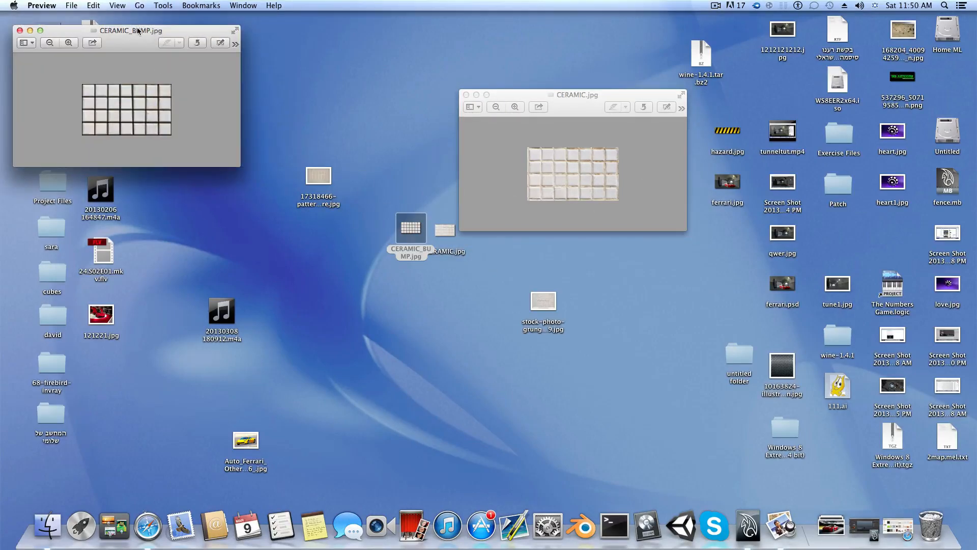
{"action": "left_click_drag", "start_coordinate": [137, 31], "coordinate": [586, 236]}
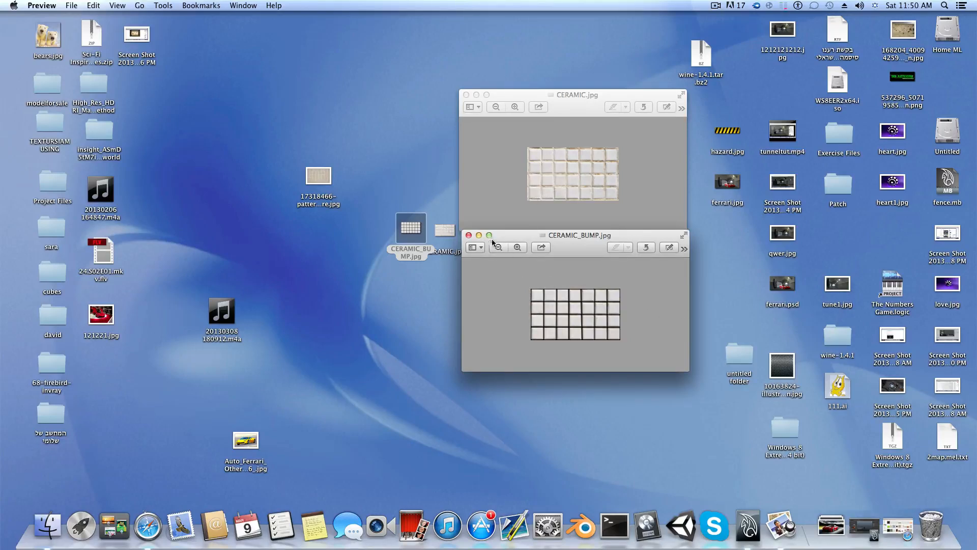
{"action": "mouse_move", "coordinate": [493, 239]}
{"action": "left_mouse_down"}
{"action": "mouse_move", "coordinate": [405, 269]}
{"action": "mouse_move", "coordinate": [411, 295]}
{"action": "mouse_move", "coordinate": [501, 263]}
{"action": "mouse_move", "coordinate": [501, 255]}
{"action": "left_mouse_up"}
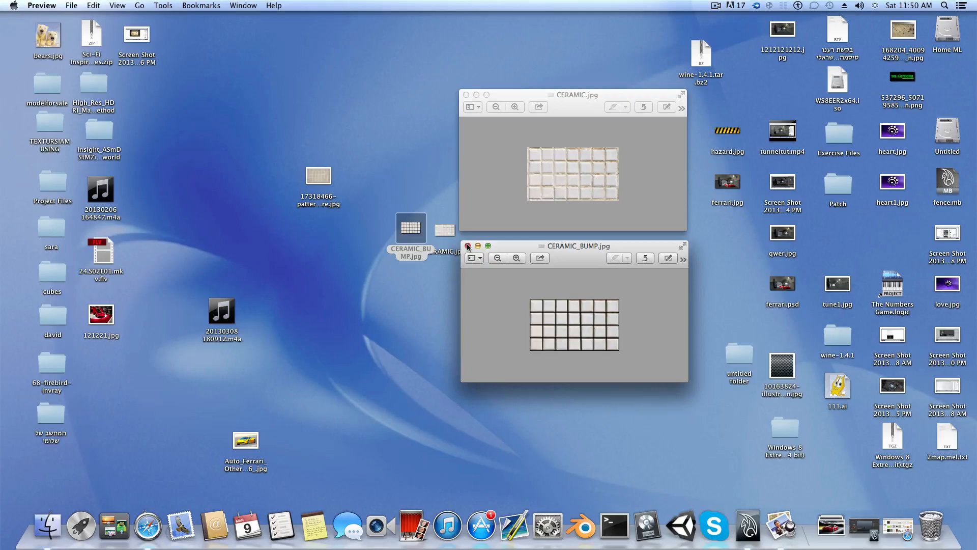
{"action": "left_click_drag", "start_coordinate": [525, 93], "coordinate": [524, 101]}
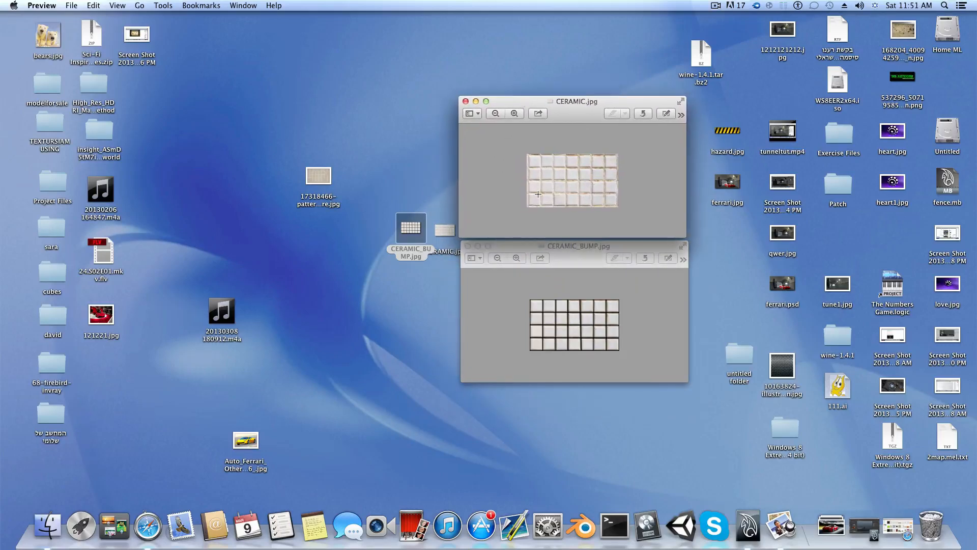
Step: Close the CERAMIC.jpg preview, view CERAMIC_BUMP.jpg on its own, and close it too
{"action": "left_click", "coordinate": [465, 101]}
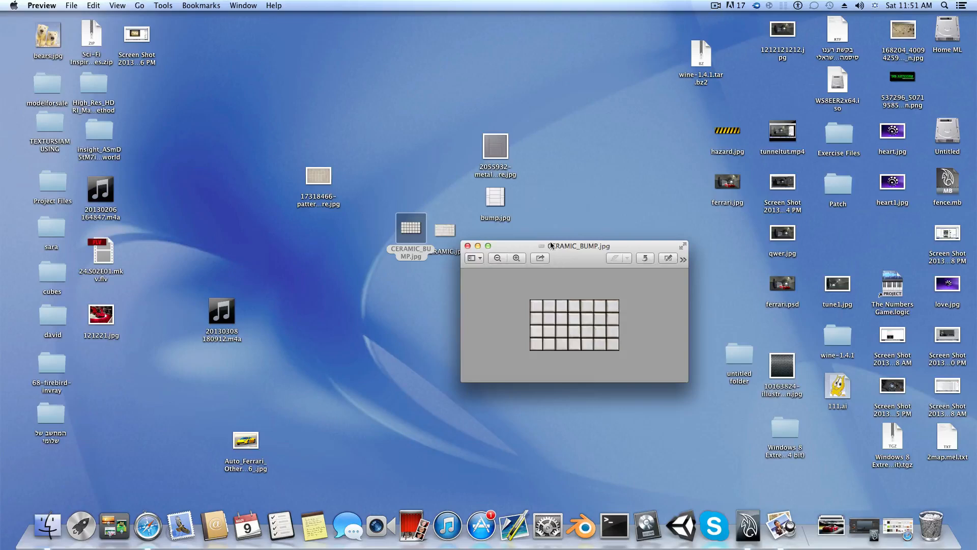
{"action": "left_click_drag", "start_coordinate": [550, 245], "coordinate": [553, 177]}
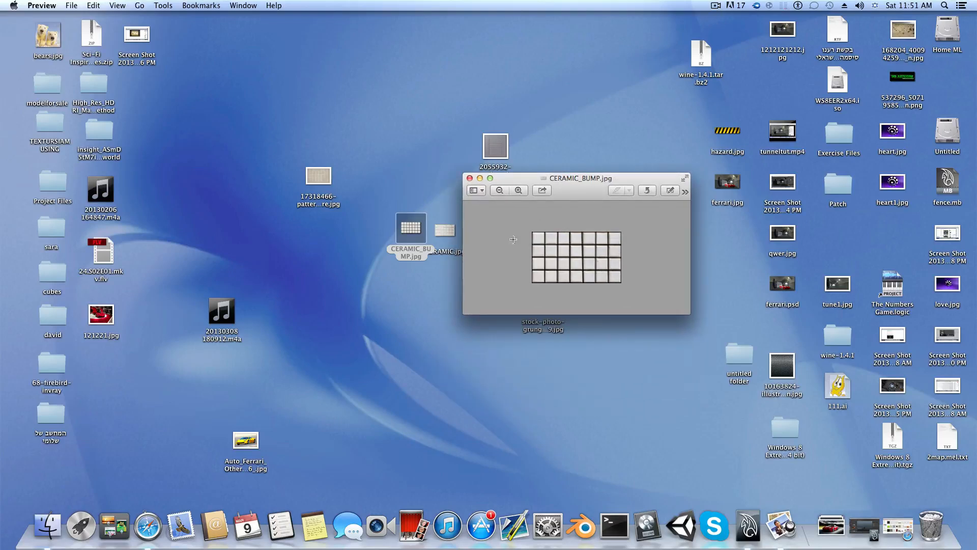
{"action": "left_click", "coordinate": [470, 178]}
Step: Open the desktop's mosaic floor texture image in Adobe Photoshop CS6 and examine its tile grid up close
{"action": "right_click", "coordinate": [321, 180]}
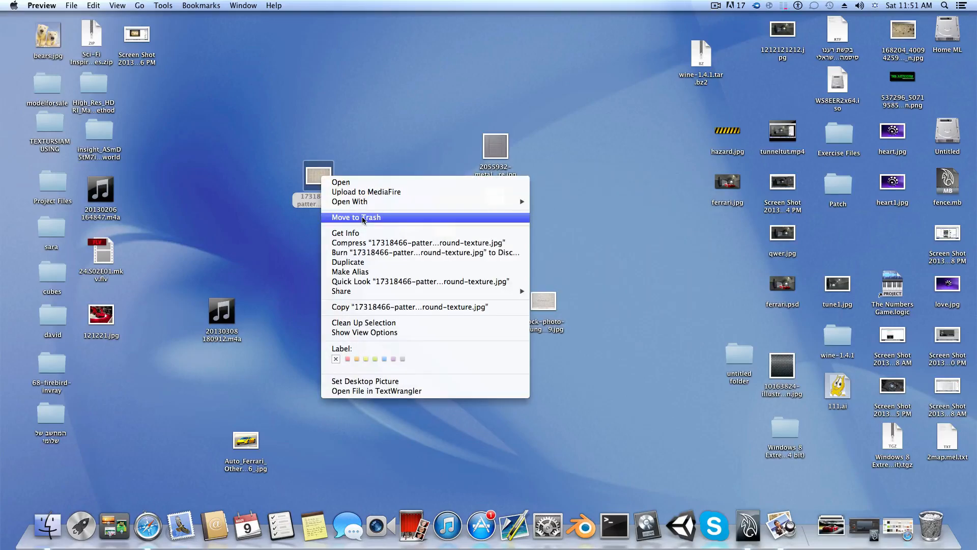
{"action": "right_click", "coordinate": [315, 173]}
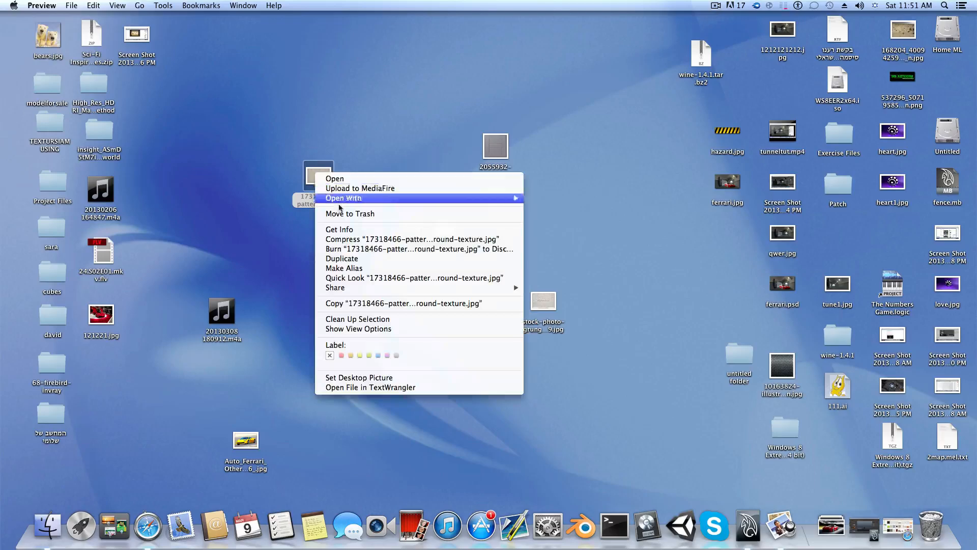
{"action": "mouse_move", "coordinate": [352, 199]}
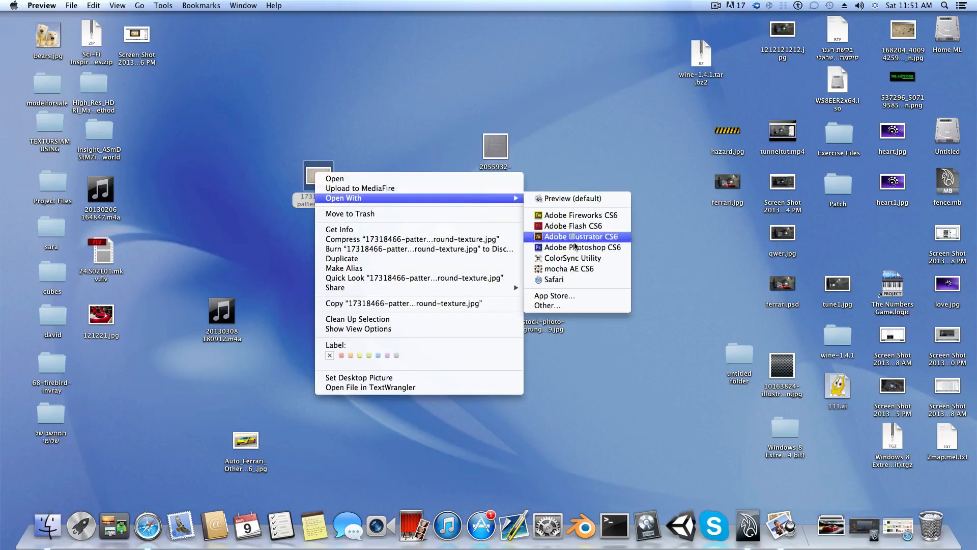
{"action": "left_click", "coordinate": [580, 247]}
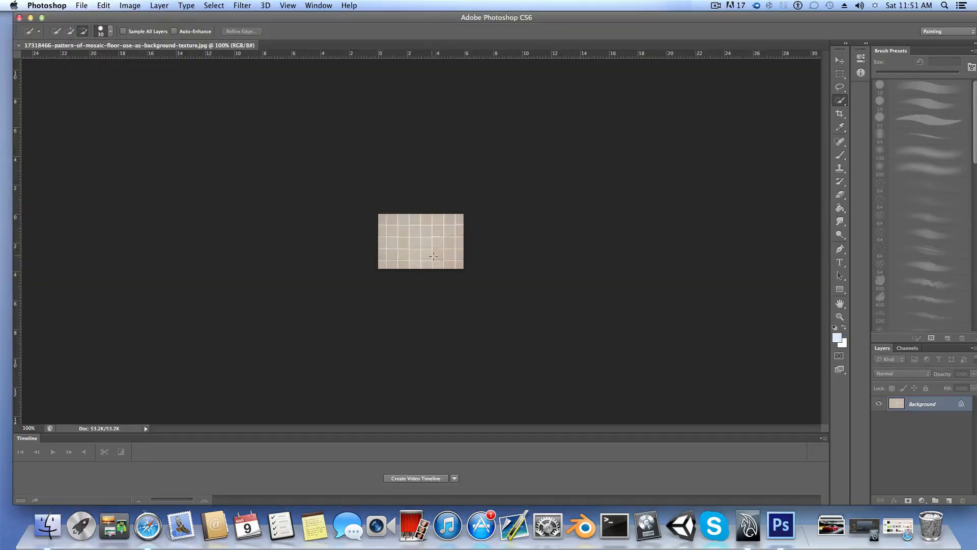
{"action": "scroll", "coordinate": [476, 290], "scroll_direction": "up", "scroll_amount": 5, "text": "alt"}
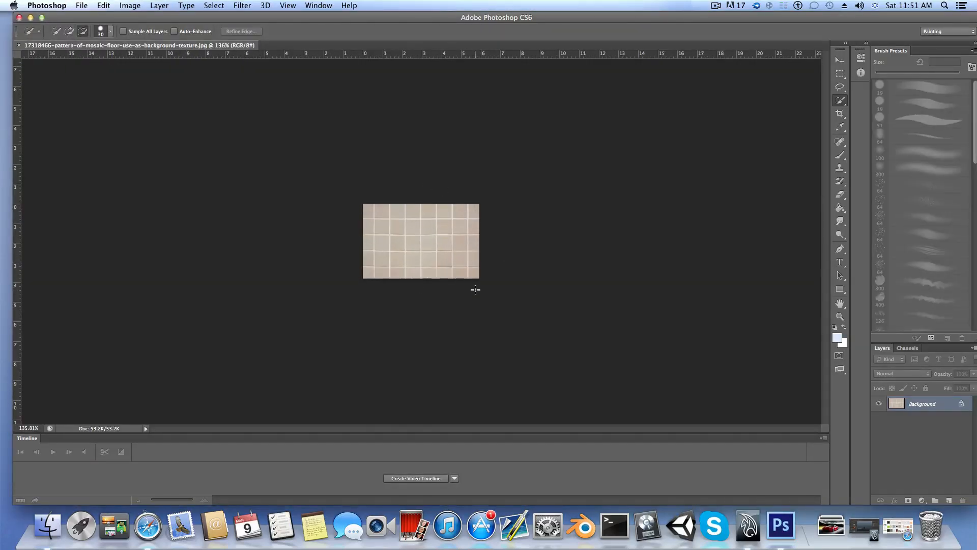
{"action": "scroll", "coordinate": [476, 290], "scroll_direction": "down", "scroll_amount": 1, "text": "alt"}
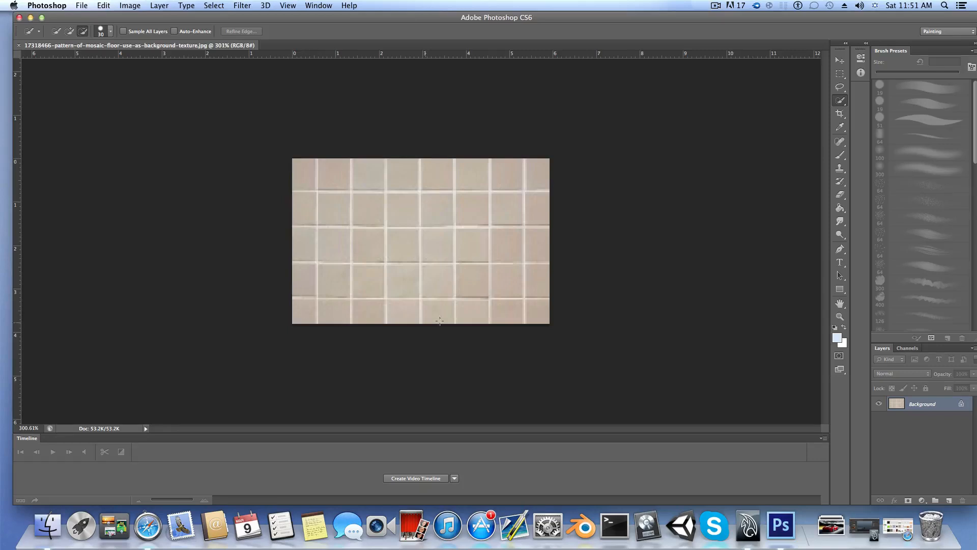
{"action": "scroll", "coordinate": [476, 279], "scroll_direction": "down", "scroll_amount": 3, "text": "alt"}
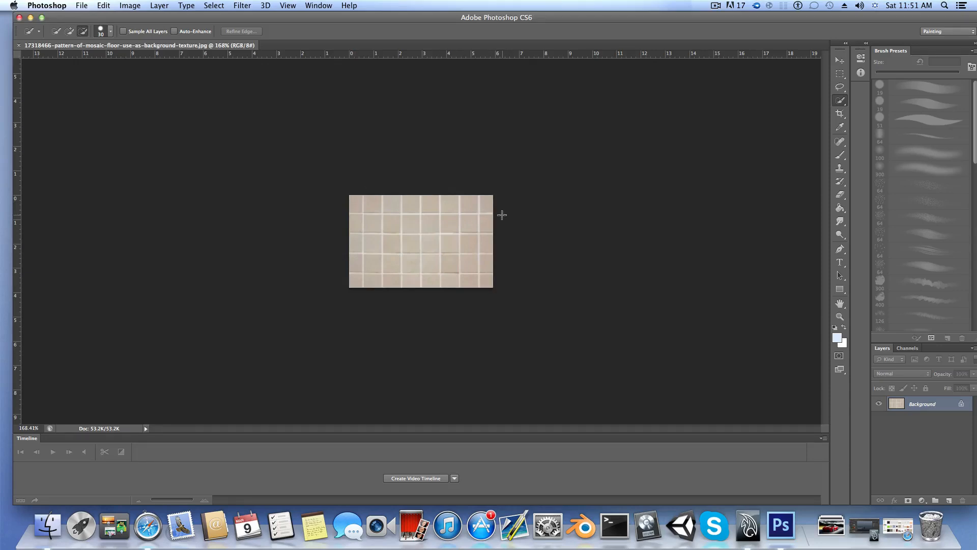
{"action": "scroll", "coordinate": [408, 230], "scroll_direction": "up", "scroll_amount": 1, "text": "alt"}
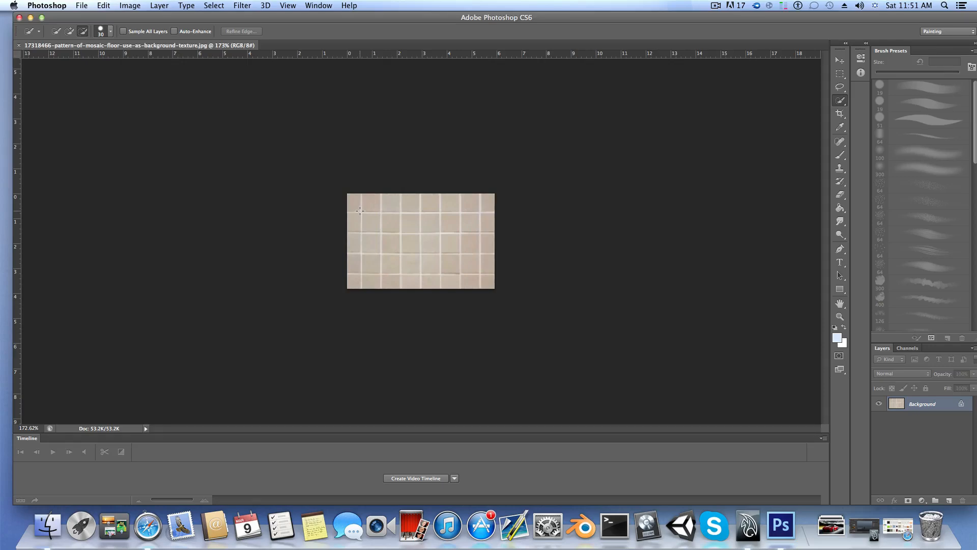
{"action": "mouse_move", "coordinate": [360, 210]}
{"action": "left_mouse_down"}
{"action": "mouse_move", "coordinate": [395, 209]}
{"action": "mouse_move", "coordinate": [405, 244]}
{"action": "mouse_move", "coordinate": [466, 260]}
{"action": "left_mouse_up"}
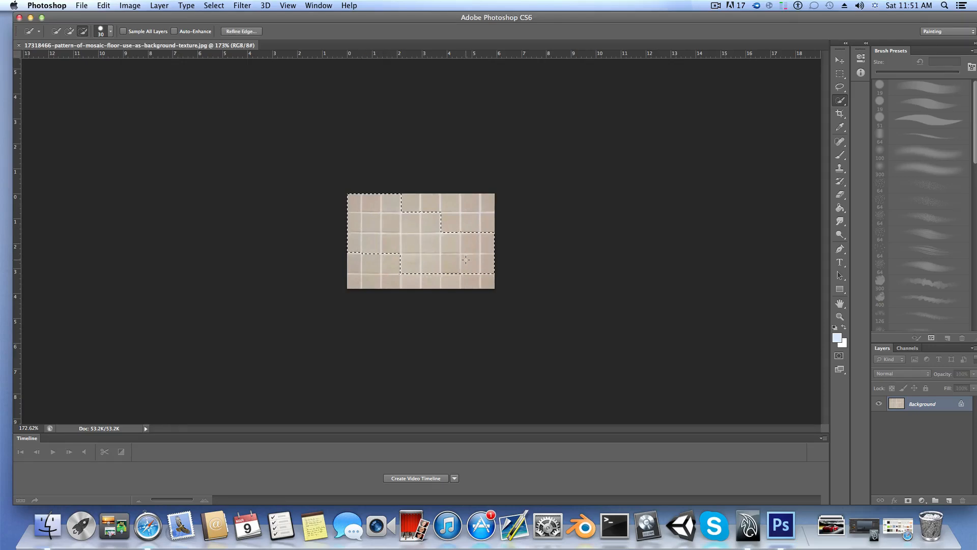
{"action": "left_click", "coordinate": [465, 259], "text": "alt"}
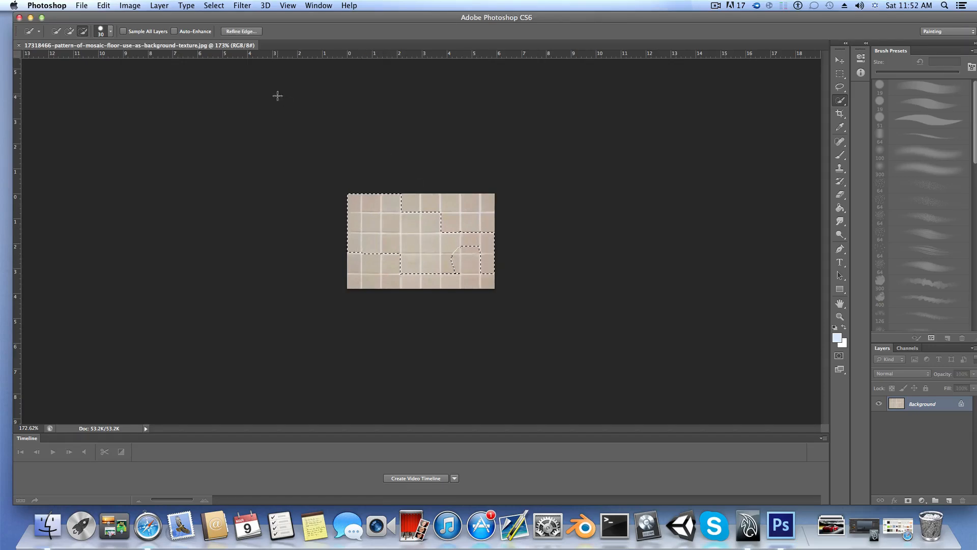
{"action": "left_click", "coordinate": [372, 210], "text": "alt"}
Step: Clear the selection and use the Rectangular Marquee tool to select the block of complete tiles along the outer grout lines
{"action": "left_click", "coordinate": [838, 76]}
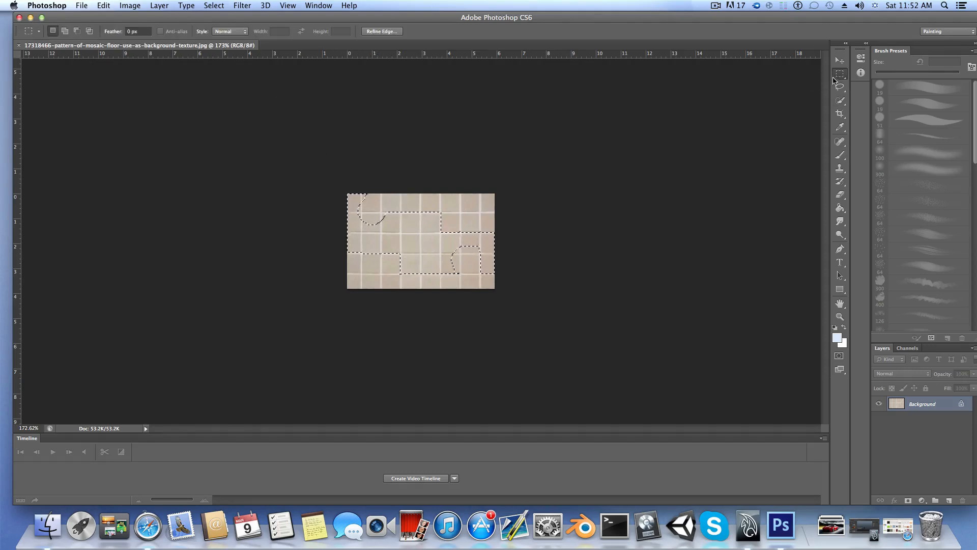
{"action": "left_click", "coordinate": [417, 220]}
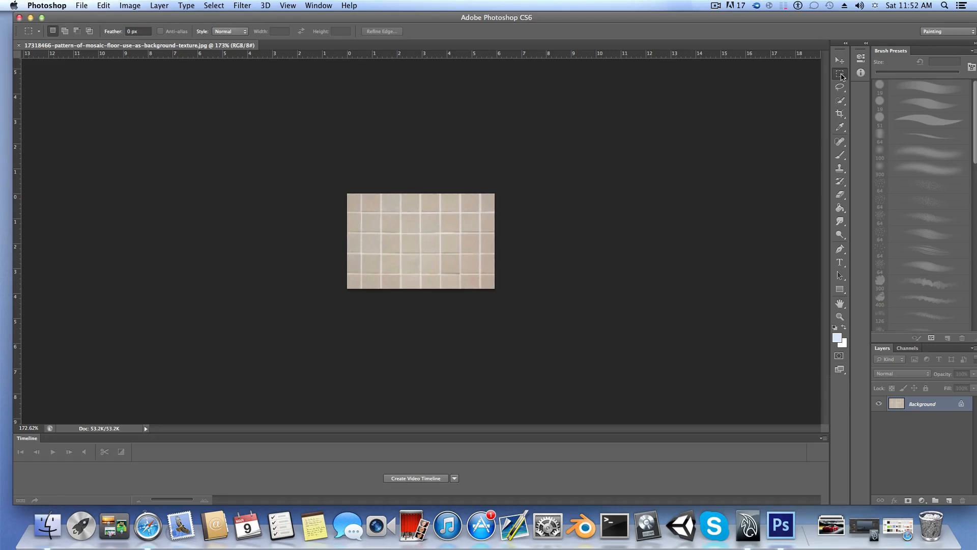
{"action": "right_click", "coordinate": [842, 77]}
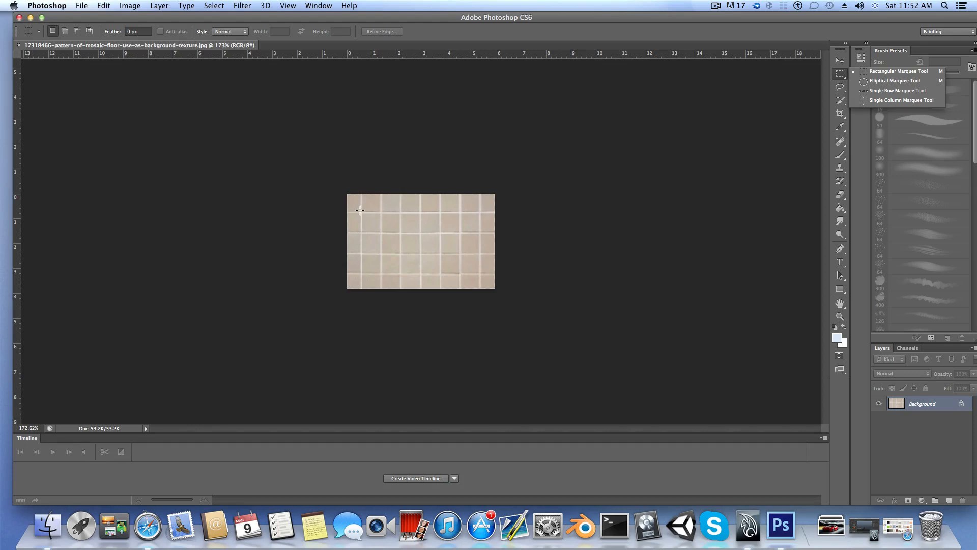
{"action": "left_click", "coordinate": [360, 211]}
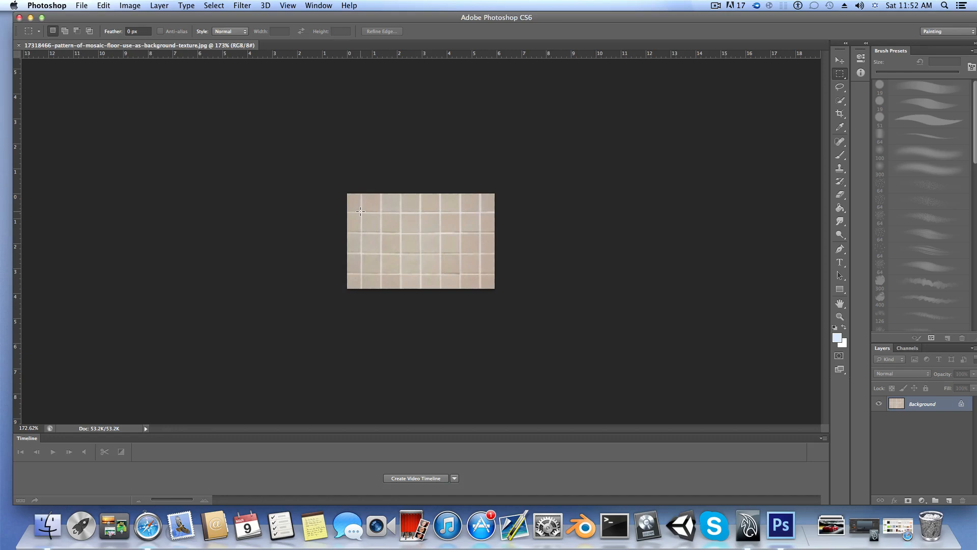
{"action": "left_click_drag", "start_coordinate": [360, 212], "coordinate": [481, 273]}
{"action": "scroll", "coordinate": [481, 273], "scroll_direction": "up", "scroll_amount": 5, "text": "alt"}
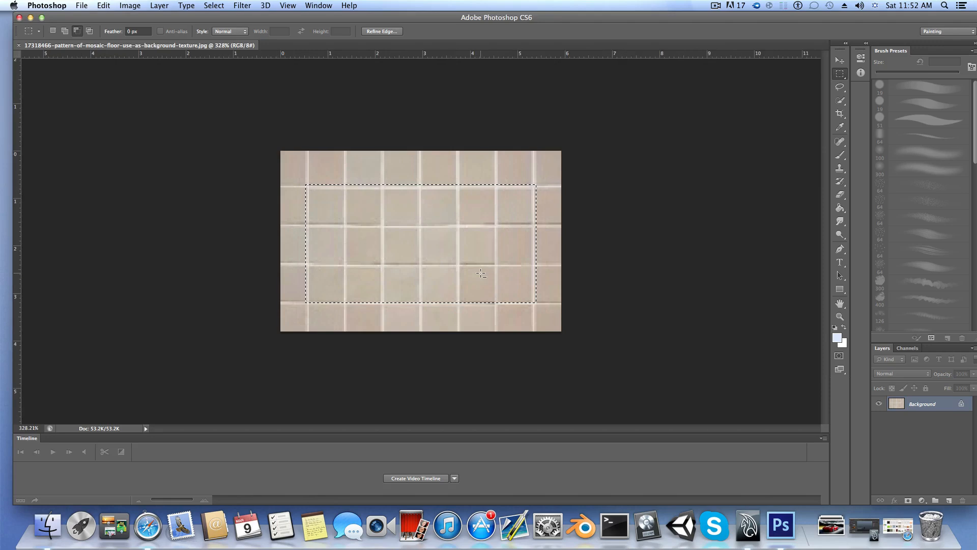
Step: Deselect and check the grout crossings at the four corners of the full-tile block with short test marquees
{"action": "left_click", "coordinate": [527, 303]}
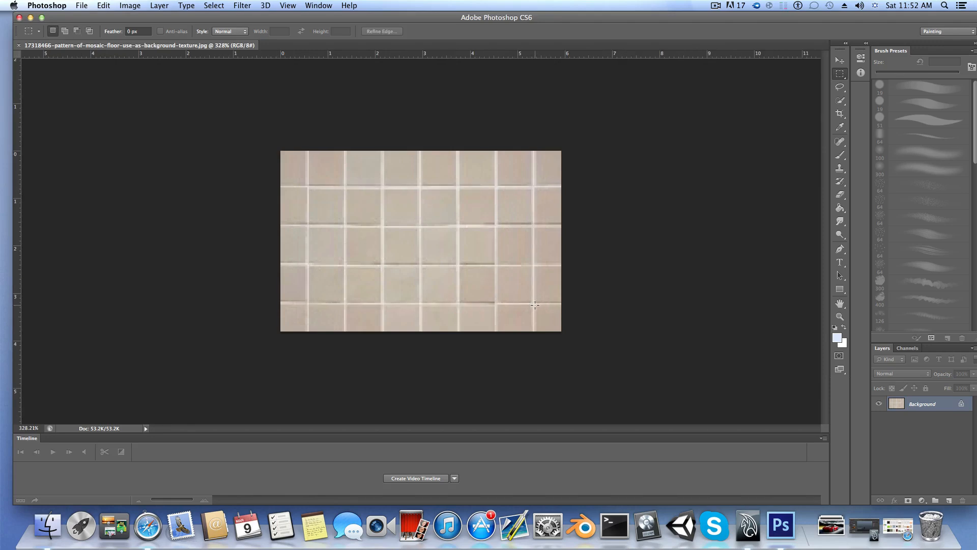
{"action": "left_click_drag", "start_coordinate": [533, 304], "coordinate": [504, 276]}
{"action": "left_click", "coordinate": [519, 196]}
{"action": "left_click_drag", "start_coordinate": [520, 196], "coordinate": [536, 184]}
{"action": "left_click", "coordinate": [306, 184]}
{"action": "left_click_drag", "start_coordinate": [306, 185], "coordinate": [324, 208]}
{"action": "left_click", "coordinate": [314, 194]}
{"action": "left_click_drag", "start_coordinate": [306, 187], "coordinate": [329, 214]}
{"action": "left_click_drag", "start_coordinate": [305, 303], "coordinate": [332, 291]}
Step: Minimize Photoshop, view the mosaic floor photo's page in Safari, return to the search results, and minimize Safari
{"action": "left_click", "coordinate": [31, 17]}
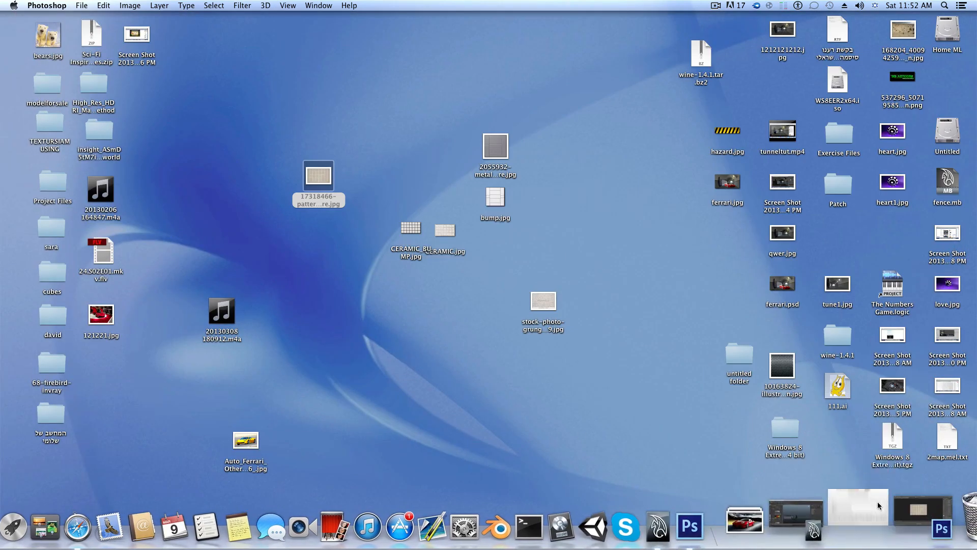
{"action": "left_click", "coordinate": [880, 524]}
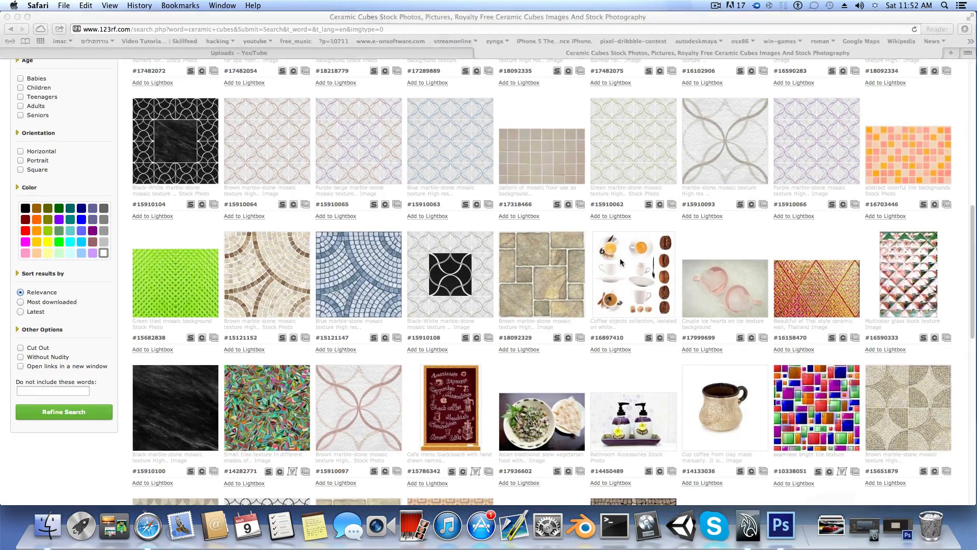
{"action": "left_click", "coordinate": [535, 161]}
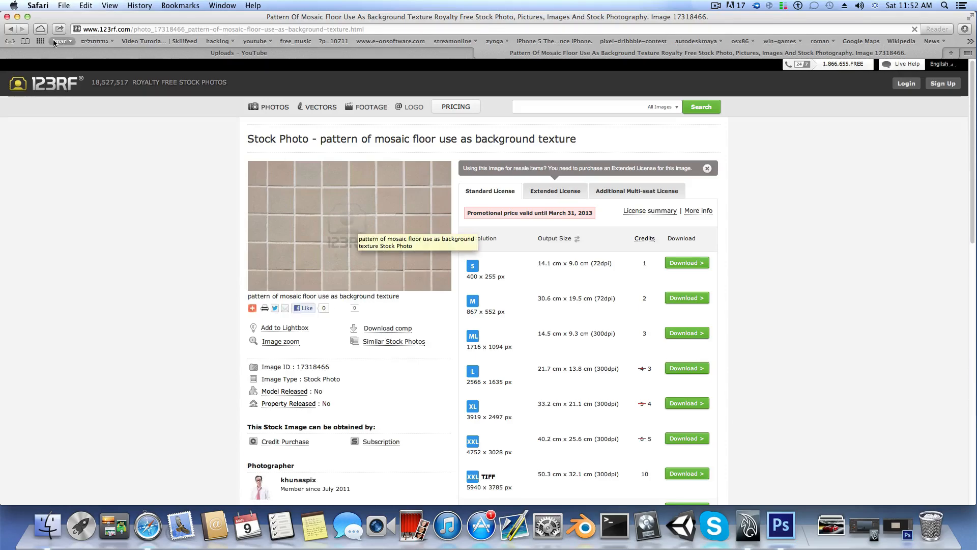
{"action": "left_click", "coordinate": [10, 30]}
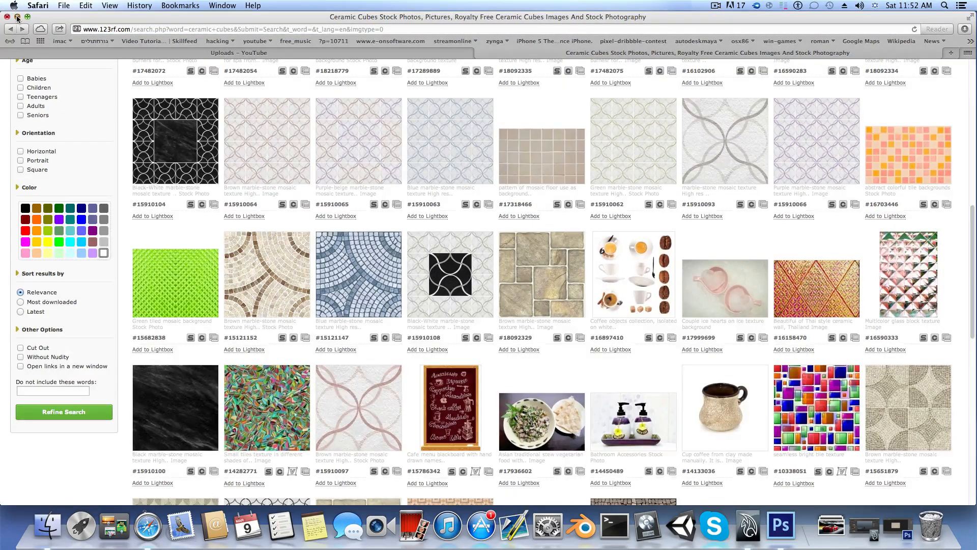
{"action": "left_click", "coordinate": [17, 17]}
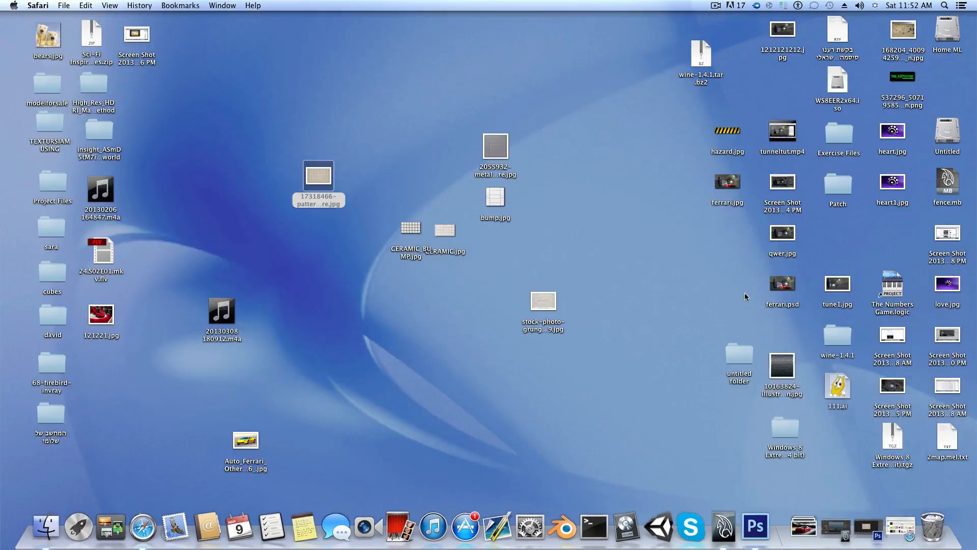
Step: Open the grungy white square ceramic tiles stock photo from the desktop in Adobe Photoshop CS6
{"action": "right_click", "coordinate": [551, 306]}
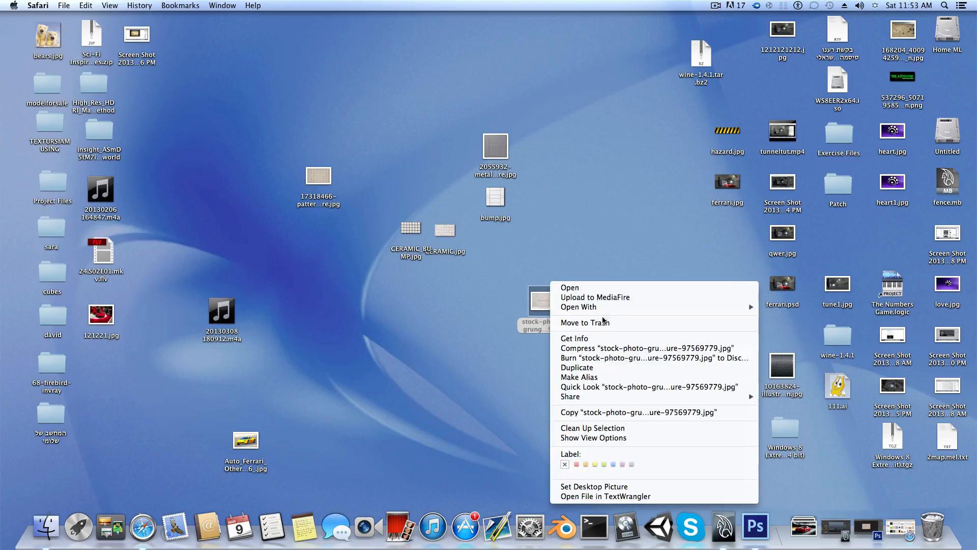
{"action": "mouse_move", "coordinate": [606, 306]}
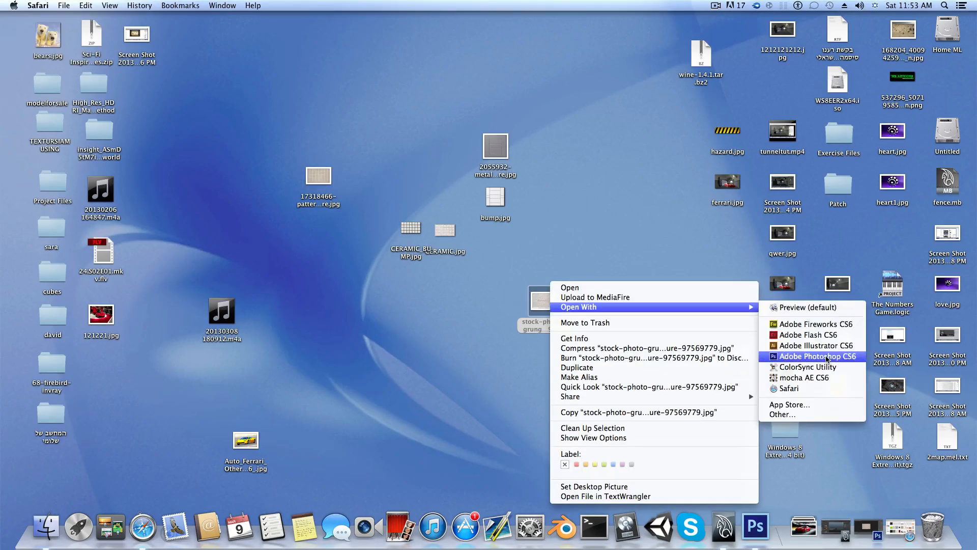
{"action": "left_click", "coordinate": [817, 356]}
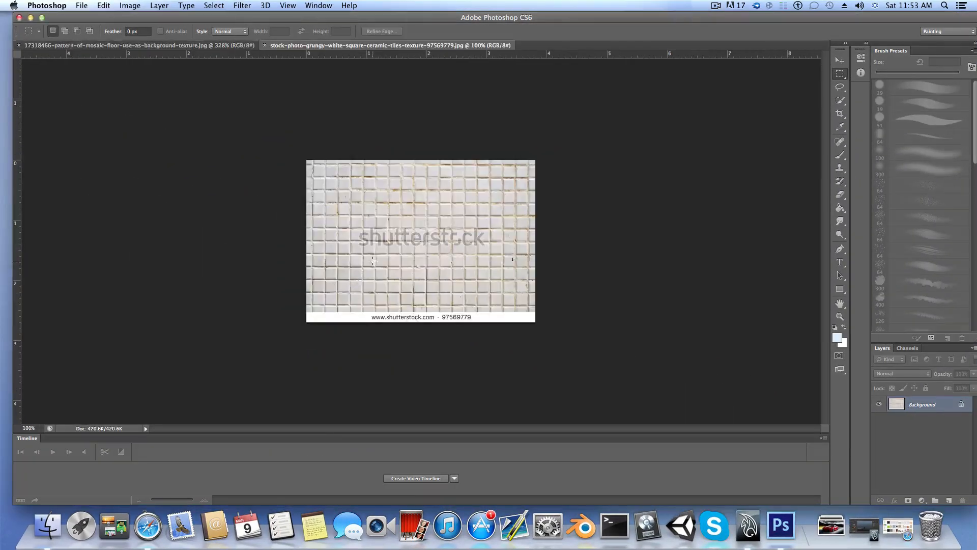
{"action": "scroll", "coordinate": [399, 246], "scroll_direction": "up", "scroll_amount": 2, "text": "alt"}
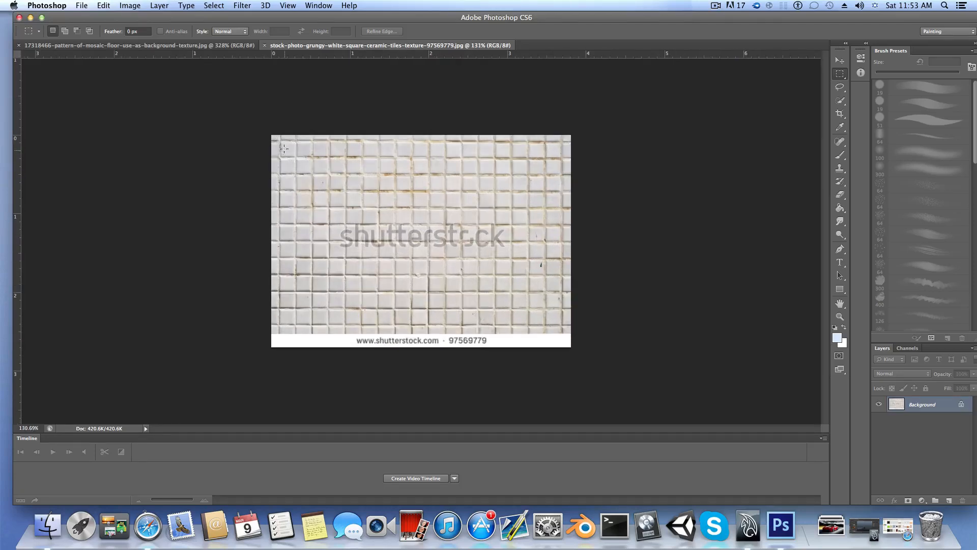
Step: Select a block of nine by four whole tiles in the image's upper-left area along the grout lines with the Rectangular Marquee
{"action": "left_click_drag", "start_coordinate": [278, 138], "coordinate": [445, 207]}
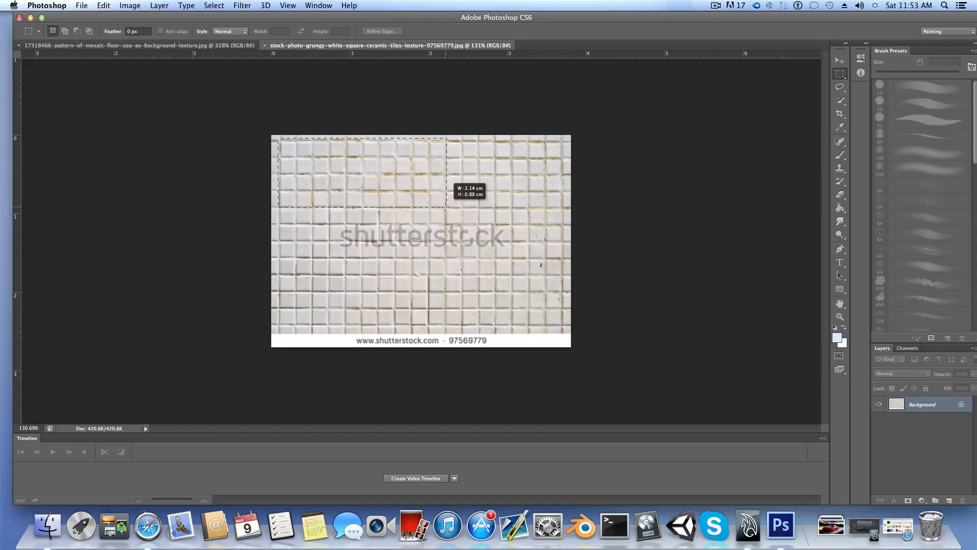
{"action": "left_click_drag", "start_coordinate": [446, 208], "coordinate": [446, 208]}
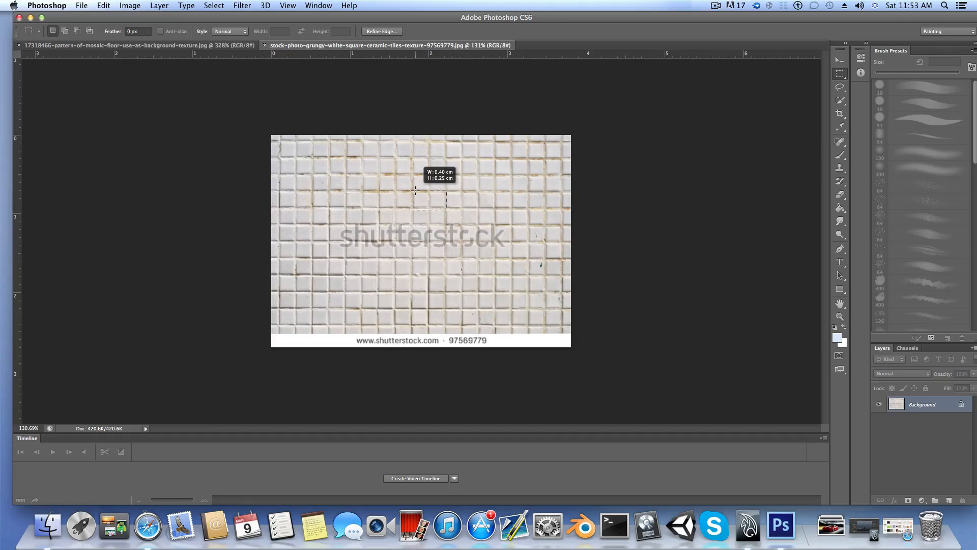
{"action": "left_click_drag", "start_coordinate": [332, 146], "coordinate": [429, 208]}
{"action": "left_click", "coordinate": [279, 139]}
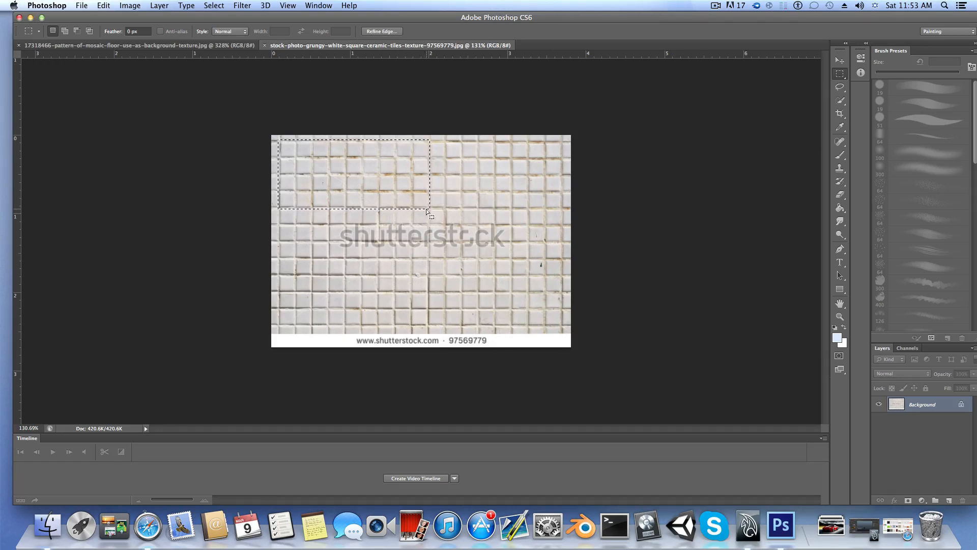
Step: Copy the selected tile block to a new layer and hide the Background layer
{"action": "scroll", "coordinate": [409, 219], "scroll_direction": "up", "scroll_amount": 3, "text": "alt"}
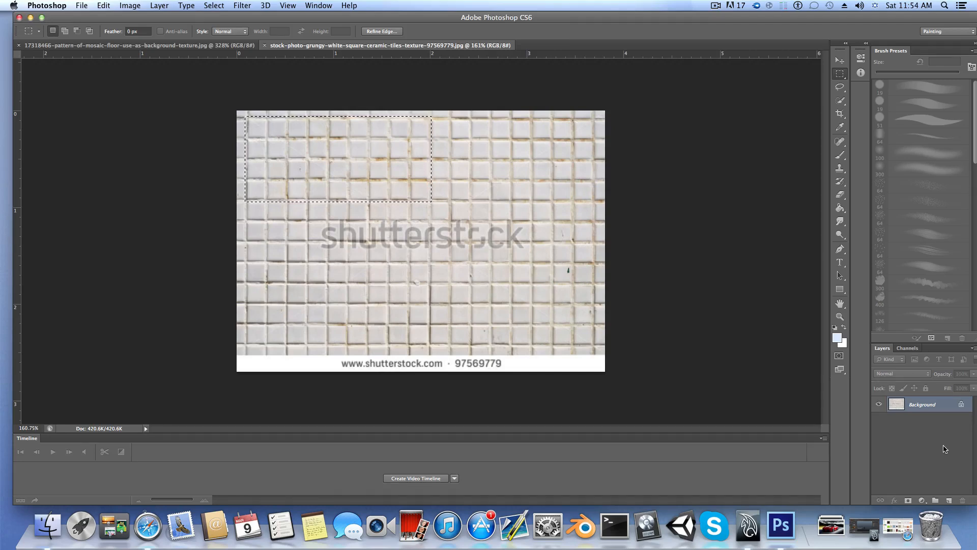
{"action": "key", "text": "super+j"}
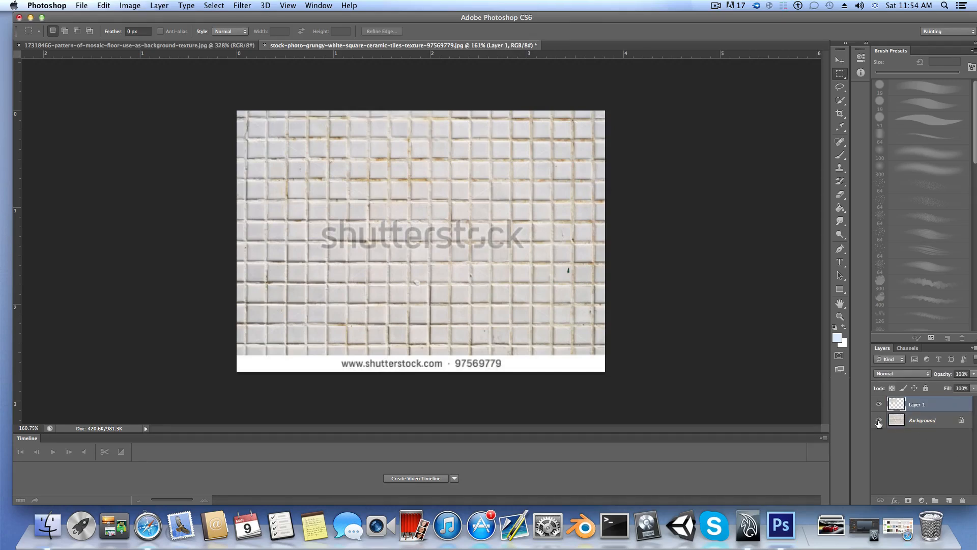
{"action": "left_click", "coordinate": [878, 420]}
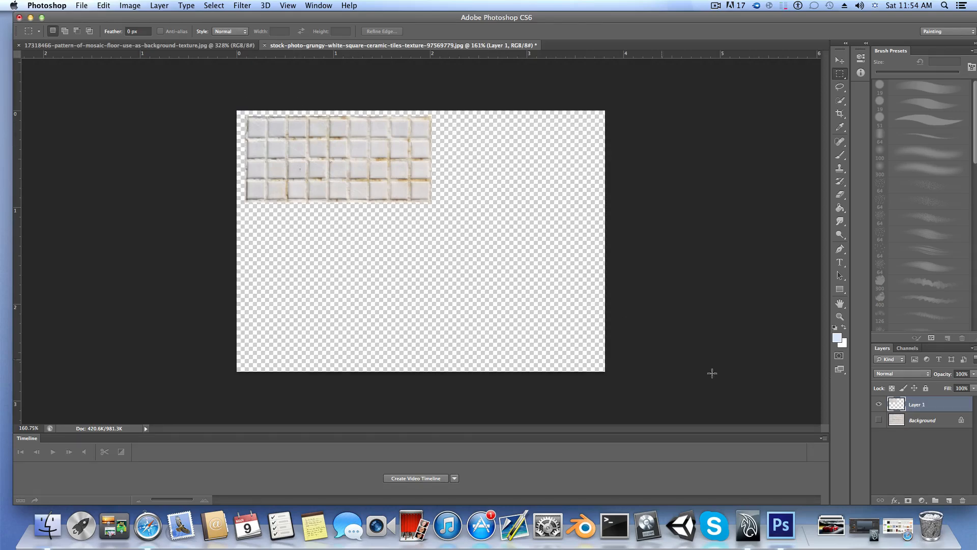
Step: Select the entire canvas with the tile block layer active and copy its contents to the clipboard
{"action": "left_click", "coordinate": [213, 6]}
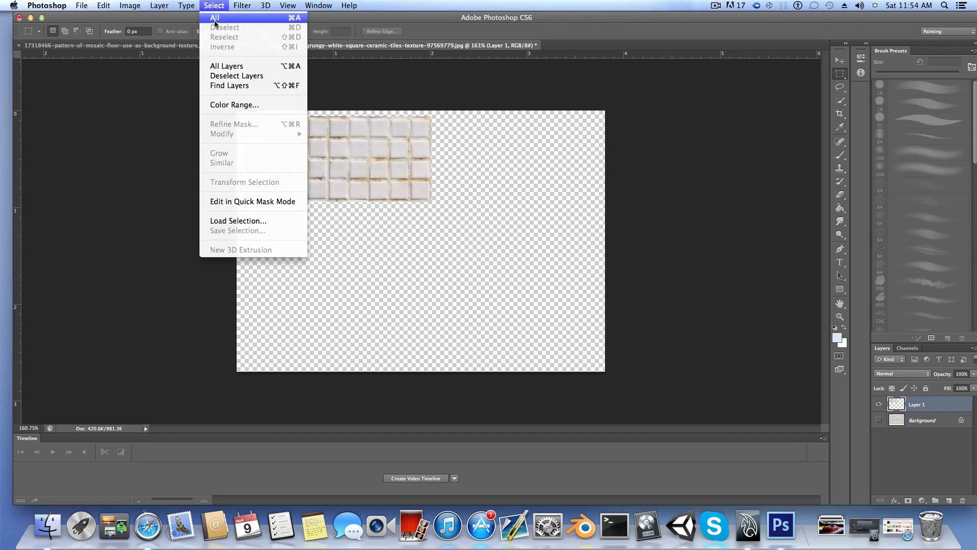
{"action": "left_click", "coordinate": [214, 17]}
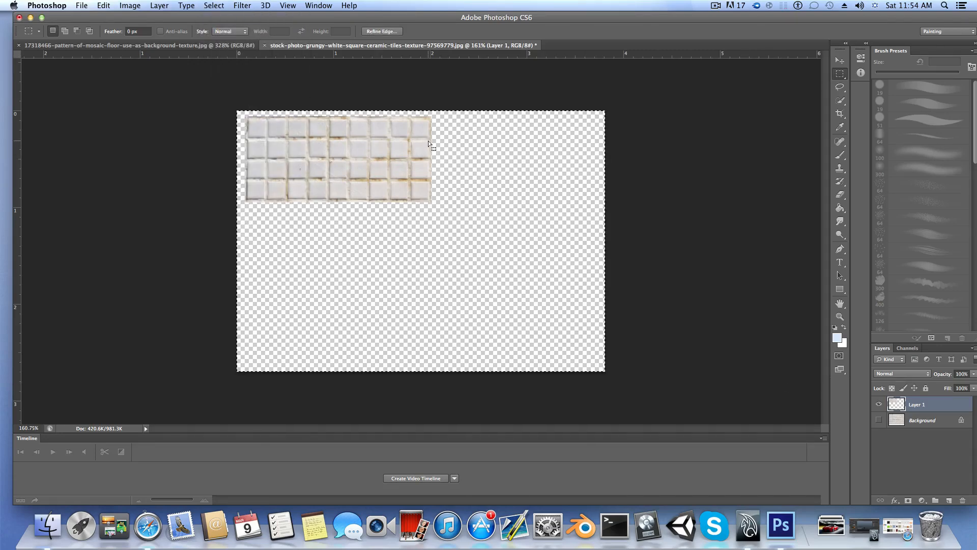
{"action": "key", "text": "super+d"}
{"action": "left_click", "coordinate": [214, 6]}
{"action": "left_click", "coordinate": [224, 17]}
{"action": "left_click", "coordinate": [877, 420]}
{"action": "left_click", "coordinate": [878, 420]}
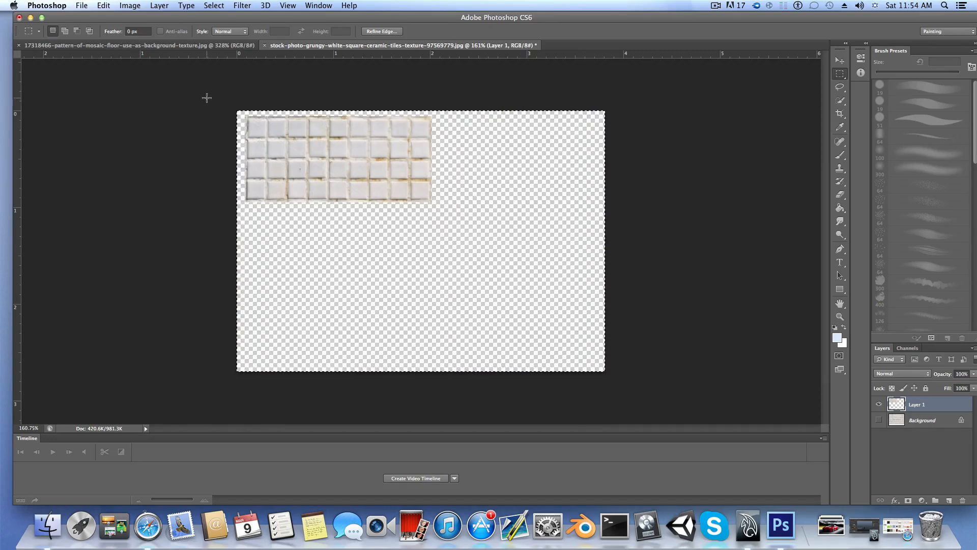
{"action": "left_click", "coordinate": [103, 6]}
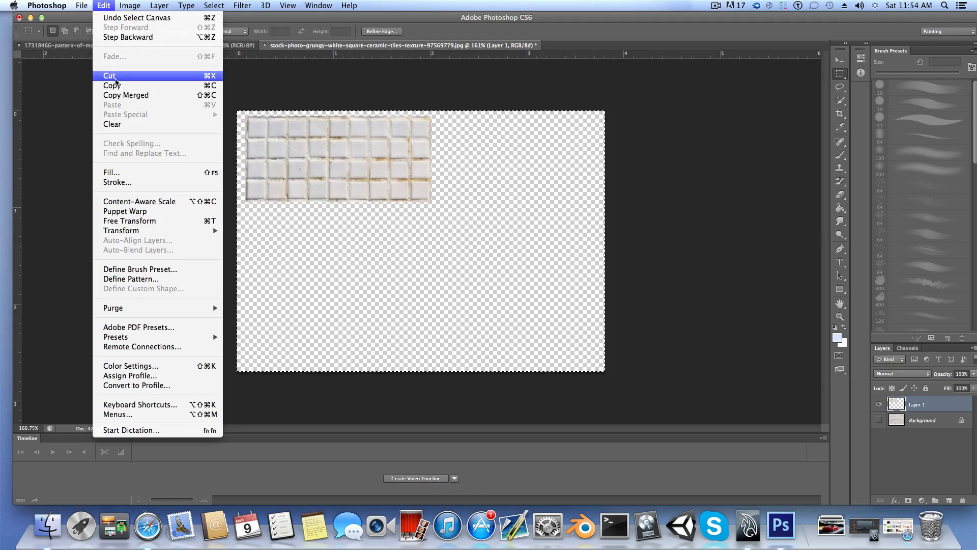
{"action": "left_click", "coordinate": [117, 86]}
Step: Create a new document from the Clipboard preset at 228 × 105 pixels, 300 pixels/inch, RGB Color with a white background
{"action": "left_click", "coordinate": [82, 6]}
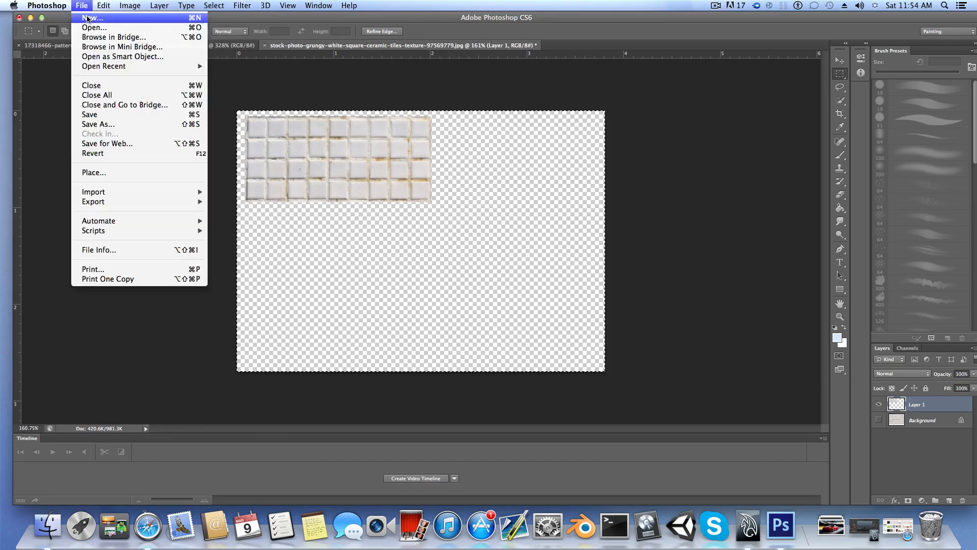
{"action": "left_click", "coordinate": [87, 19]}
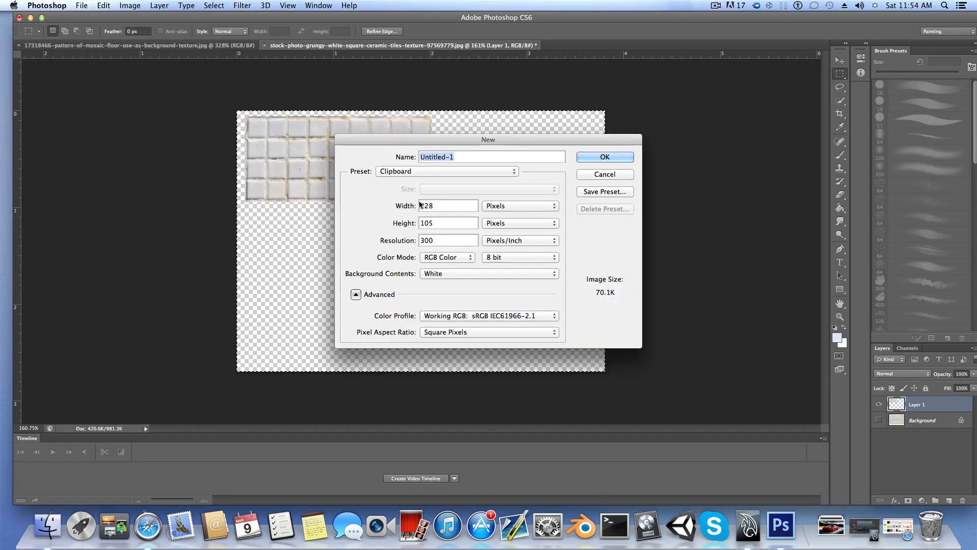
{"action": "left_click_drag", "start_coordinate": [414, 140], "coordinate": [182, 144]}
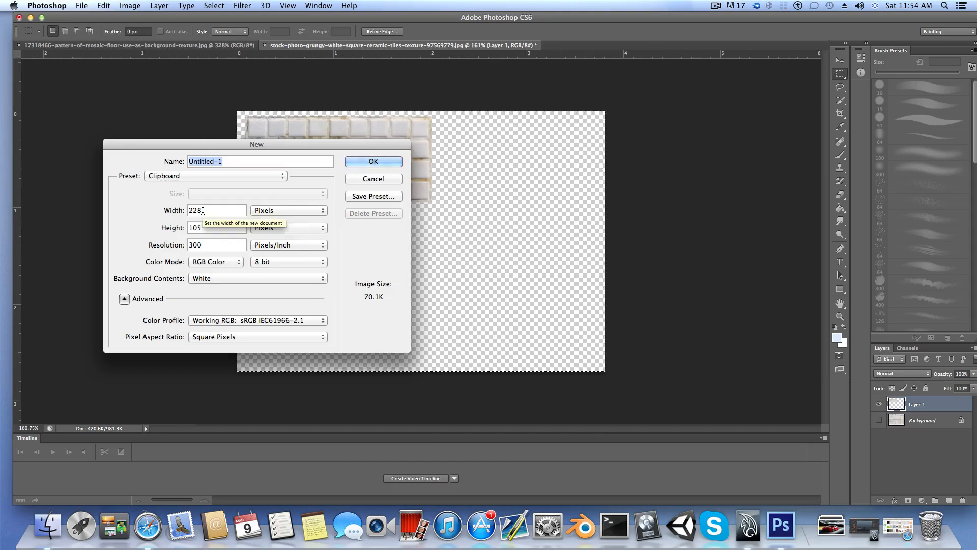
{"action": "left_click_drag", "start_coordinate": [183, 143], "coordinate": [377, 257]}
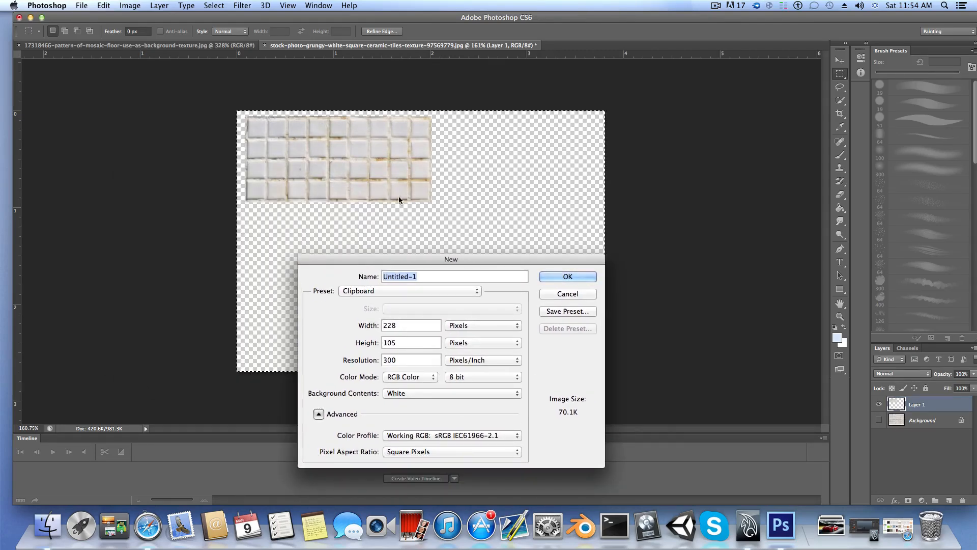
{"action": "left_click", "coordinate": [565, 277]}
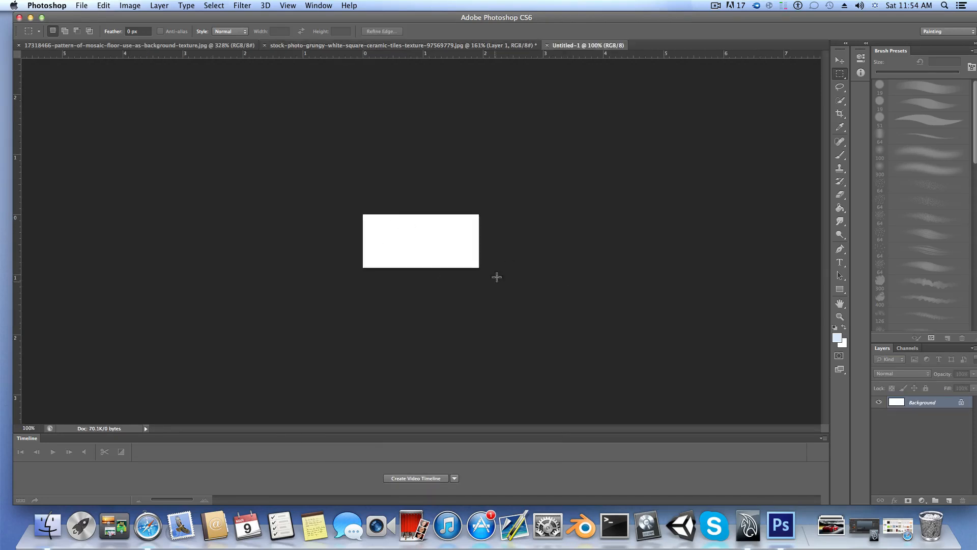
Step: Paste the copied tile block into the new document
{"action": "left_click", "coordinate": [97, 6]}
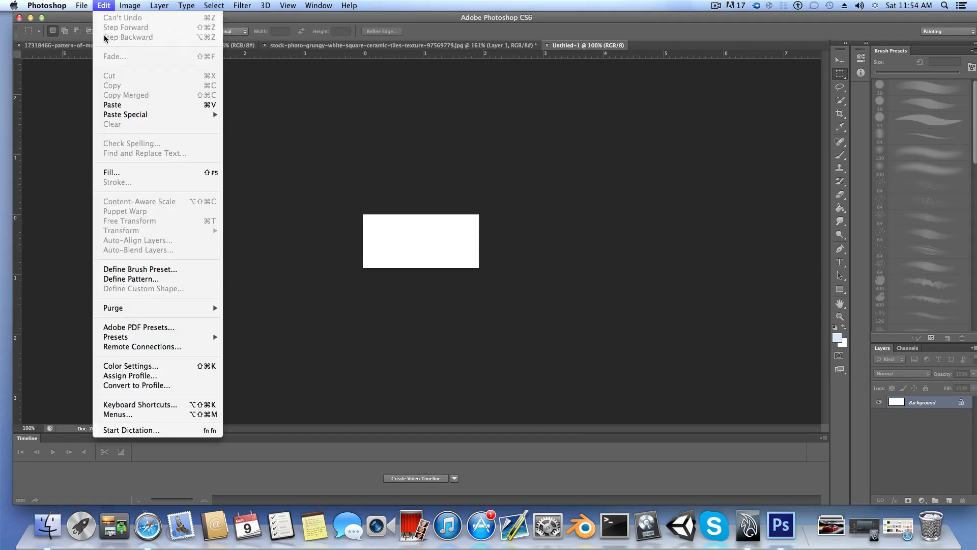
{"action": "left_click", "coordinate": [122, 108]}
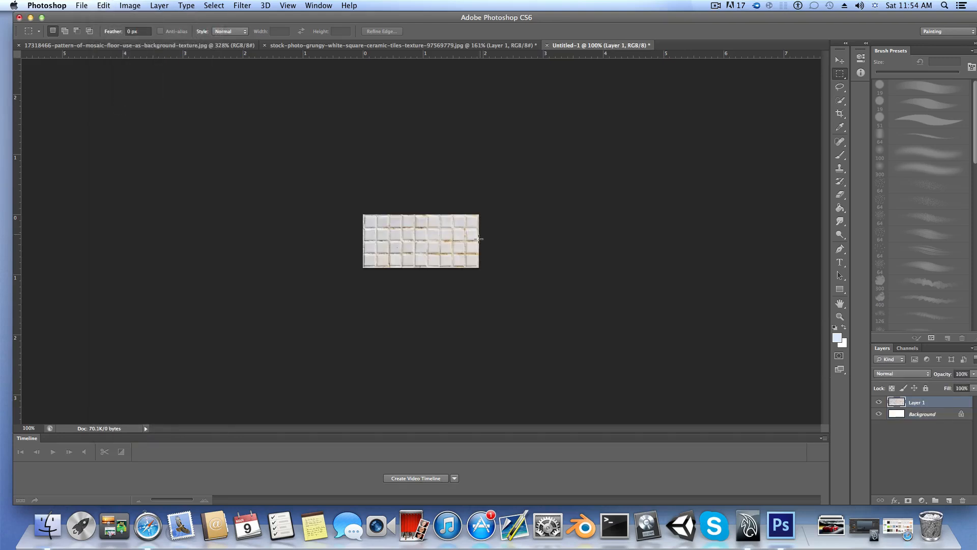
{"action": "key", "text": "super+0"}
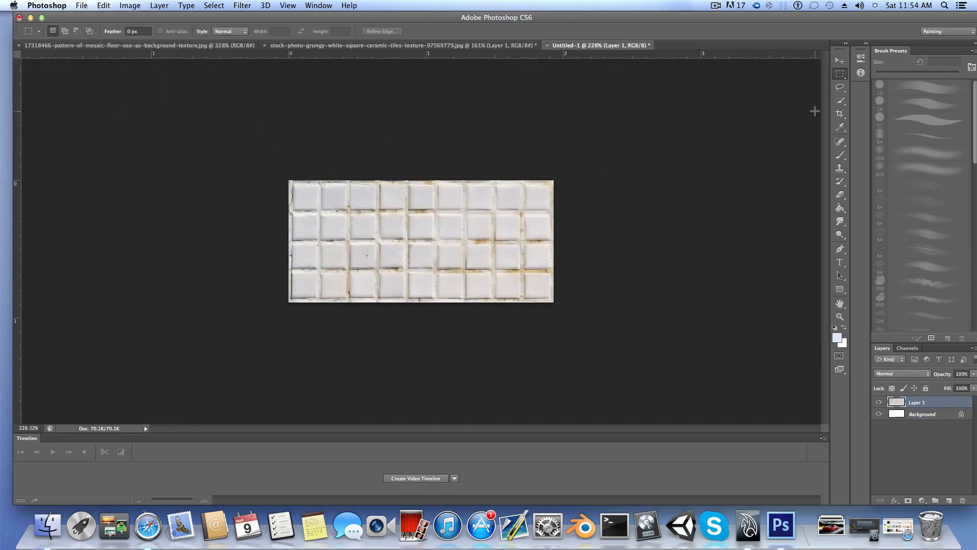
Step: Choose the Brush tool with a round brush preset and set its size to 2 px
{"action": "left_click", "coordinate": [840, 155]}
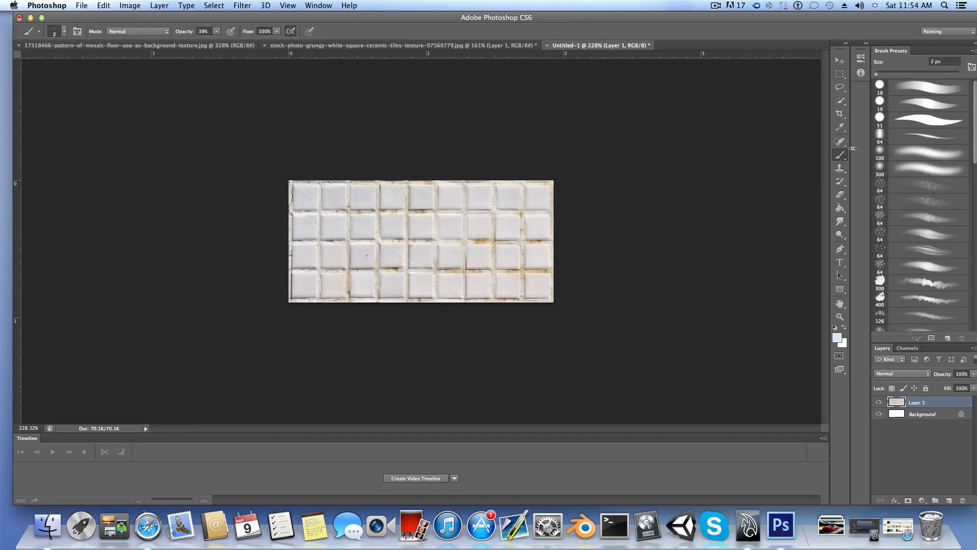
{"action": "left_click", "coordinate": [878, 87]}
{"action": "left_click_drag", "start_coordinate": [883, 75], "coordinate": [875, 75]}
{"action": "left_click", "coordinate": [929, 61]}
{"action": "type", "text": "2"}
{"action": "key", "text": "Return"}
Step: Set the foreground color to black
{"action": "left_click", "coordinate": [838, 337]}
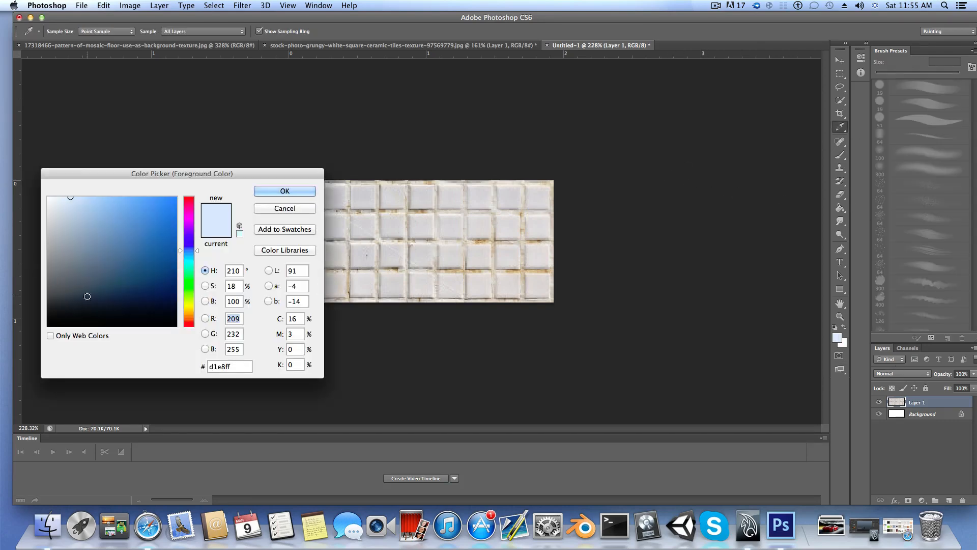
{"action": "left_click_drag", "start_coordinate": [84, 295], "coordinate": [36, 327]}
{"action": "left_click", "coordinate": [290, 193]}
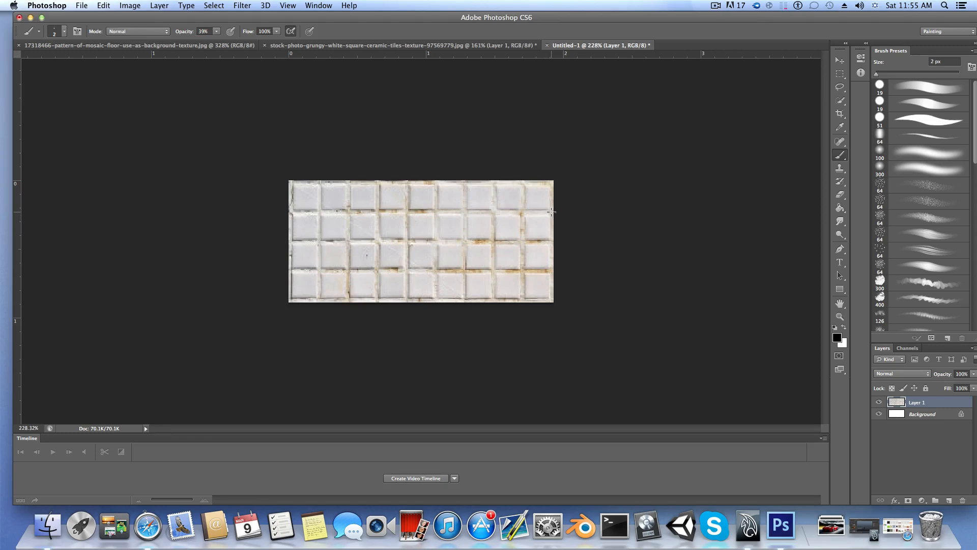
Step: Paint overlapping straight black brush lines along the full horizontal grout line below the first row of tiles
{"action": "left_click", "coordinate": [551, 211], "text": "shift"}
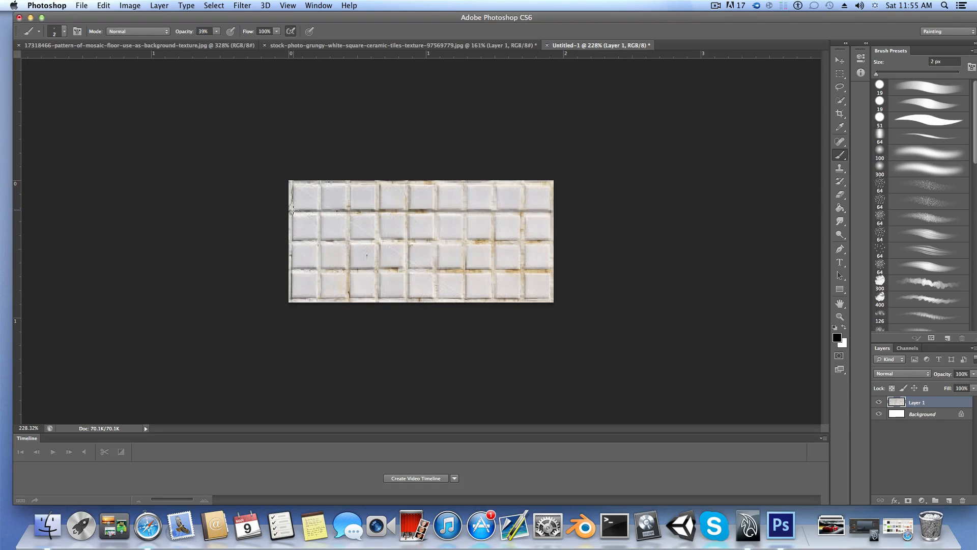
{"action": "left_click", "coordinate": [289, 210], "text": "shift"}
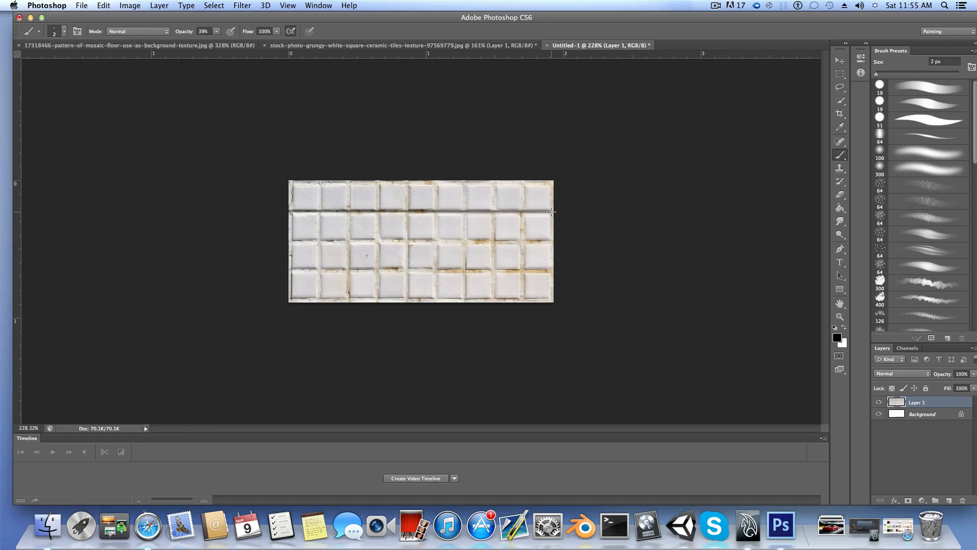
{"action": "left_click", "coordinate": [551, 211], "text": "shift"}
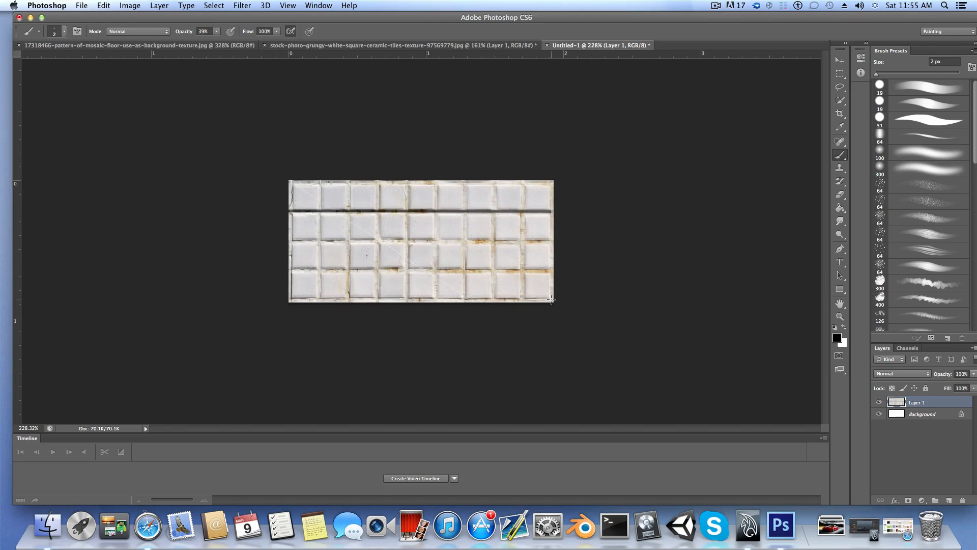
Step: Darken the grout along the right and bottom edges of the tile block with repeated straight brush lines
{"action": "left_click", "coordinate": [551, 299], "text": "shift"}
{"action": "left_click", "coordinate": [551, 182], "text": "shift"}
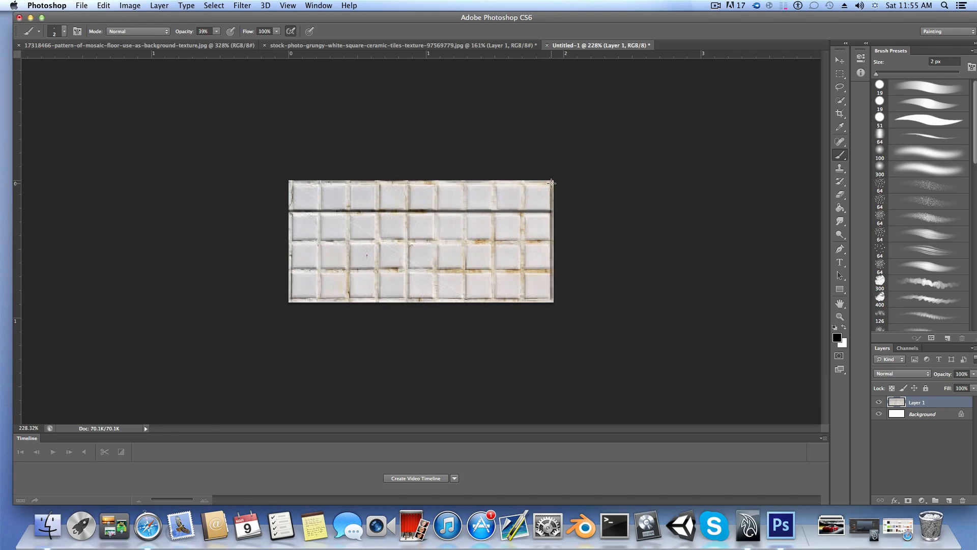
{"action": "left_click", "coordinate": [551, 300], "text": "shift"}
{"action": "left_click", "coordinate": [551, 183], "text": "shift"}
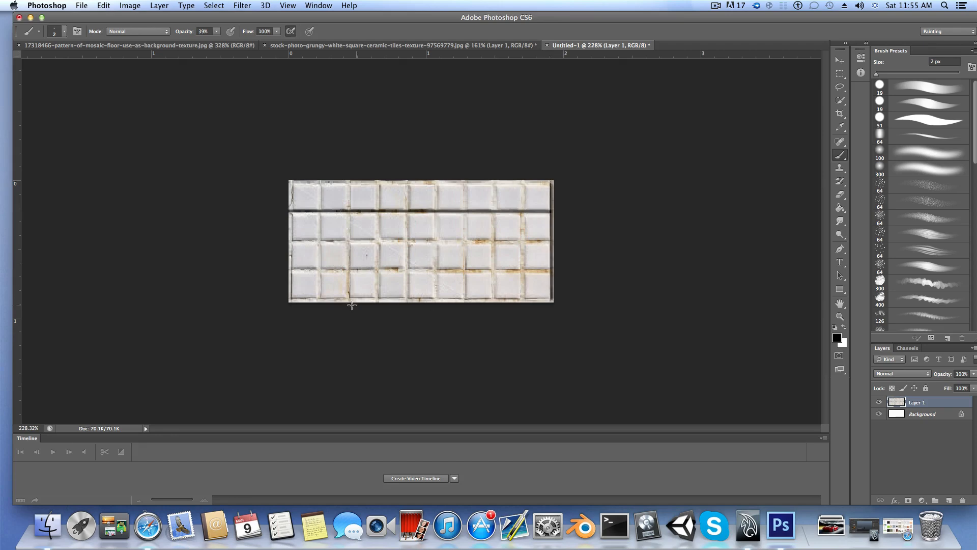
{"action": "left_click", "coordinate": [291, 301], "text": "shift"}
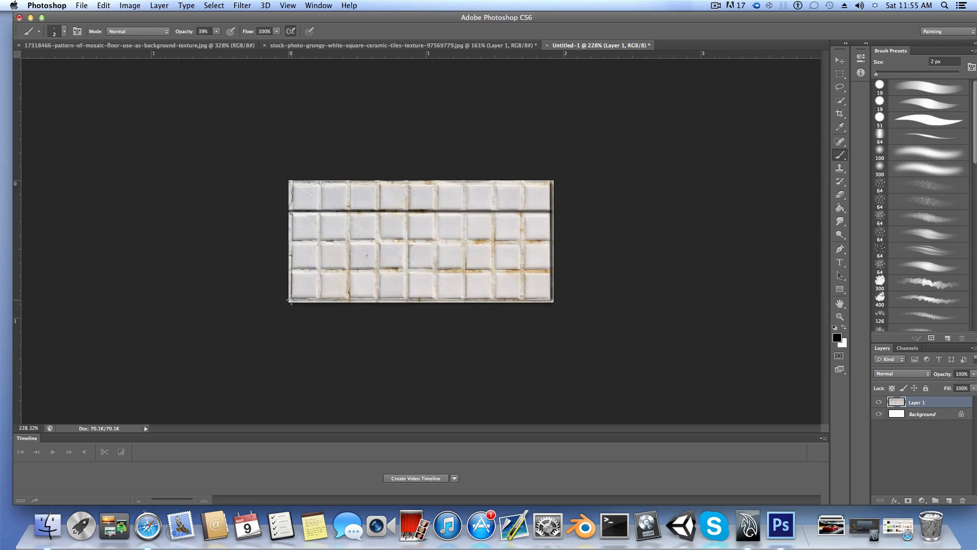
{"action": "left_click", "coordinate": [550, 300], "text": "shift"}
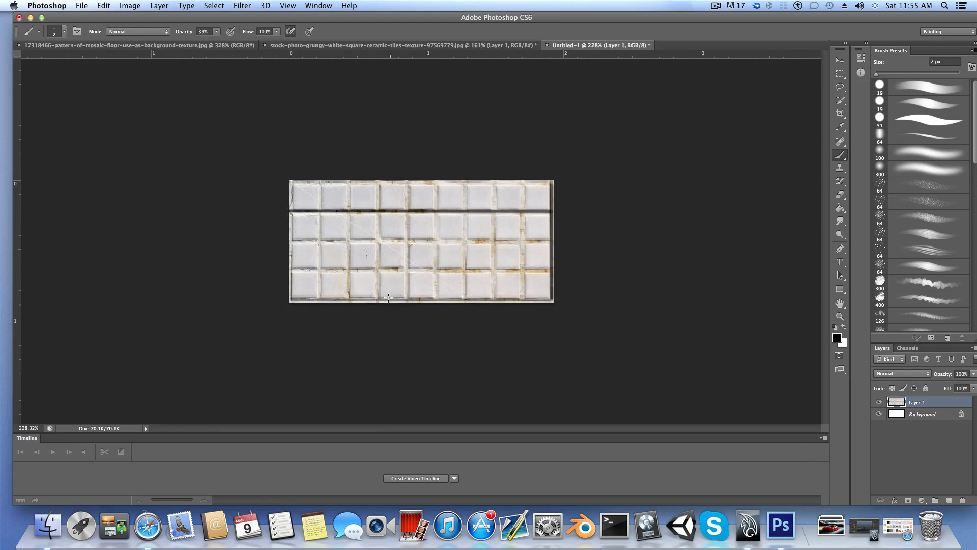
{"action": "left_click", "coordinate": [290, 300], "text": "shift"}
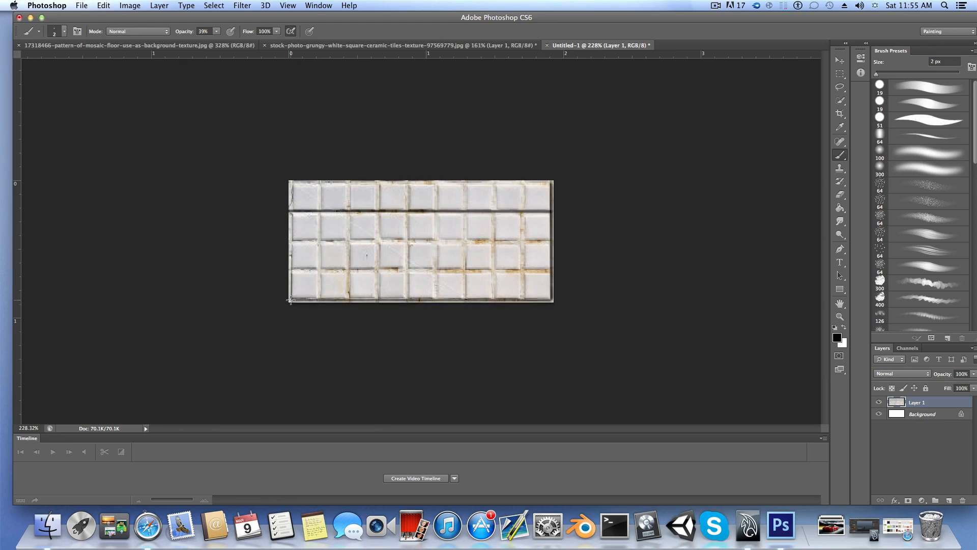
{"action": "left_click", "coordinate": [552, 300], "text": "shift"}
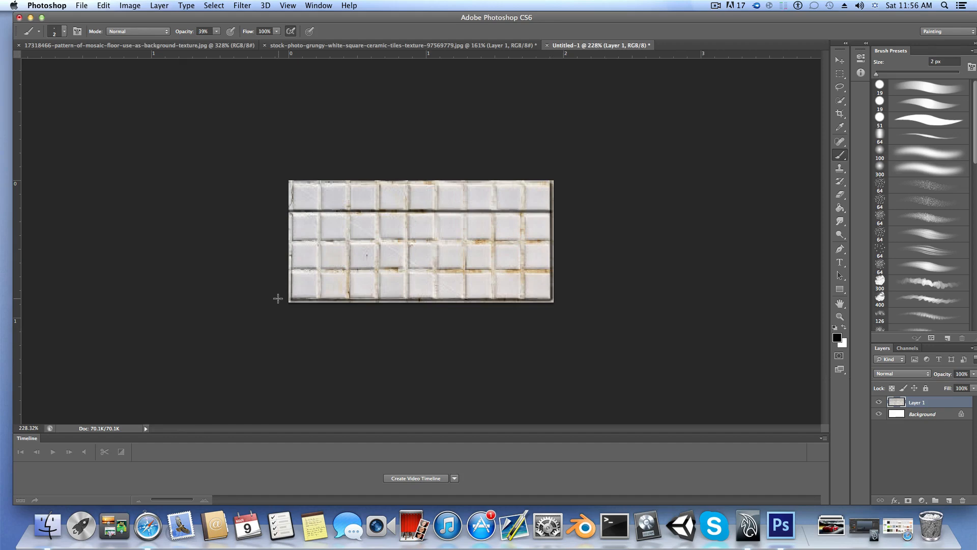
{"action": "left_click", "coordinate": [290, 301], "text": "shift"}
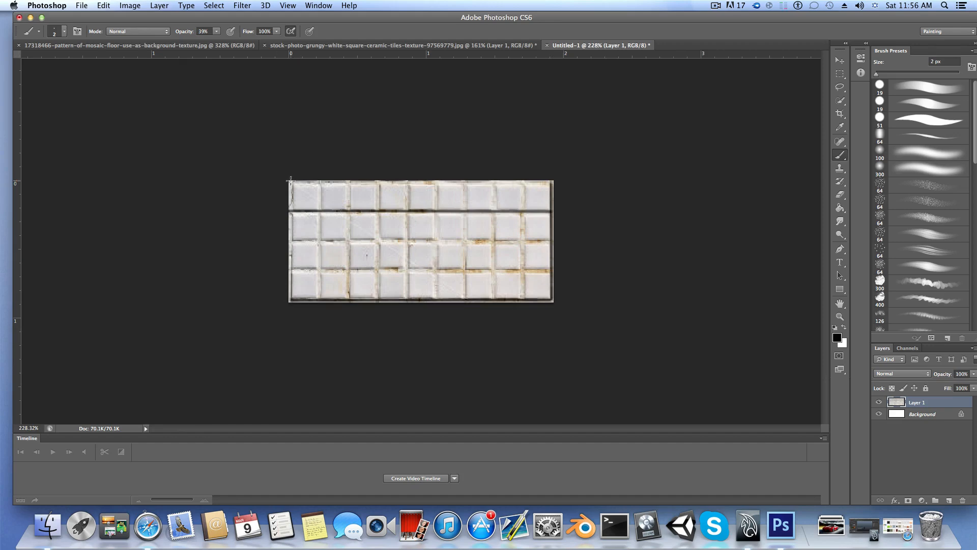
Step: Darken the grout along the left and top edges of the tile block with repeated straight brush lines
{"action": "left_click", "coordinate": [288, 300], "text": "shift"}
{"action": "left_click", "coordinate": [289, 182], "text": "shift"}
{"action": "left_click", "coordinate": [288, 298], "text": "shift"}
{"action": "left_click", "coordinate": [291, 182], "text": "shift"}
{"action": "left_click", "coordinate": [550, 182], "text": "shift"}
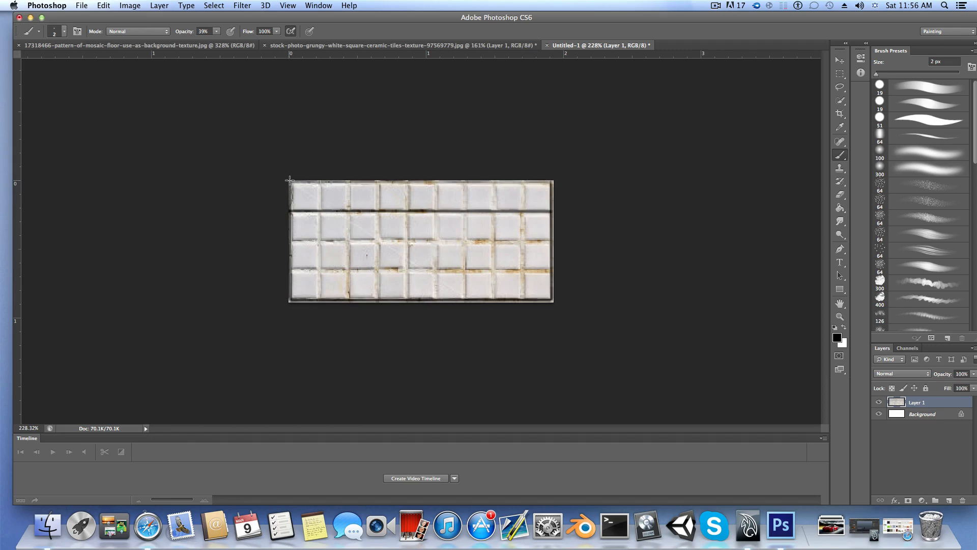
{"action": "left_click", "coordinate": [290, 181], "text": "shift"}
{"action": "left_click", "coordinate": [550, 181], "text": "shift"}
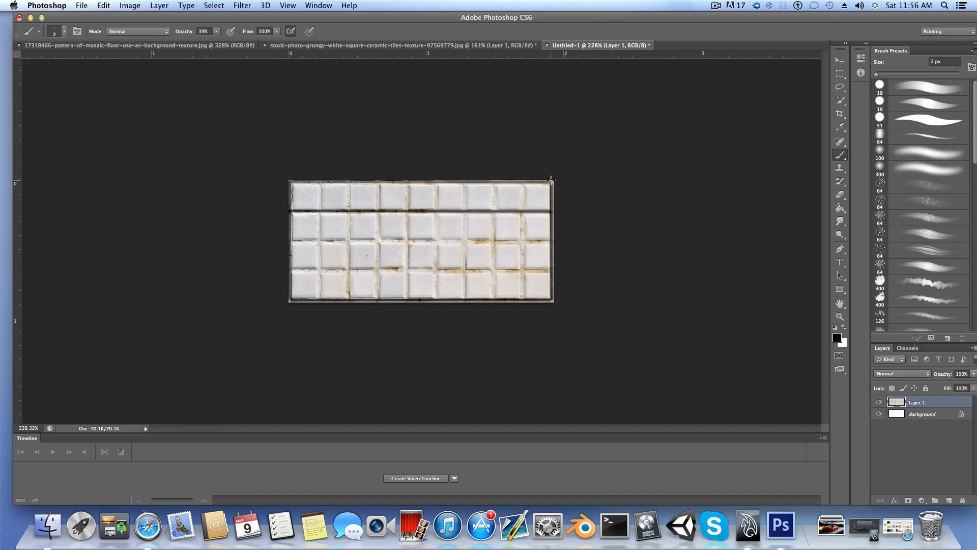
{"action": "left_click", "coordinate": [290, 181], "text": "shift"}
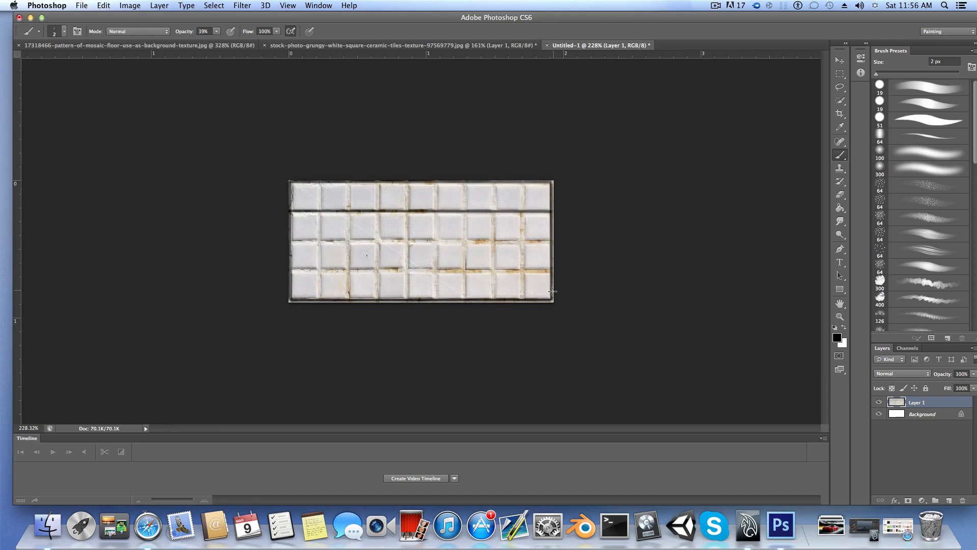
Step: Paint repeated straight black lines down the vertical grout between the first and second tile columns
{"action": "left_click", "coordinate": [319, 182], "text": "shift"}
{"action": "left_click", "coordinate": [318, 301], "text": "shift"}
{"action": "left_click", "coordinate": [319, 182], "text": "shift"}
{"action": "left_click", "coordinate": [318, 300], "text": "shift"}
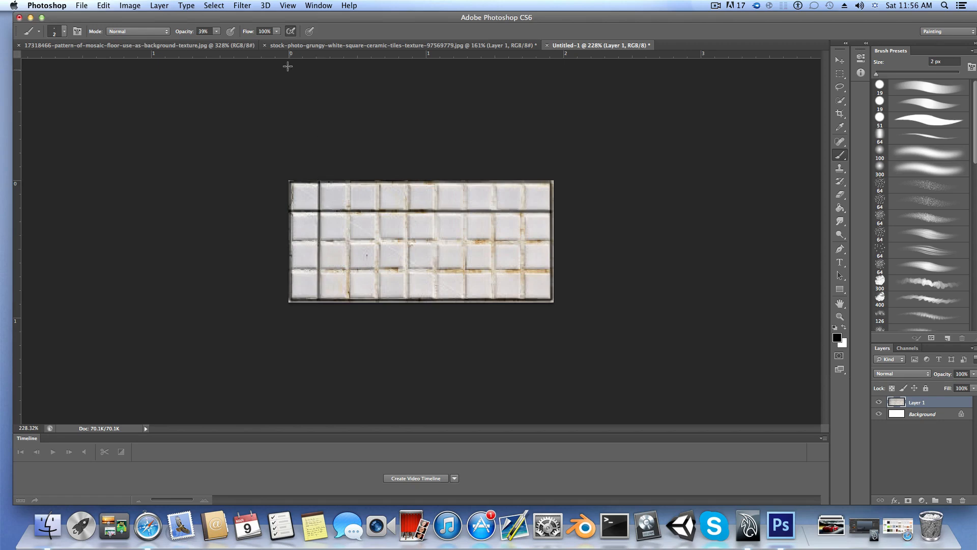
Step: Switch to the desktop and view the CERAMIC_BUMP.jpg tile image in Preview
{"action": "left_click", "coordinate": [31, 17]}
{"action": "left_click", "coordinate": [403, 224]}
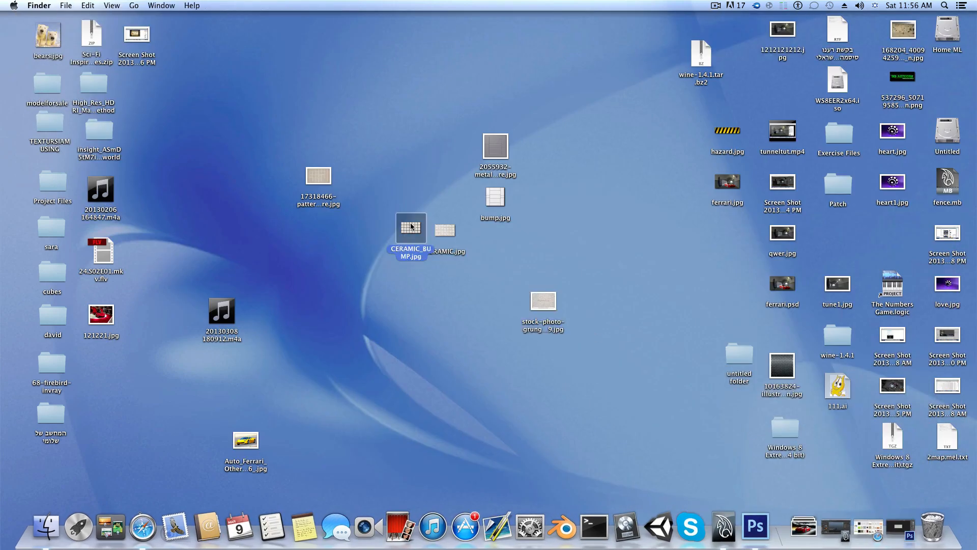
{"action": "left_click_drag", "start_coordinate": [403, 224], "coordinate": [429, 157]}
{"action": "double_click", "coordinate": [420, 157]}
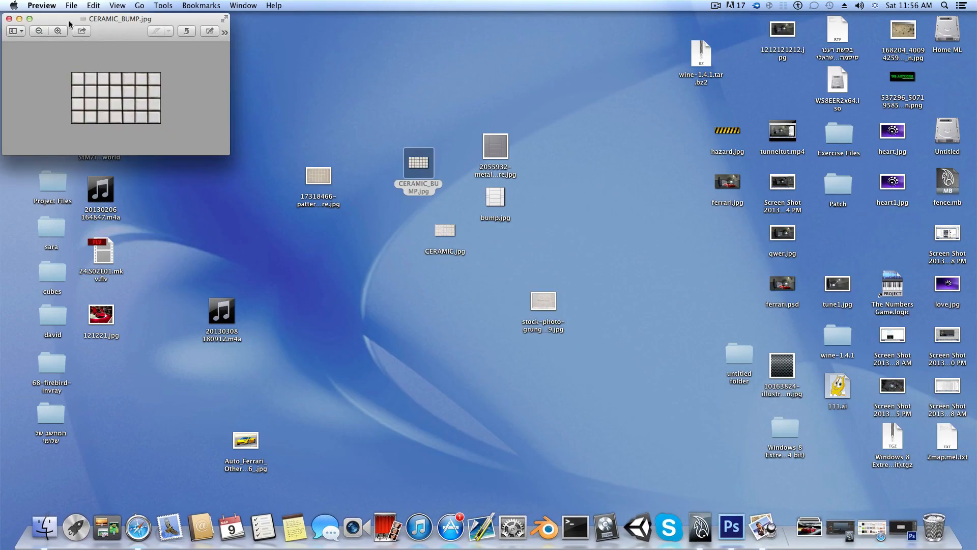
{"action": "left_click_drag", "start_coordinate": [69, 23], "coordinate": [395, 206]}
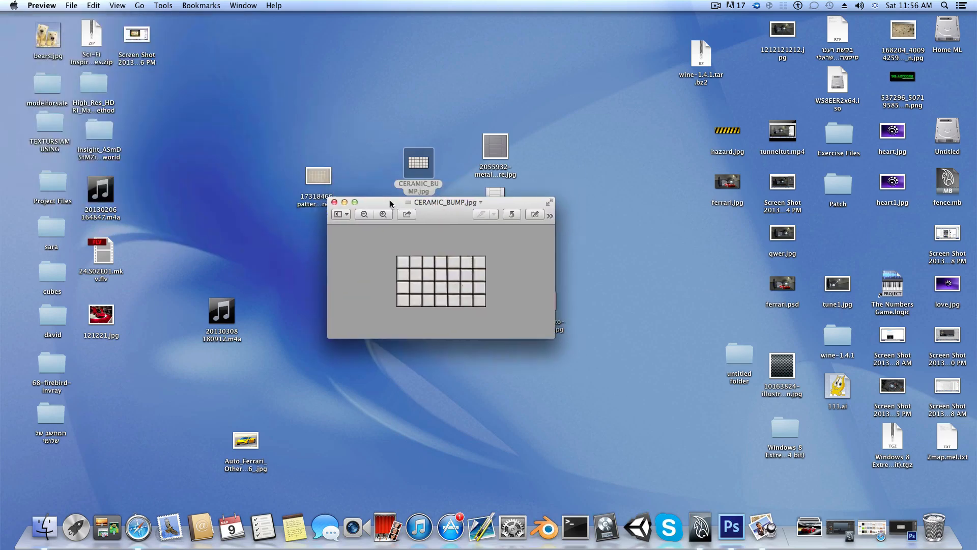
{"action": "left_click", "coordinate": [335, 202]}
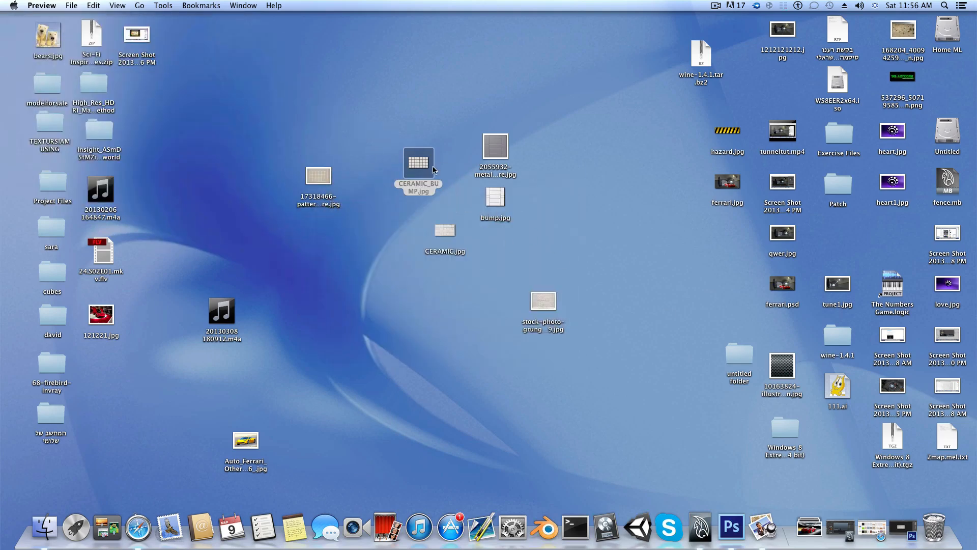
Step: Place the CERAMIC_BUMP.jpg and CERAMIC.jpg files side by side on the desktop
{"action": "left_click_drag", "start_coordinate": [418, 163], "coordinate": [445, 277]}
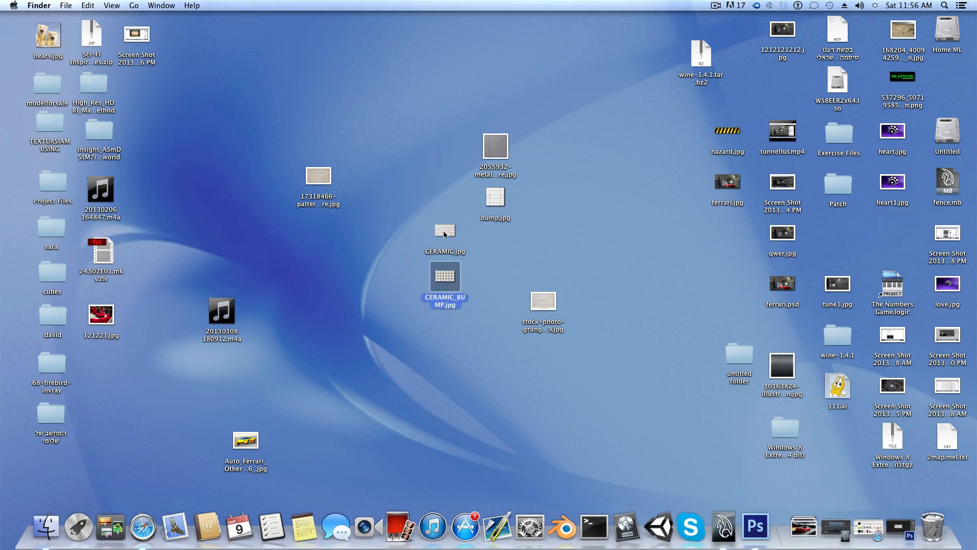
{"action": "left_click_drag", "start_coordinate": [444, 234], "coordinate": [387, 280]}
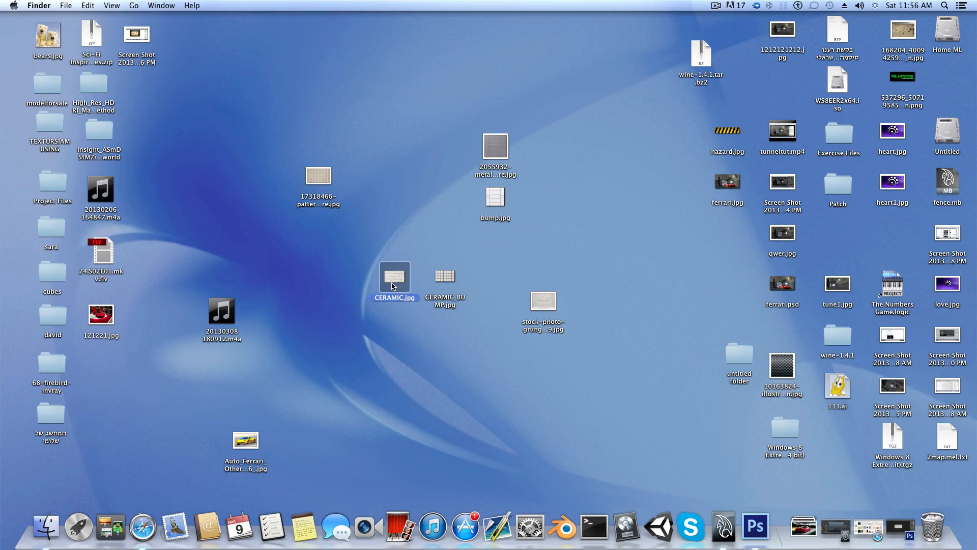
Step: Return to Photoshop and close the open tile documents without saving their changes
{"action": "left_click", "coordinate": [894, 516]}
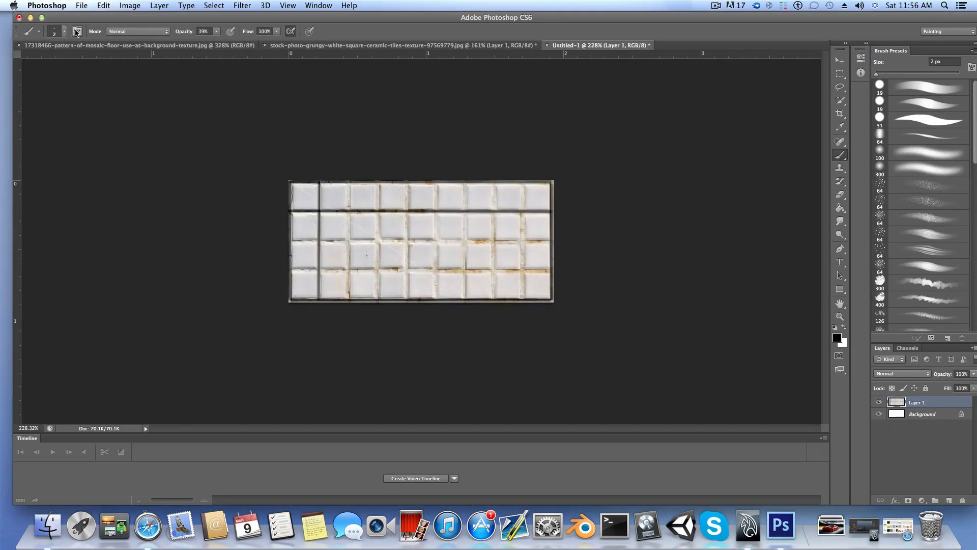
{"action": "left_click", "coordinate": [19, 17]}
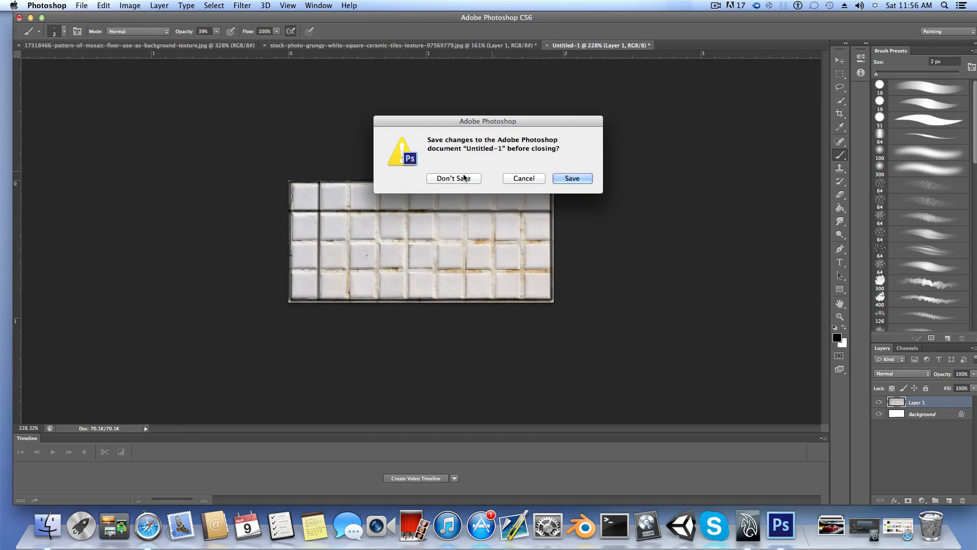
{"action": "left_click", "coordinate": [463, 178]}
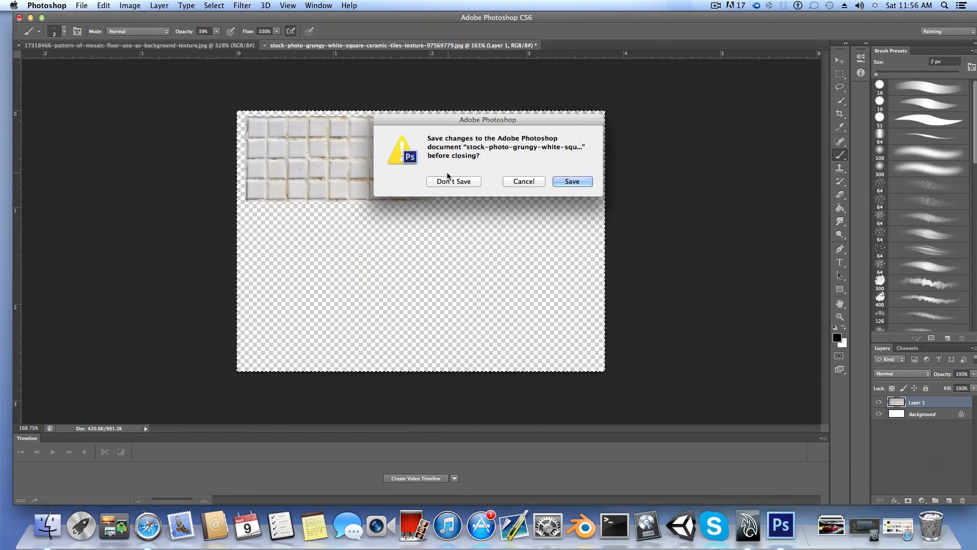
{"action": "left_click", "coordinate": [451, 181]}
Step: Switch to Maya and assign a new Blinn material to the whole end section of the round tunnel
{"action": "left_click", "coordinate": [865, 508]}
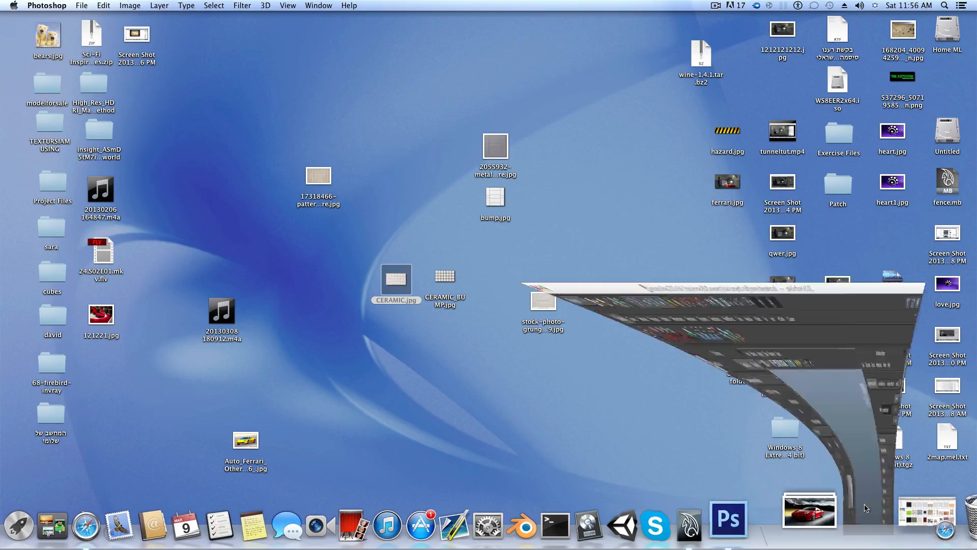
{"action": "left_click_drag", "start_coordinate": [494, 377], "coordinate": [578, 386], "text": "alt"}
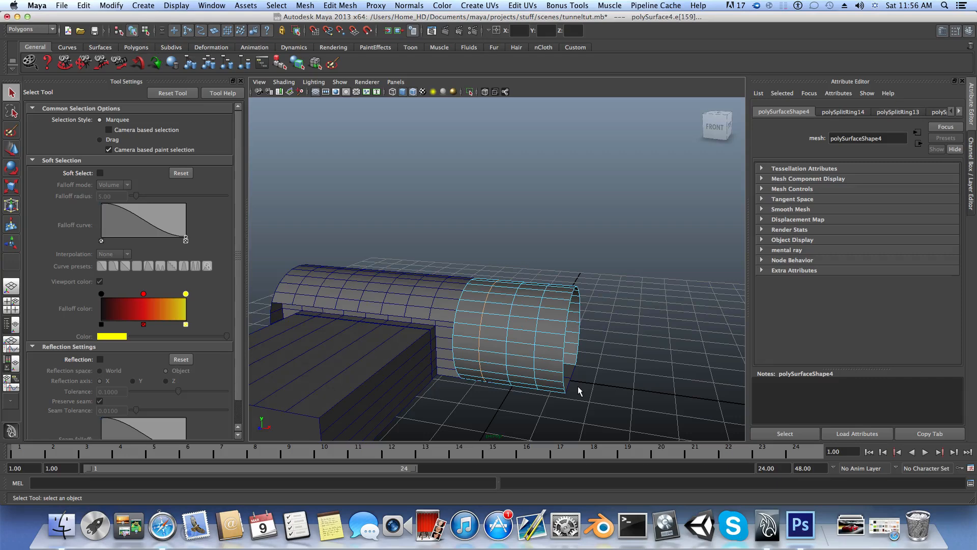
{"action": "key", "text": "F8"}
{"action": "middle_click_drag", "start_coordinate": [570, 380], "coordinate": [521, 341], "text": "alt"}
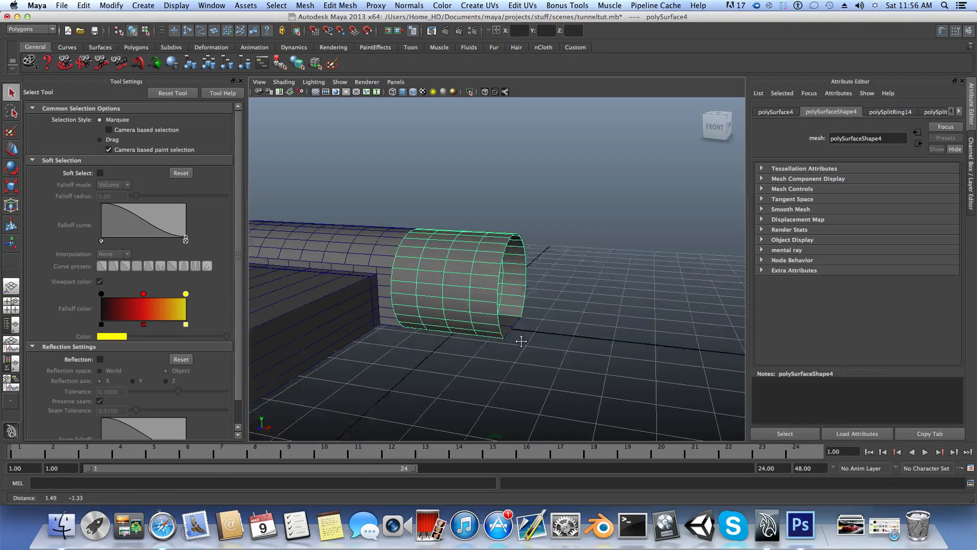
{"action": "right_click_drag", "start_coordinate": [521, 341], "coordinate": [585, 362], "text": "alt"}
{"action": "left_click_drag", "start_coordinate": [585, 362], "coordinate": [535, 364], "text": "alt"}
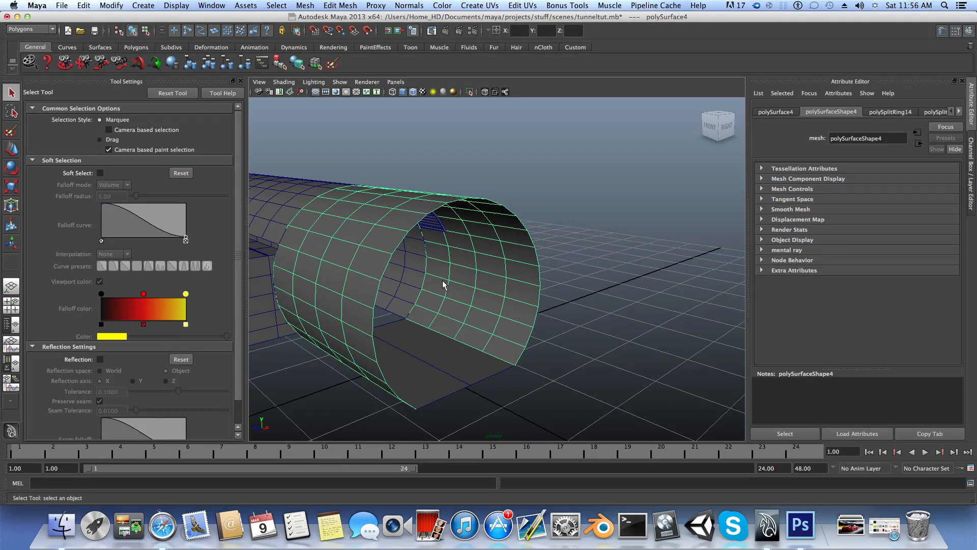
{"action": "right_click_drag", "start_coordinate": [478, 289], "coordinate": [568, 438]}
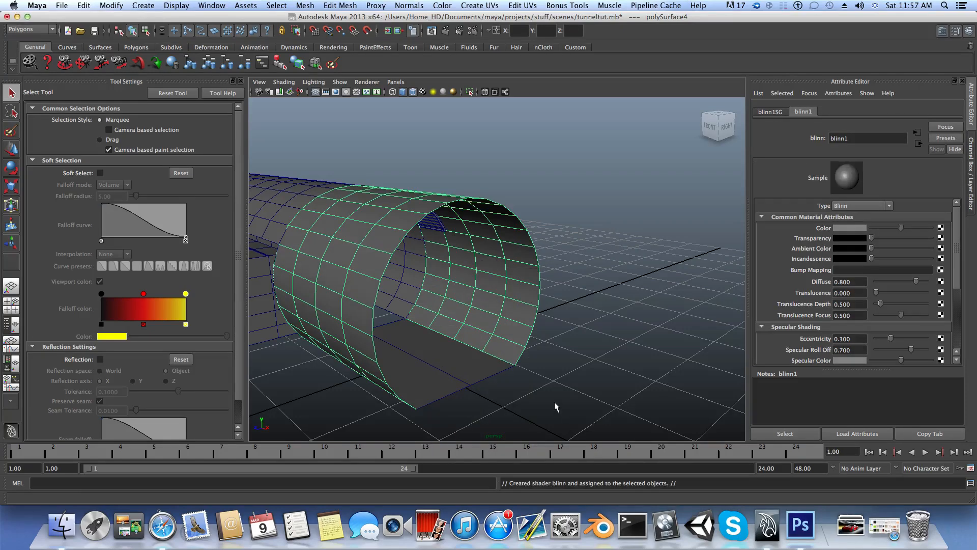
Step: Connect a File texture to the Color attribute of the tunnel section's Blinn material
{"action": "left_click_drag", "start_coordinate": [557, 407], "coordinate": [602, 373], "text": "alt"}
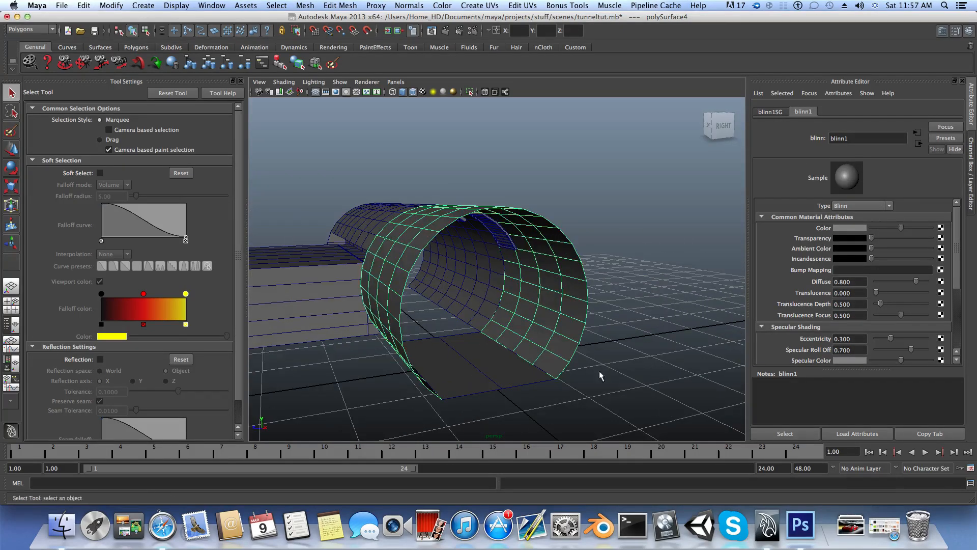
{"action": "left_click", "coordinate": [941, 228]}
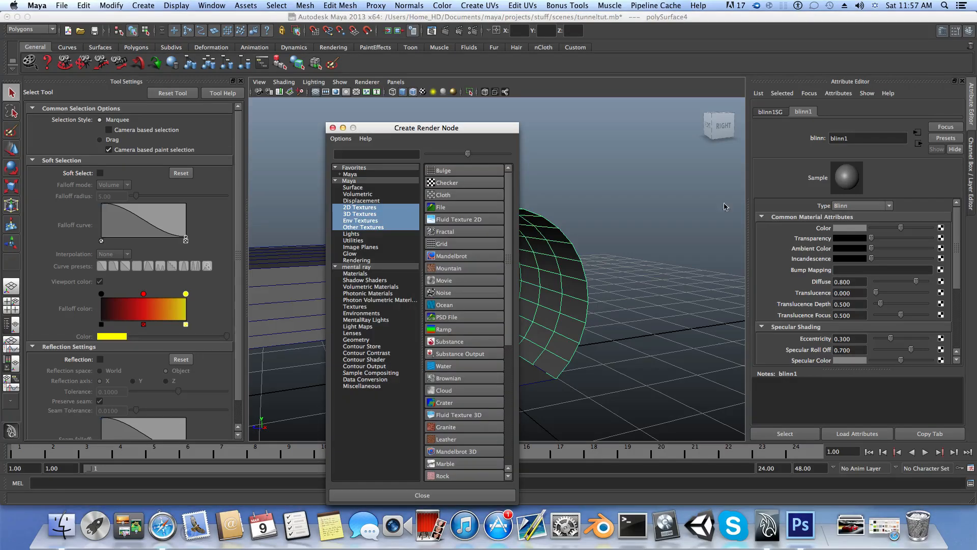
{"action": "left_click", "coordinate": [463, 206]}
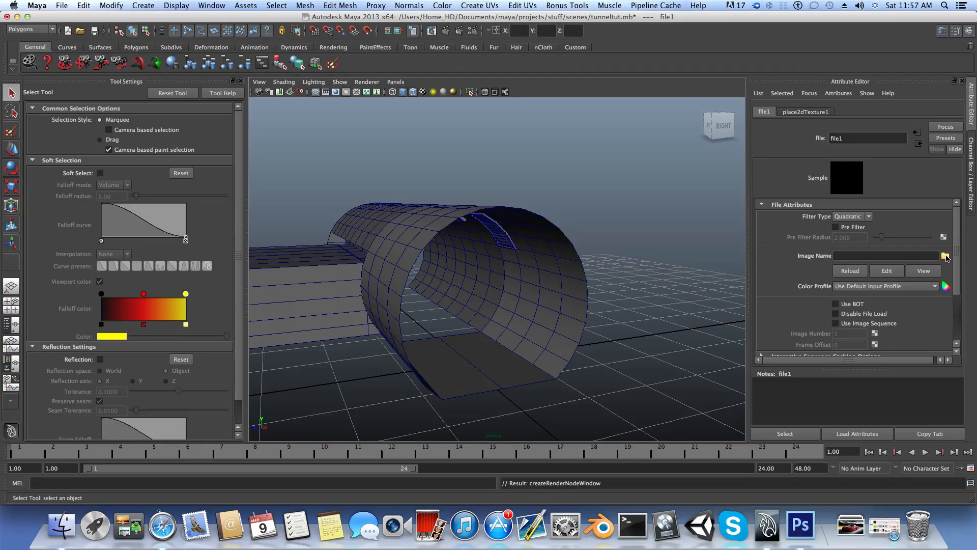
Step: Browse the Desktop folder for the file texture's image and compare the previews of CERAMIC.jpg, CERAMIC_BUMP.jpg and bump.jpg
{"action": "left_click", "coordinate": [945, 255]}
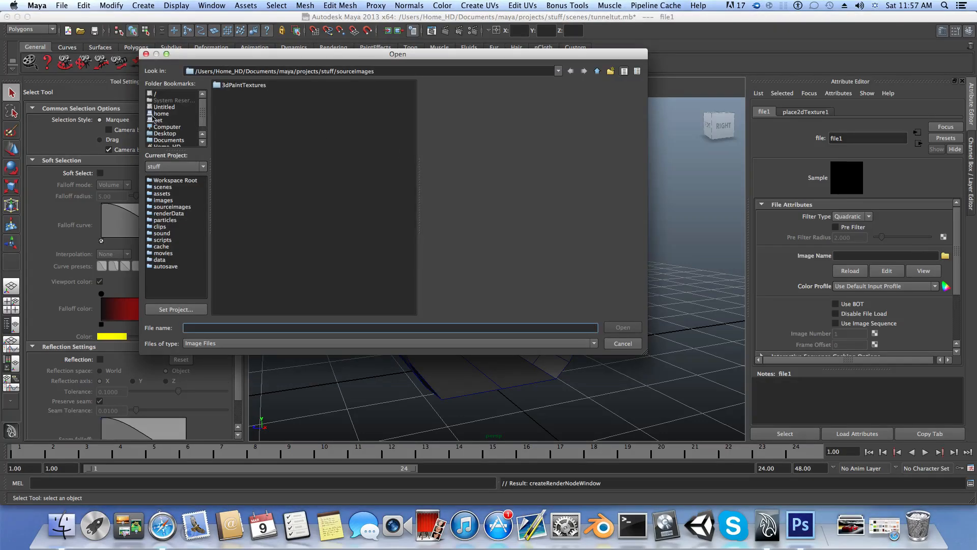
{"action": "left_click", "coordinate": [163, 134]}
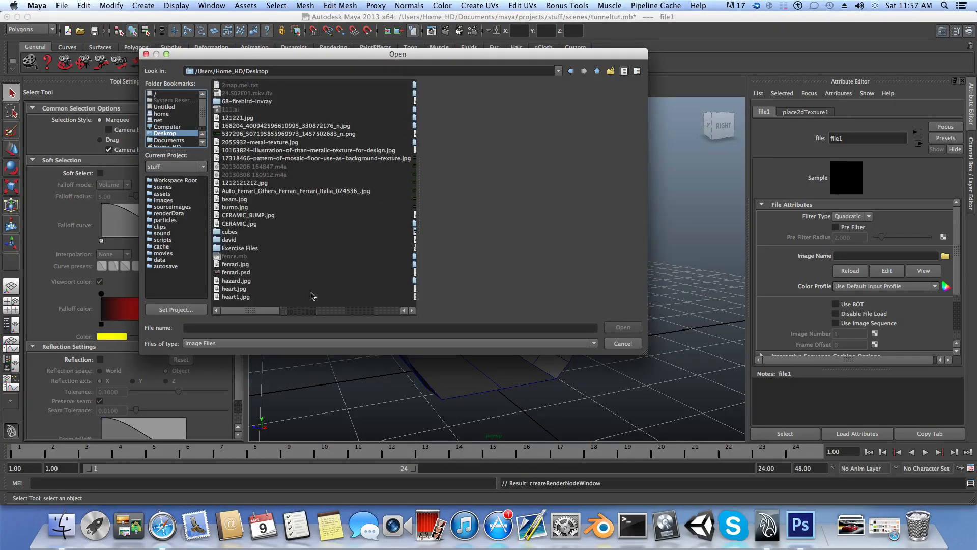
{"action": "left_click", "coordinate": [299, 312]}
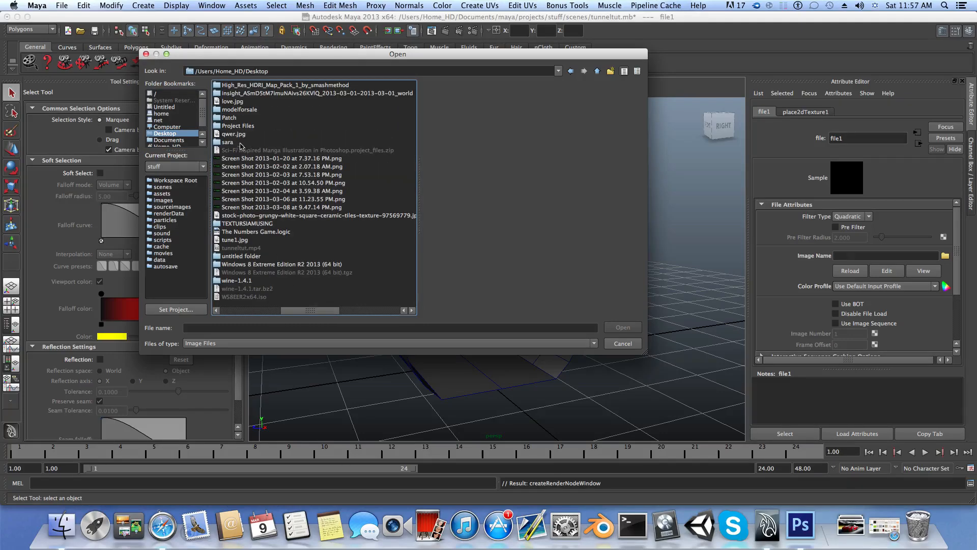
{"action": "left_click_drag", "start_coordinate": [327, 312], "coordinate": [292, 313]}
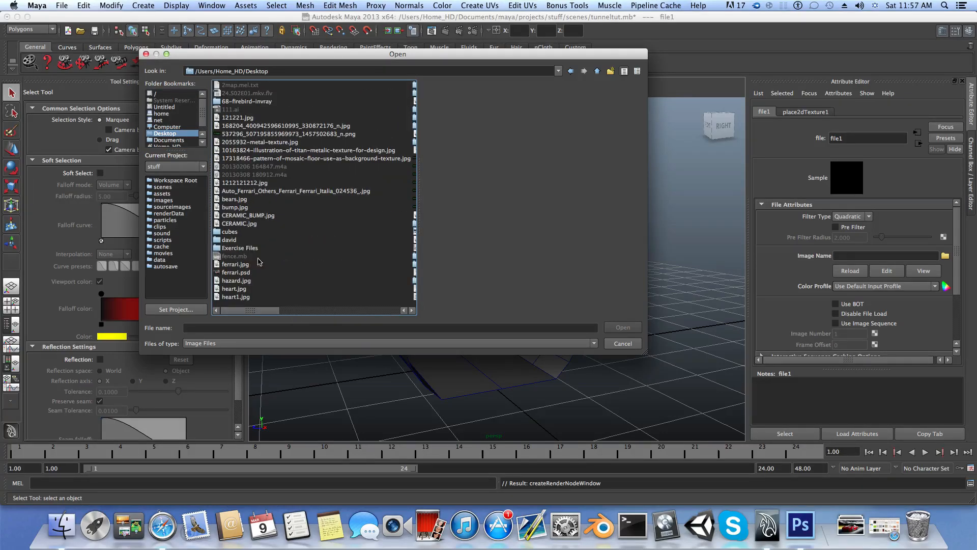
{"action": "left_click", "coordinate": [296, 311]}
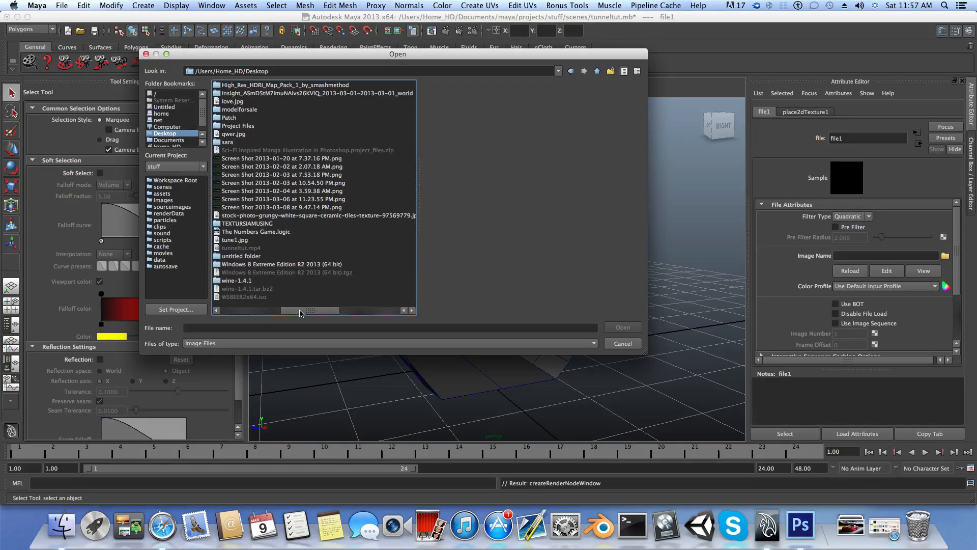
{"action": "left_click", "coordinate": [351, 310]}
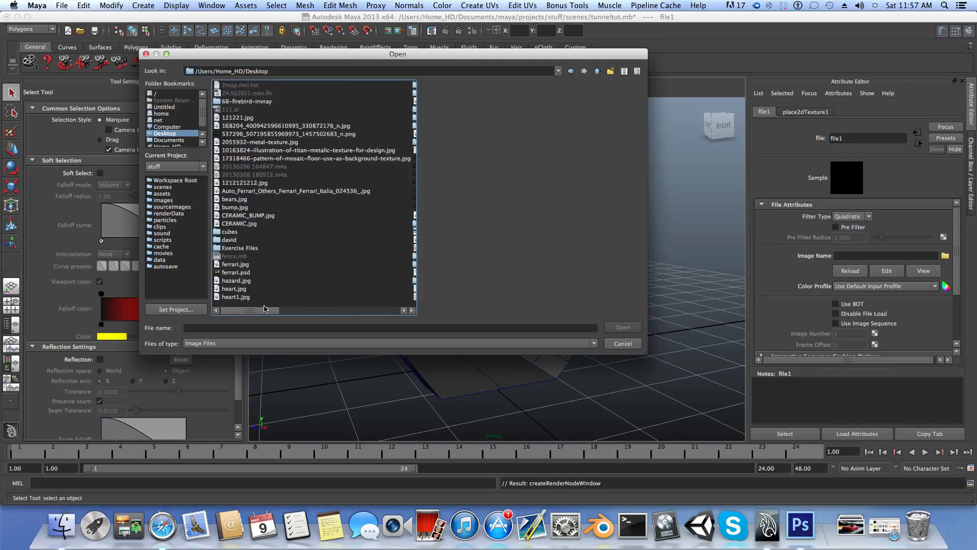
{"action": "left_click", "coordinate": [237, 223]}
{"action": "left_click", "coordinate": [239, 215]}
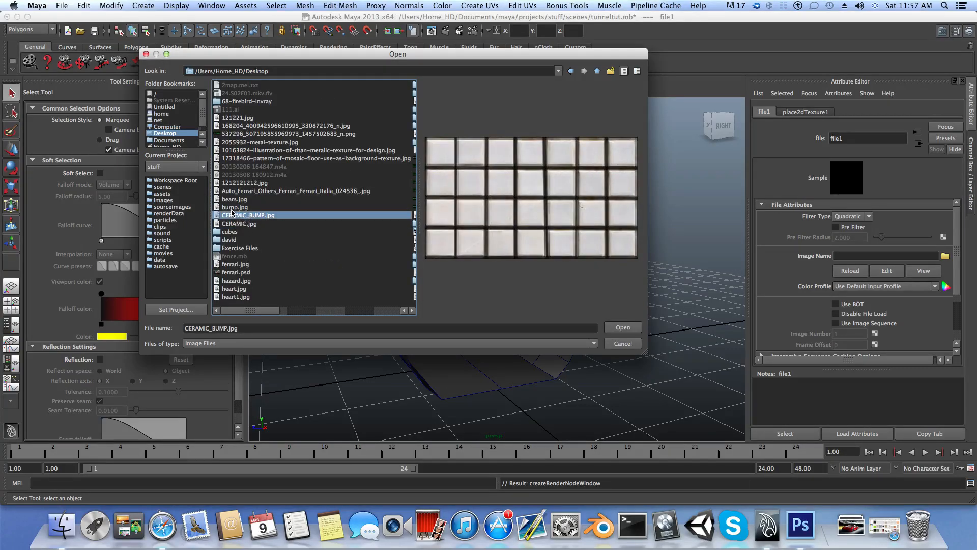
{"action": "left_click", "coordinate": [233, 207]}
{"action": "left_click", "coordinate": [233, 216]}
{"action": "left_click", "coordinate": [232, 224]}
{"action": "left_click", "coordinate": [232, 216]}
Step: Load ceramic11.jpg from the Desktop's TEXTURSIAMUSING folder as the file texture's image
{"action": "left_click", "coordinate": [295, 310]}
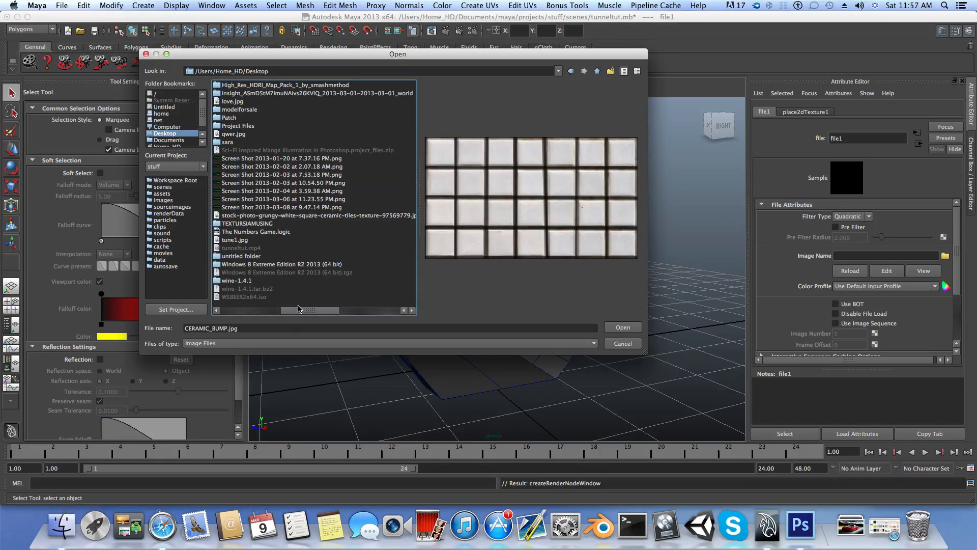
{"action": "left_click_drag", "start_coordinate": [299, 309], "coordinate": [309, 306]}
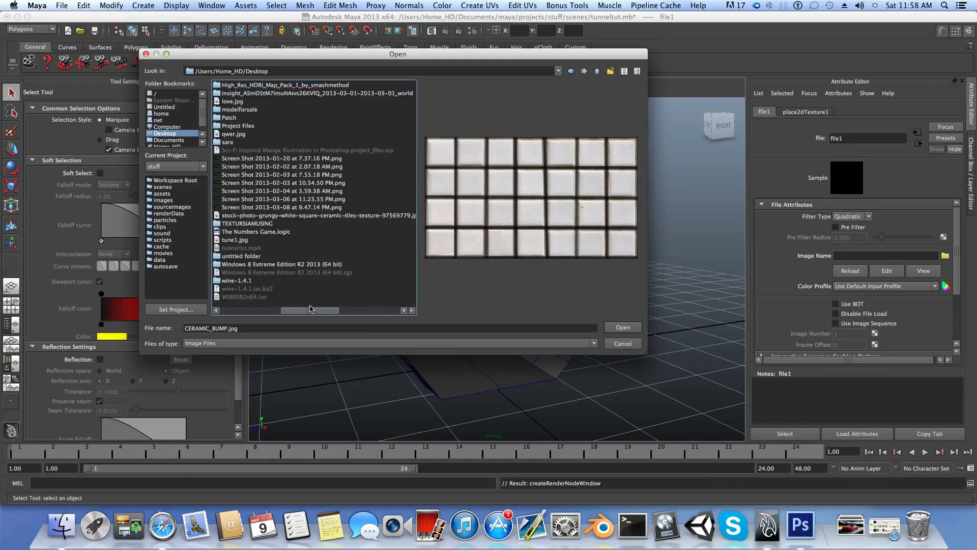
{"action": "left_click", "coordinate": [242, 224]}
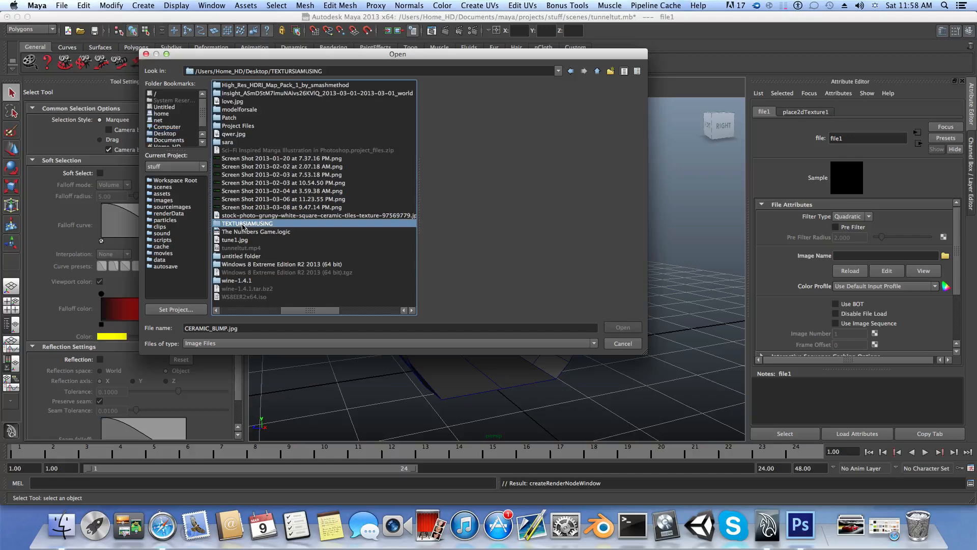
{"action": "double_click", "coordinate": [242, 224]}
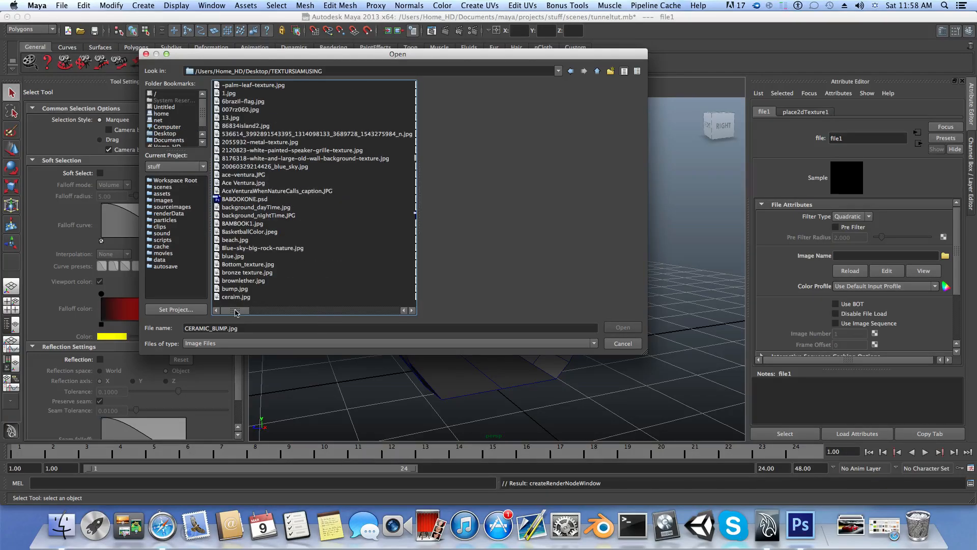
{"action": "left_click_drag", "start_coordinate": [239, 312], "coordinate": [270, 313]}
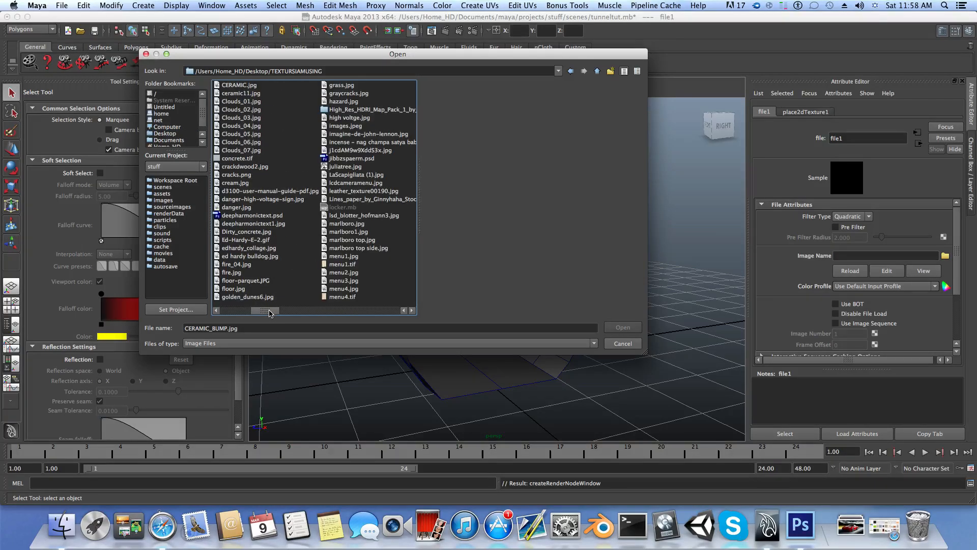
{"action": "left_click", "coordinate": [236, 94]}
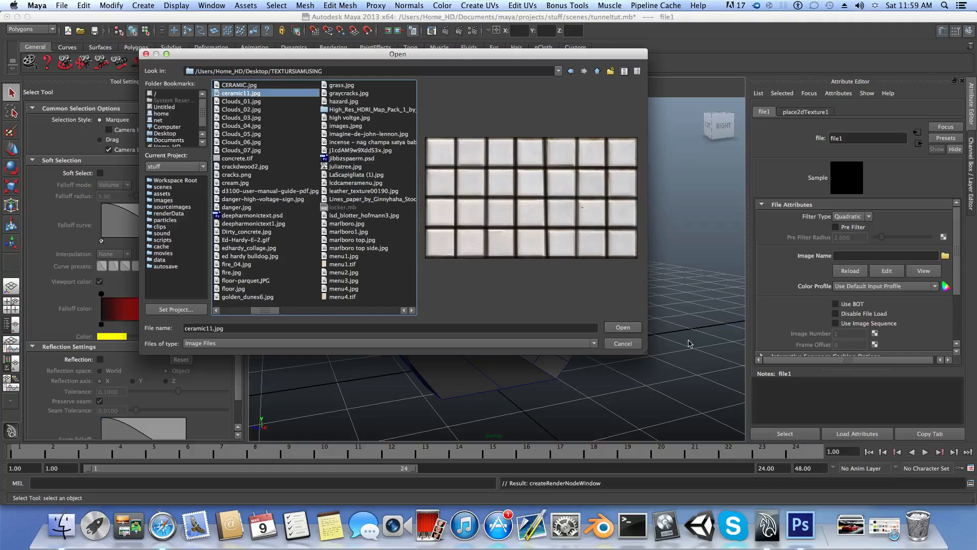
{"action": "left_click", "coordinate": [622, 328]}
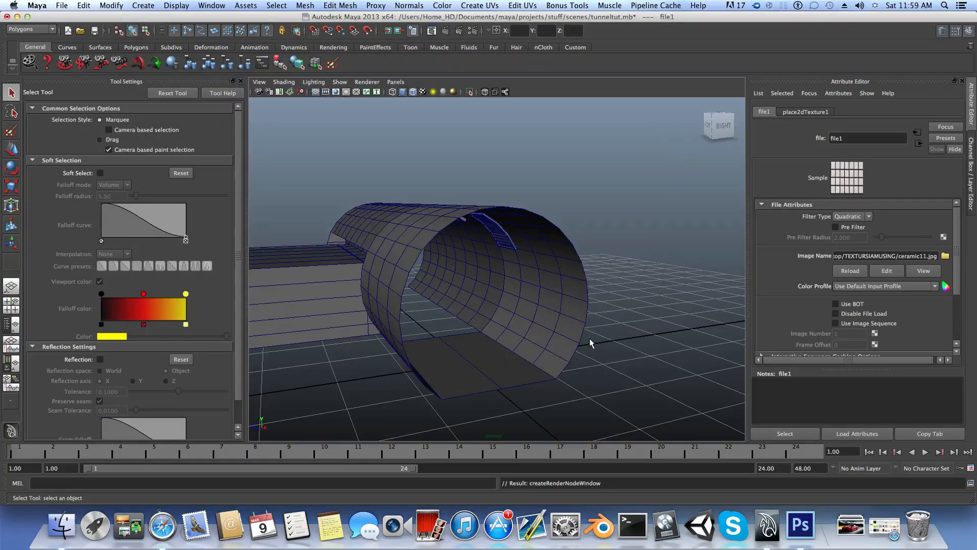
Step: Turn on textured display in the viewport to show the ceramic texture on the tunnel section
{"action": "left_click_drag", "start_coordinate": [592, 344], "coordinate": [540, 324], "text": "alt"}
{"action": "key", "text": "6"}
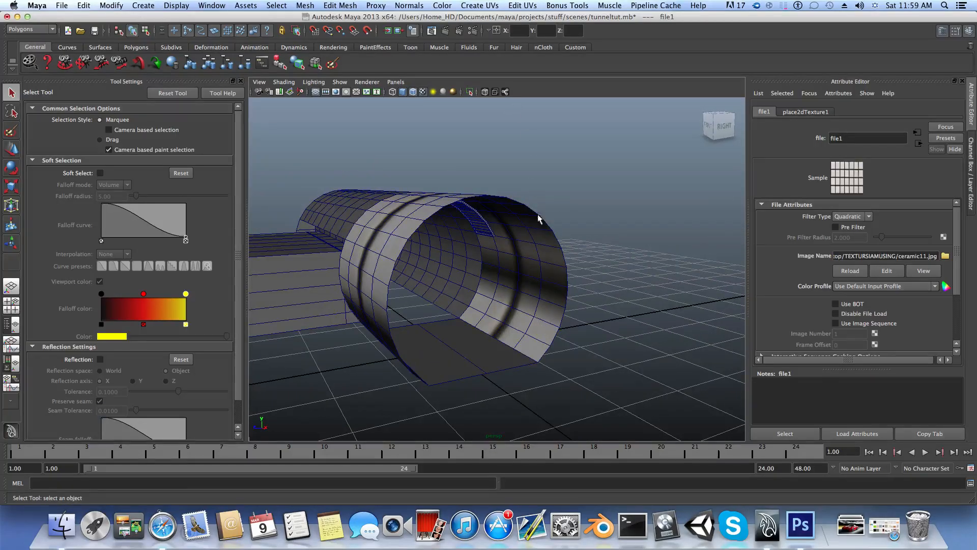
{"action": "left_click_drag", "start_coordinate": [540, 218], "coordinate": [503, 242], "text": "alt"}
Step: Apply a cylindrical UV mapping to the textured tunnel end section
{"action": "left_click", "coordinate": [491, 206]}
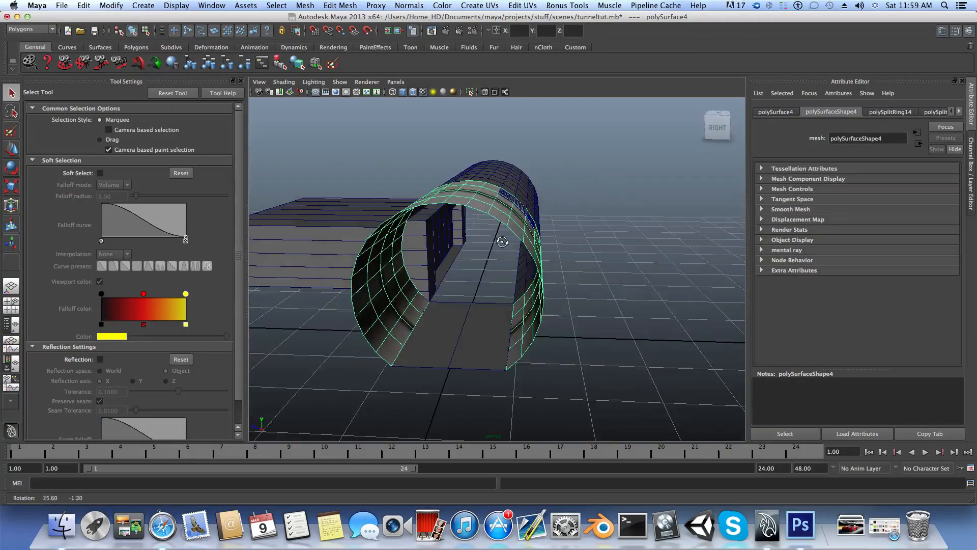
{"action": "left_click", "coordinate": [520, 6]}
{"action": "mouse_move", "coordinate": [480, 3]}
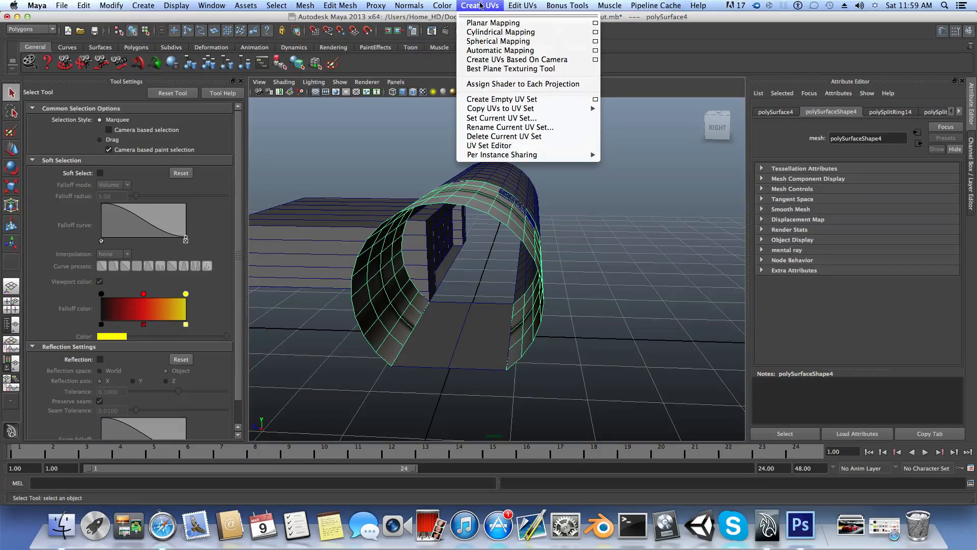
{"action": "left_click", "coordinate": [487, 34]}
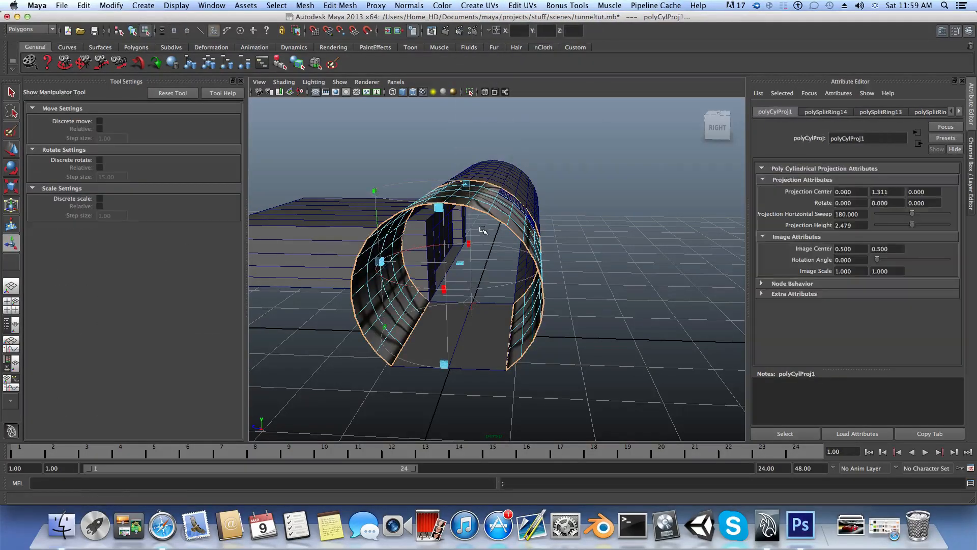
Step: Apply an automatic UV mapping to the textured tunnel end section
{"action": "left_click_drag", "start_coordinate": [471, 229], "coordinate": [501, 247], "text": "alt"}
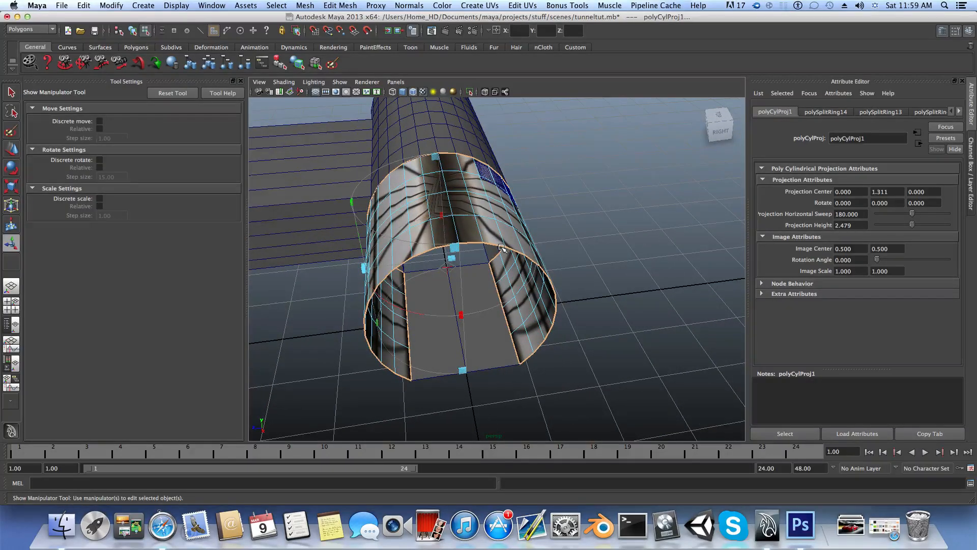
{"action": "left_click_drag", "start_coordinate": [472, 253], "coordinate": [461, 275], "text": "alt"}
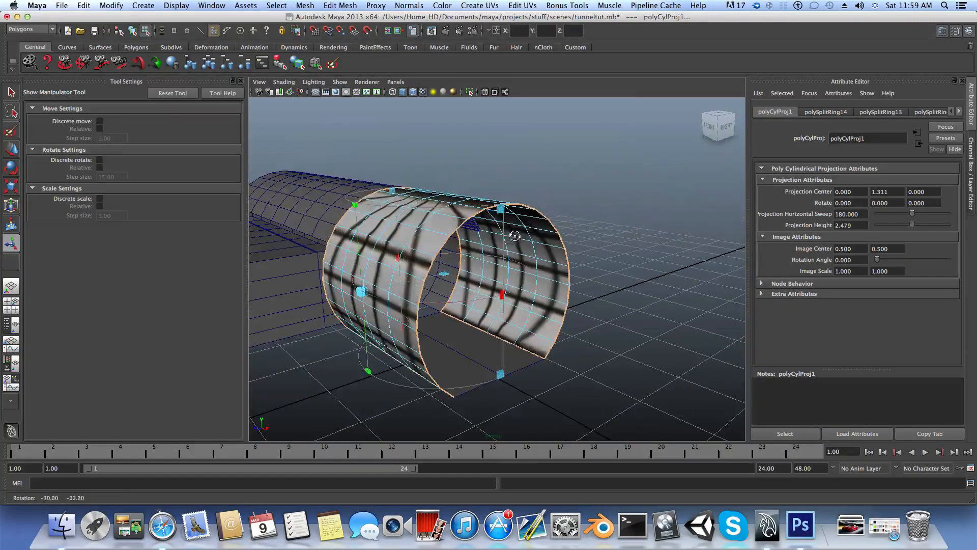
{"action": "left_click", "coordinate": [474, 6]}
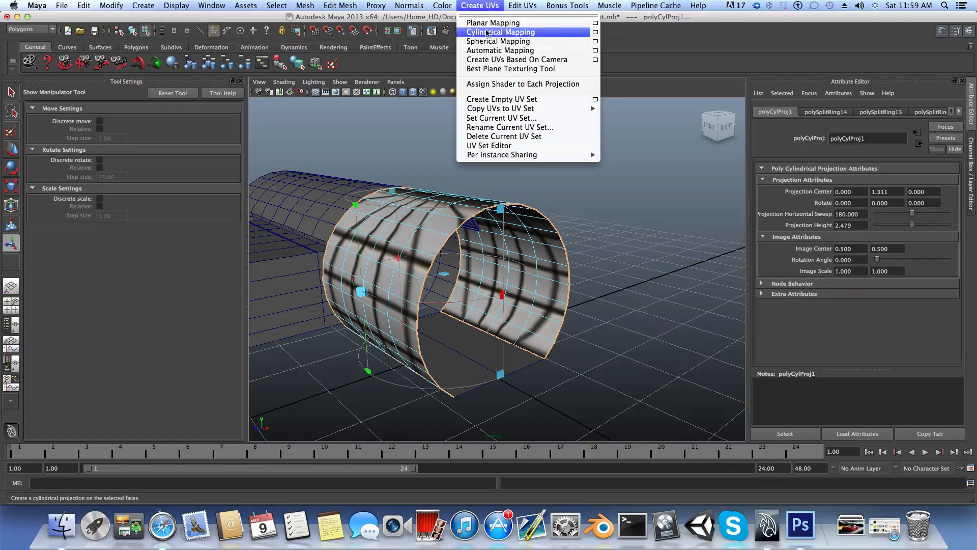
{"action": "left_click", "coordinate": [487, 51]}
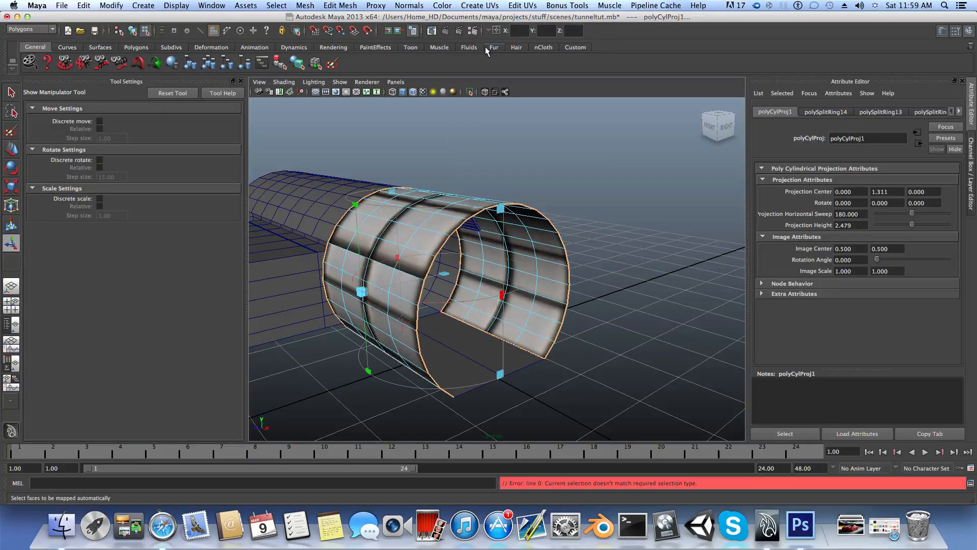
{"action": "left_click_drag", "start_coordinate": [473, 222], "coordinate": [519, 214], "text": "alt"}
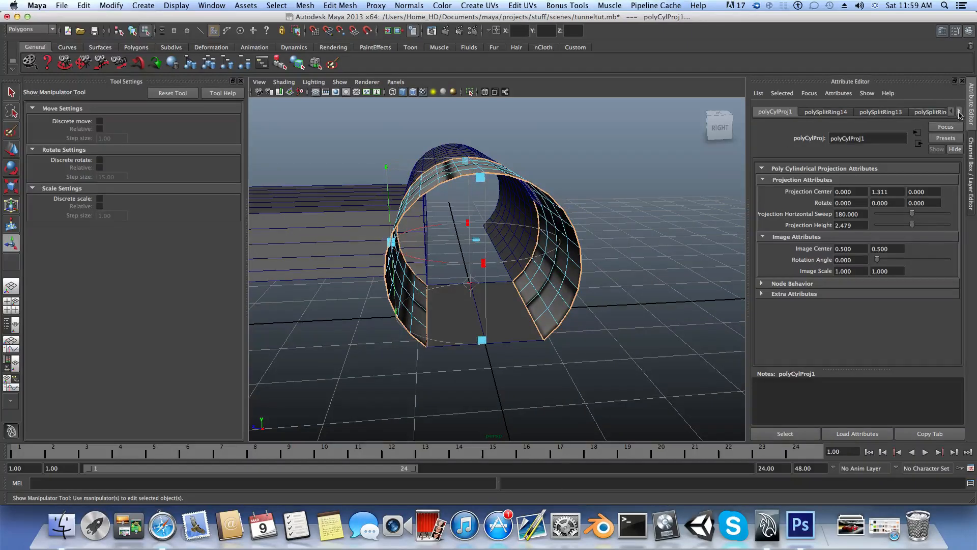
Step: Open the 2D texture placement attributes of the ceramic file texture on the tunnel section's Blinn material
{"action": "left_click", "coordinate": [959, 112]}
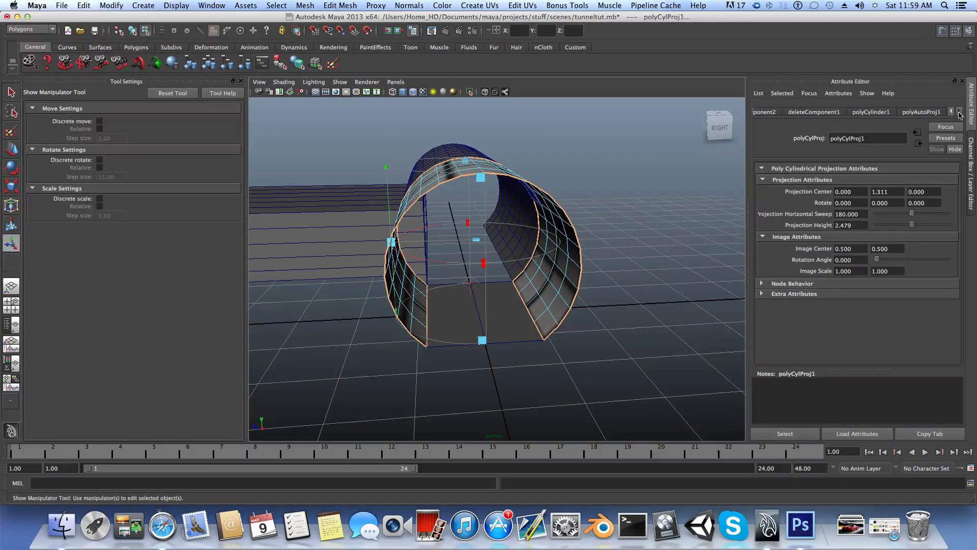
{"action": "left_click", "coordinate": [576, 200]}
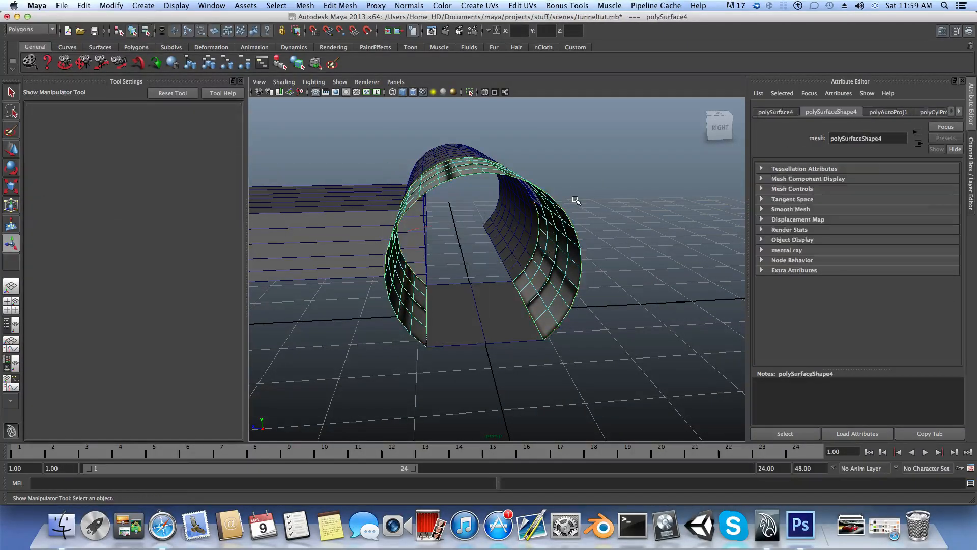
{"action": "left_click", "coordinate": [960, 112]}
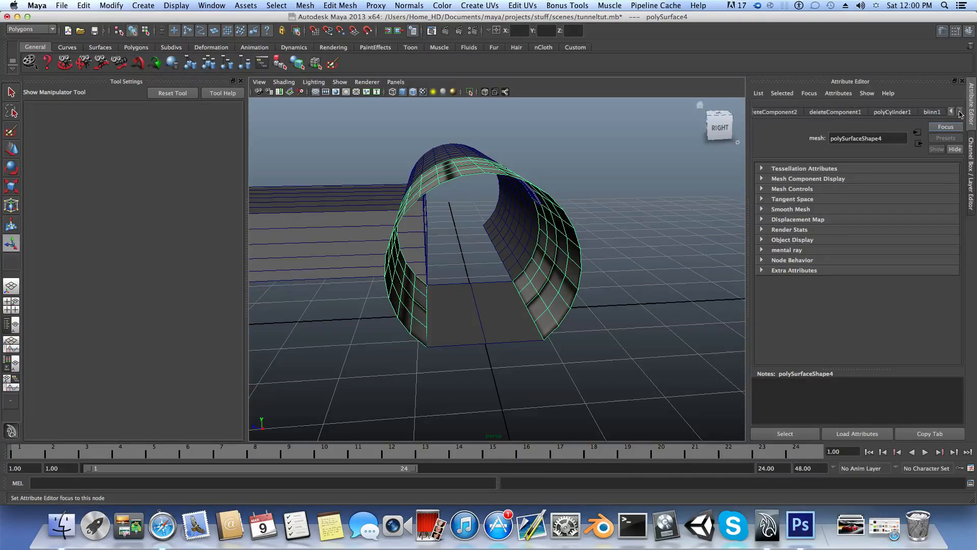
{"action": "left_click", "coordinate": [933, 112]}
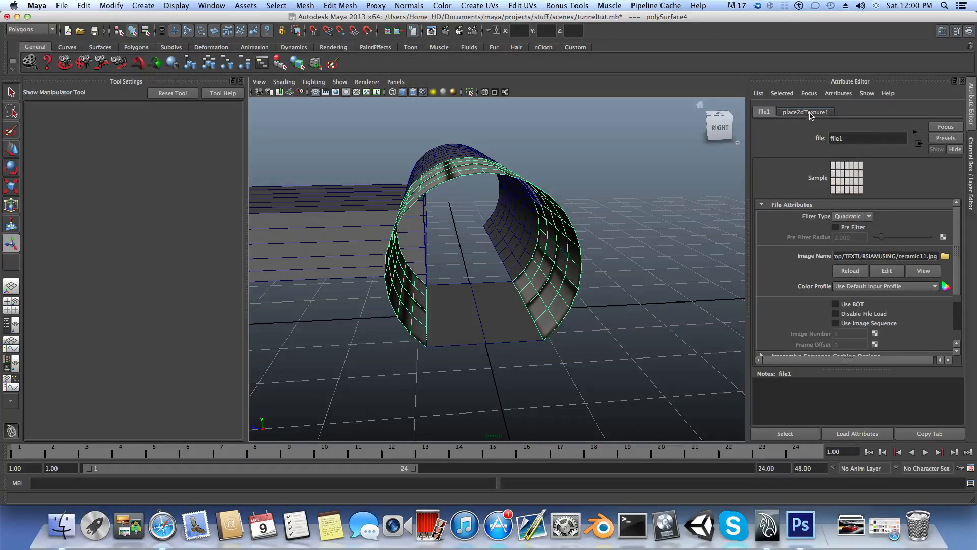
{"action": "left_click", "coordinate": [814, 116]}
{"action": "left_click_drag", "start_coordinate": [636, 279], "coordinate": [683, 299], "text": "alt"}
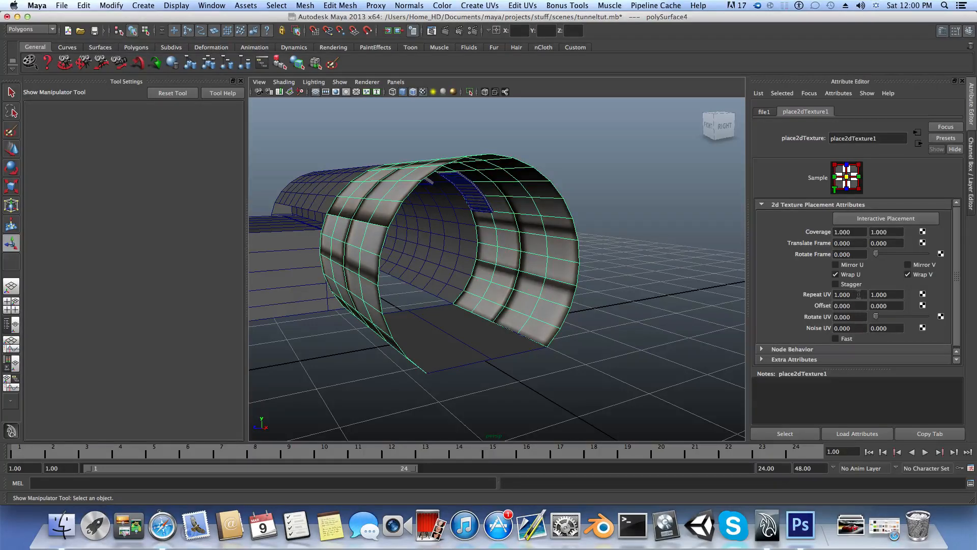
Step: Set the ceramic texture's Repeat UV to 90 in both U and V
{"action": "left_click_drag", "start_coordinate": [858, 294], "coordinate": [832, 296]}
{"action": "type", "text": "90"}
{"action": "key", "text": "Return"}
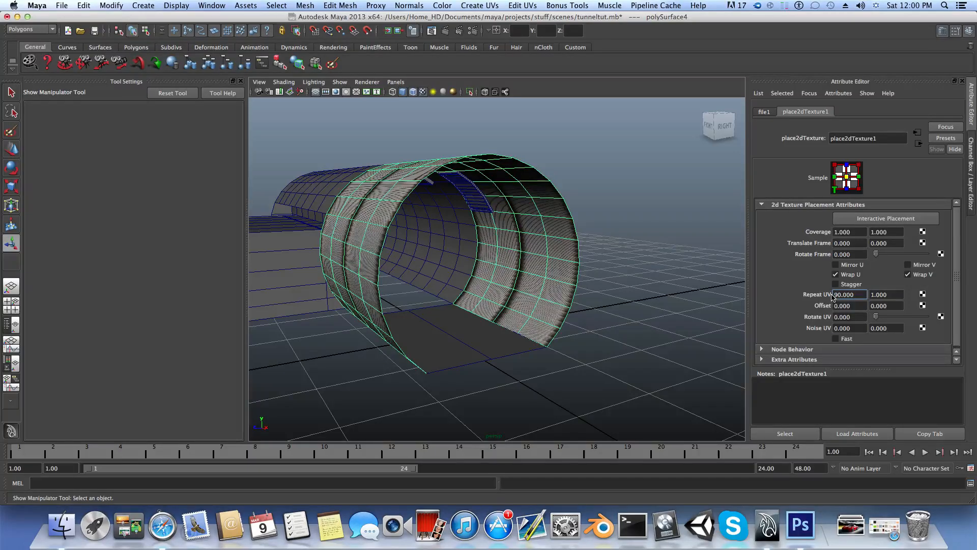
{"action": "left_click_drag", "start_coordinate": [895, 294], "coordinate": [880, 295]}
{"action": "type", "text": "90"}
{"action": "key", "text": "Return"}
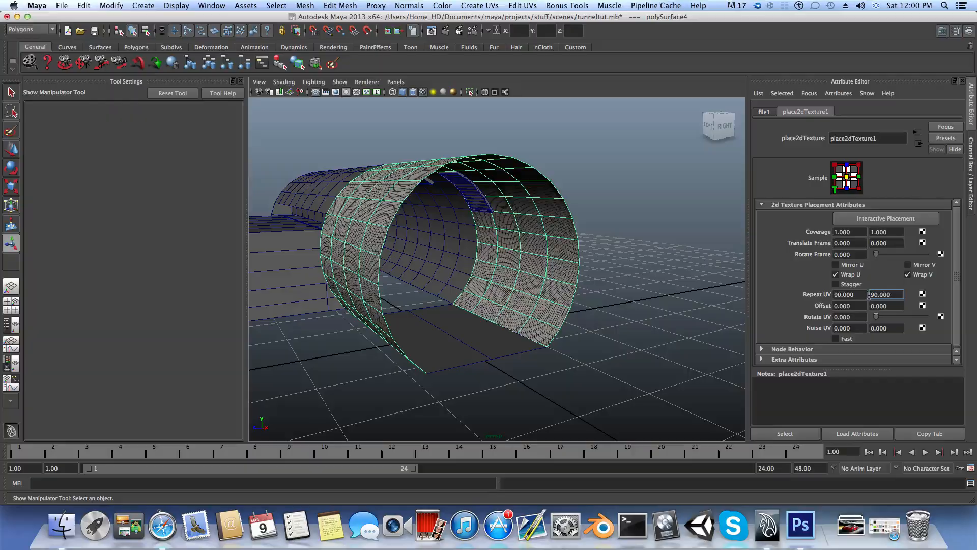
Step: Inspect the tiles up close and set the ceramic texture's V repeat to 80
{"action": "left_click_drag", "start_coordinate": [469, 289], "coordinate": [540, 303], "text": "alt"}
{"action": "scroll", "coordinate": [563, 318], "scroll_direction": "up", "scroll_amount": 10}
{"action": "right_click_drag", "start_coordinate": [480, 290], "coordinate": [562, 315], "text": "alt"}
{"action": "left_click_drag", "start_coordinate": [562, 315], "coordinate": [486, 288], "text": "alt"}
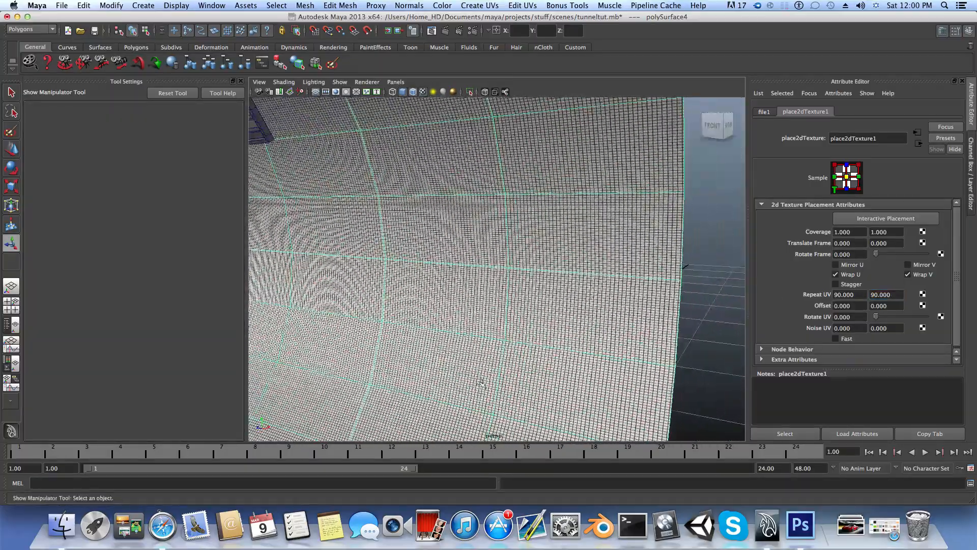
{"action": "right_click_drag", "start_coordinate": [486, 288], "coordinate": [575, 325], "text": "alt"}
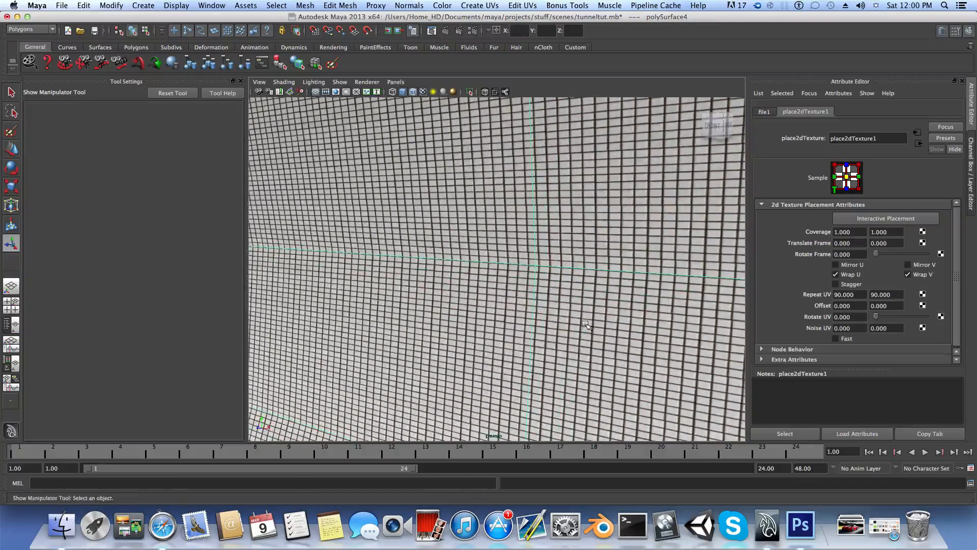
{"action": "middle_click_drag", "start_coordinate": [587, 324], "coordinate": [572, 303], "text": "alt"}
{"action": "right_click_drag", "start_coordinate": [574, 303], "coordinate": [539, 328], "text": "alt"}
{"action": "left_click_drag", "start_coordinate": [892, 293], "coordinate": [830, 296]}
{"action": "type", "text": "80"}
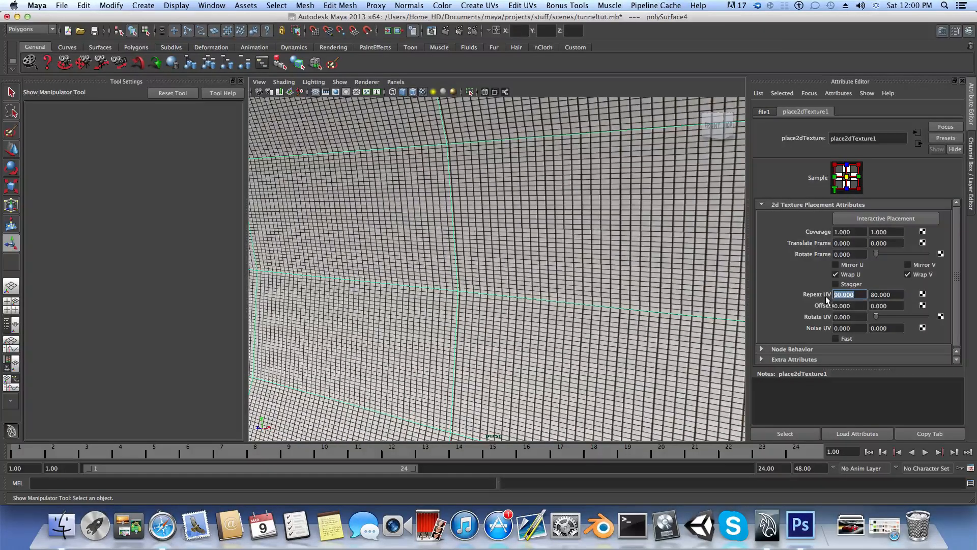
Step: Set the ceramic texture's Repeat UV to 60 in both U and V
{"action": "right_click_drag", "start_coordinate": [708, 298], "coordinate": [588, 308], "text": "alt"}
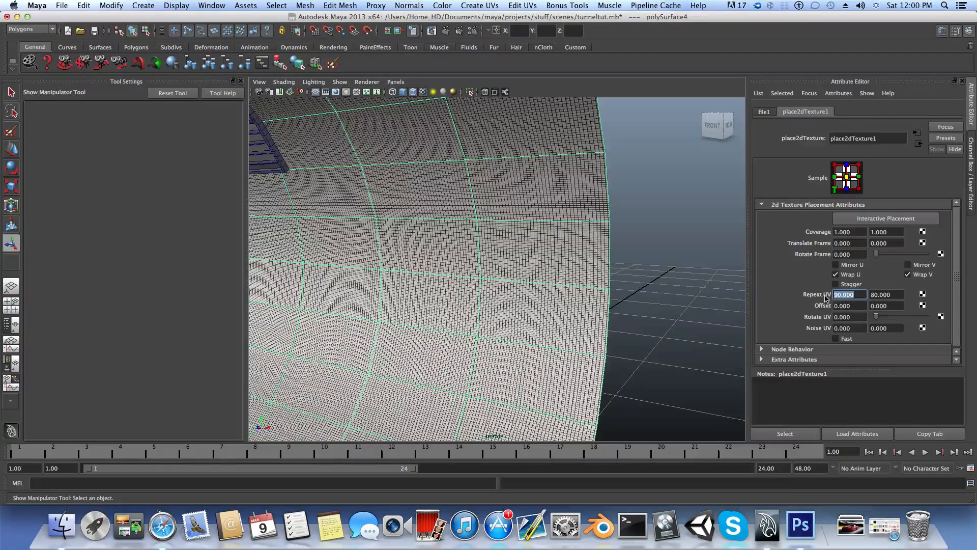
{"action": "type", "text": "60"}
{"action": "key", "text": "Tab"}
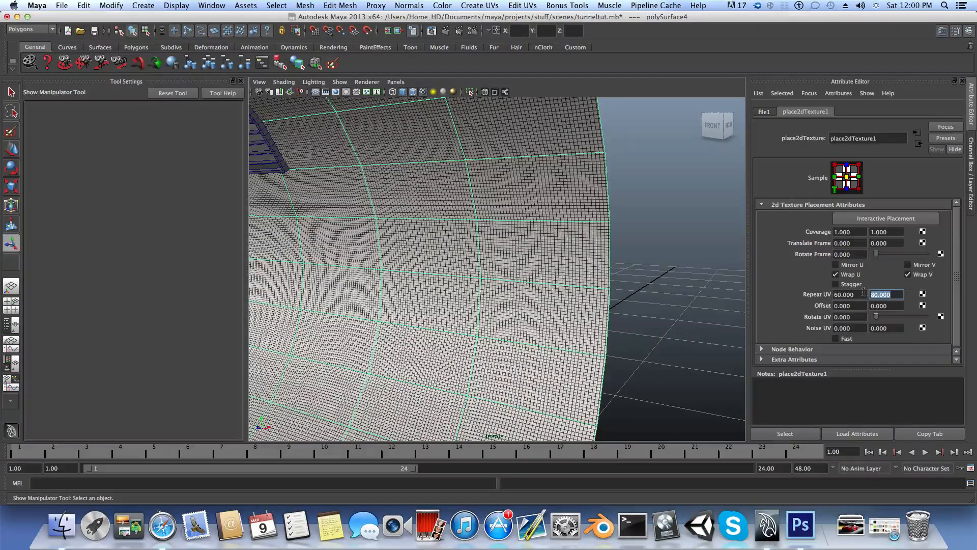
{"action": "type", "text": "60"}
{"action": "key", "text": "Return"}
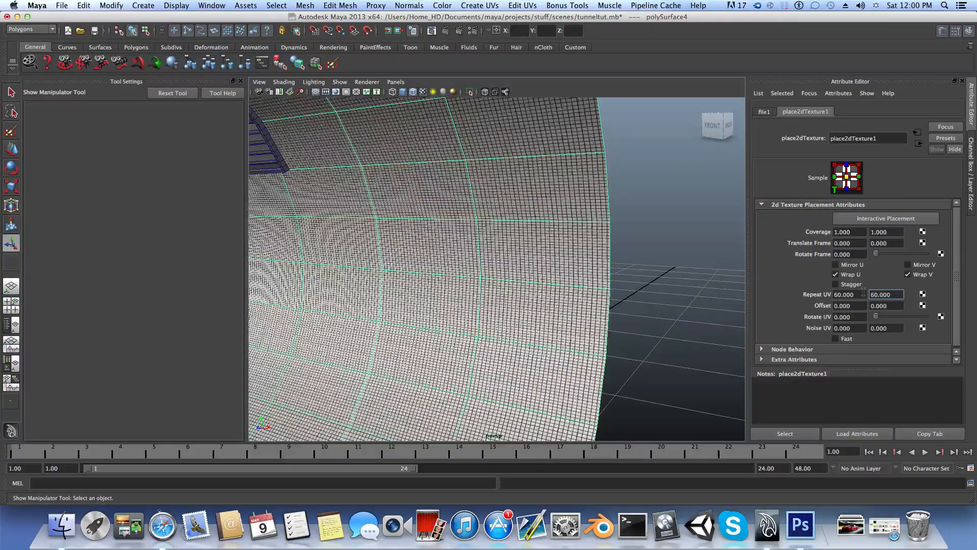
Step: Examine the size and density of the ceramic tiles on both inner walls of the tunnel end section
{"action": "left_click_drag", "start_coordinate": [514, 297], "coordinate": [459, 299], "text": "alt"}
{"action": "left_click_drag", "start_coordinate": [468, 320], "coordinate": [441, 301], "text": "alt"}
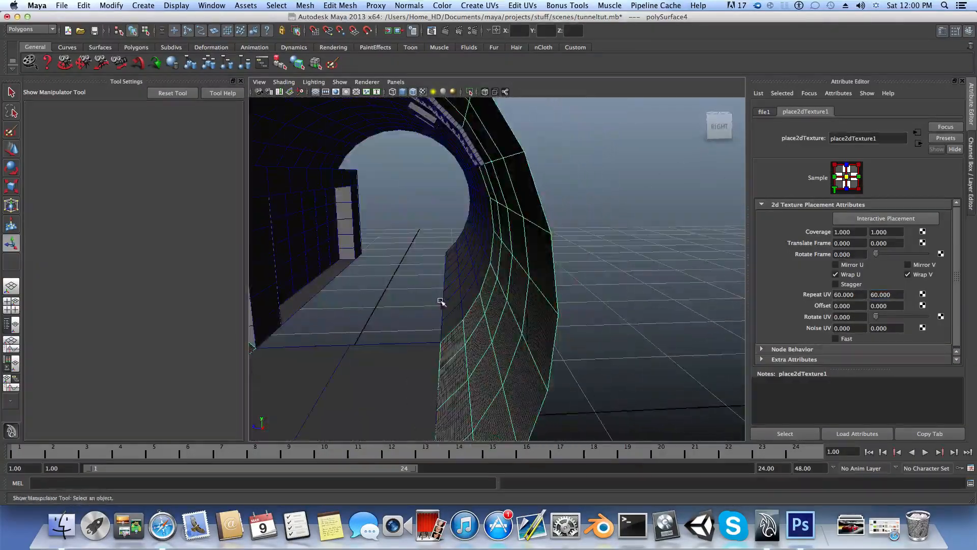
{"action": "middle_click_drag", "start_coordinate": [440, 300], "coordinate": [569, 292], "text": "alt"}
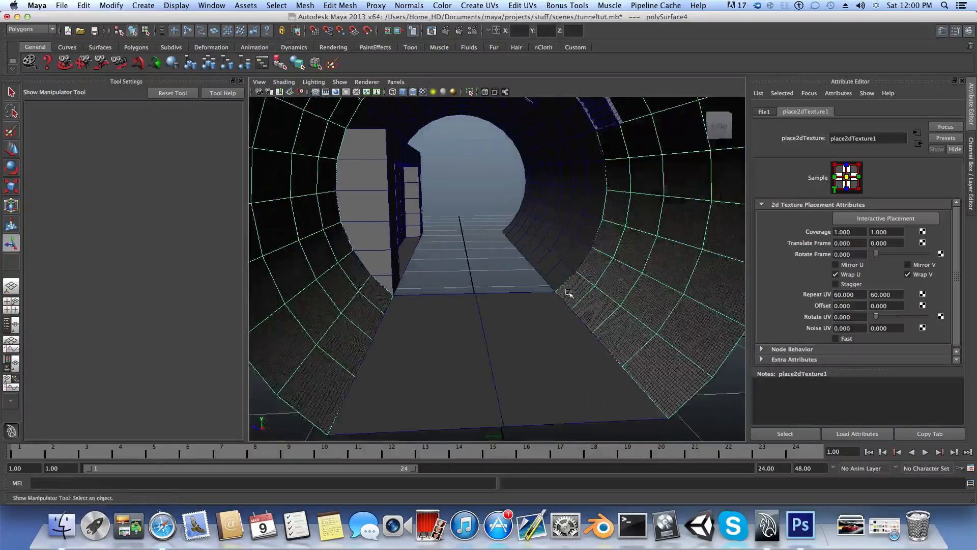
{"action": "left_click_drag", "start_coordinate": [569, 292], "coordinate": [480, 289], "text": "alt"}
{"action": "scroll", "coordinate": [467, 235], "scroll_direction": "up", "scroll_amount": 3}
{"action": "middle_click_drag", "start_coordinate": [467, 235], "coordinate": [475, 348], "text": "alt"}
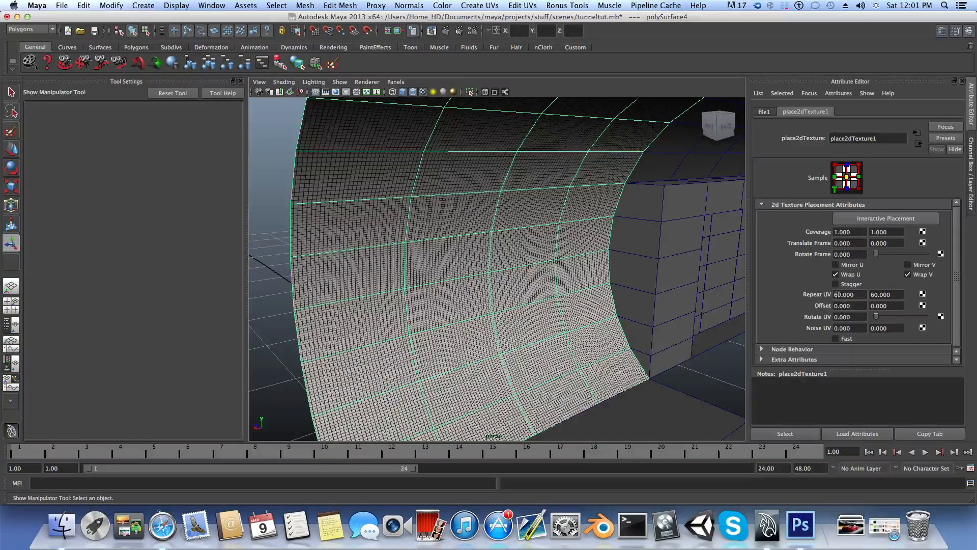
{"action": "left_click_drag", "start_coordinate": [738, 293], "coordinate": [630, 270], "text": "alt"}
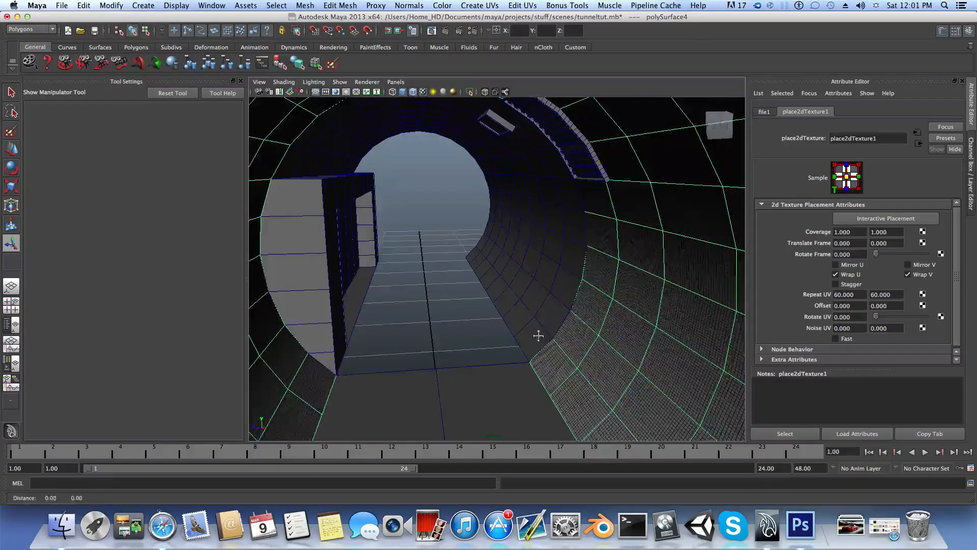
{"action": "left_click_drag", "start_coordinate": [537, 334], "coordinate": [577, 331], "text": "alt"}
{"action": "scroll", "coordinate": [576, 332], "scroll_direction": "down", "scroll_amount": 2}
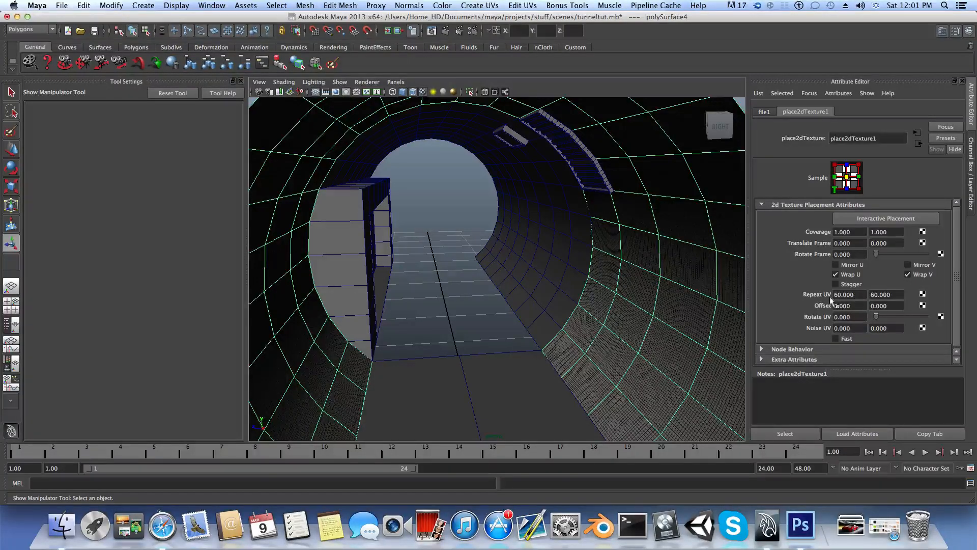
{"action": "left_click_drag", "start_coordinate": [856, 296], "coordinate": [830, 300]}
{"action": "key", "text": "Tab"}
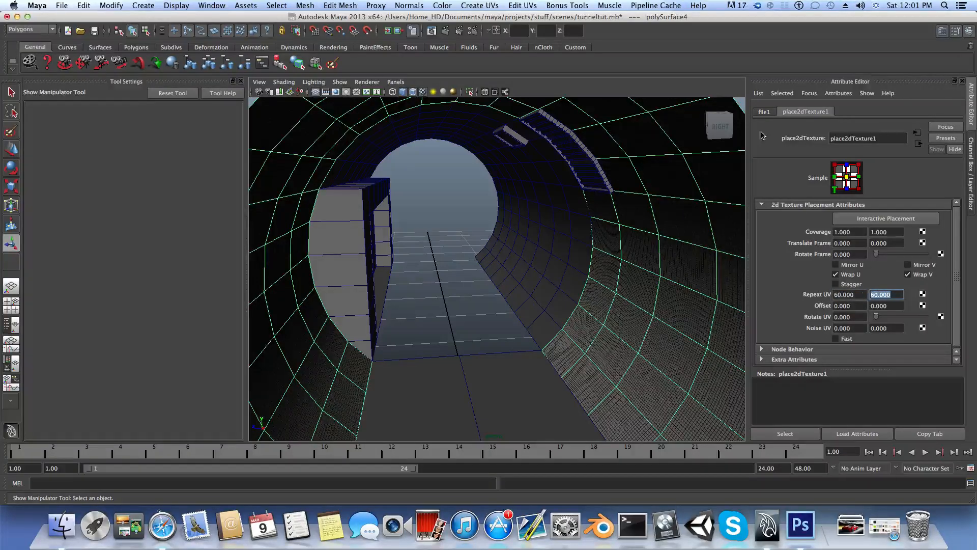
Step: Add a file texture as the bump map of the blinn1 material
{"action": "left_click", "coordinate": [919, 145]}
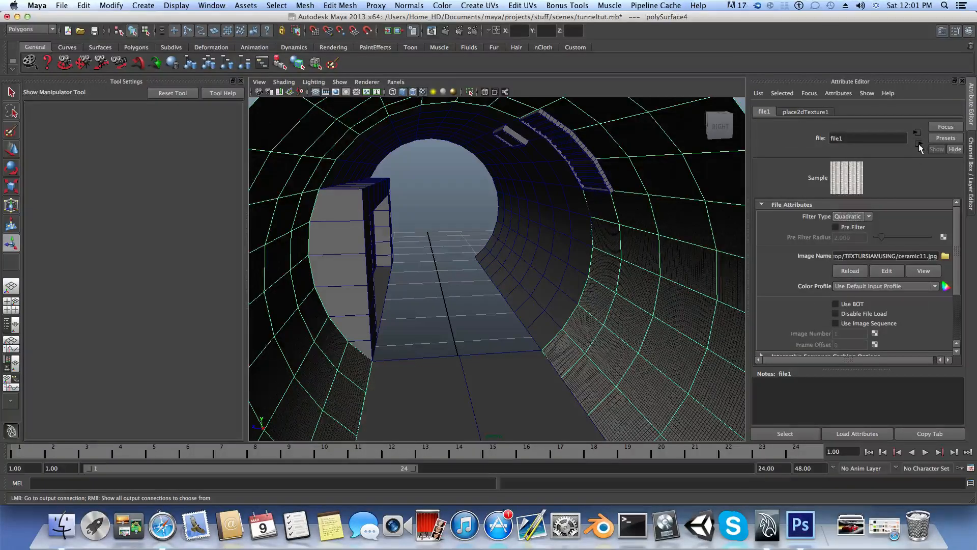
{"action": "left_click", "coordinate": [919, 145]}
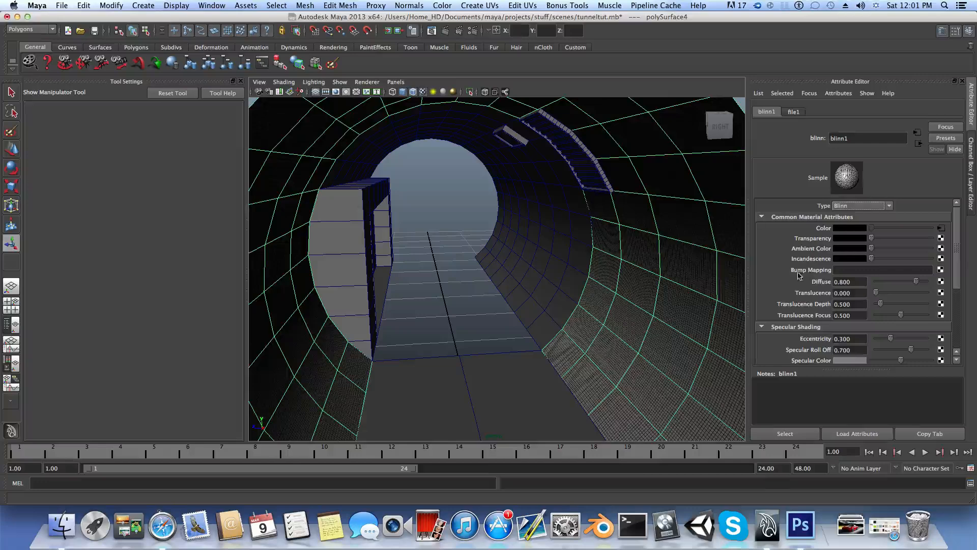
{"action": "left_click", "coordinate": [941, 270]}
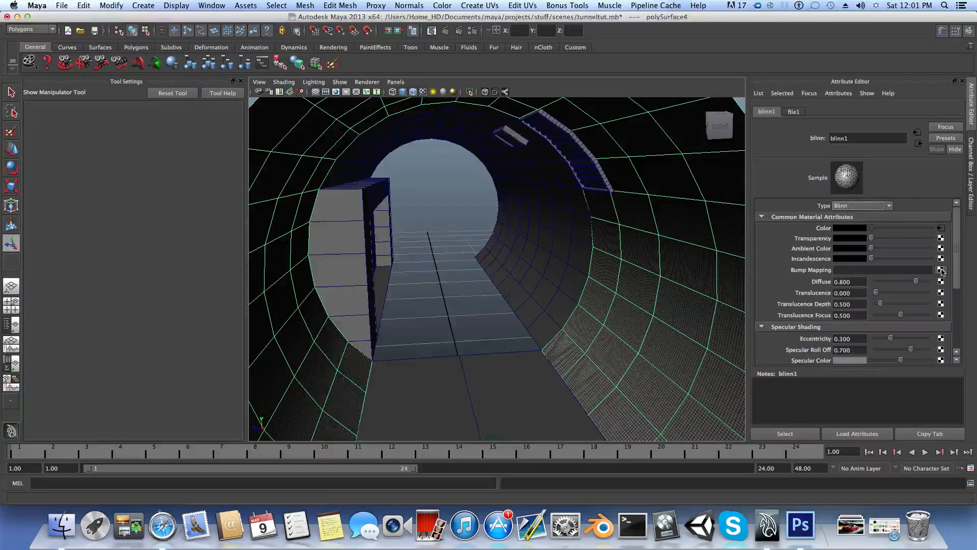
{"action": "left_click", "coordinate": [465, 208]}
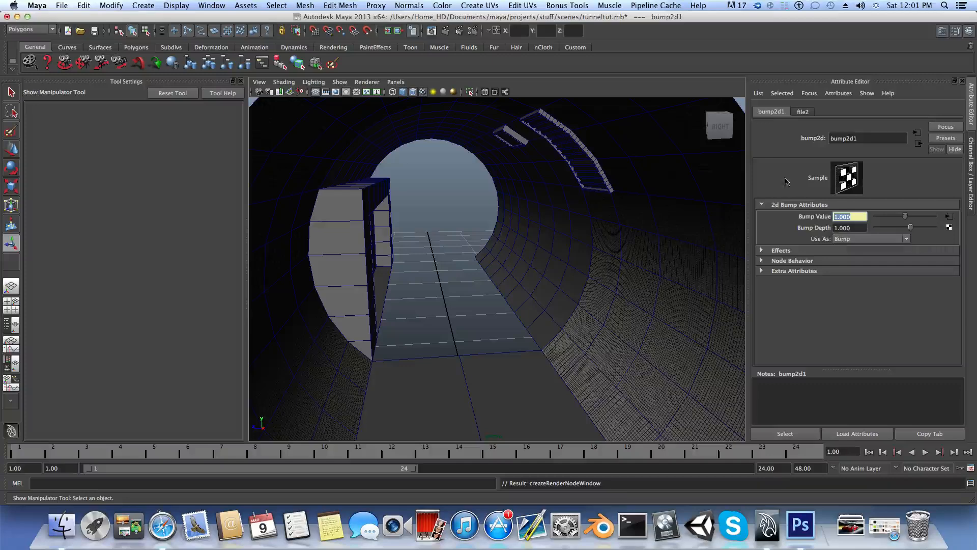
Step: Load ceramic11.jpg from the TEXTURSIAMUSING folder as the bump file texture's image
{"action": "left_click", "coordinate": [803, 113]}
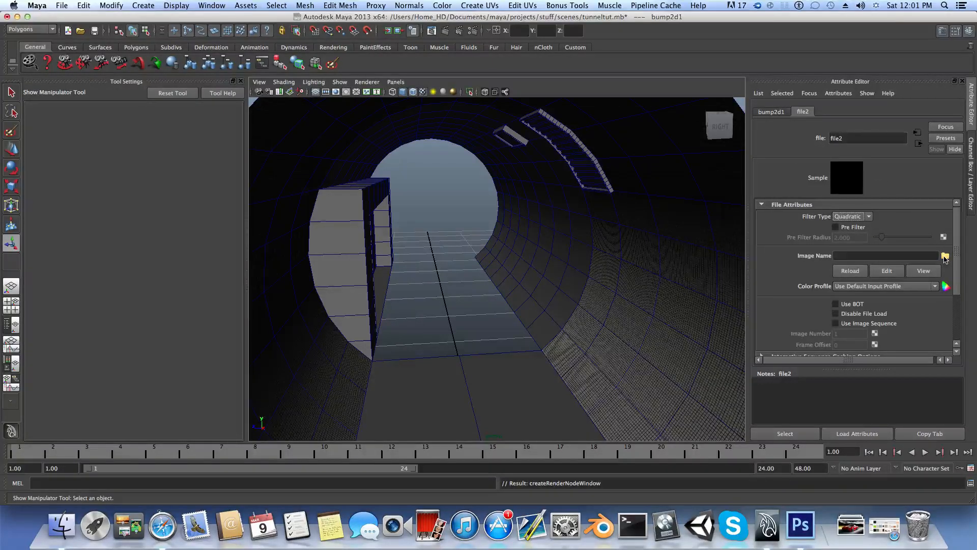
{"action": "left_click", "coordinate": [944, 256]}
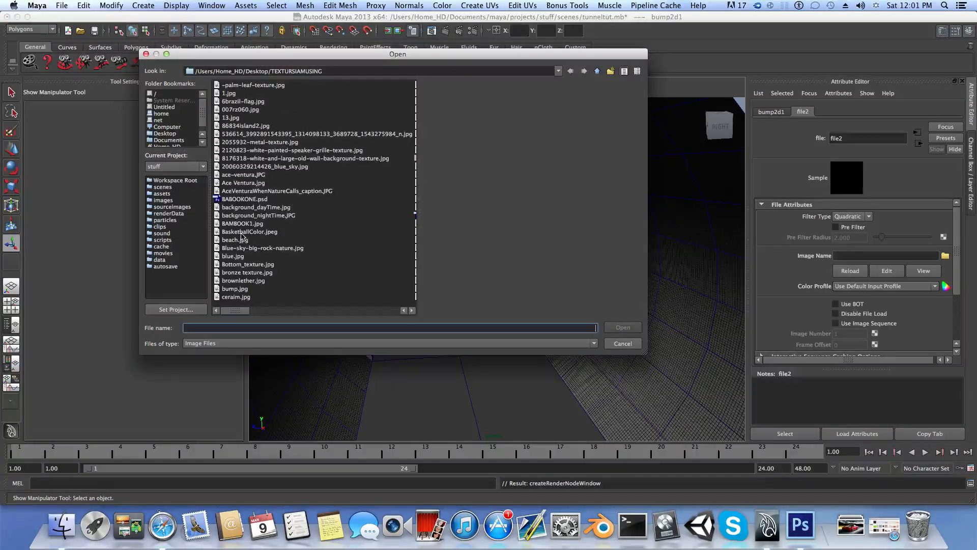
{"action": "left_click_drag", "start_coordinate": [232, 313], "coordinate": [261, 313]}
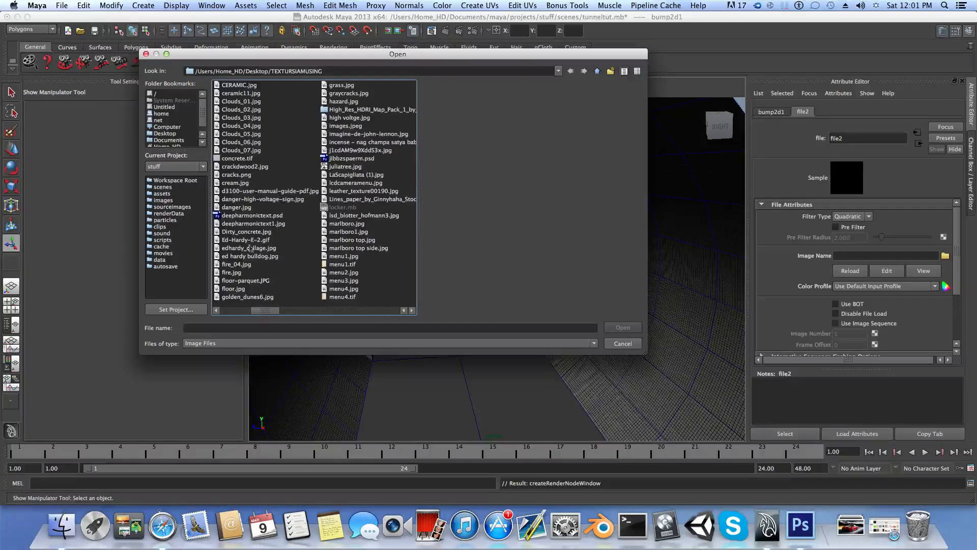
{"action": "left_click", "coordinate": [242, 94]}
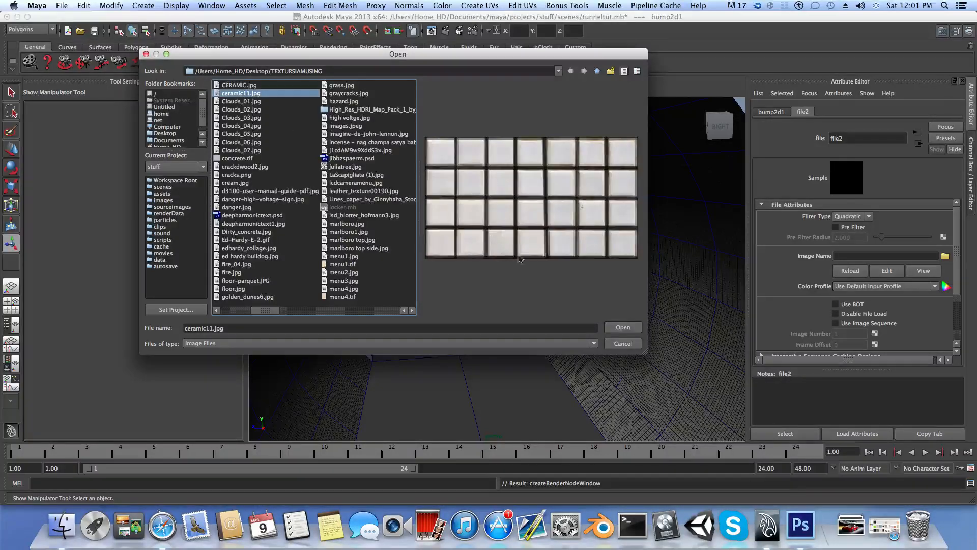
{"action": "left_click", "coordinate": [629, 328]}
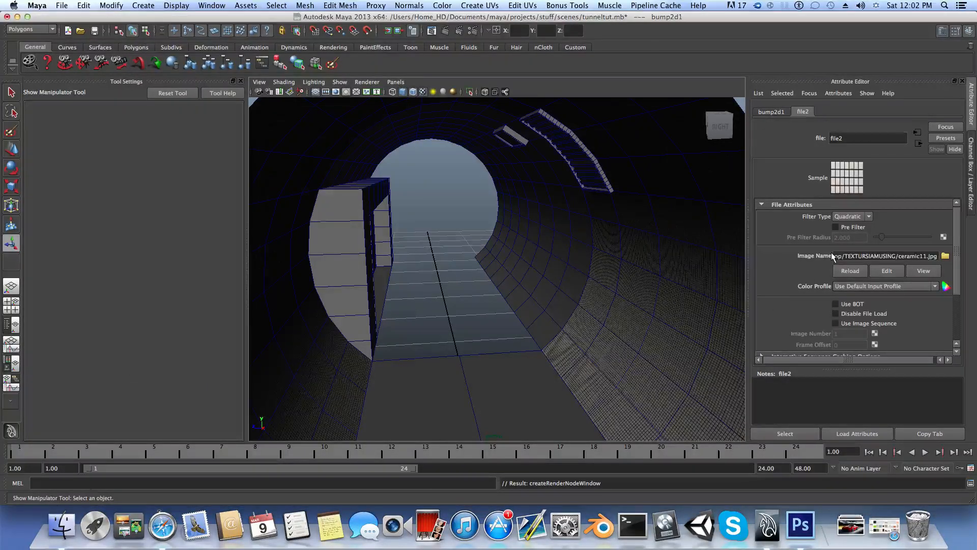
Step: Set the bump file texture's Repeat UV to 60 in both U and V
{"action": "left_click", "coordinate": [917, 133]}
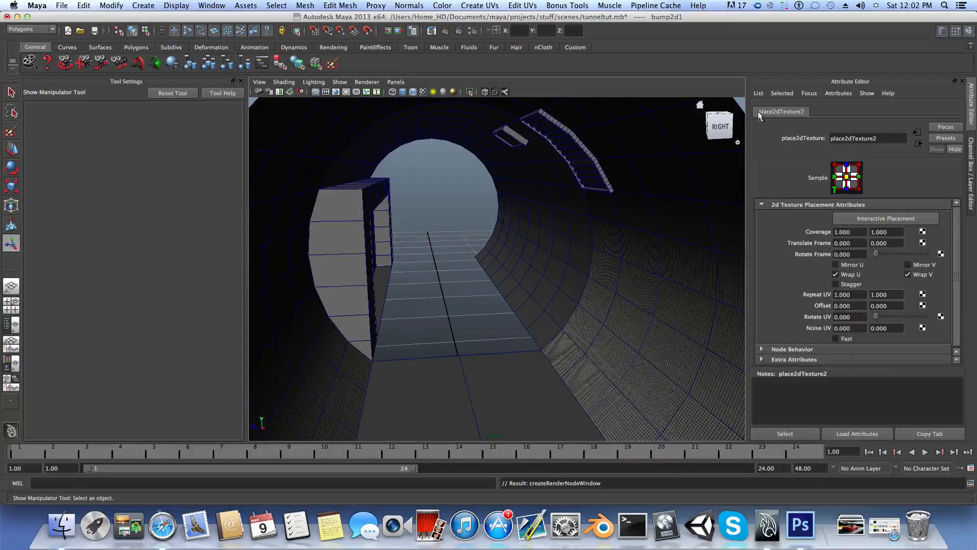
{"action": "left_click", "coordinate": [849, 294]}
{"action": "left_click_drag", "start_coordinate": [849, 294], "coordinate": [835, 294]}
{"action": "left_click_drag", "start_coordinate": [833, 296], "coordinate": [854, 295]}
{"action": "middle_click_drag", "start_coordinate": [624, 366], "coordinate": [584, 343], "text": "alt"}
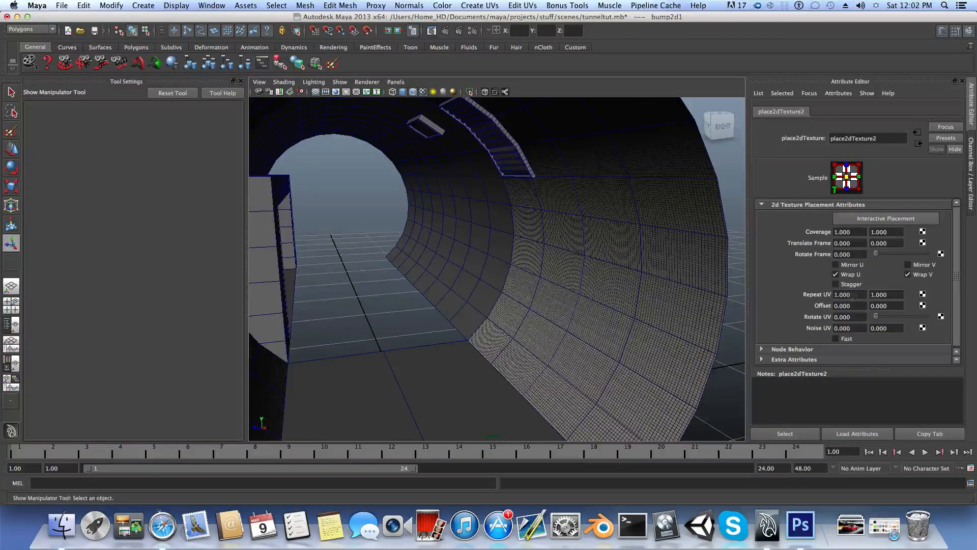
{"action": "left_click_drag", "start_coordinate": [854, 295], "coordinate": [828, 299]}
{"action": "type", "text": "60"}
{"action": "key", "text": "Tab"}
{"action": "type", "text": "60"}
{"action": "key", "text": "Return"}
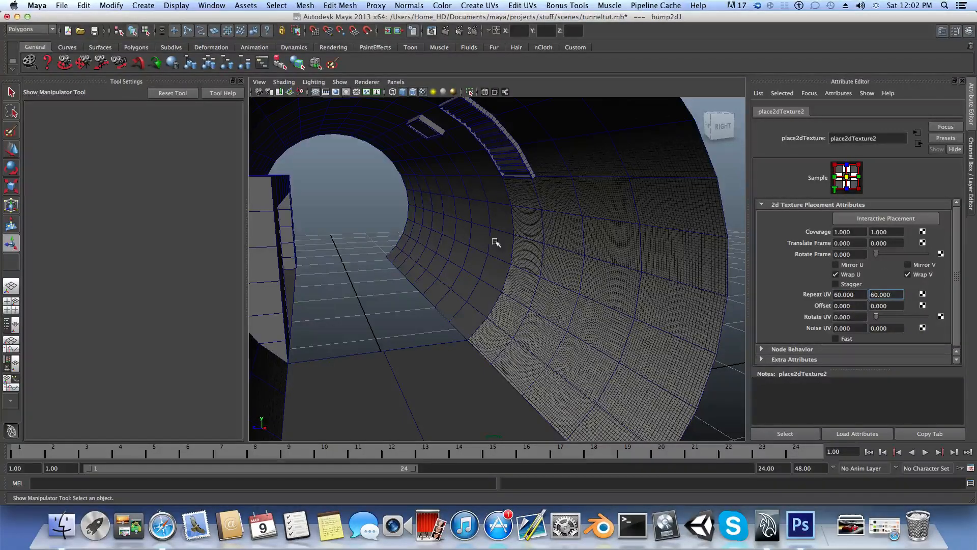
Step: Examine the tile pattern along the inner wall of the tunnel end section from close up and from the tunnel axis
{"action": "left_click_drag", "start_coordinate": [545, 269], "coordinate": [634, 245], "text": "alt"}
{"action": "left_click_drag", "start_coordinate": [567, 205], "coordinate": [528, 325], "text": "alt"}
{"action": "left_click_drag", "start_coordinate": [507, 370], "coordinate": [527, 351], "text": "alt"}
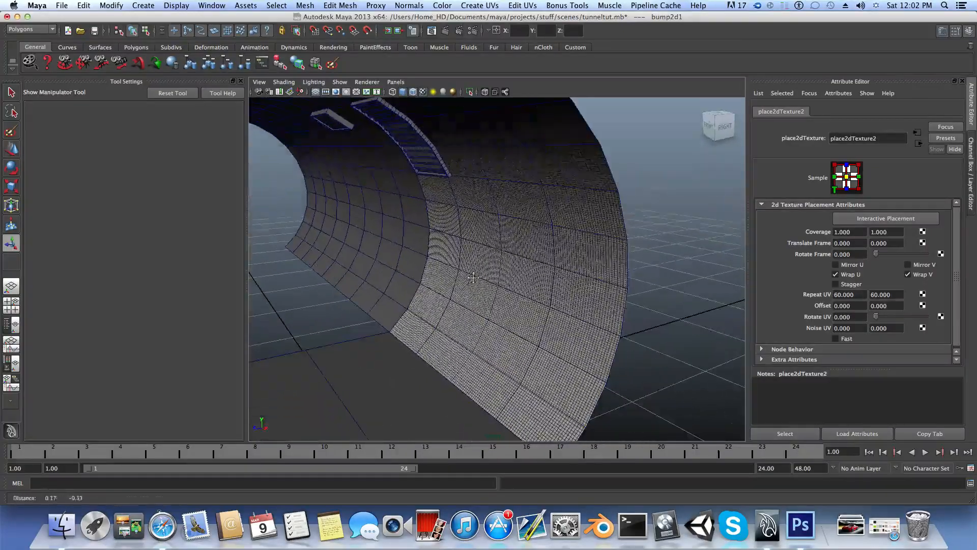
{"action": "left_click_drag", "start_coordinate": [501, 310], "coordinate": [526, 262], "text": "alt"}
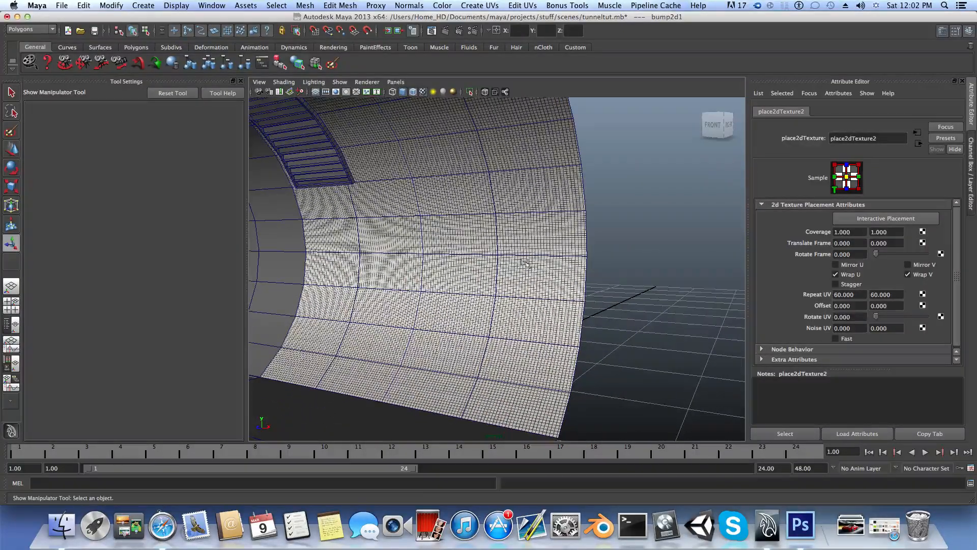
{"action": "scroll", "coordinate": [539, 316], "scroll_direction": "up", "scroll_amount": 4}
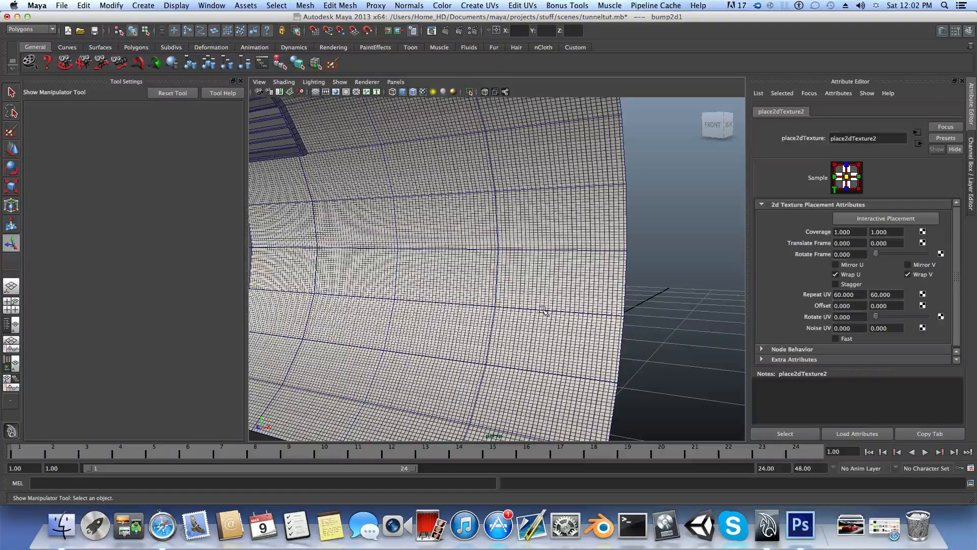
{"action": "left_click_drag", "start_coordinate": [537, 300], "coordinate": [612, 324], "text": "alt"}
{"action": "scroll", "coordinate": [530, 321], "scroll_direction": "down", "scroll_amount": 3}
{"action": "left_click_drag", "start_coordinate": [530, 321], "coordinate": [545, 347], "text": "alt"}
{"action": "middle_click_drag", "start_coordinate": [545, 347], "coordinate": [512, 323], "text": "alt"}
{"action": "left_click_drag", "start_coordinate": [512, 323], "coordinate": [578, 341], "text": "alt"}
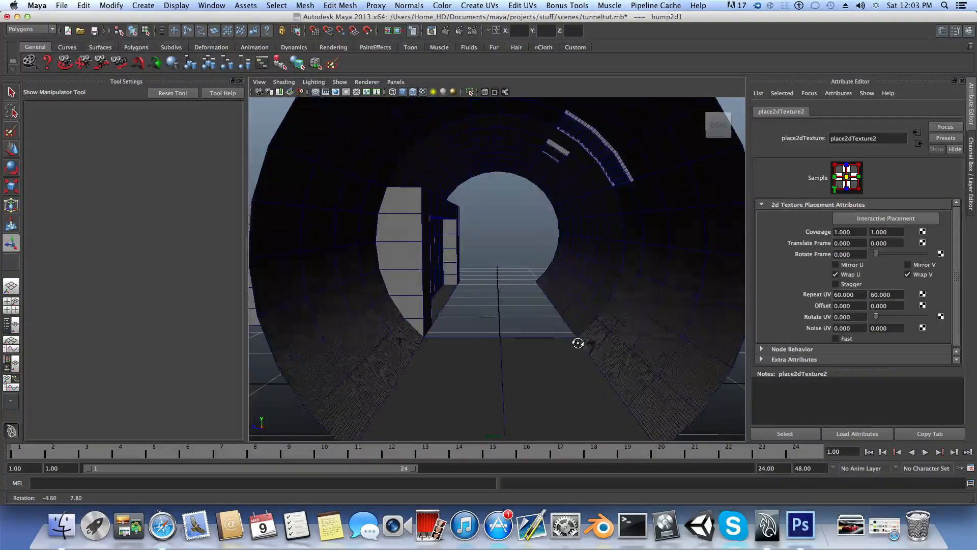
Step: Set the renderer to mental ray and the render image size to the HD 720 preset
{"action": "left_click", "coordinate": [473, 32]}
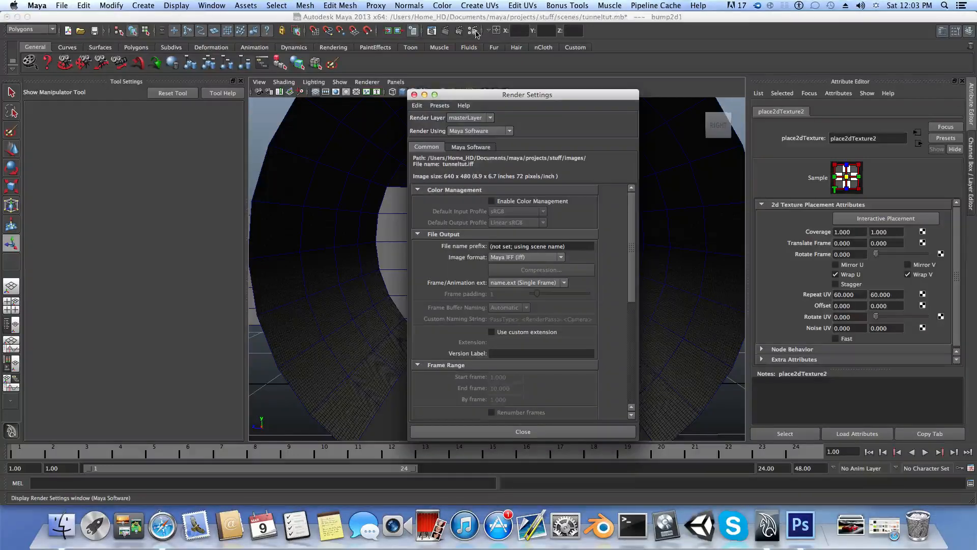
{"action": "left_click", "coordinate": [479, 131]}
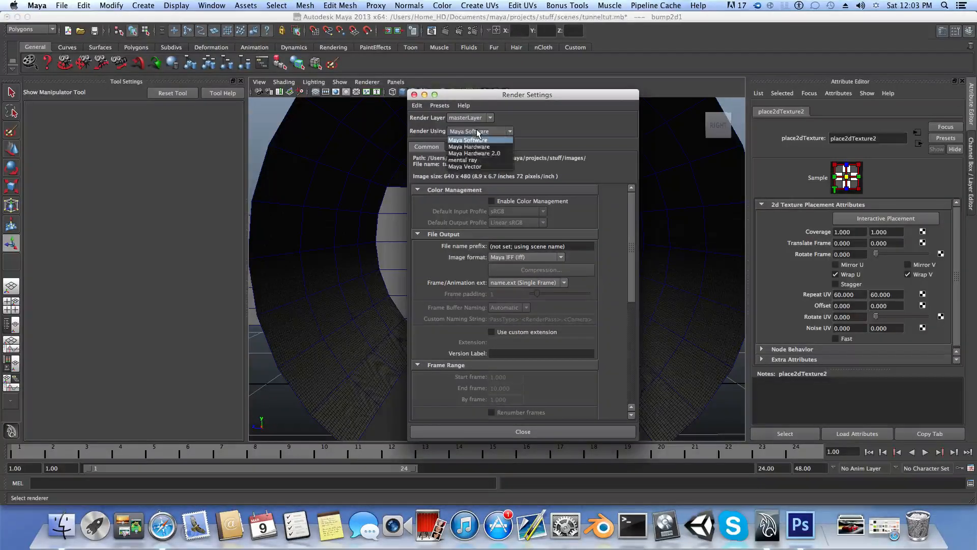
{"action": "left_click", "coordinate": [466, 160]}
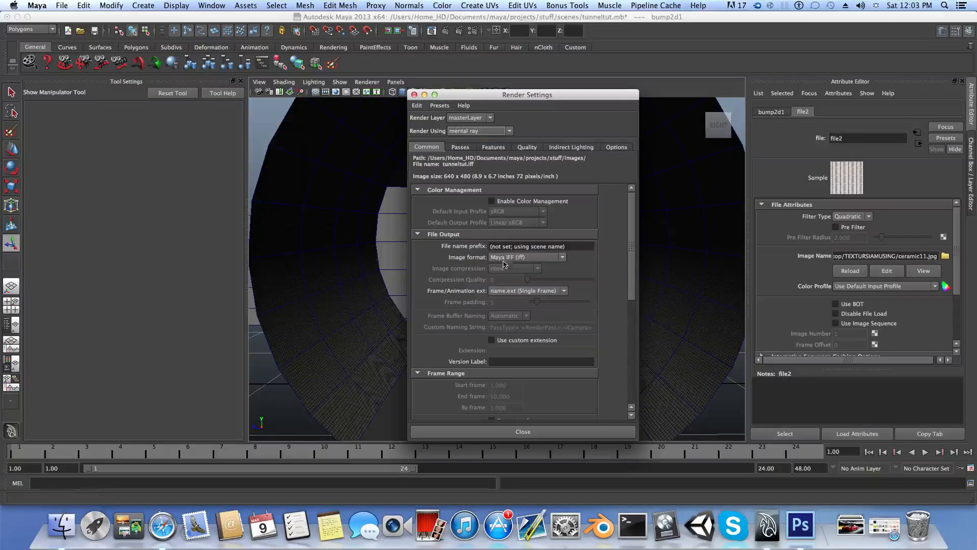
{"action": "scroll", "coordinate": [500, 278], "scroll_direction": "down", "scroll_amount": 3}
{"action": "scroll", "coordinate": [500, 278], "scroll_direction": "down", "scroll_amount": 3}
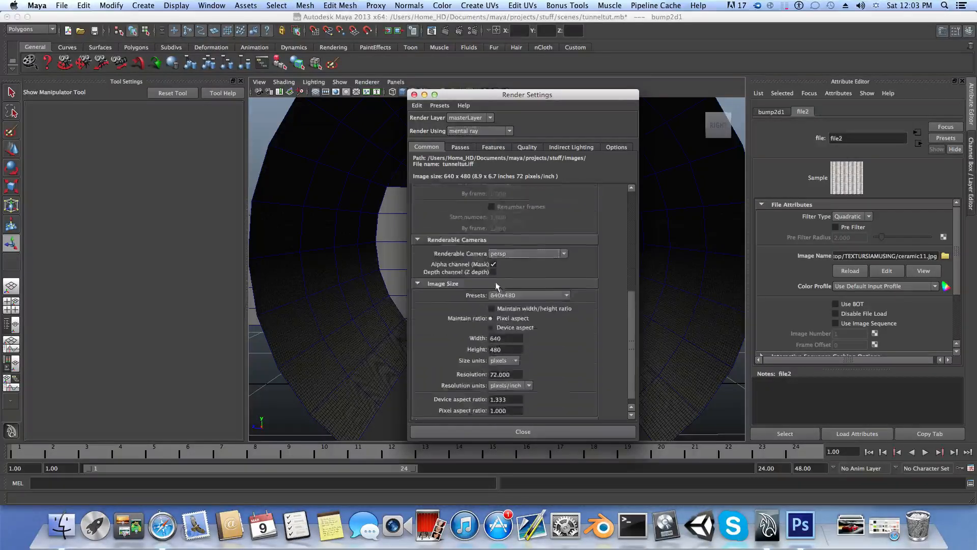
{"action": "left_click", "coordinate": [533, 296]}
{"action": "scroll", "coordinate": [536, 351], "scroll_direction": "down", "scroll_amount": 3}
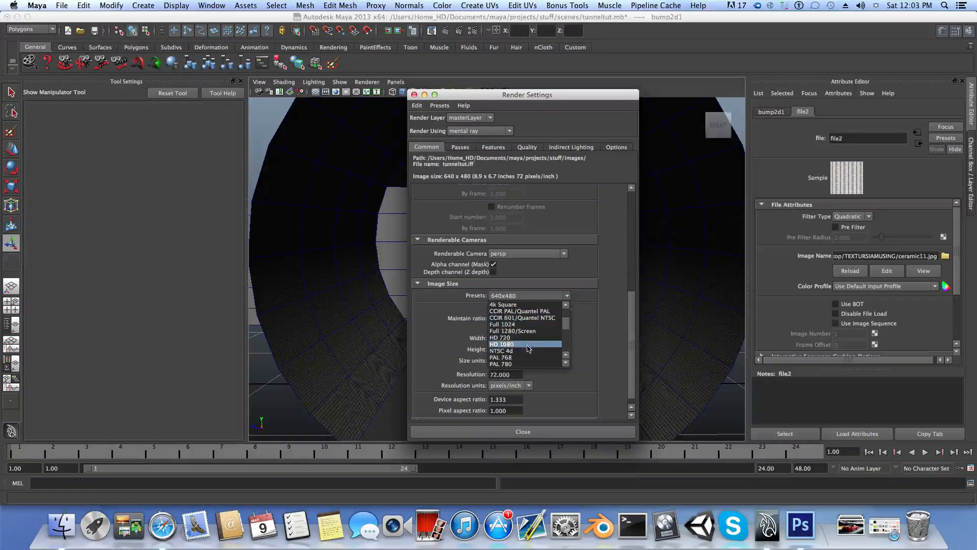
{"action": "left_click", "coordinate": [526, 338]}
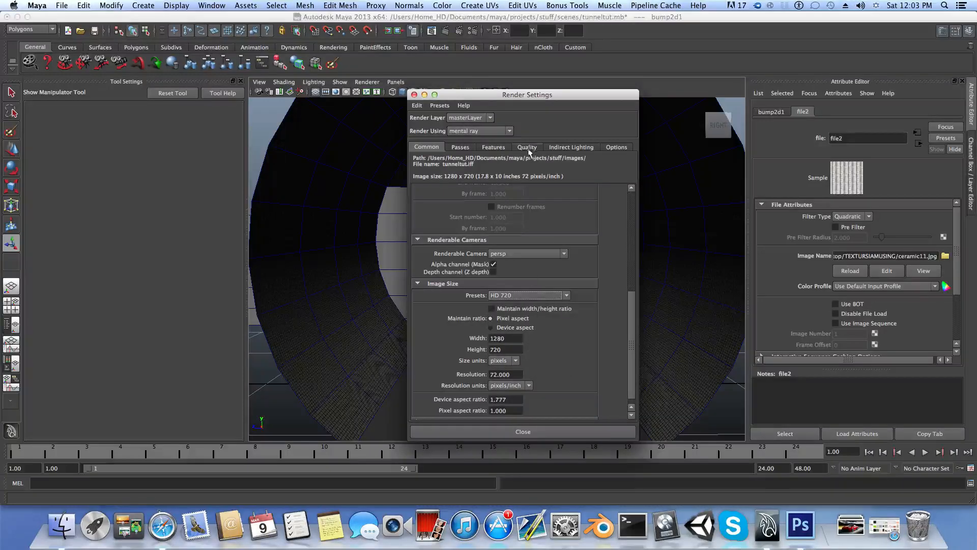
Step: Set mental ray's Max Sample Level to 3 and raise raytracing Reflections and Refractions to 8 and Max Trace Depth to 16
{"action": "left_click", "coordinate": [528, 147]}
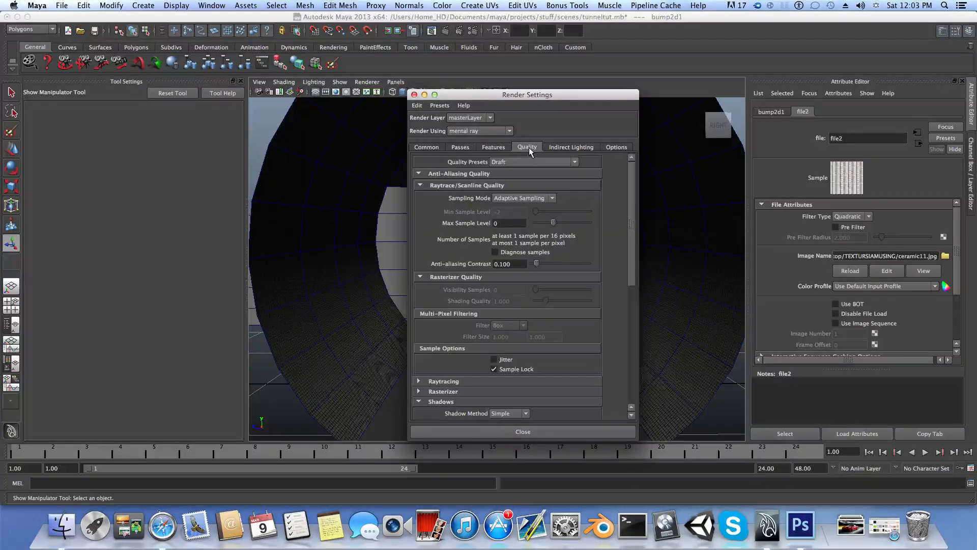
{"action": "left_click", "coordinate": [506, 223]}
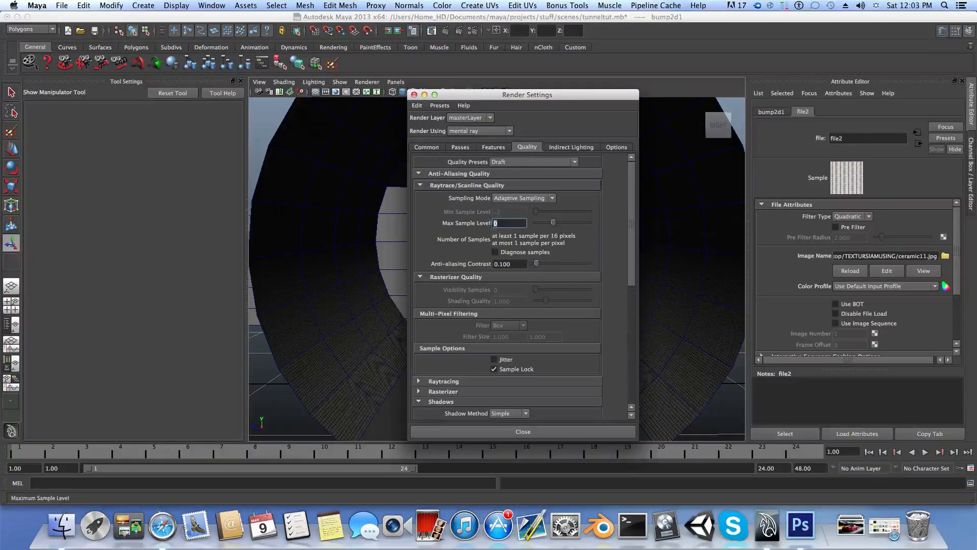
{"action": "type", "text": "3"}
{"action": "scroll", "coordinate": [533, 273], "scroll_direction": "down", "scroll_amount": 4}
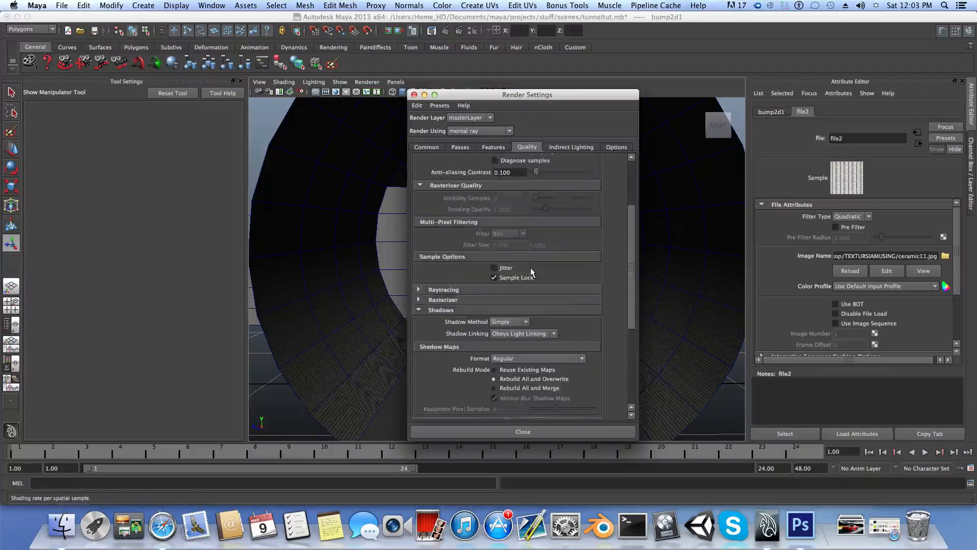
{"action": "scroll", "coordinate": [531, 273], "scroll_direction": "down", "scroll_amount": 3}
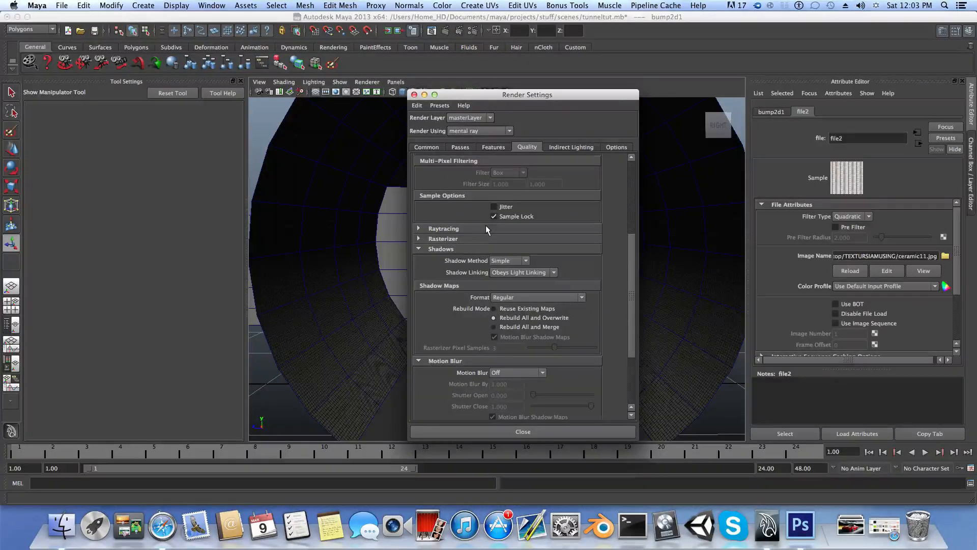
{"action": "left_click", "coordinate": [485, 227]}
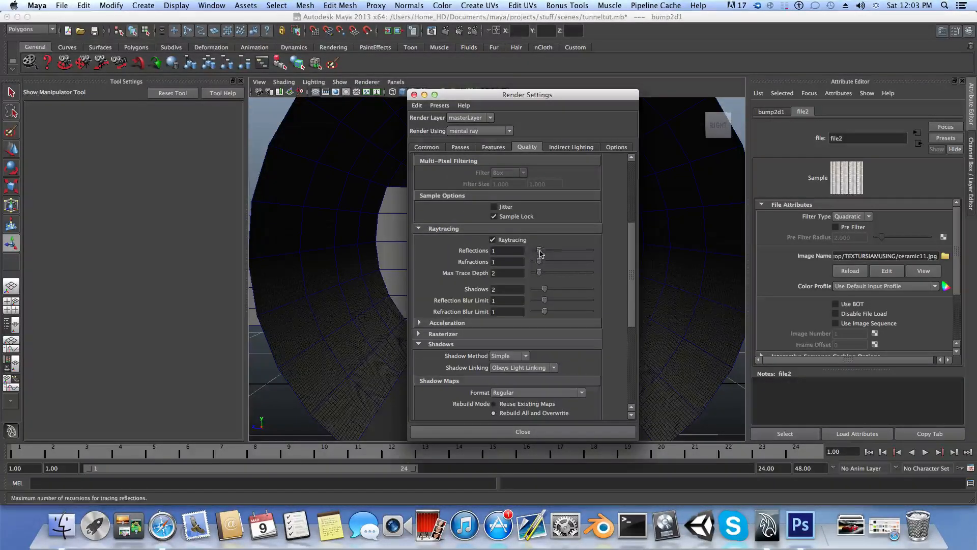
{"action": "mouse_move", "coordinate": [540, 250]}
{"action": "left_mouse_down"}
{"action": "mouse_move", "coordinate": [579, 251]}
{"action": "mouse_move", "coordinate": [565, 275]}
{"action": "mouse_move", "coordinate": [581, 276]}
{"action": "left_mouse_up"}
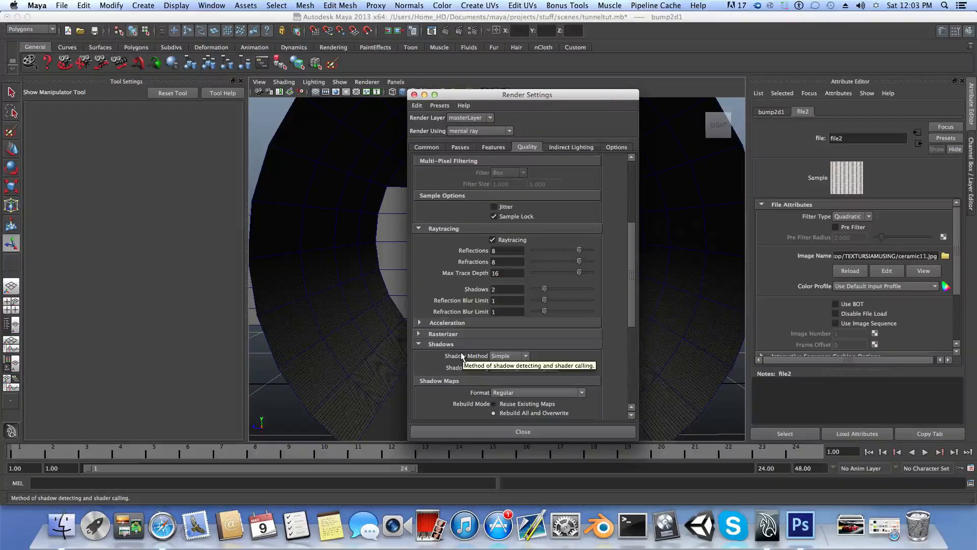
{"action": "scroll", "coordinate": [448, 349], "scroll_direction": "down", "scroll_amount": 5}
{"action": "scroll", "coordinate": [440, 346], "scroll_direction": "down", "scroll_amount": 3}
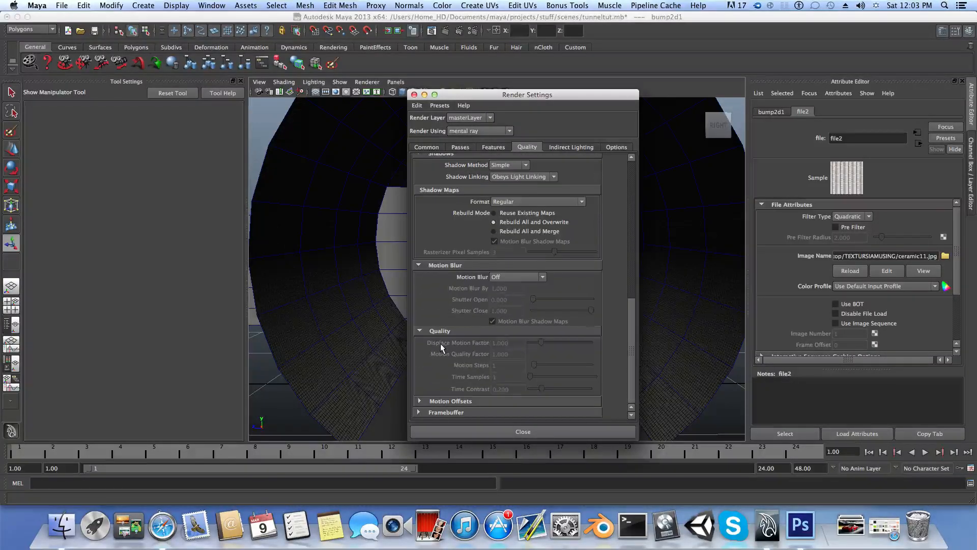
Step: Create a Physical Sun and Sky environment for indirect lighting and close the render settings
{"action": "left_click", "coordinate": [563, 150]}
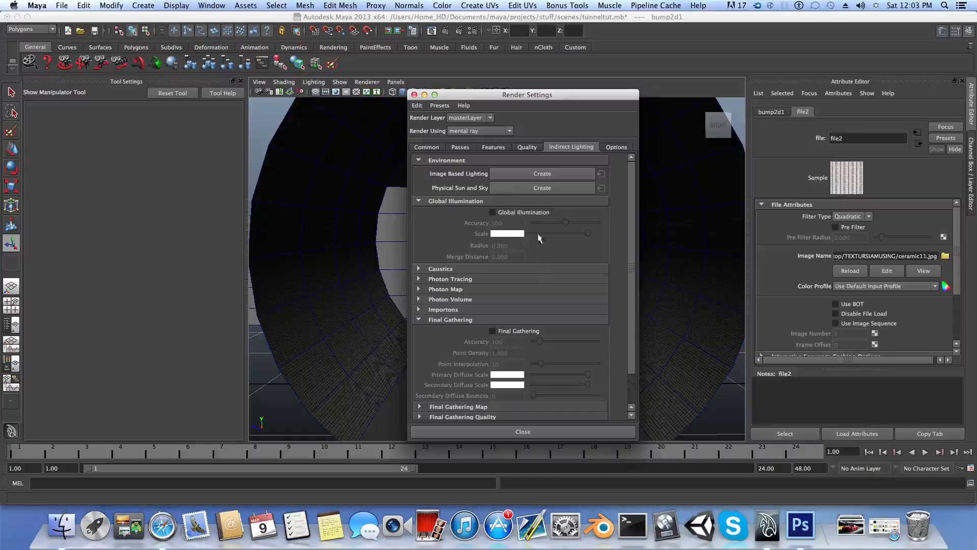
{"action": "left_click", "coordinate": [525, 188]}
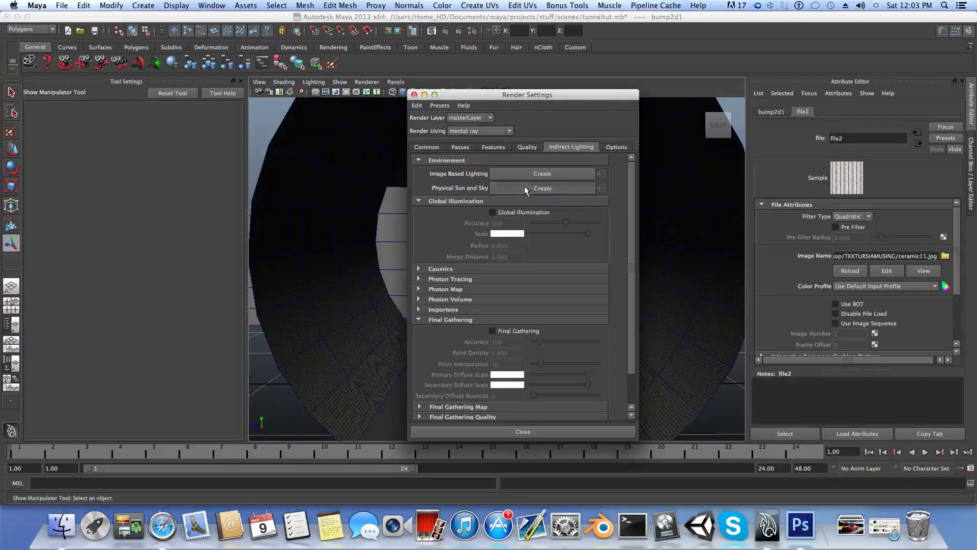
{"action": "scroll", "coordinate": [526, 381], "scroll_direction": "down", "scroll_amount": 3}
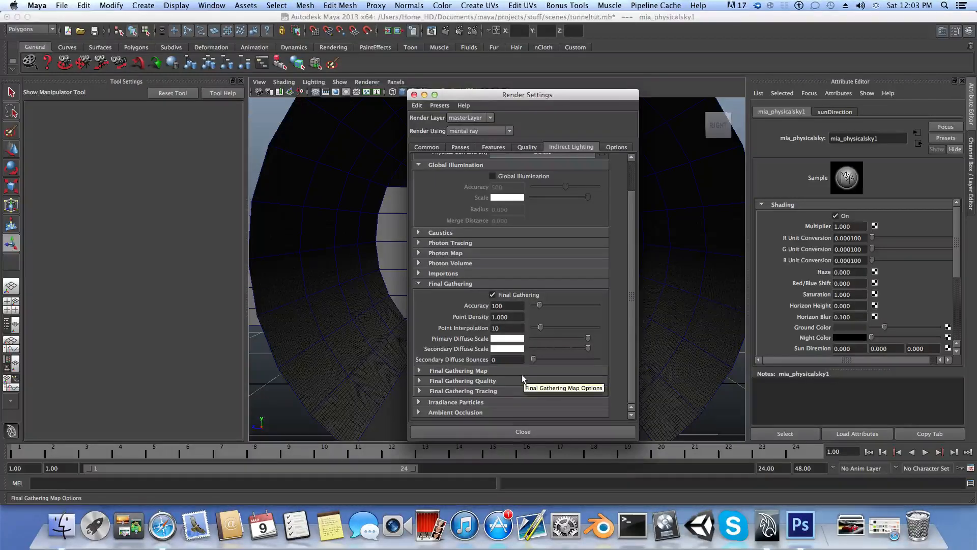
{"action": "scroll", "coordinate": [521, 374], "scroll_direction": "up", "scroll_amount": 3}
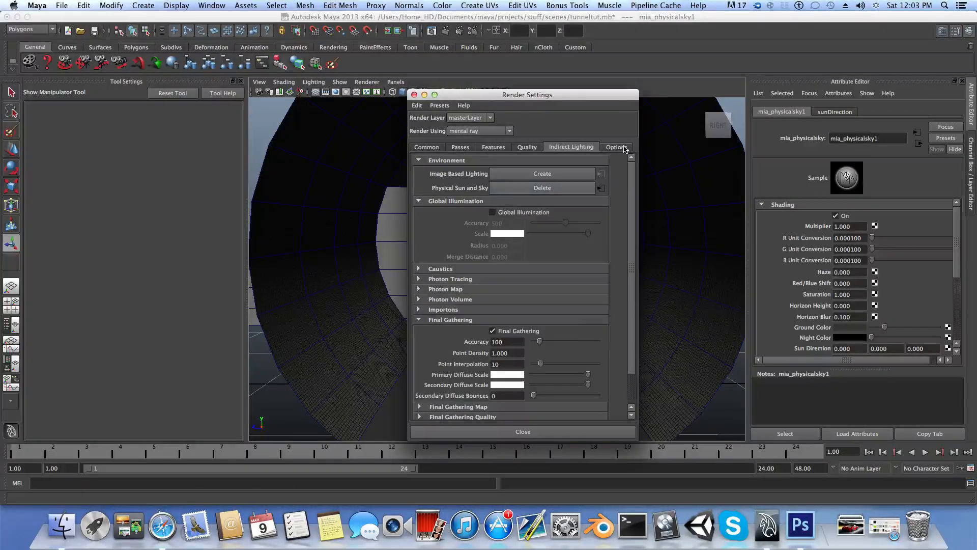
{"action": "left_click", "coordinate": [414, 94]}
{"action": "key", "text": "space"}
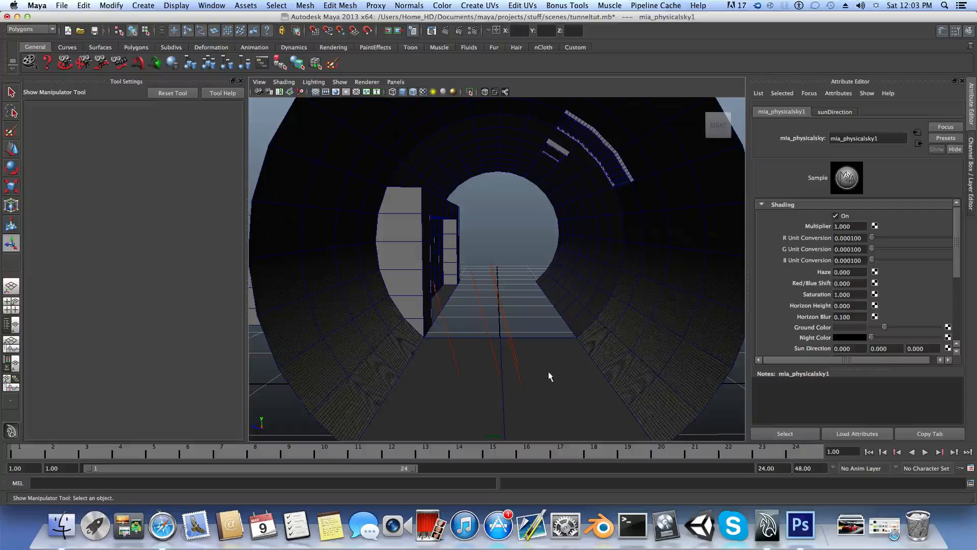
Step: Rotate the sun's directional light inside the tunnel to change its direction
{"action": "middle_click_drag", "start_coordinate": [548, 372], "coordinate": [545, 327], "text": "alt"}
{"action": "left_click_drag", "start_coordinate": [545, 327], "coordinate": [544, 338], "text": "alt"}
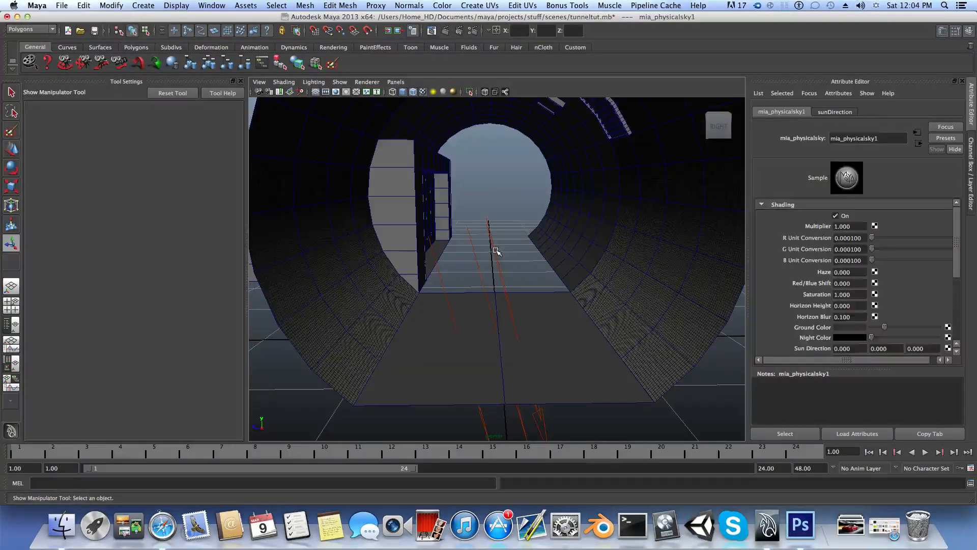
{"action": "left_click", "coordinate": [498, 252]}
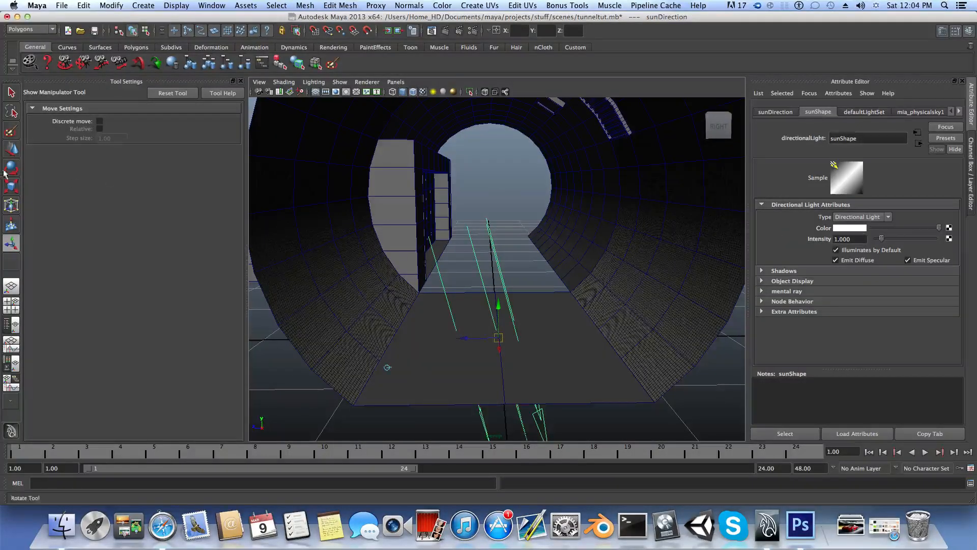
{"action": "key", "text": "e"}
{"action": "left_click_drag", "start_coordinate": [511, 298], "coordinate": [507, 341]}
{"action": "left_click", "coordinate": [599, 192]}
Step: Create a polygon plane and move it outside the tunnel, in front of the open end of the tiled section
{"action": "right_click_drag", "start_coordinate": [507, 341], "coordinate": [484, 327], "text": "alt"}
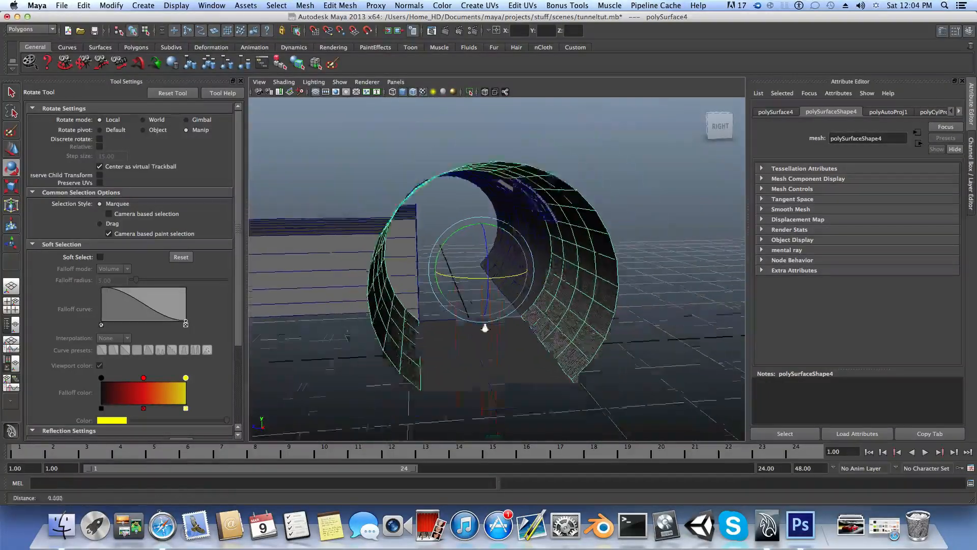
{"action": "mouse_move", "coordinate": [484, 327]}
{"action": "left_mouse_down", "text": "alt"}
{"action": "mouse_move", "coordinate": [589, 327]}
{"action": "mouse_move", "coordinate": [491, 329]}
{"action": "left_mouse_up", "text": "alt"}
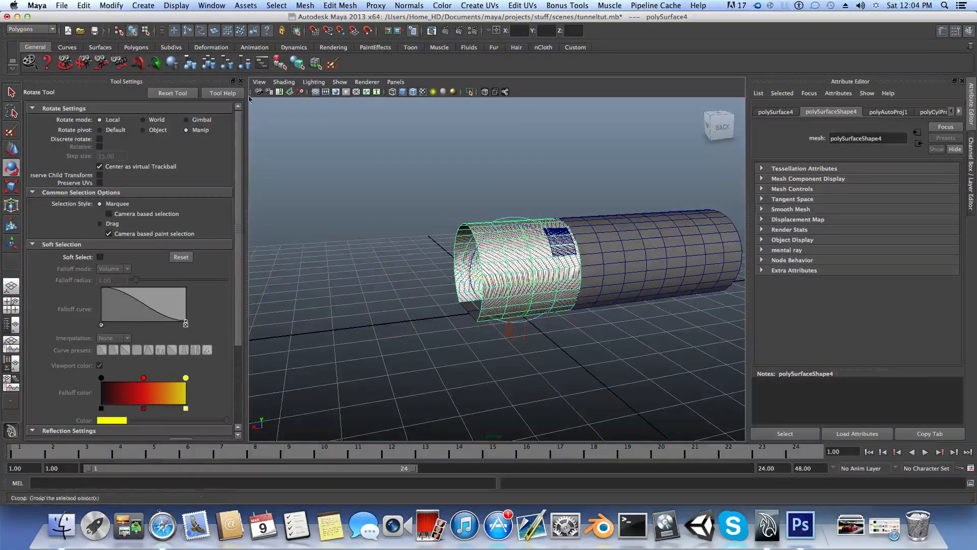
{"action": "left_click", "coordinate": [136, 47]}
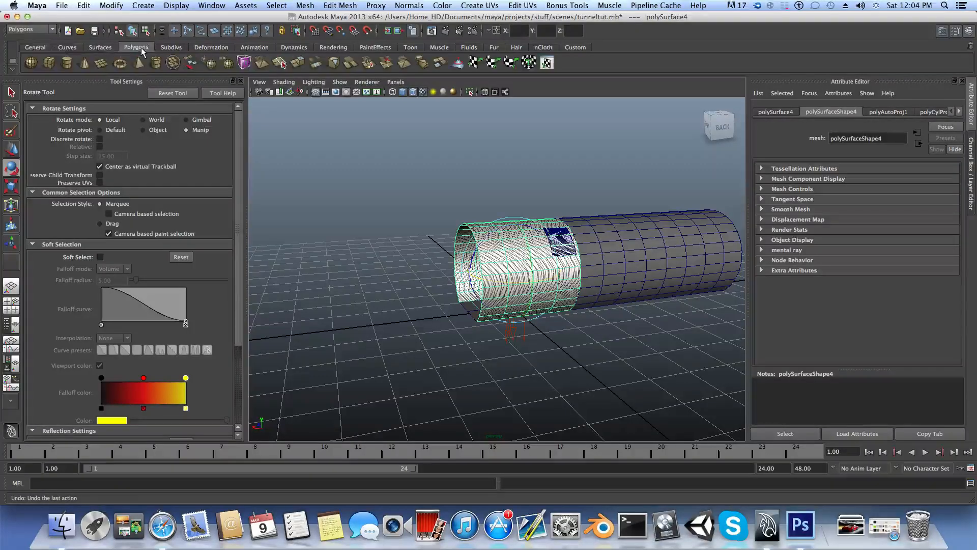
{"action": "left_click", "coordinate": [101, 63]}
{"action": "key", "text": "w"}
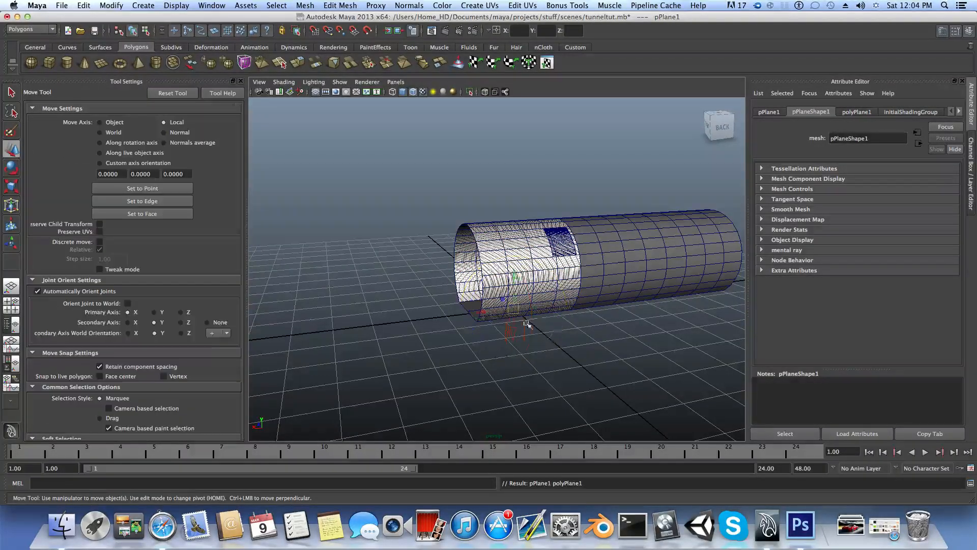
{"action": "left_click_drag", "start_coordinate": [489, 312], "coordinate": [364, 315]}
Step: Rotate the plane upright in snapped 15-degree steps to face the tunnel's open end and scale it up larger than the opening
{"action": "key", "text": "e"}
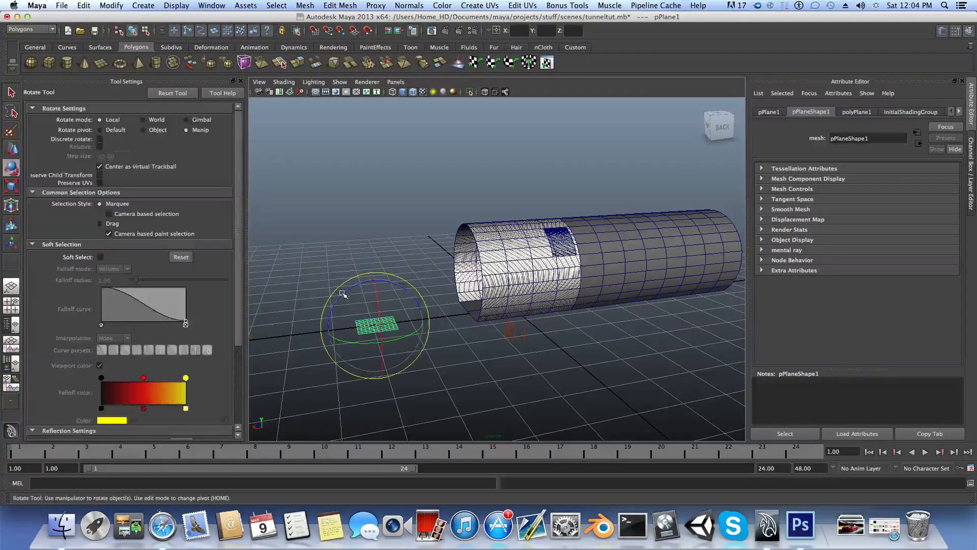
{"action": "left_click_drag", "start_coordinate": [345, 296], "coordinate": [380, 283]}
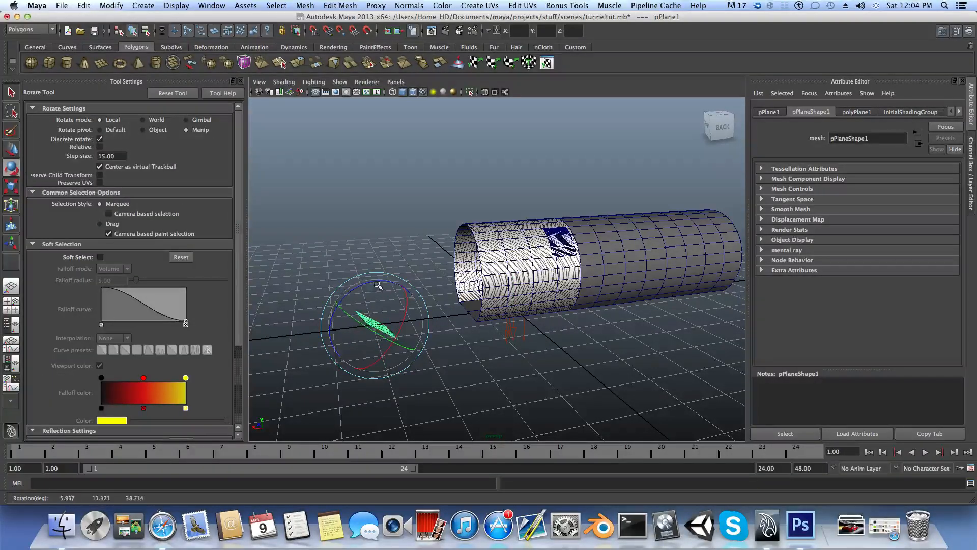
{"action": "key", "text": "ctrl+z"}
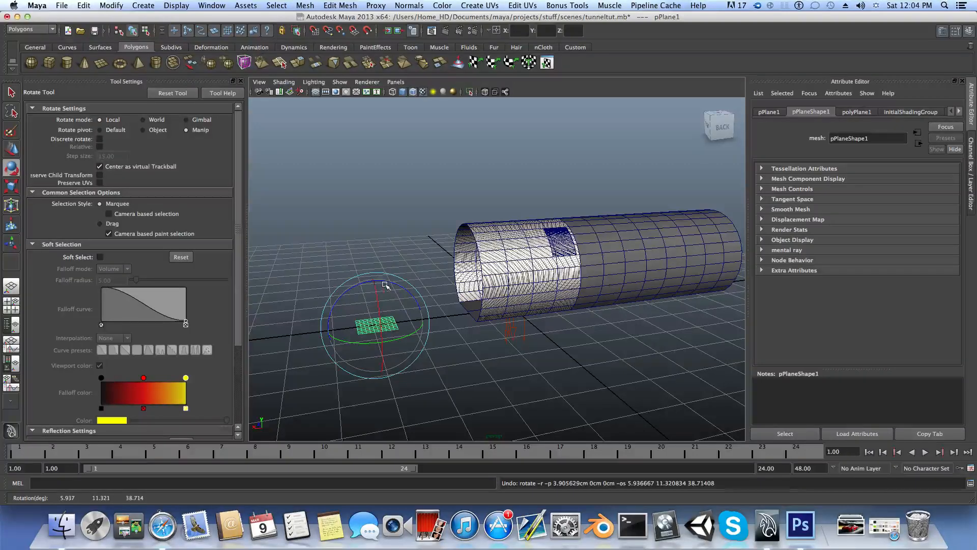
{"action": "key", "text": "j"}
{"action": "left_click_drag", "start_coordinate": [386, 283], "coordinate": [428, 366]}
{"action": "left_click_drag", "start_coordinate": [313, 308], "coordinate": [547, 364], "text": "alt"}
{"action": "left_click", "coordinate": [9, 189]}
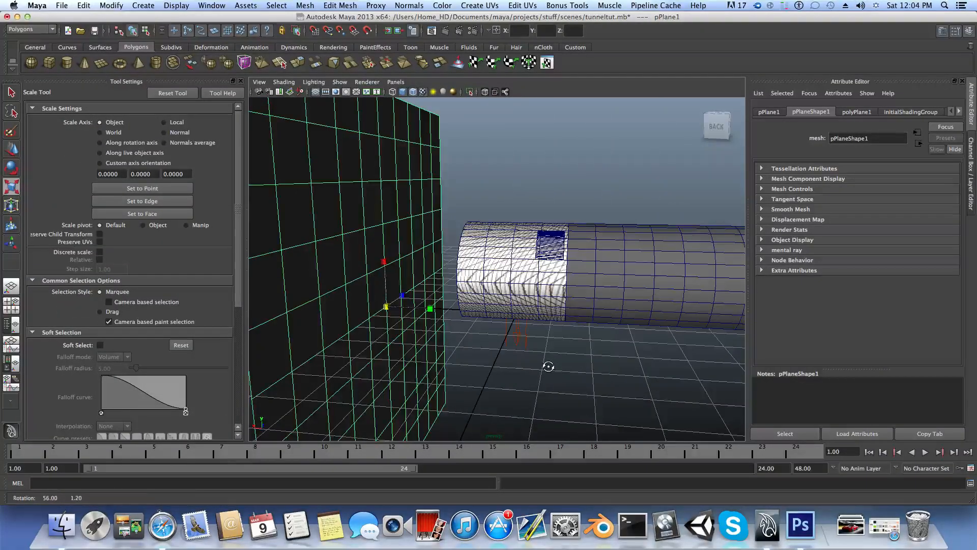
Step: Move the upright backdrop plane slightly toward the open end of the tiled tunnel section
{"action": "right_click_drag", "start_coordinate": [509, 345], "coordinate": [642, 362], "text": "alt"}
{"action": "left_click_drag", "start_coordinate": [642, 362], "coordinate": [659, 366], "text": "alt"}
{"action": "right_click_drag", "start_coordinate": [659, 365], "coordinate": [434, 325], "text": "alt"}
{"action": "mouse_move", "coordinate": [434, 325]}
{"action": "left_mouse_down", "text": "alt"}
{"action": "mouse_move", "coordinate": [488, 334]}
{"action": "mouse_move", "coordinate": [422, 339]}
{"action": "mouse_move", "coordinate": [453, 321]}
{"action": "mouse_move", "coordinate": [433, 321]}
{"action": "left_mouse_up", "text": "alt"}
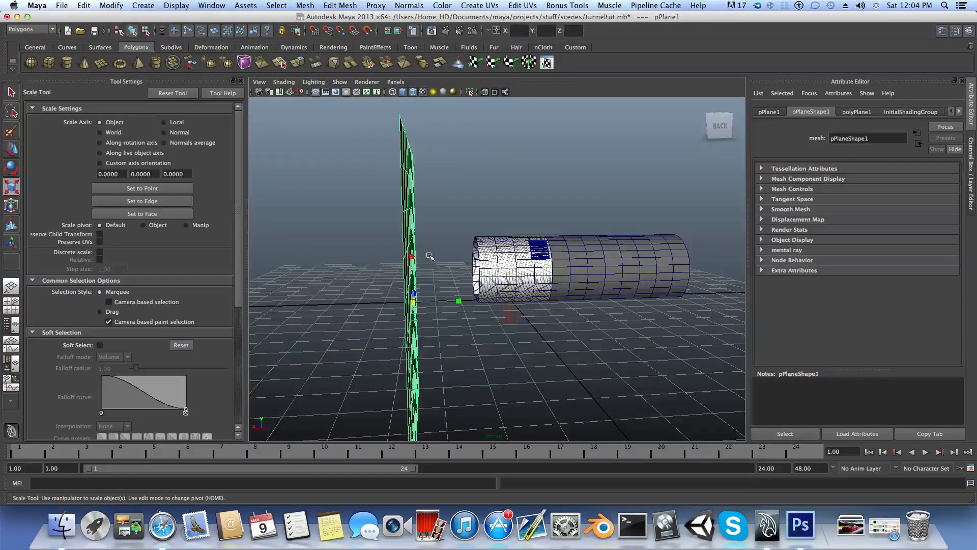
{"action": "left_click", "coordinate": [11, 149]}
{"action": "left_click_drag", "start_coordinate": [377, 304], "coordinate": [385, 304]}
Step: Run an IPR render from inside the tunnel and mark a region over the tiled wall for tuning
{"action": "right_click_drag", "start_coordinate": [490, 311], "coordinate": [609, 324], "text": "alt"}
{"action": "left_click_drag", "start_coordinate": [608, 325], "coordinate": [683, 327], "text": "alt"}
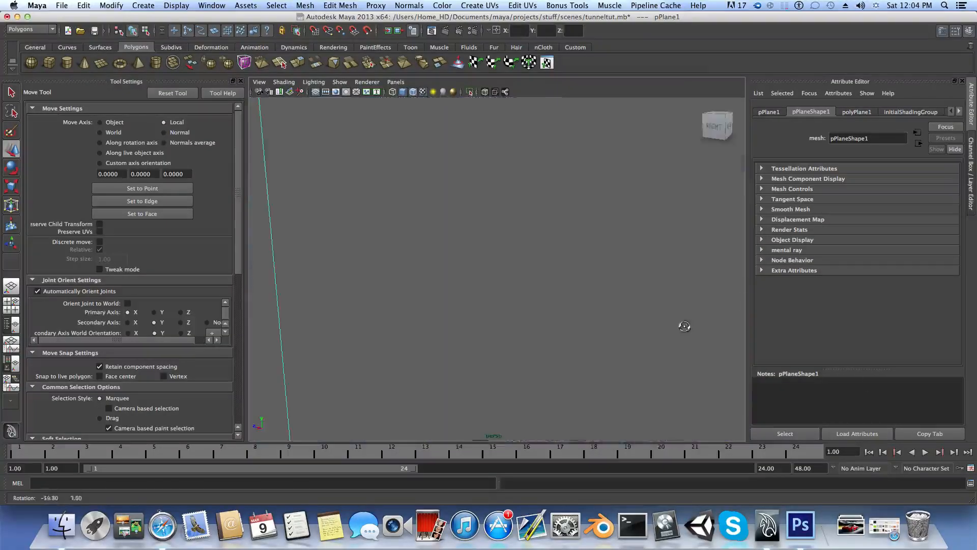
{"action": "right_click_drag", "start_coordinate": [574, 309], "coordinate": [576, 307], "text": "alt"}
{"action": "left_click_drag", "start_coordinate": [575, 307], "coordinate": [575, 285], "text": "alt"}
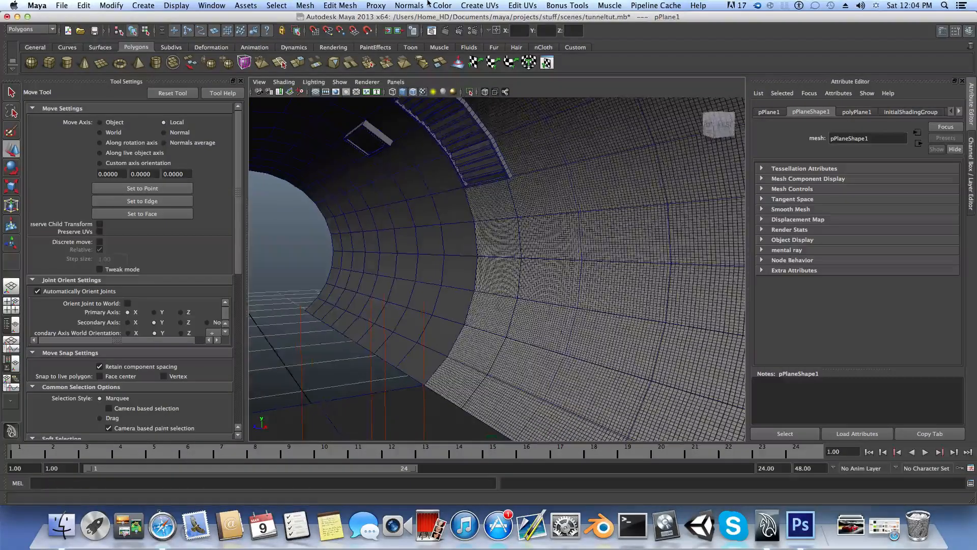
{"action": "left_click", "coordinate": [459, 31]}
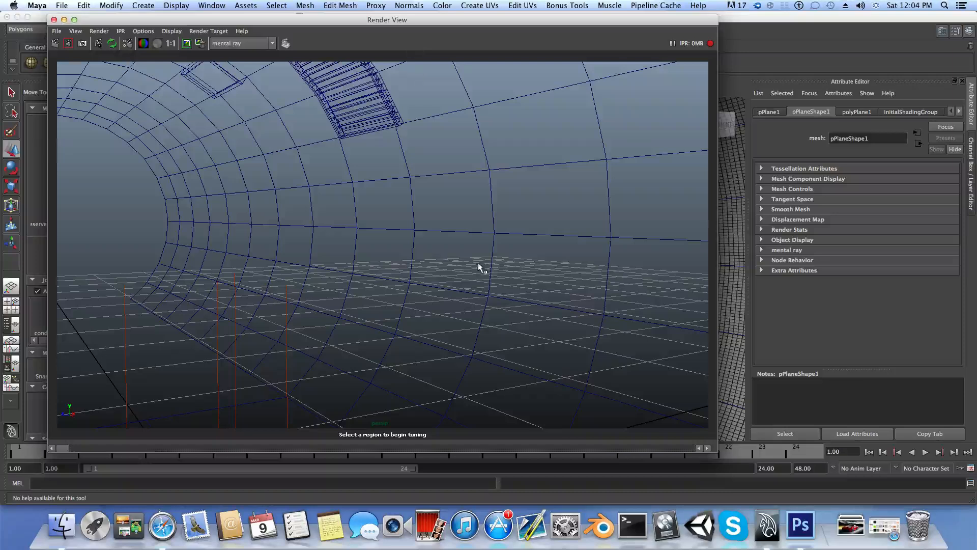
{"action": "left_click_drag", "start_coordinate": [425, 159], "coordinate": [648, 307]}
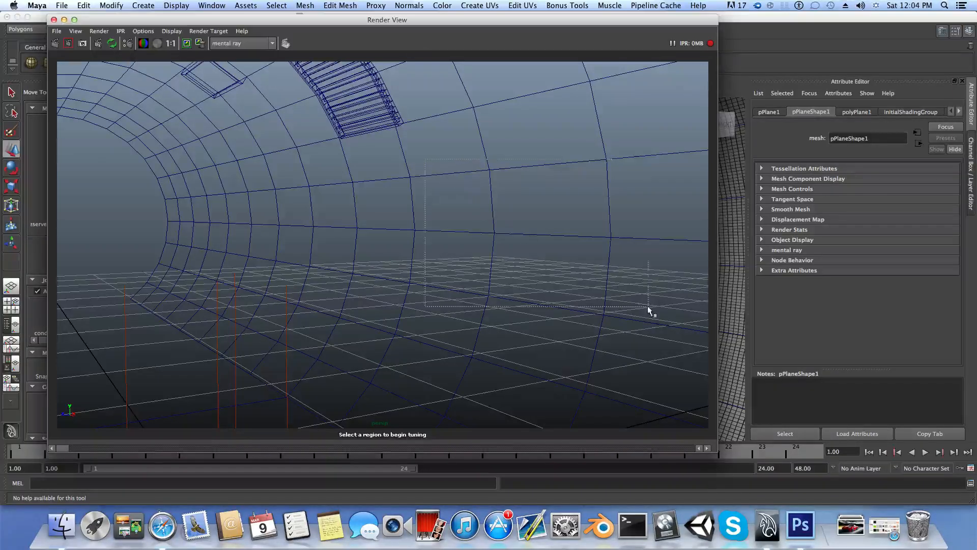
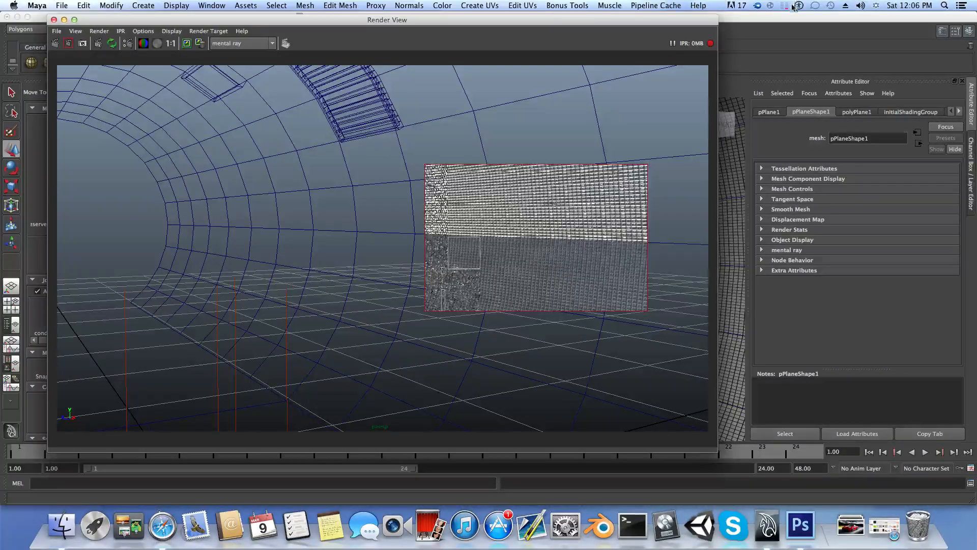
{"action": "left_click", "coordinate": [864, 5]}
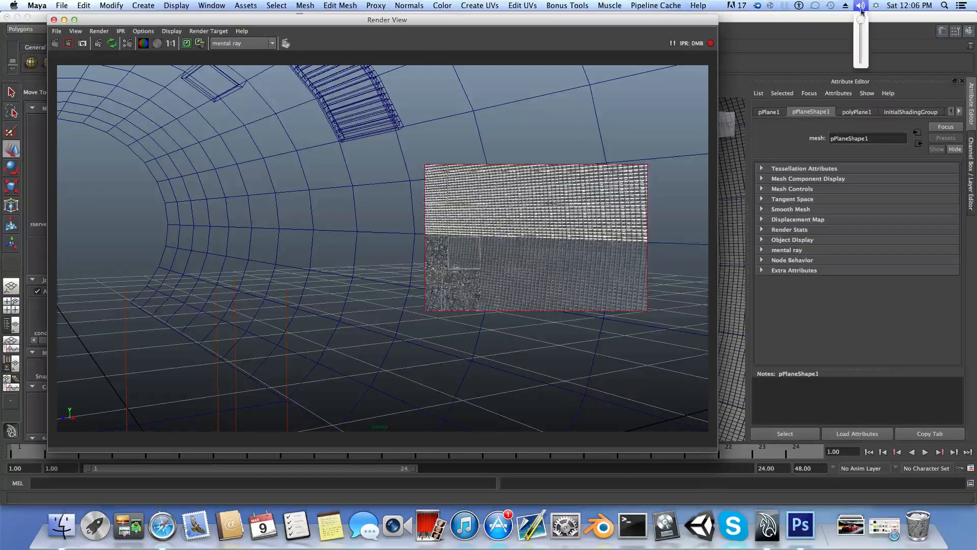
{"action": "left_click", "coordinate": [862, 16]}
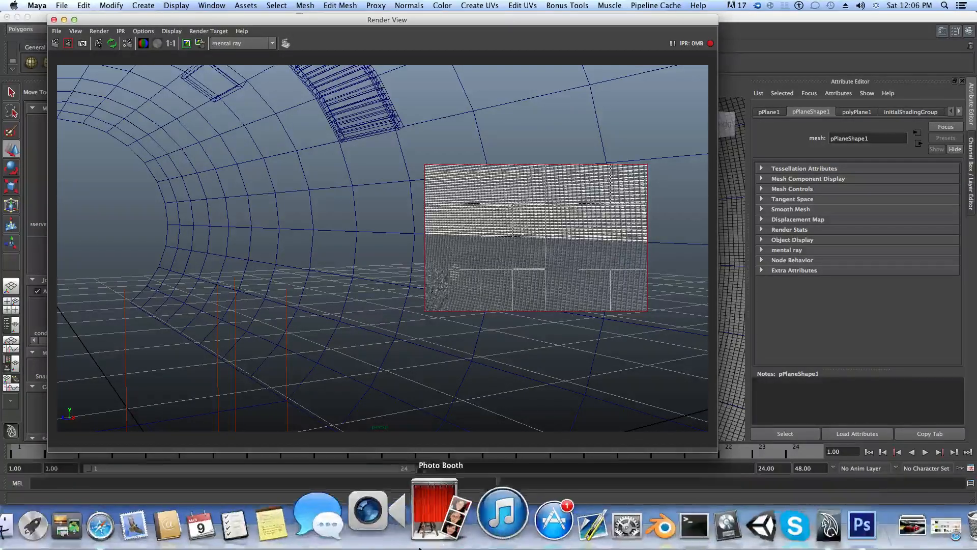
{"action": "left_click_drag", "start_coordinate": [641, 24], "coordinate": [651, 60]}
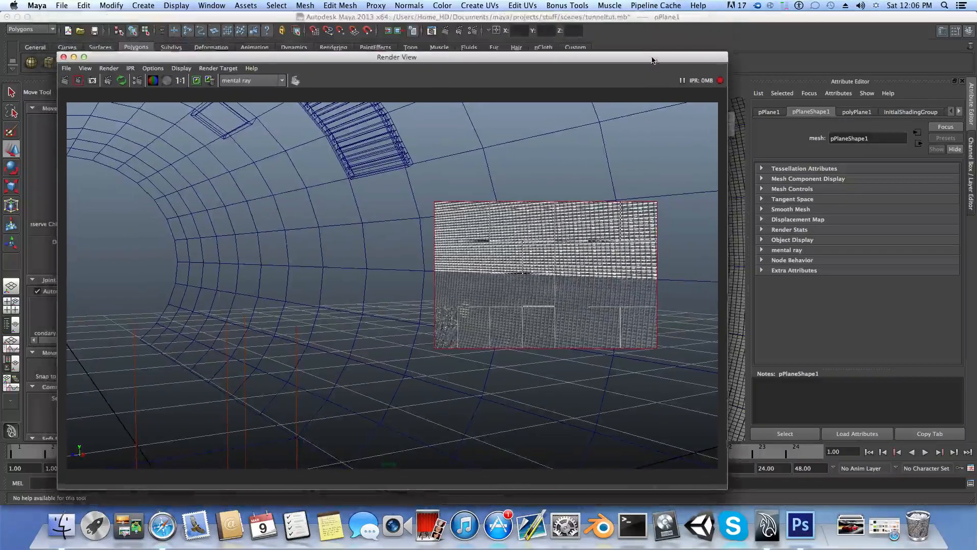
{"action": "left_click_drag", "start_coordinate": [692, 18], "coordinate": [688, 34]}
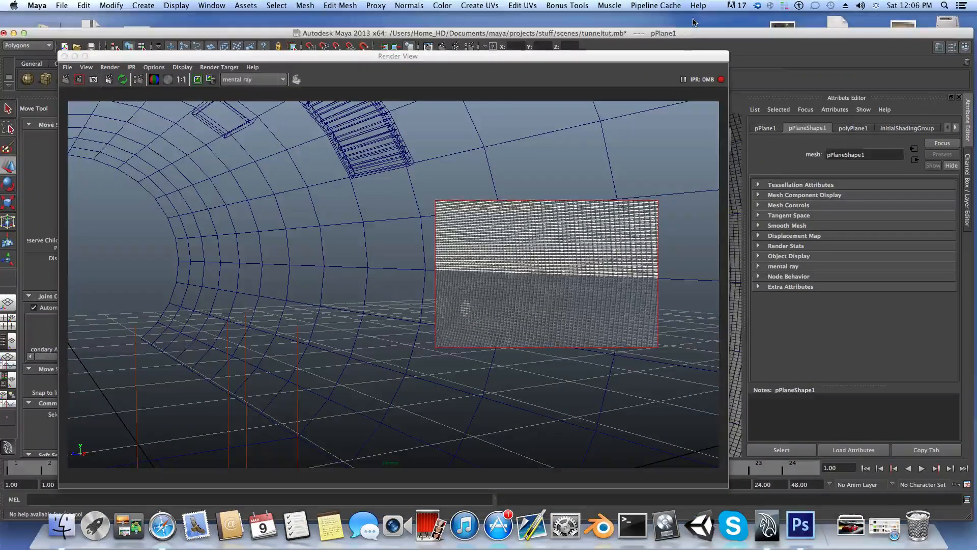
{"action": "left_click", "coordinate": [695, 22]}
{"action": "left_click", "coordinate": [717, 5]}
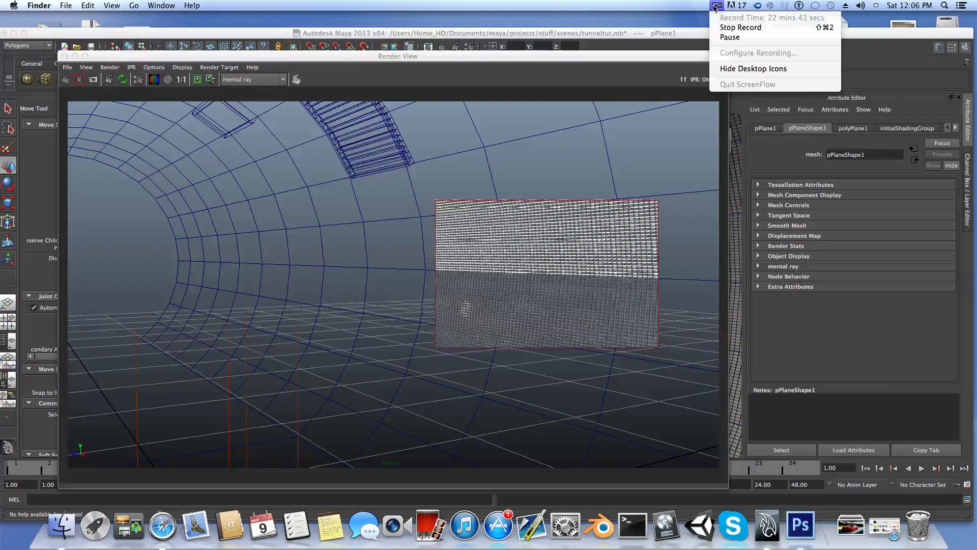
{"action": "left_click", "coordinate": [727, 37]}
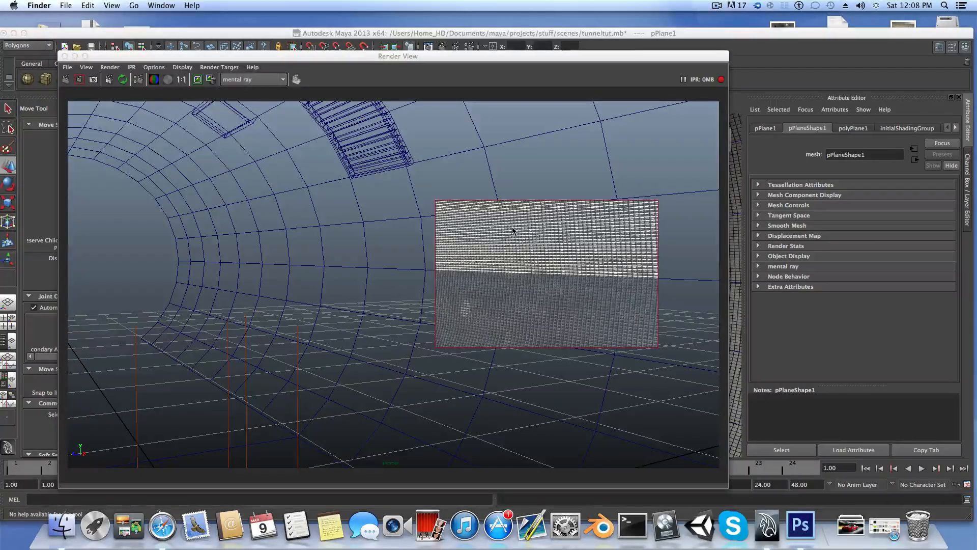
Step: Close the render window, select the tiled tunnel section and show the attributes of its blinn1 material
{"action": "left_click", "coordinate": [64, 56]}
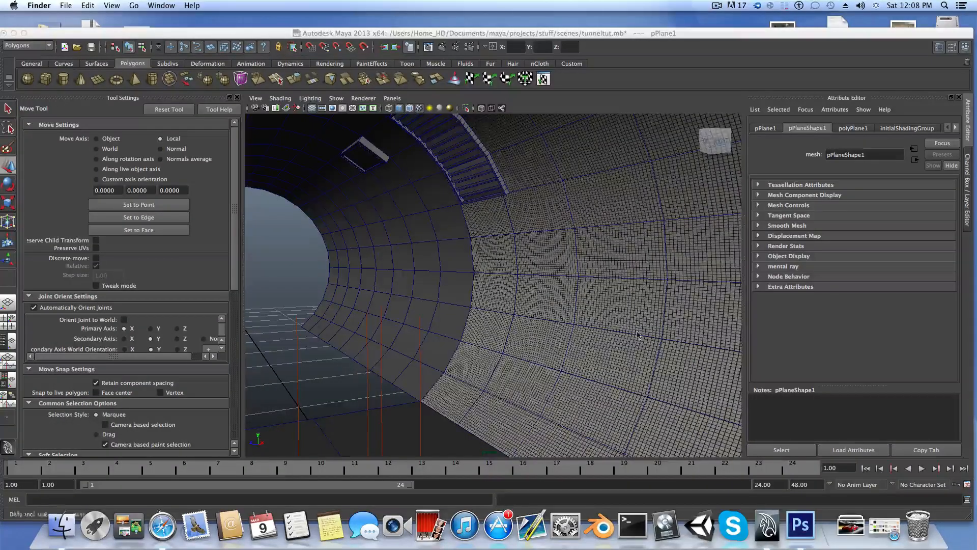
{"action": "left_click", "coordinate": [617, 300]}
{"action": "middle_click_drag", "start_coordinate": [621, 313], "coordinate": [512, 290], "text": "alt"}
{"action": "left_click_drag", "start_coordinate": [512, 291], "coordinate": [551, 287], "text": "alt"}
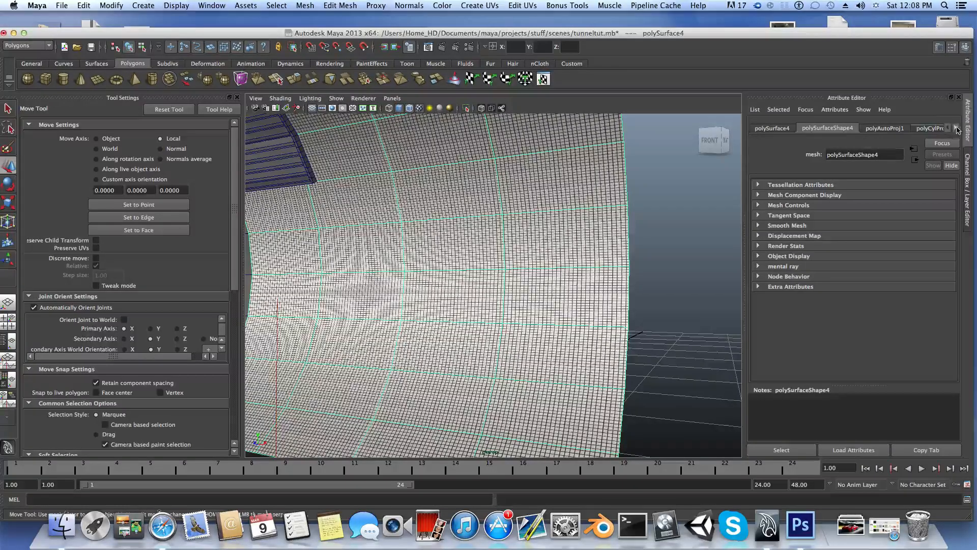
{"action": "left_click", "coordinate": [955, 129]}
{"action": "left_click", "coordinate": [956, 128]}
{"action": "left_click", "coordinate": [956, 128]}
{"action": "left_click", "coordinate": [957, 129]}
{"action": "left_click", "coordinate": [957, 129]}
{"action": "left_click", "coordinate": [957, 129]}
{"action": "left_click", "coordinate": [957, 128]}
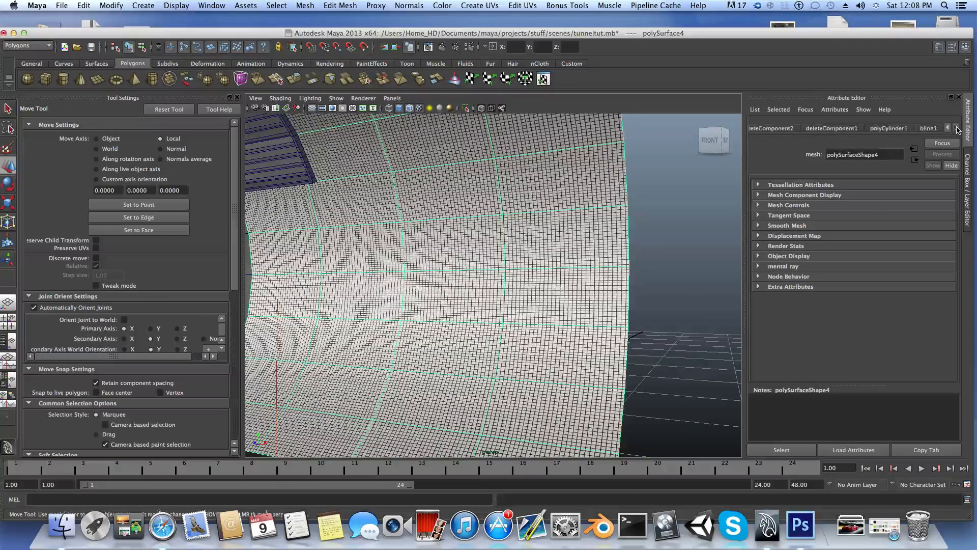
{"action": "left_click", "coordinate": [924, 129]}
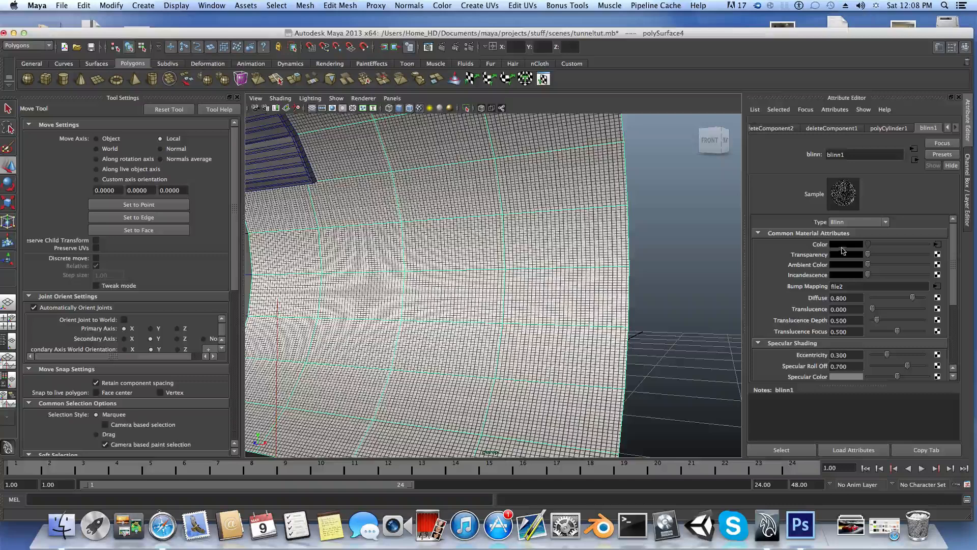
Step: Set the Repeat UV of the blinn1 material's color texture to 40 by 40
{"action": "left_click", "coordinate": [938, 245]}
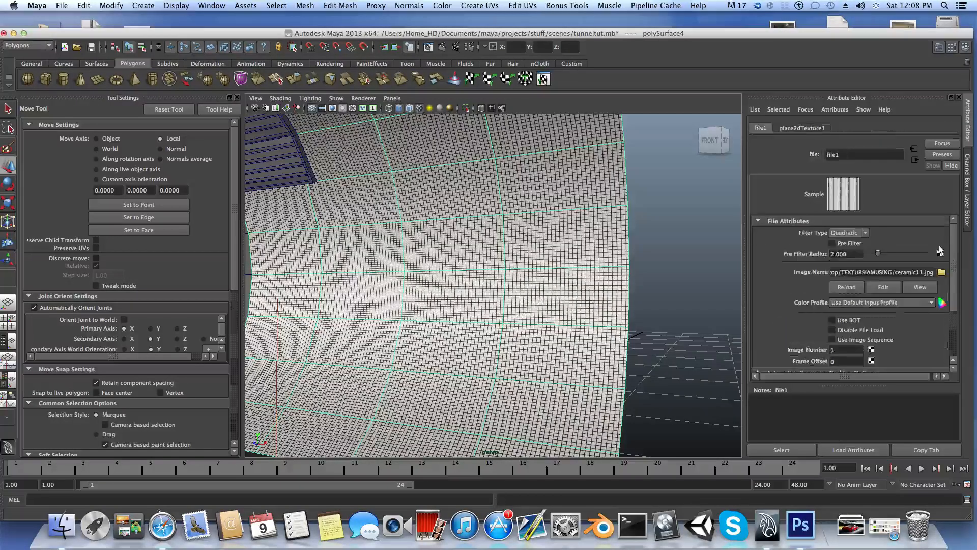
{"action": "left_click", "coordinate": [801, 130]}
{"action": "left_click_drag", "start_coordinate": [861, 310], "coordinate": [830, 312]}
{"action": "type", "text": "40"}
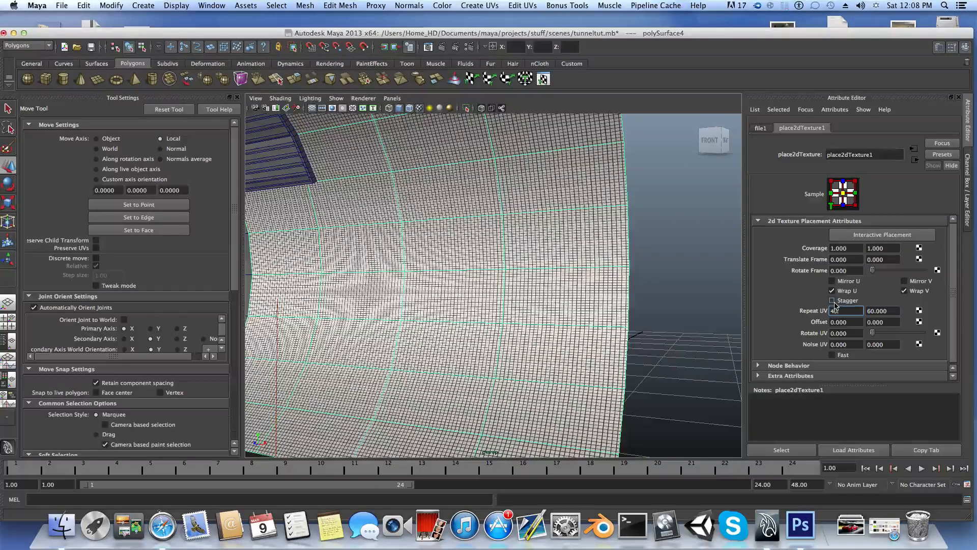
{"action": "key", "text": "Tab"}
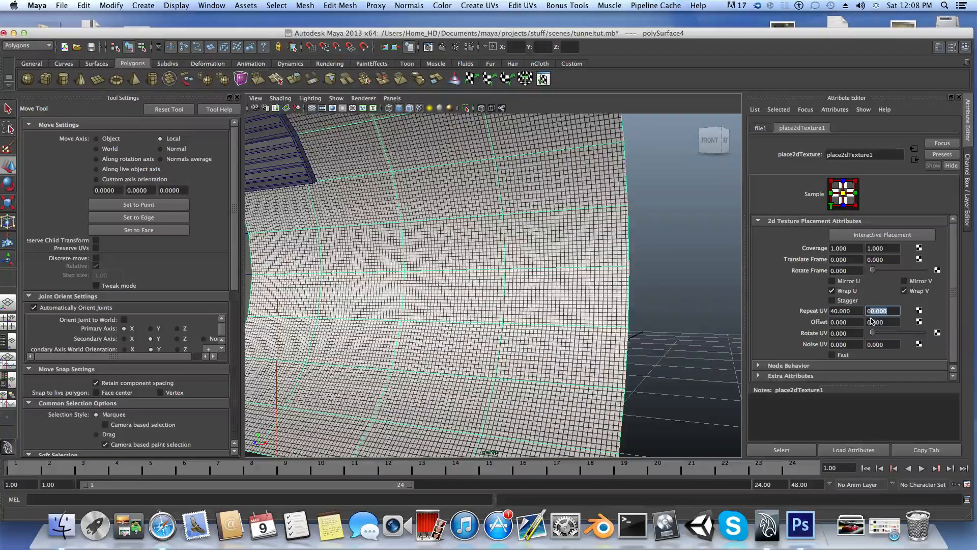
{"action": "type", "text": "40"}
{"action": "key", "text": "Return"}
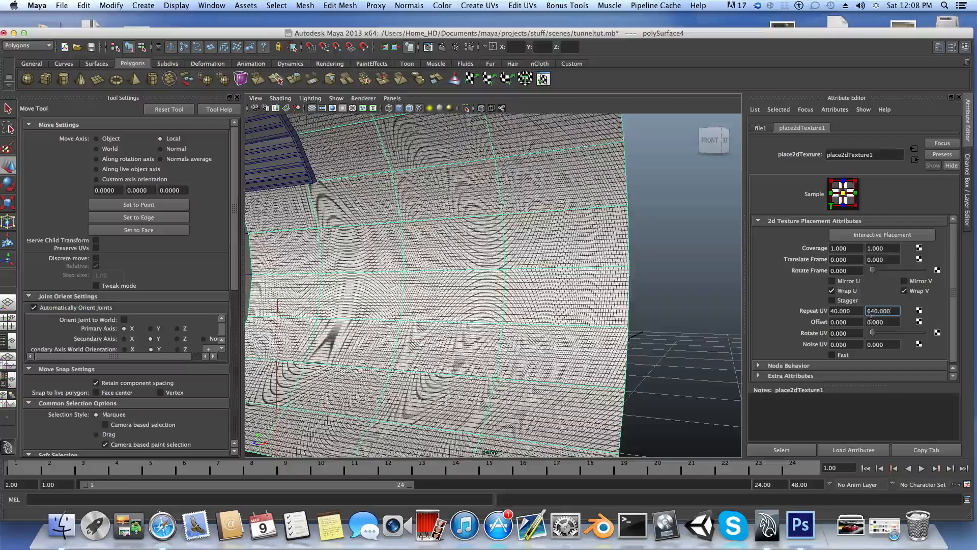
{"action": "left_click_drag", "start_coordinate": [897, 310], "coordinate": [858, 311]}
{"action": "type", "text": "40"}
{"action": "key", "text": "Return"}
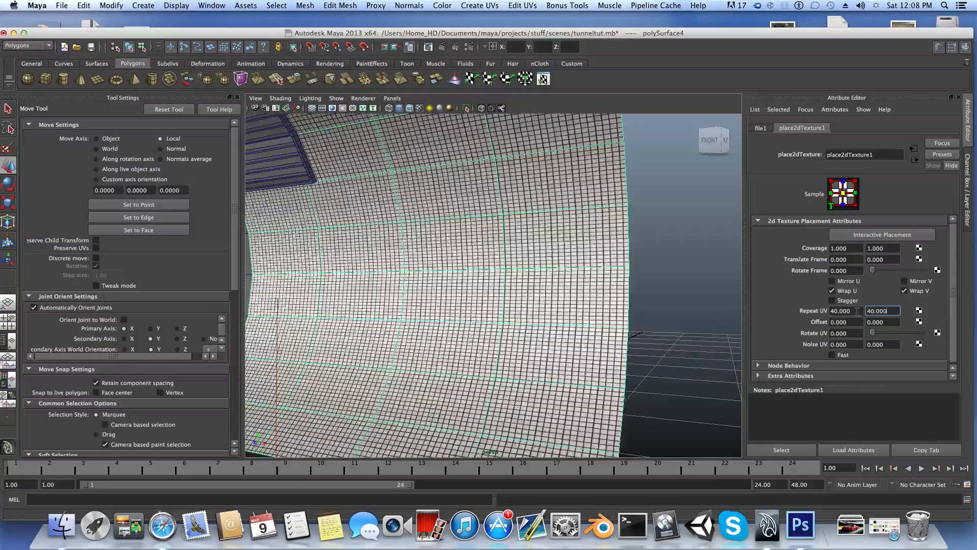
{"action": "left_click_drag", "start_coordinate": [485, 360], "coordinate": [493, 351], "text": "alt"}
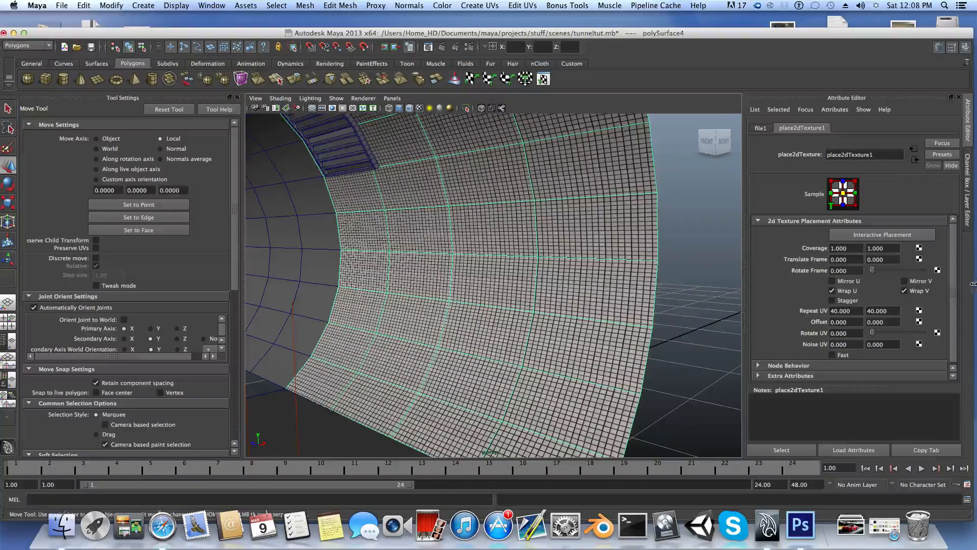
Step: Set the Repeat UV of the blinn1 material's bump map texture to 40 by 40 as well
{"action": "left_click", "coordinate": [917, 162]}
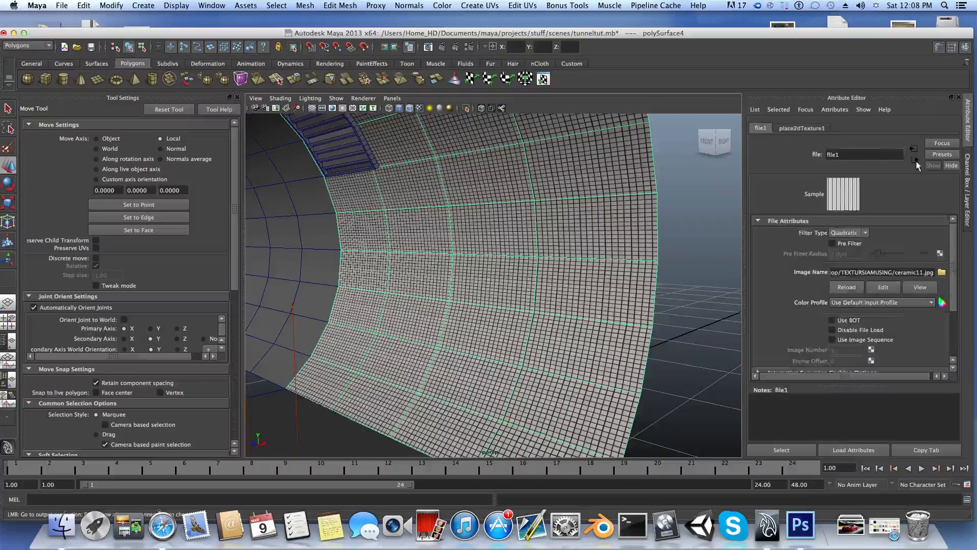
{"action": "left_click", "coordinate": [916, 161]}
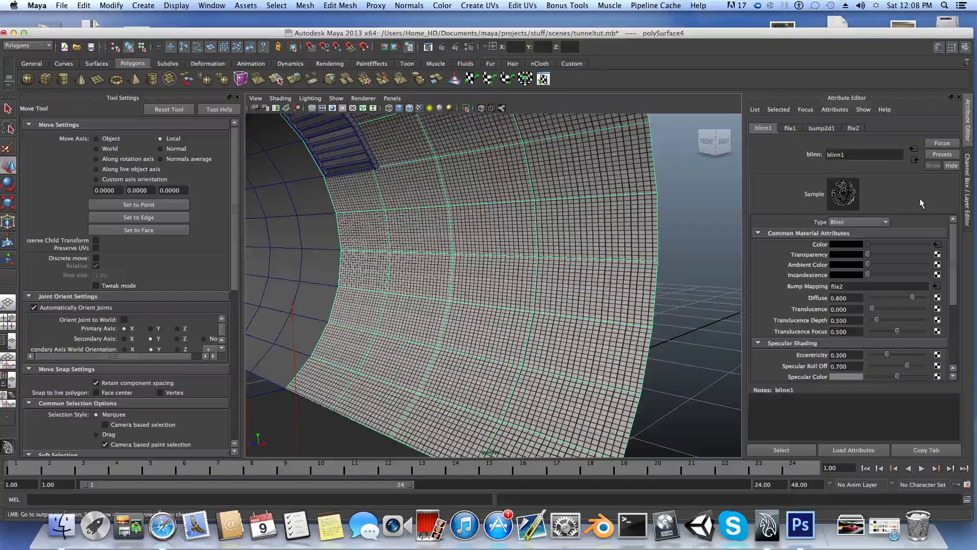
{"action": "left_click", "coordinate": [937, 286]}
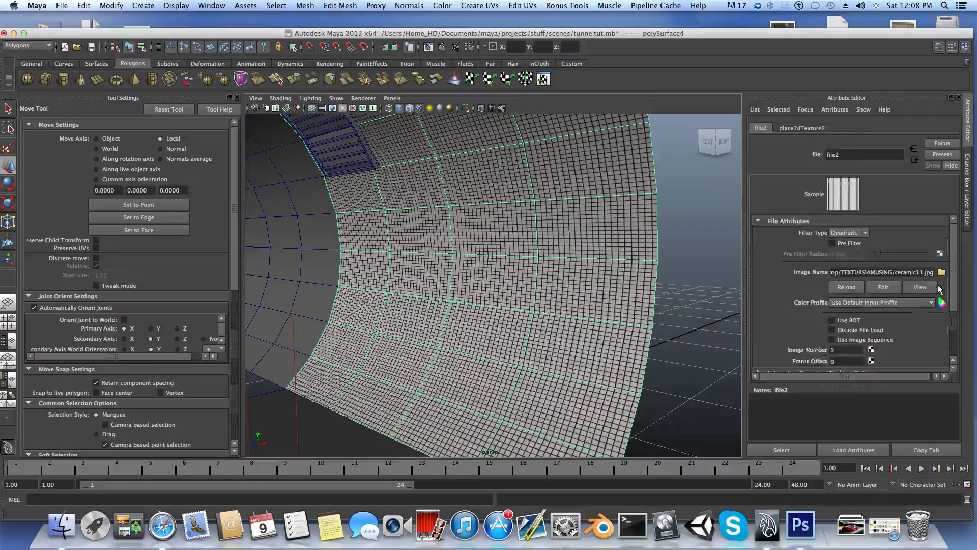
{"action": "left_click", "coordinate": [807, 128]}
{"action": "left_click_drag", "start_coordinate": [857, 311], "coordinate": [827, 316]}
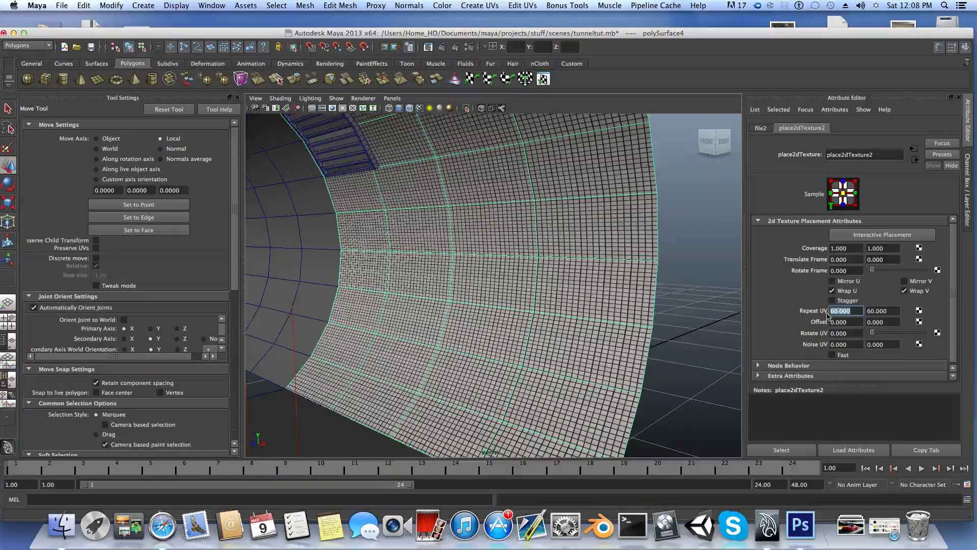
{"action": "type", "text": "40"}
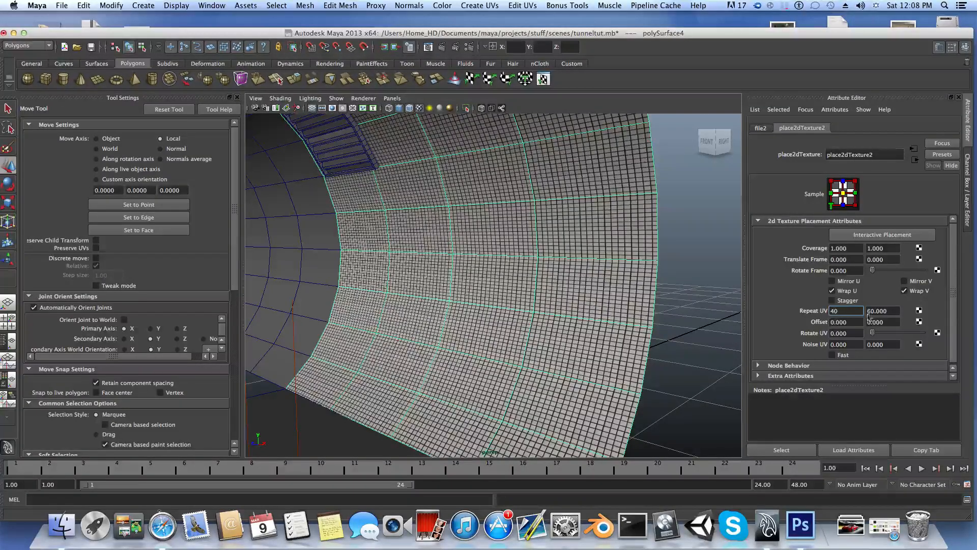
{"action": "left_click_drag", "start_coordinate": [896, 311], "coordinate": [864, 312]}
{"action": "type", "text": "40"}
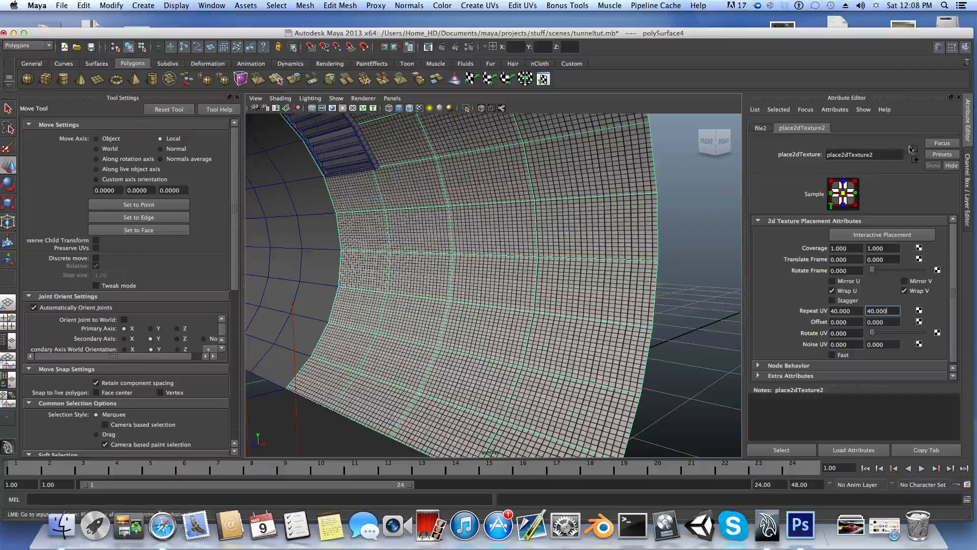
Step: Review the blinn1 material's color texture and its 2D placement settings, and inspect the bump map's file texture
{"action": "left_click_drag", "start_coordinate": [705, 32], "coordinate": [705, 16]}
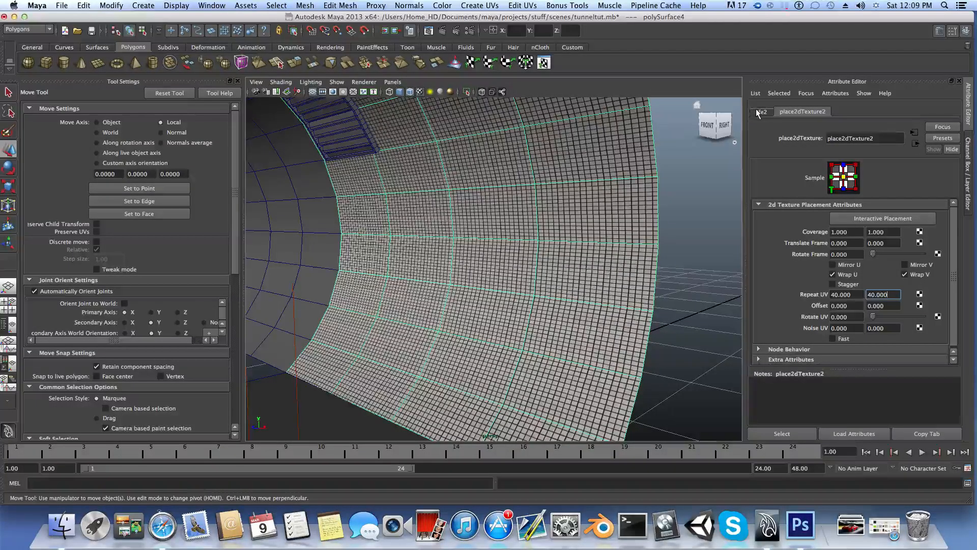
{"action": "left_click", "coordinate": [914, 147]}
{"action": "left_click", "coordinate": [915, 148]}
{"action": "left_click", "coordinate": [914, 147]}
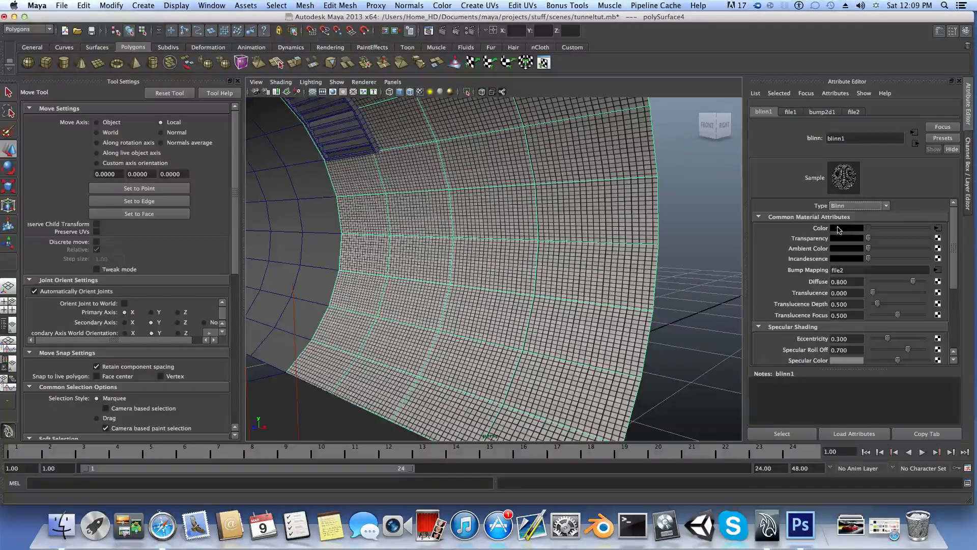
{"action": "left_click", "coordinate": [938, 230]}
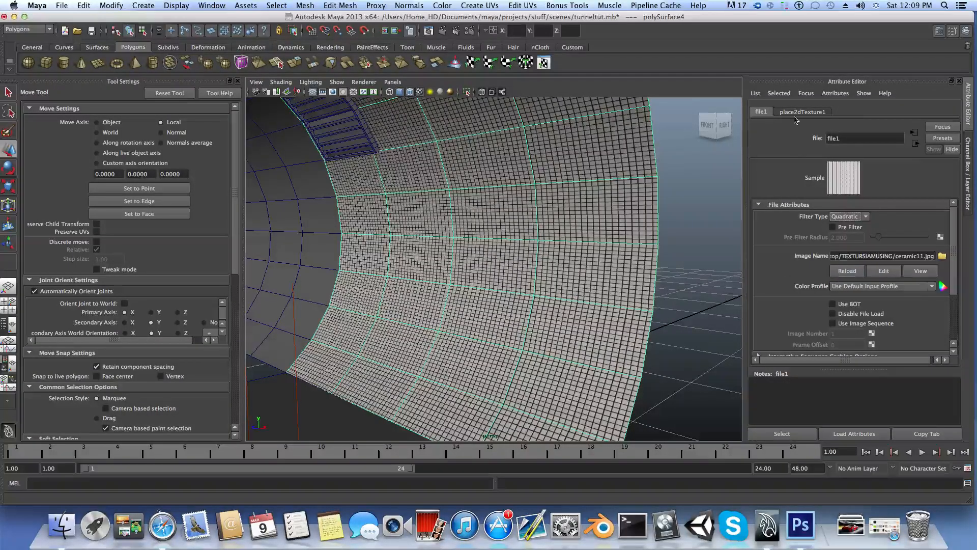
{"action": "left_click", "coordinate": [797, 112]}
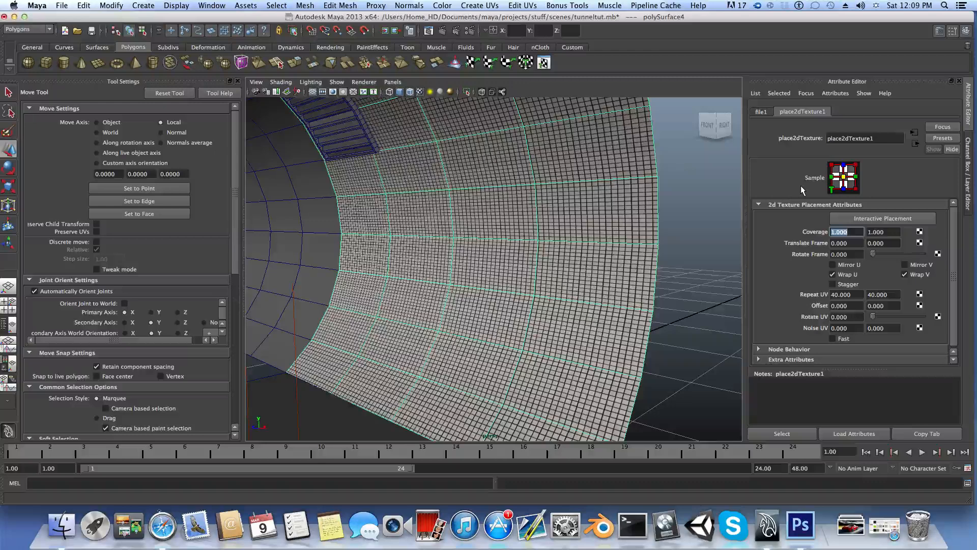
{"action": "left_click", "coordinate": [915, 144]}
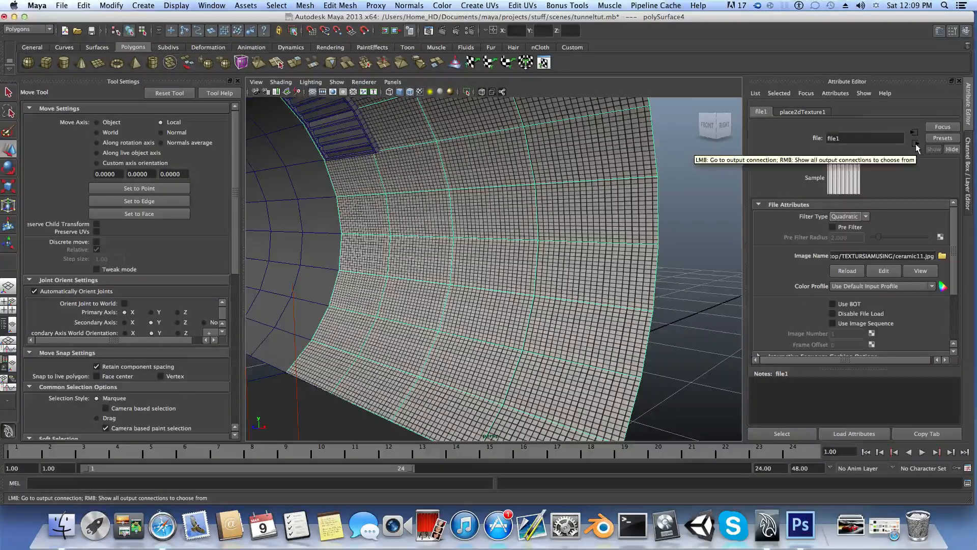
{"action": "left_click", "coordinate": [915, 144]}
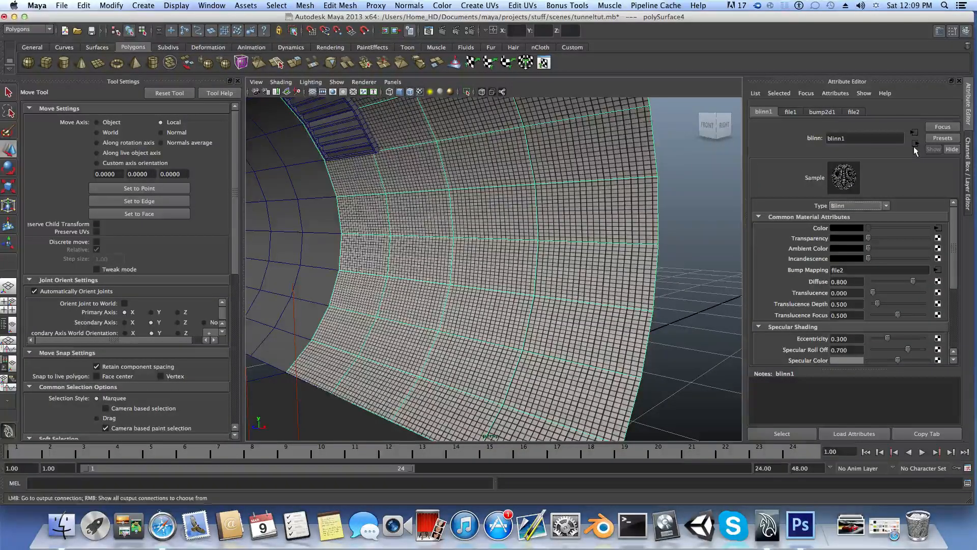
{"action": "left_click", "coordinate": [937, 269]}
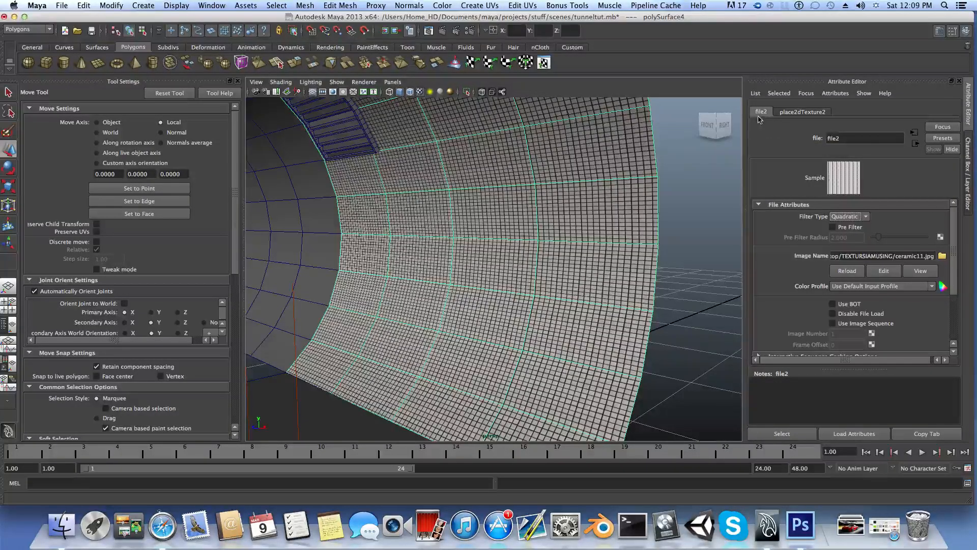
Step: Check the 2D placement settings of the bump map's file texture and return to the blinn1 material's attributes
{"action": "left_click", "coordinate": [914, 136]}
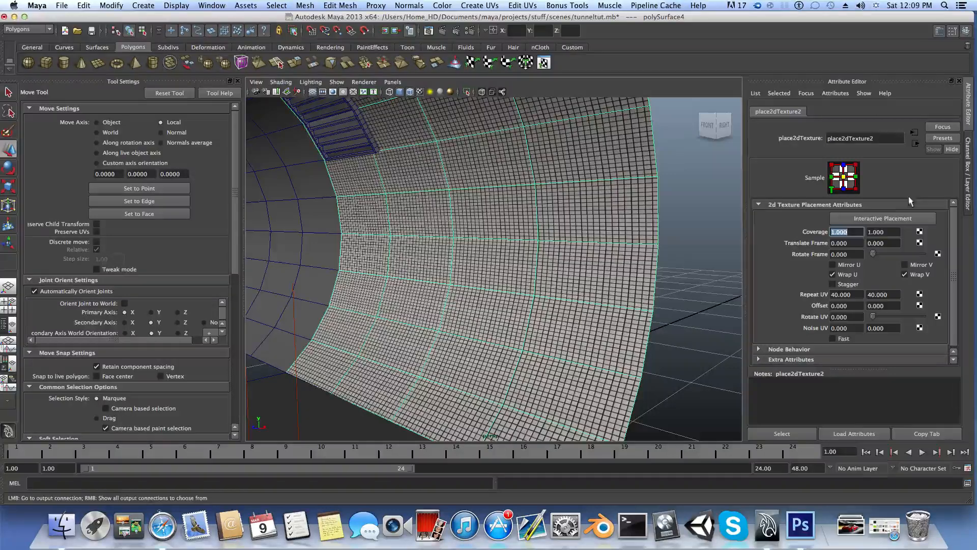
{"action": "left_click", "coordinate": [915, 144]}
{"action": "left_click", "coordinate": [916, 144]}
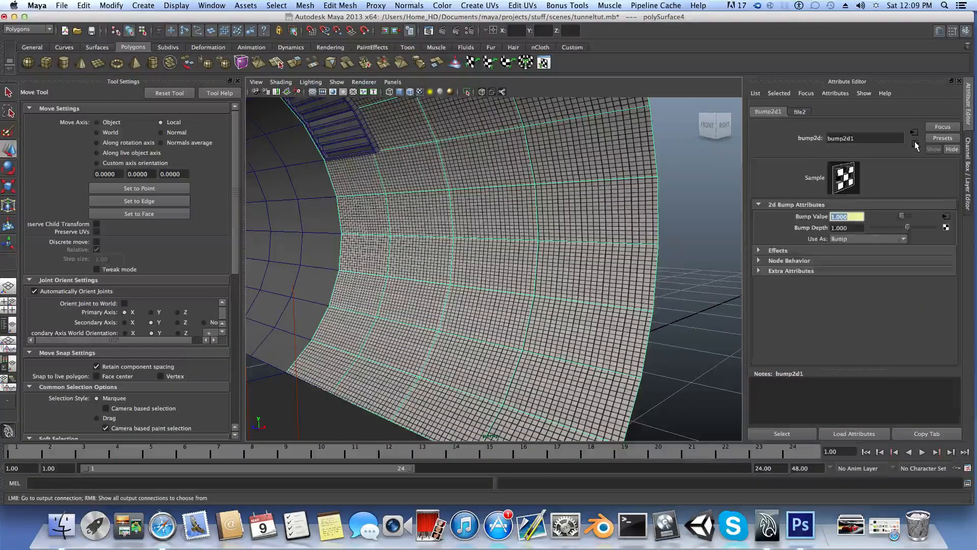
{"action": "left_click", "coordinate": [916, 144]}
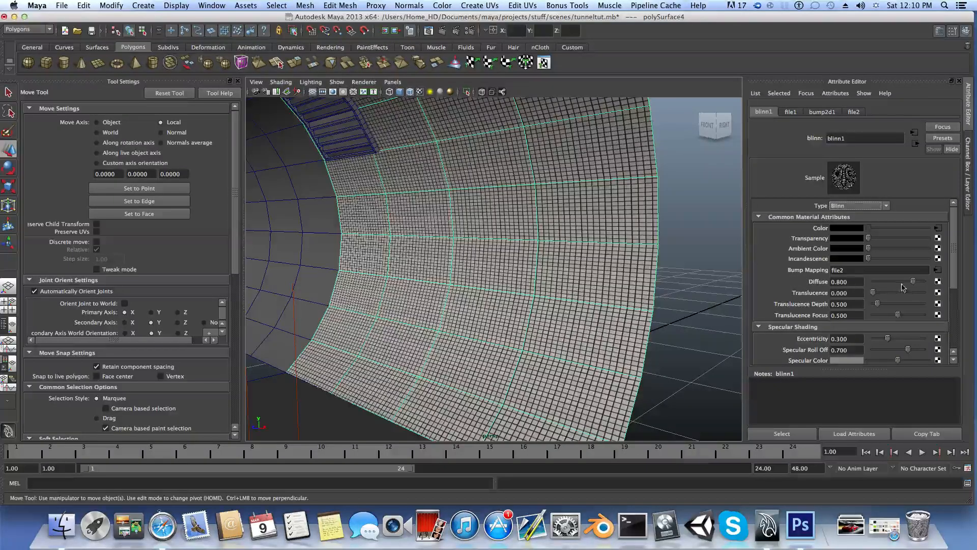
Step: Lower the blinn1 material's Diffuse to about 0.667 and its Reflectivity to about 0.232
{"action": "left_click_drag", "start_coordinate": [914, 284], "coordinate": [908, 285]}
{"action": "scroll", "coordinate": [845, 303], "scroll_direction": "down", "scroll_amount": 2}
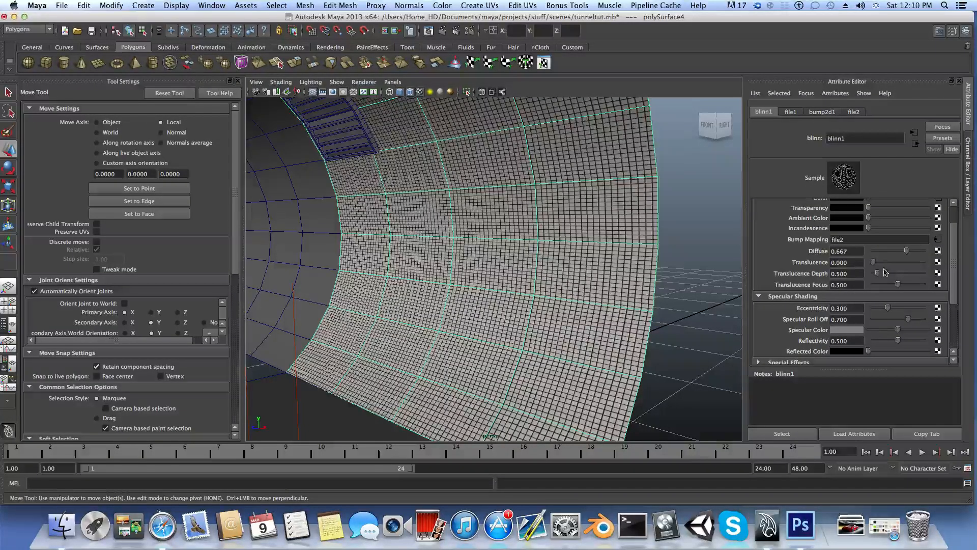
{"action": "scroll", "coordinate": [872, 331], "scroll_direction": "down", "scroll_amount": 2}
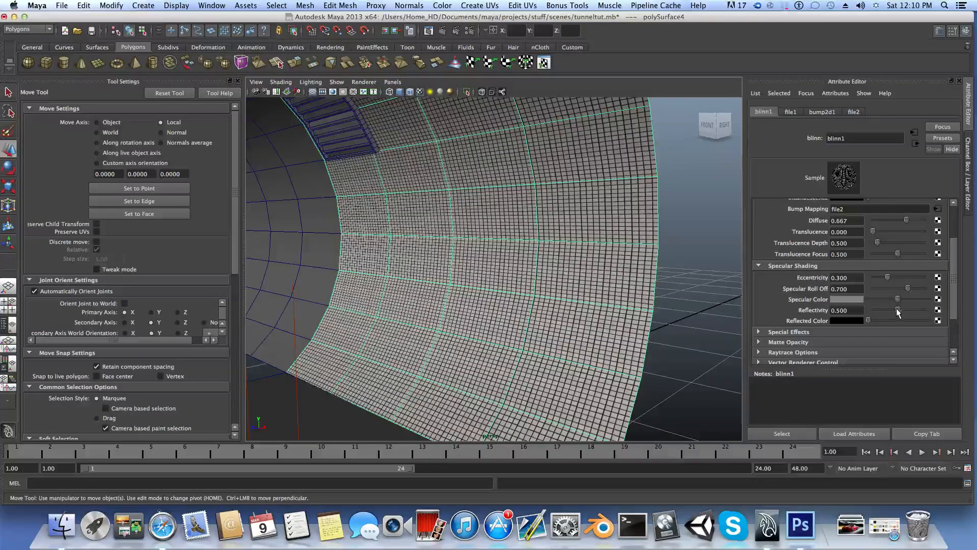
{"action": "left_click_drag", "start_coordinate": [900, 312], "coordinate": [885, 314]}
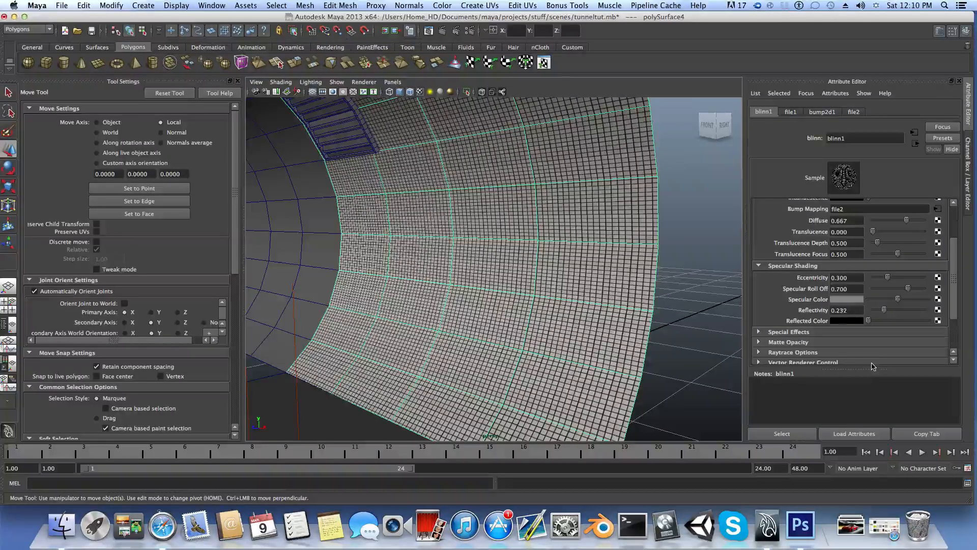
{"action": "scroll", "coordinate": [870, 356], "scroll_direction": "down", "scroll_amount": 3}
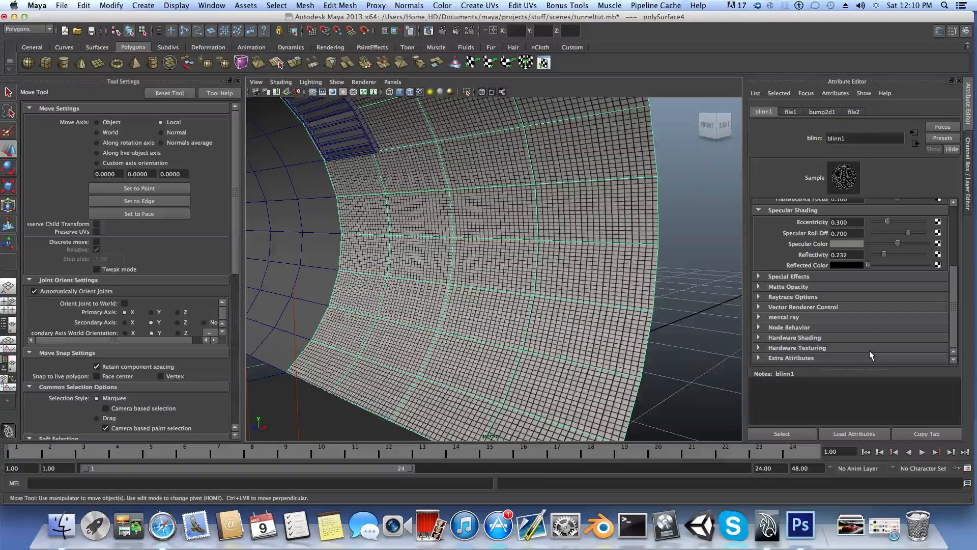
Step: In blinn1's mental ray photon attributes, disable Derive From Maya, take the settings from Maya and lower the shininess
{"action": "left_click", "coordinate": [794, 318]}
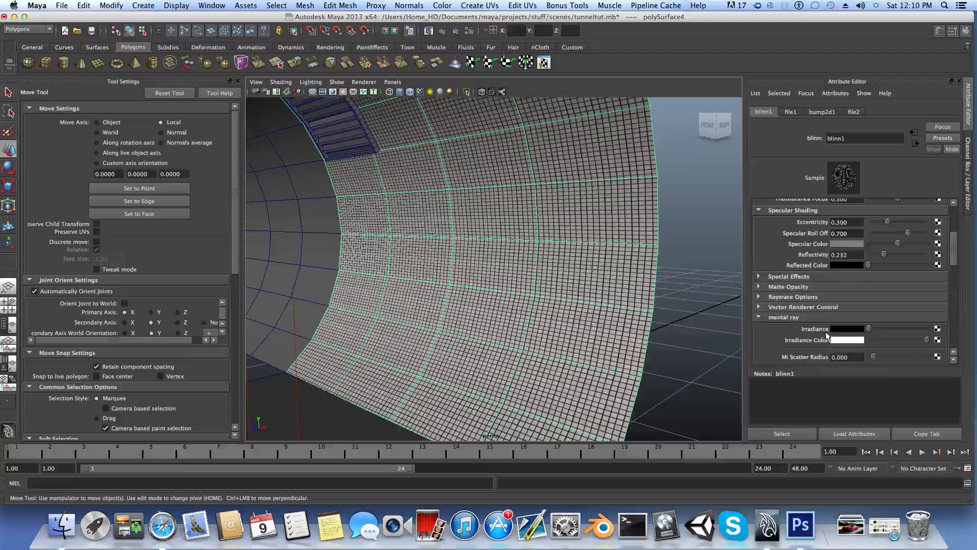
{"action": "scroll", "coordinate": [825, 333], "scroll_direction": "down", "scroll_amount": 3}
{"action": "scroll", "coordinate": [826, 331], "scroll_direction": "down", "scroll_amount": 6}
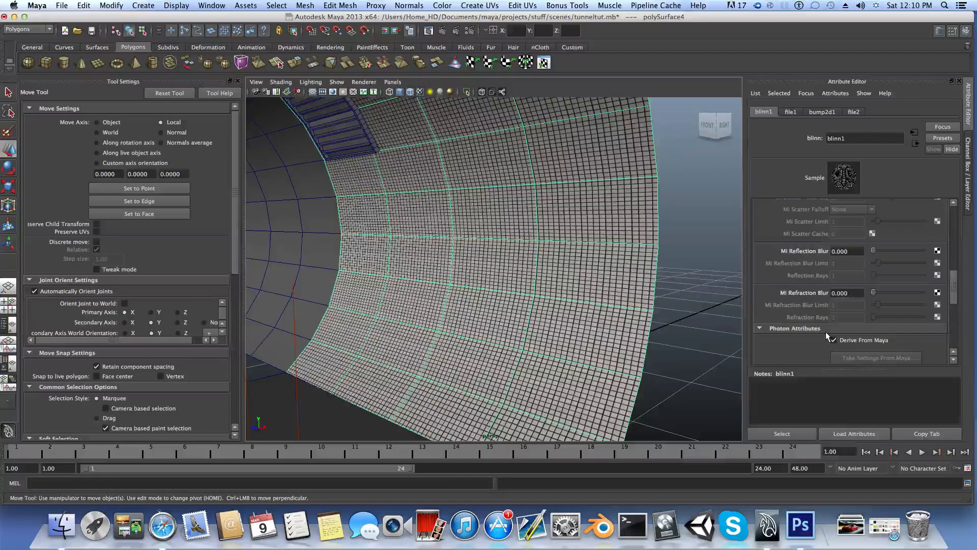
{"action": "scroll", "coordinate": [825, 331], "scroll_direction": "down", "scroll_amount": 3}
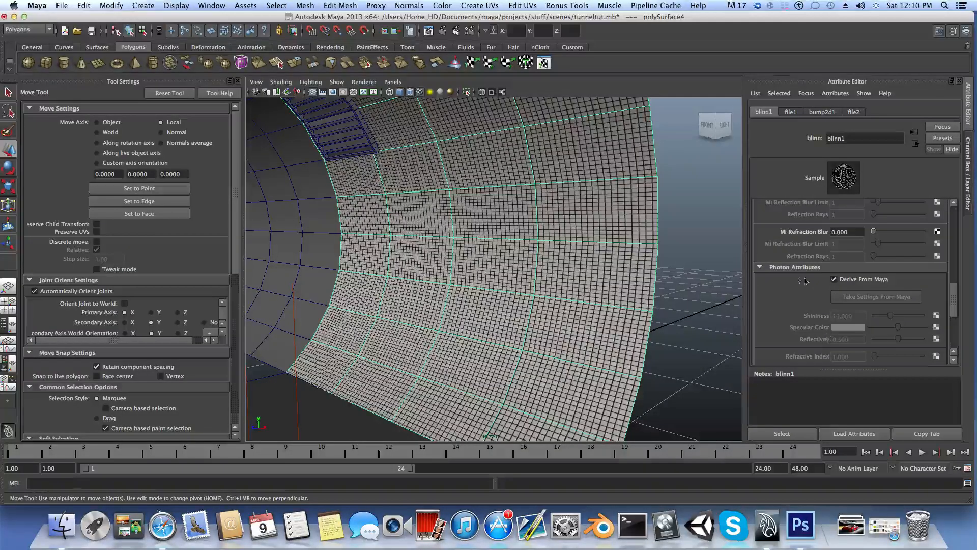
{"action": "left_click", "coordinate": [834, 279]}
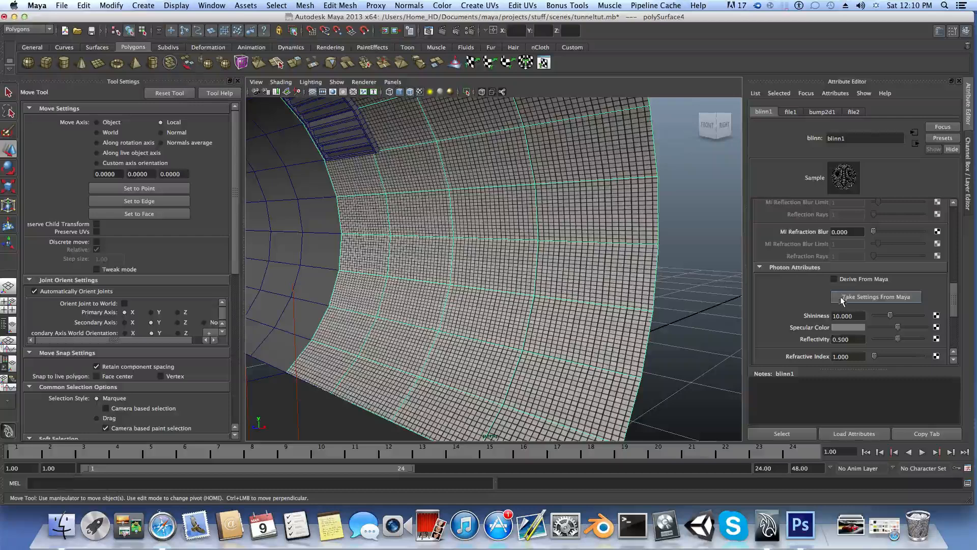
{"action": "left_click", "coordinate": [849, 298]}
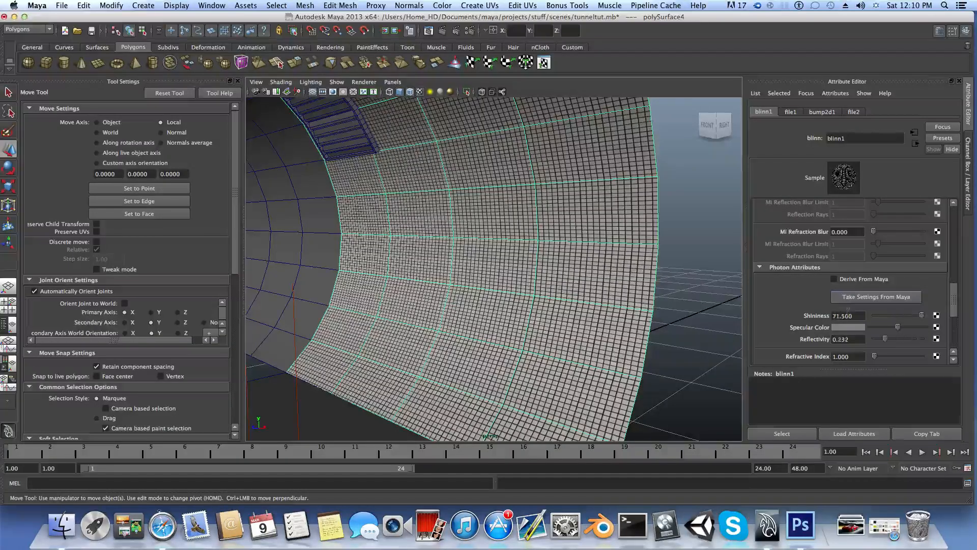
{"action": "left_click_drag", "start_coordinate": [922, 318], "coordinate": [905, 320]}
Step: Break the file texture connection on the Color attribute in blinn1's photon attributes
{"action": "scroll", "coordinate": [886, 329], "scroll_direction": "down", "scroll_amount": 4}
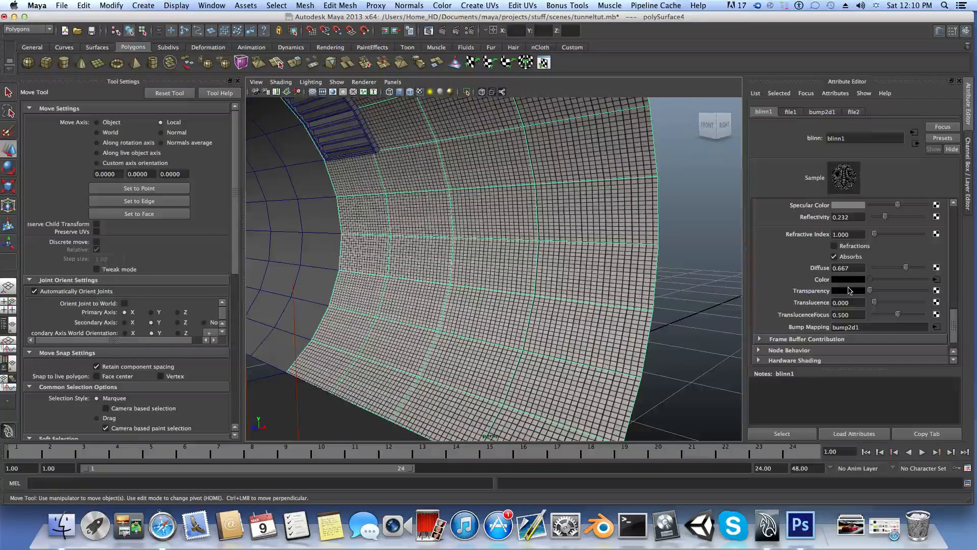
{"action": "right_click", "coordinate": [821, 283]}
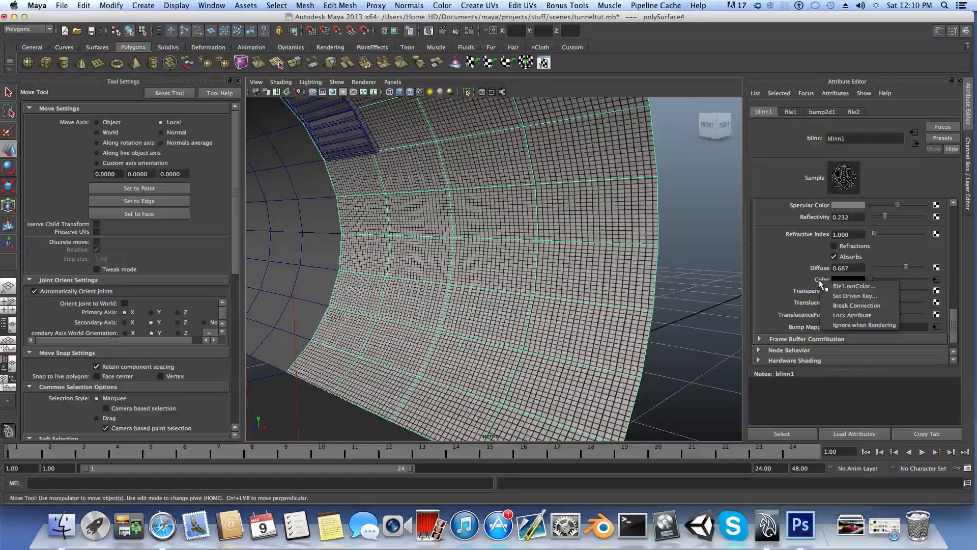
{"action": "left_click", "coordinate": [857, 306]}
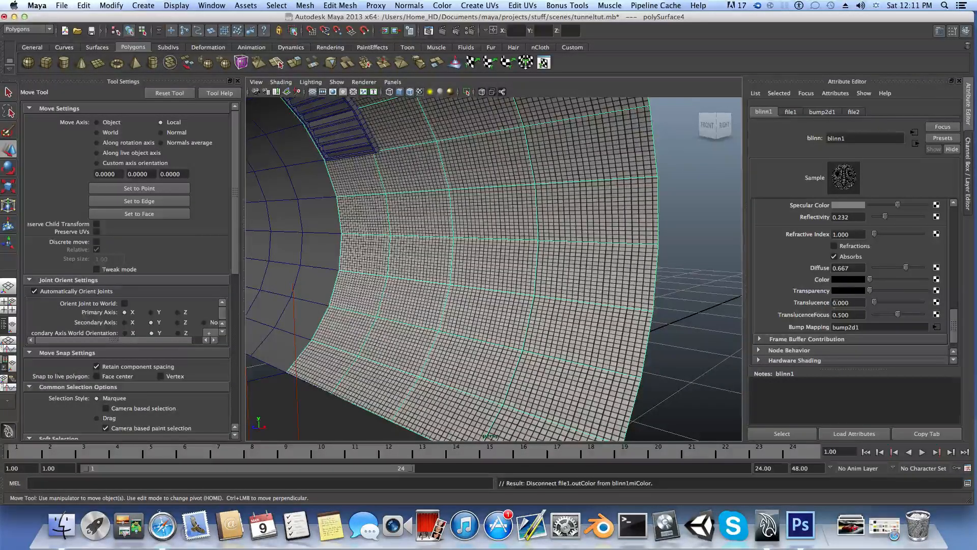
{"action": "left_click", "coordinate": [849, 283]}
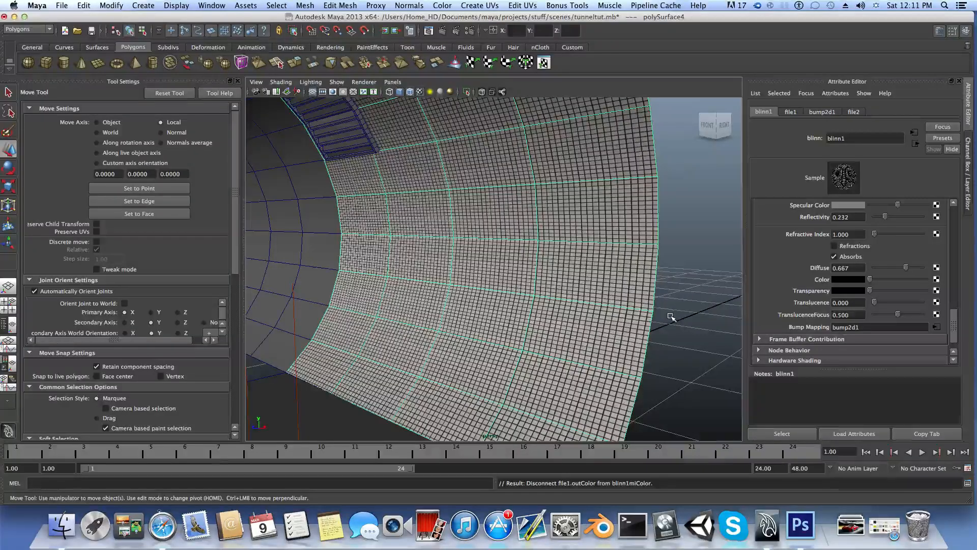
Step: Run an IPR preview render of a rectangular region on the tiled tunnel wall and close the render window
{"action": "left_click_drag", "start_coordinate": [668, 318], "coordinate": [665, 319], "text": "alt"}
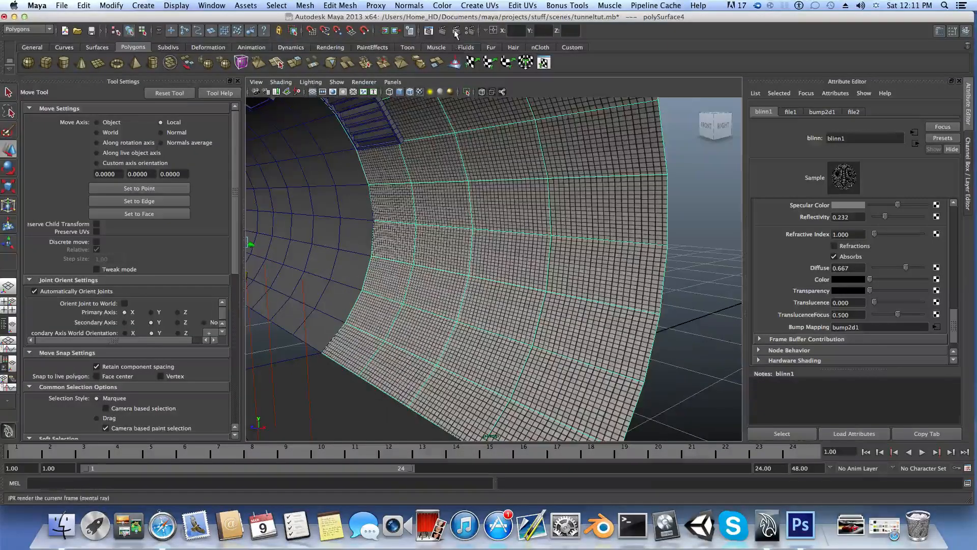
{"action": "left_click", "coordinate": [455, 31]}
{"action": "left_click_drag", "start_coordinate": [307, 196], "coordinate": [452, 280]}
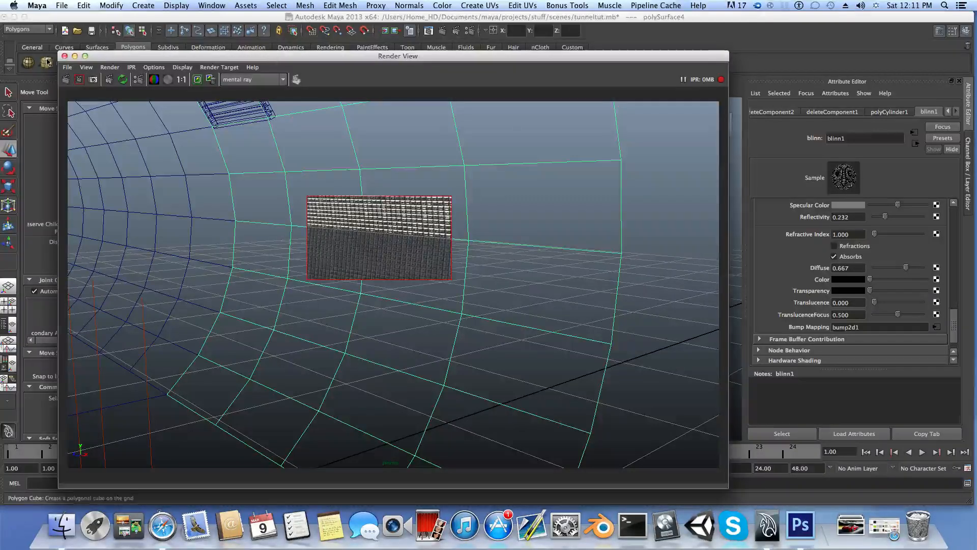
{"action": "left_click", "coordinate": [65, 58]}
Step: Assign the existing blinn1 material to the far section of the tunnel wall
{"action": "left_click_drag", "start_coordinate": [476, 262], "coordinate": [484, 293], "text": "alt"}
{"action": "left_click", "coordinate": [447, 247]}
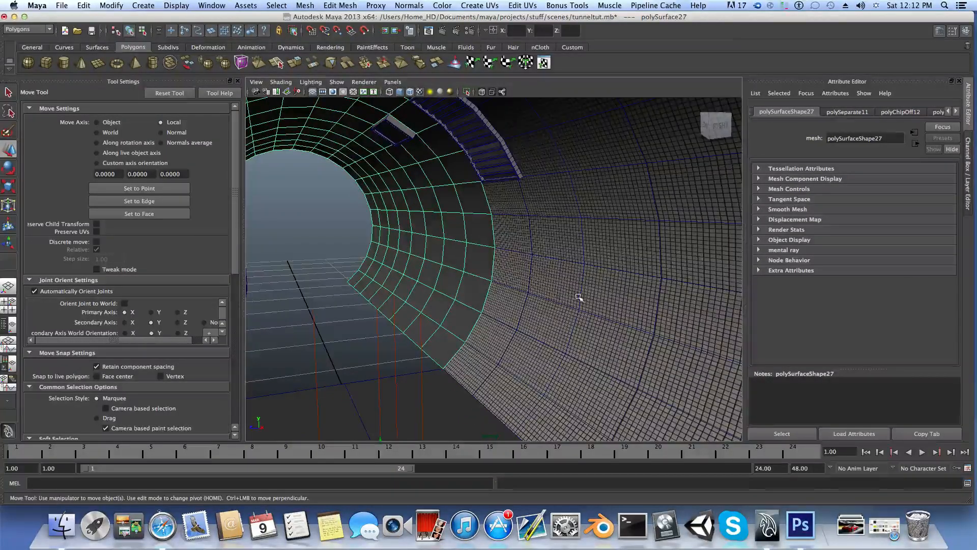
{"action": "right_click", "coordinate": [442, 244]}
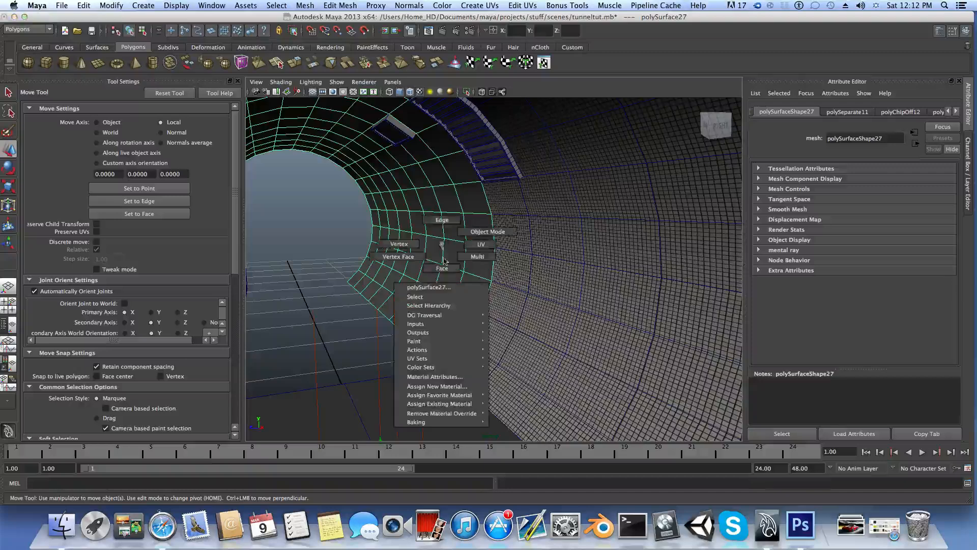
{"action": "mouse_move", "coordinate": [460, 406]}
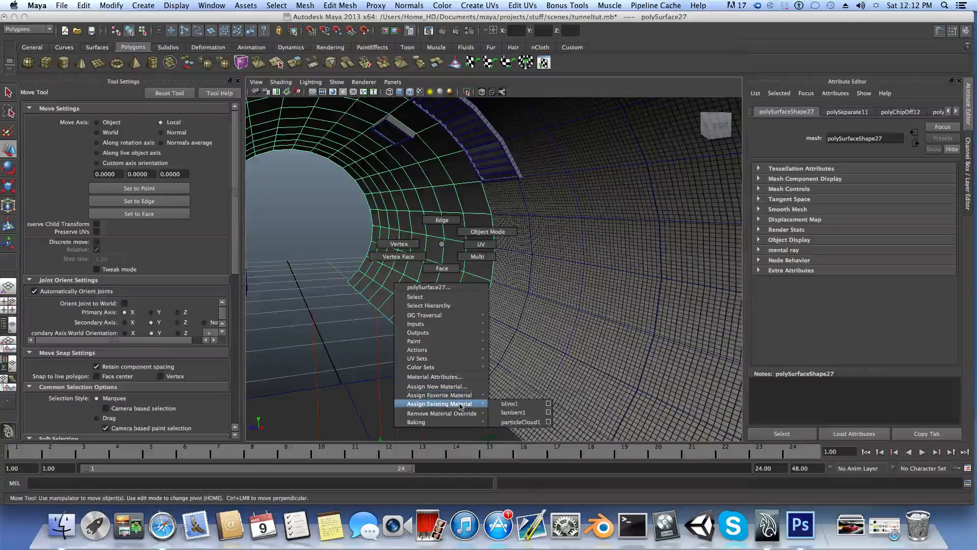
{"action": "left_click", "coordinate": [506, 404]}
Step: Examine how the tile texture lies on the far tunnel section compared with the neighbouring wall
{"action": "left_click_drag", "start_coordinate": [446, 329], "coordinate": [581, 328], "text": "alt"}
{"action": "scroll", "coordinate": [532, 332], "scroll_direction": "up", "scroll_amount": 10}
{"action": "right_click_drag", "start_coordinate": [581, 329], "coordinate": [555, 294], "text": "alt"}
{"action": "left_click_drag", "start_coordinate": [405, 292], "coordinate": [433, 300], "text": "alt"}
{"action": "right_click_drag", "start_coordinate": [433, 299], "coordinate": [453, 302], "text": "alt"}
{"action": "left_click_drag", "start_coordinate": [453, 302], "coordinate": [471, 308], "text": "alt"}
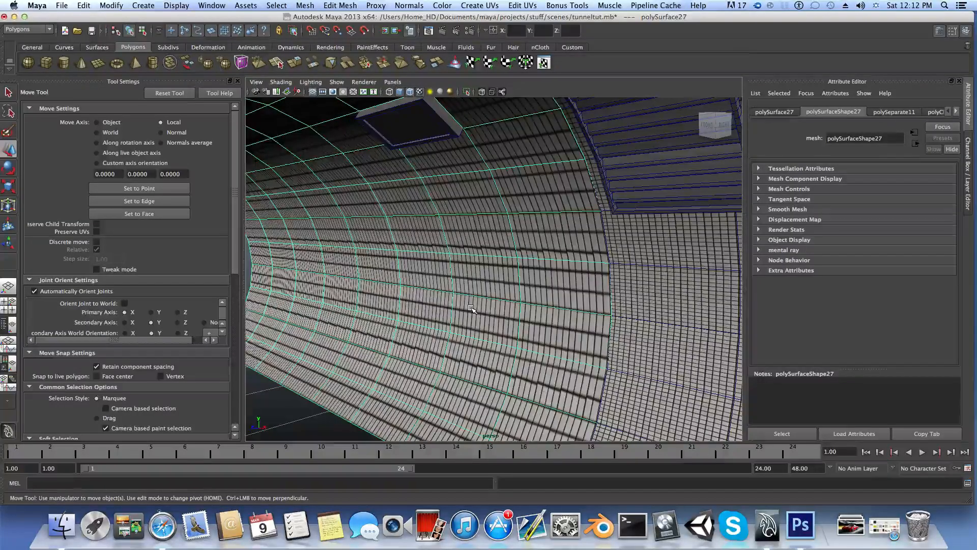
{"action": "left_click_drag", "start_coordinate": [471, 308], "coordinate": [510, 326], "text": "alt"}
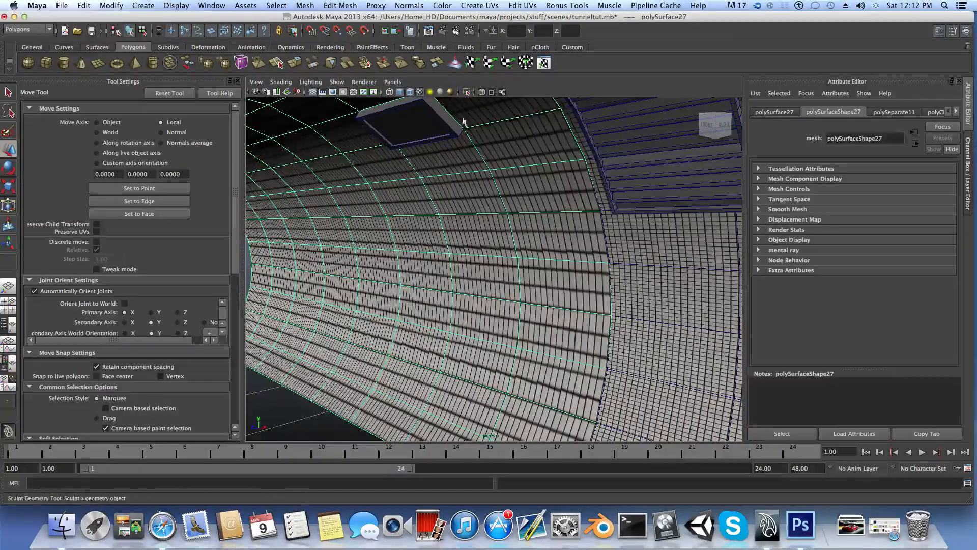
{"action": "mouse_move", "coordinate": [514, 239]}
{"action": "left_mouse_down", "text": "alt"}
{"action": "mouse_move", "coordinate": [454, 259]}
{"action": "mouse_move", "coordinate": [508, 224]}
{"action": "left_mouse_up", "text": "alt"}
{"action": "middle_click_drag", "start_coordinate": [508, 224], "coordinate": [426, 203], "text": "alt"}
{"action": "right_click_drag", "start_coordinate": [425, 203], "coordinate": [480, 231], "text": "alt"}
{"action": "left_click_drag", "start_coordinate": [480, 231], "coordinate": [513, 237], "text": "alt"}
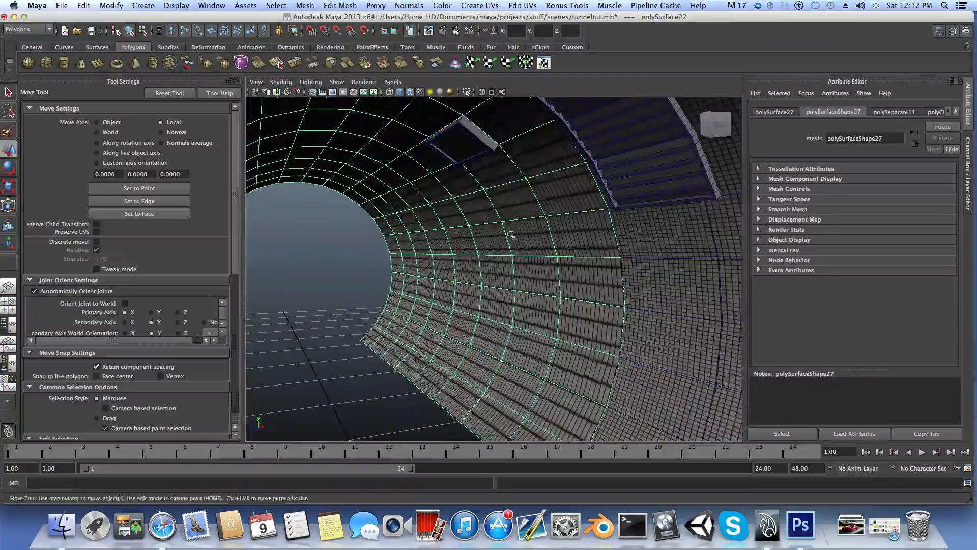
Step: Apply automatic UV mapping to the far tunnel section and deselect its projection manipulator
{"action": "left_click", "coordinate": [480, 6]}
{"action": "left_click", "coordinate": [501, 50]}
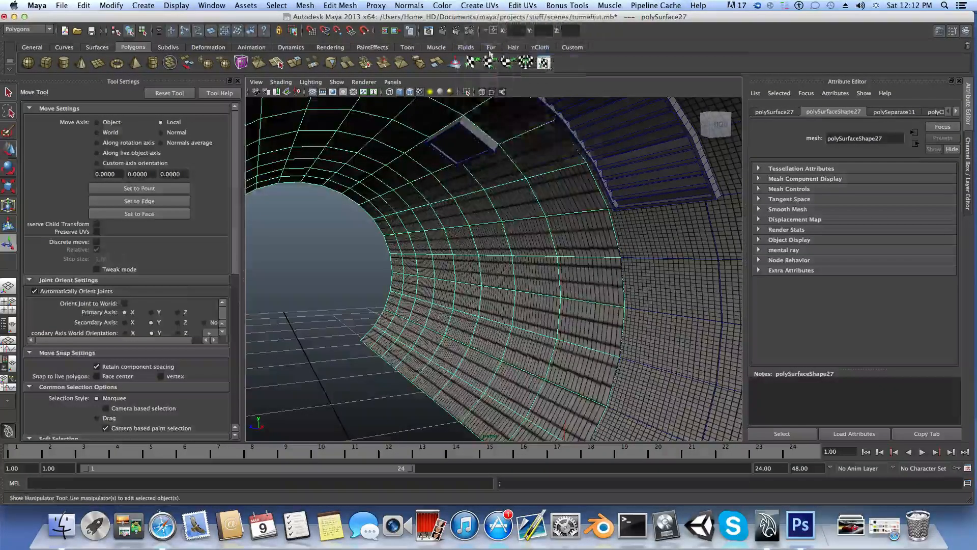
{"action": "left_click_drag", "start_coordinate": [525, 316], "coordinate": [504, 301], "text": "alt"}
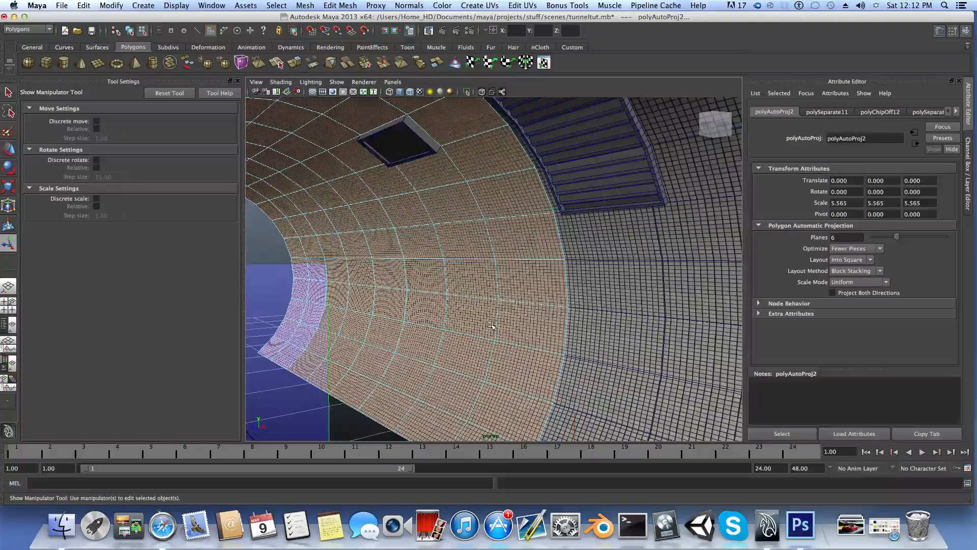
{"action": "scroll", "coordinate": [462, 324], "scroll_direction": "down", "scroll_amount": 10}
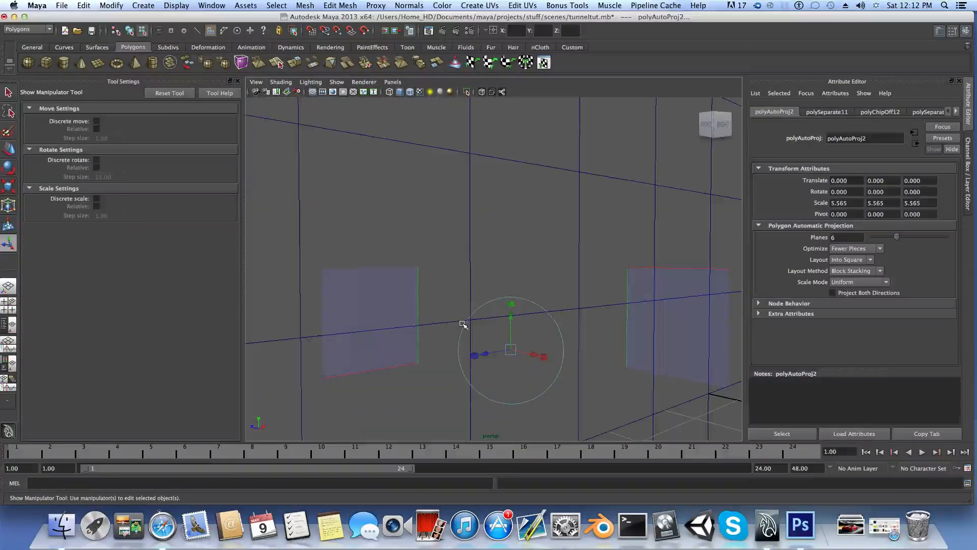
{"action": "left_click", "coordinate": [463, 324]}
{"action": "scroll", "coordinate": [460, 323], "scroll_direction": "up", "scroll_amount": 8}
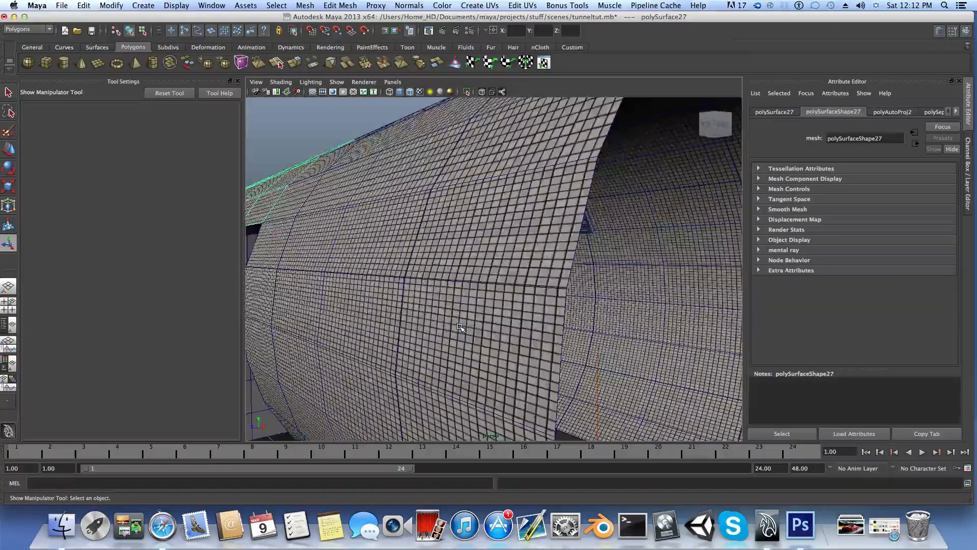
Step: Frame the perspective view inside the tunnel, looking down its length towards the far opening
{"action": "left_click_drag", "start_coordinate": [459, 305], "coordinate": [484, 310], "text": "alt"}
{"action": "scroll", "coordinate": [440, 305], "scroll_direction": "up", "scroll_amount": 5}
{"action": "middle_click_drag", "start_coordinate": [343, 265], "coordinate": [445, 289], "text": "alt"}
{"action": "left_click_drag", "start_coordinate": [445, 289], "coordinate": [405, 294], "text": "alt"}
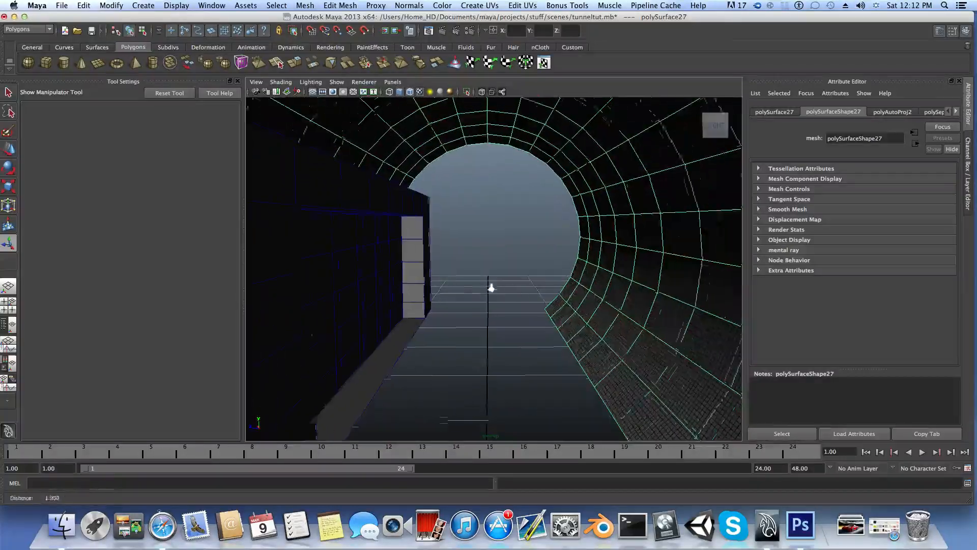
{"action": "right_click_drag", "start_coordinate": [491, 286], "coordinate": [441, 305], "text": "alt"}
{"action": "middle_click_drag", "start_coordinate": [441, 306], "coordinate": [432, 273], "text": "alt"}
{"action": "right_click_drag", "start_coordinate": [431, 273], "coordinate": [493, 281], "text": "alt"}
{"action": "left_click_drag", "start_coordinate": [492, 281], "coordinate": [482, 297], "text": "alt"}
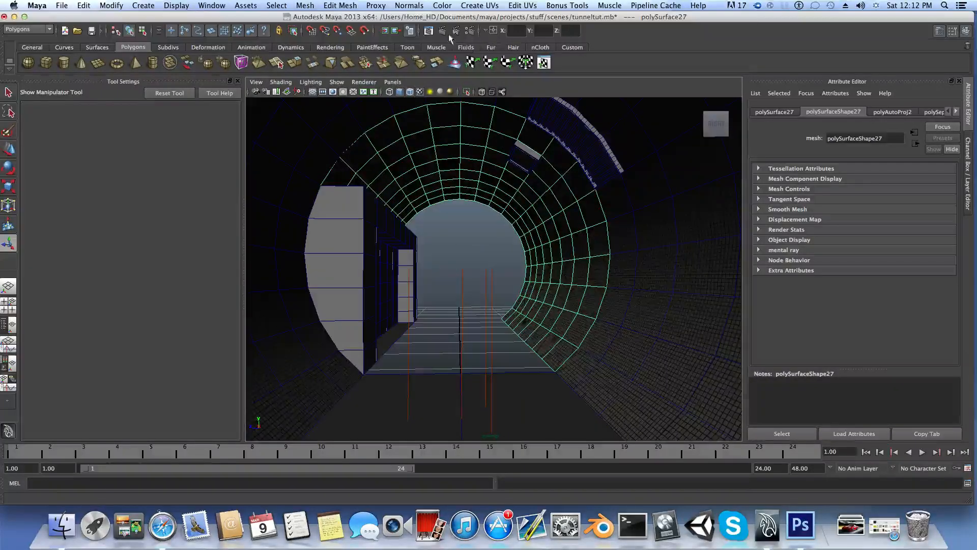
{"action": "left_click_drag", "start_coordinate": [479, 111], "coordinate": [469, 109], "text": "alt"}
Step: Check the anti-aliasing sample levels in the mental ray render quality settings
{"action": "left_click", "coordinate": [470, 30]}
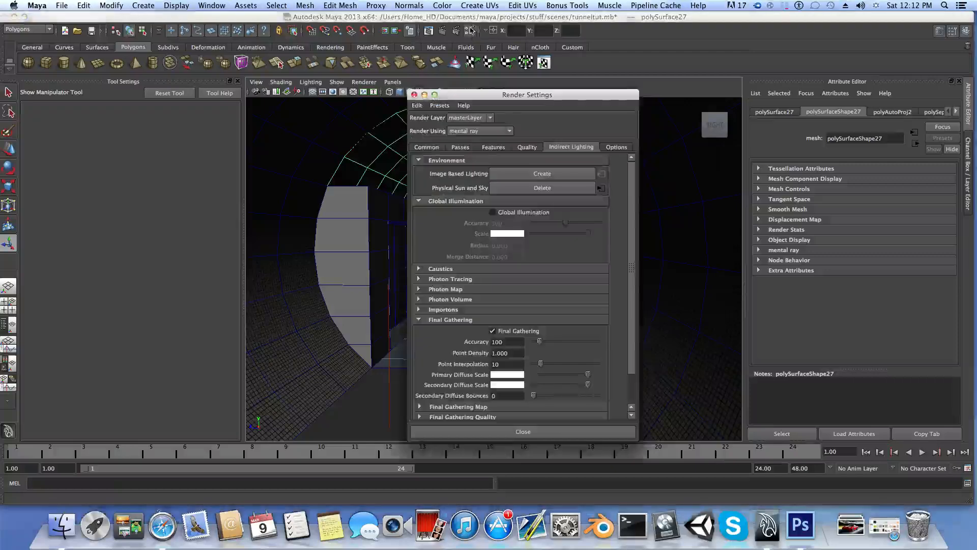
{"action": "left_click", "coordinate": [520, 147]}
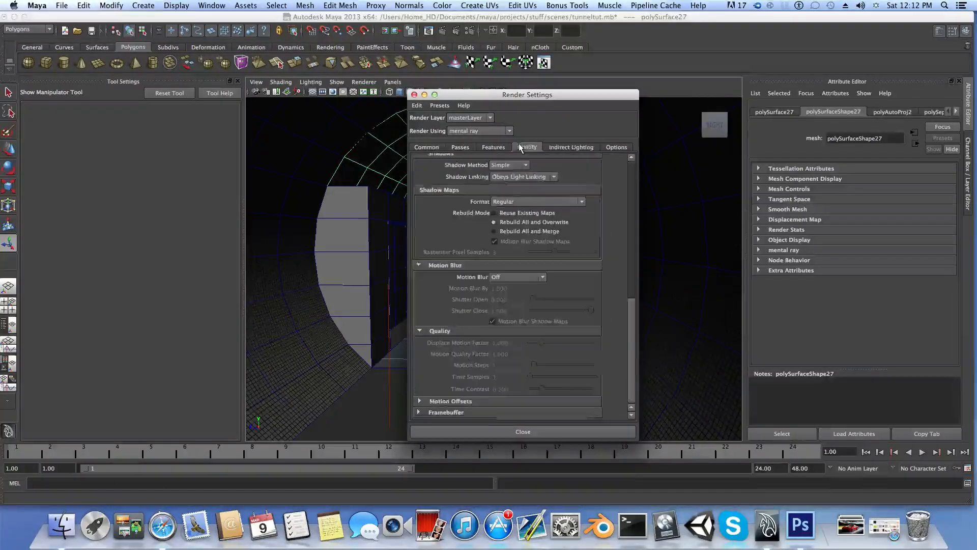
{"action": "scroll", "coordinate": [489, 235], "scroll_direction": "up", "scroll_amount": 3}
{"action": "scroll", "coordinate": [489, 235], "scroll_direction": "up", "scroll_amount": 10}
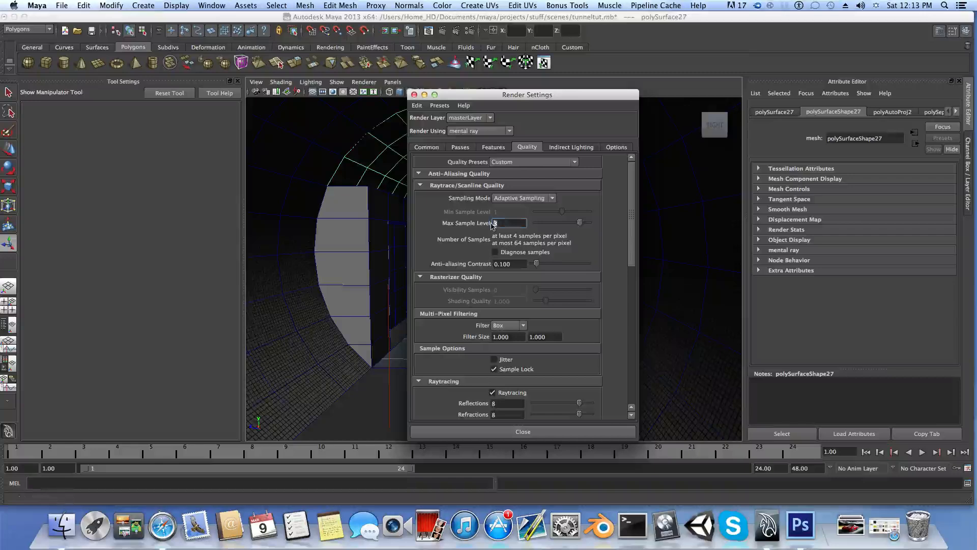
{"action": "left_click", "coordinate": [493, 433]}
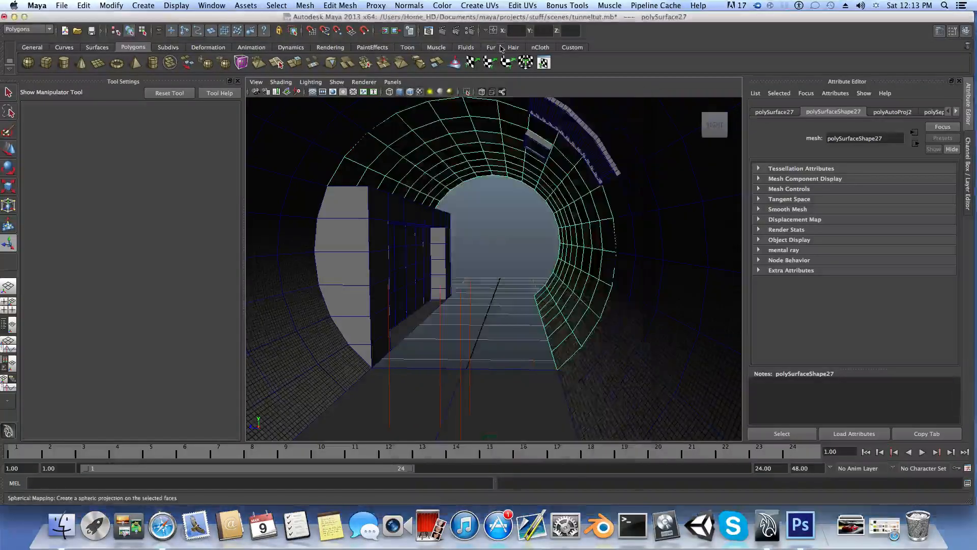
Step: Fine-tune the view down the tunnel and render the current frame with mental ray
{"action": "left_click_drag", "start_coordinate": [441, 190], "coordinate": [457, 184], "text": "alt"}
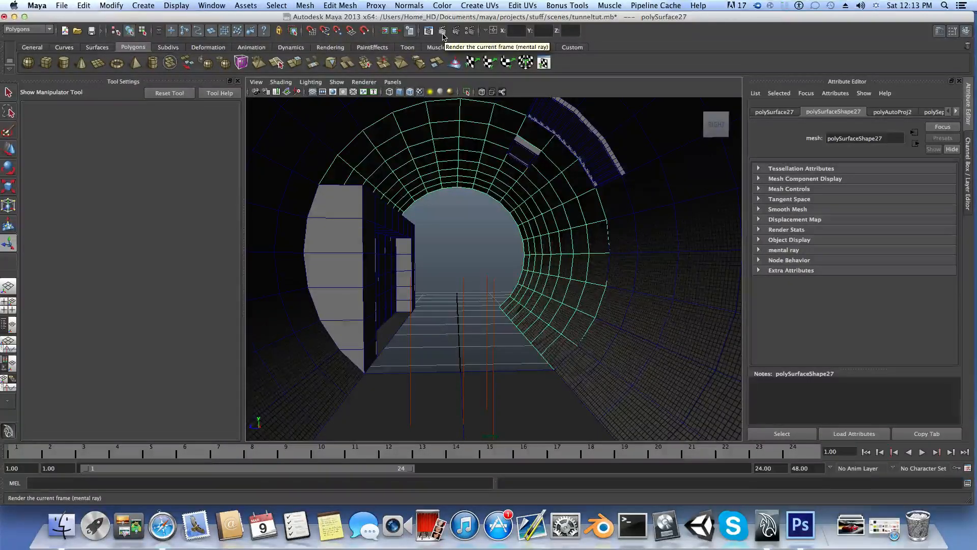
{"action": "left_click_drag", "start_coordinate": [556, 261], "coordinate": [560, 273], "text": "alt"}
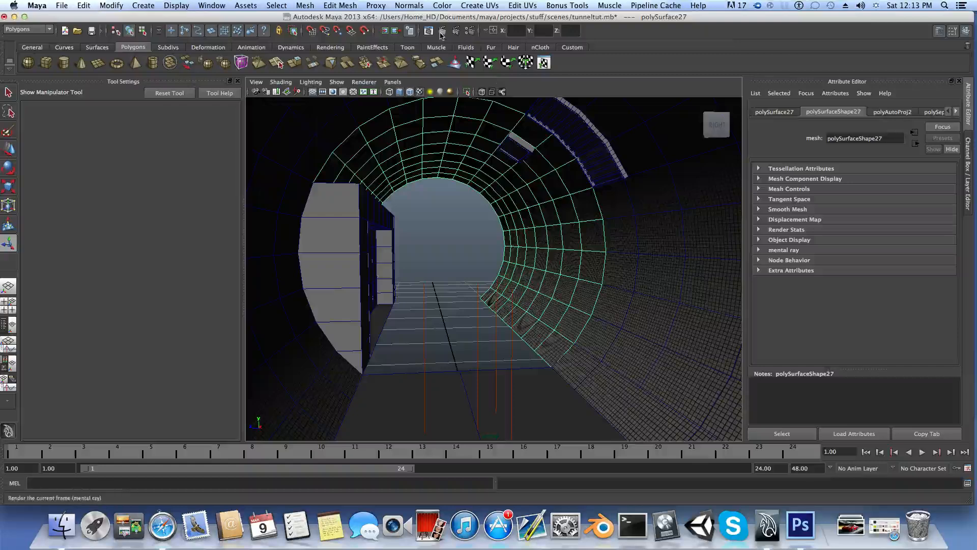
{"action": "left_click", "coordinate": [442, 31]}
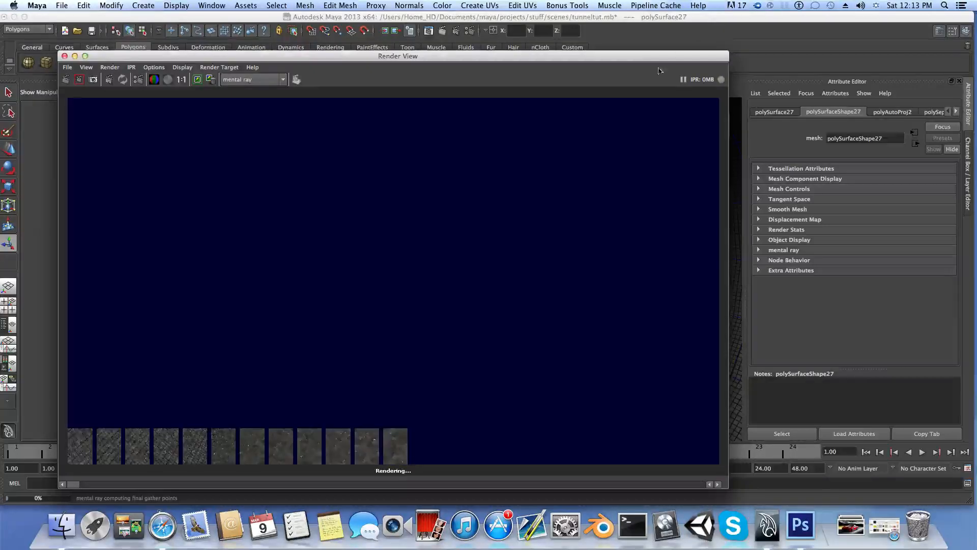
{"action": "left_click_drag", "start_coordinate": [654, 57], "coordinate": [651, 65]}
{"action": "left_click_drag", "start_coordinate": [669, 17], "coordinate": [662, 40]}
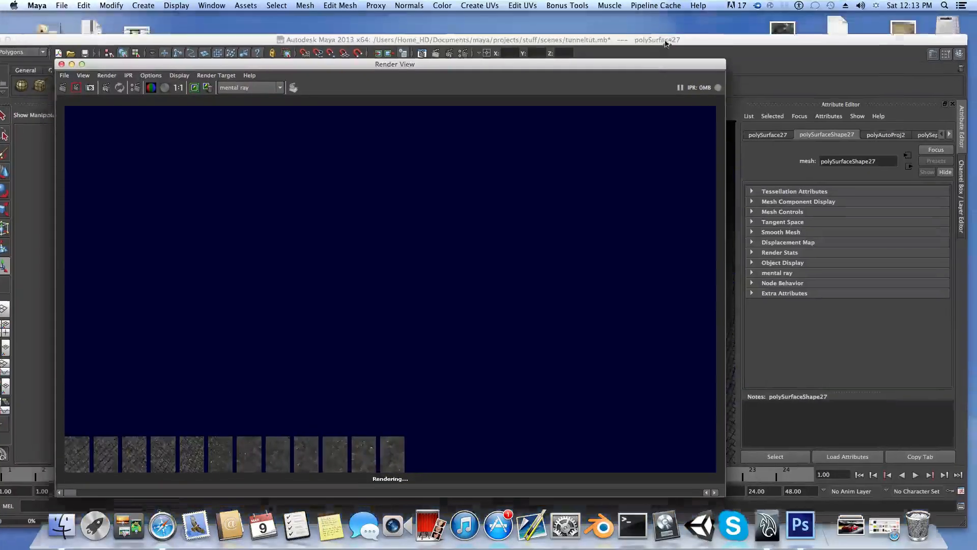
{"action": "left_click", "coordinate": [682, 21]}
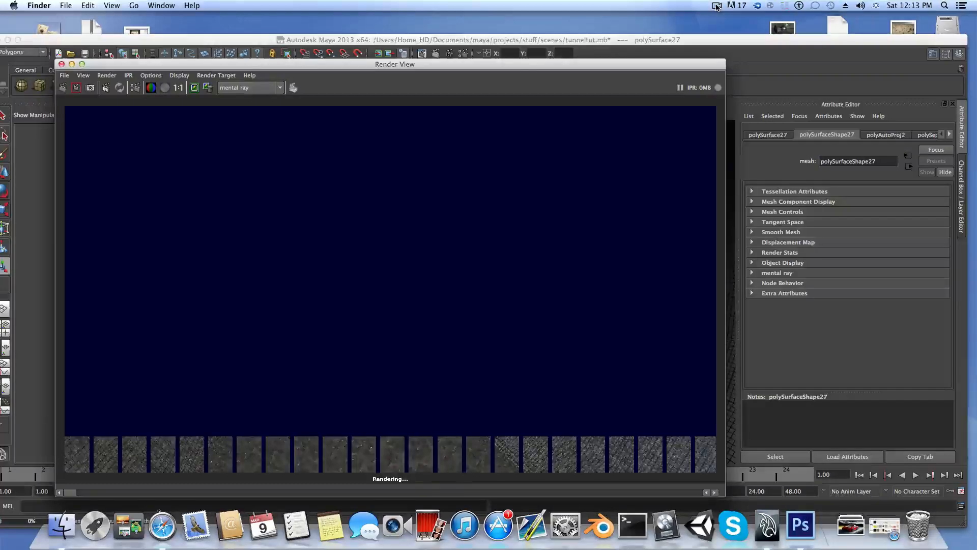
{"action": "left_click", "coordinate": [716, 6]}
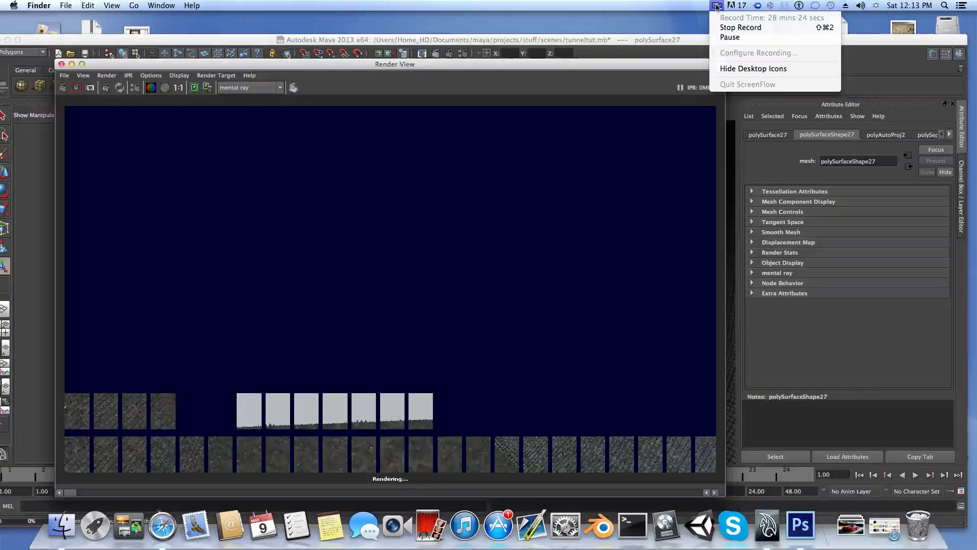
{"action": "left_click", "coordinate": [729, 37]}
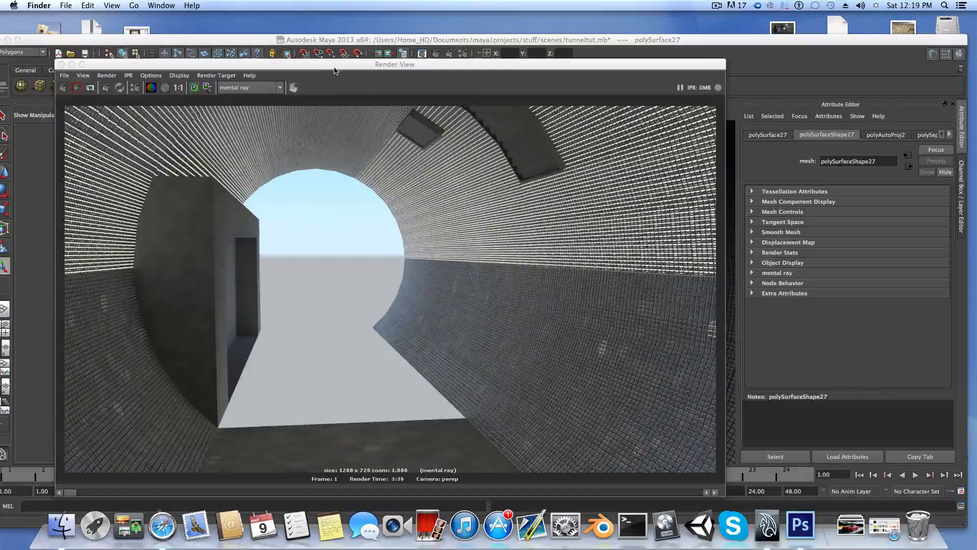
{"action": "left_click_drag", "start_coordinate": [334, 71], "coordinate": [357, 64]}
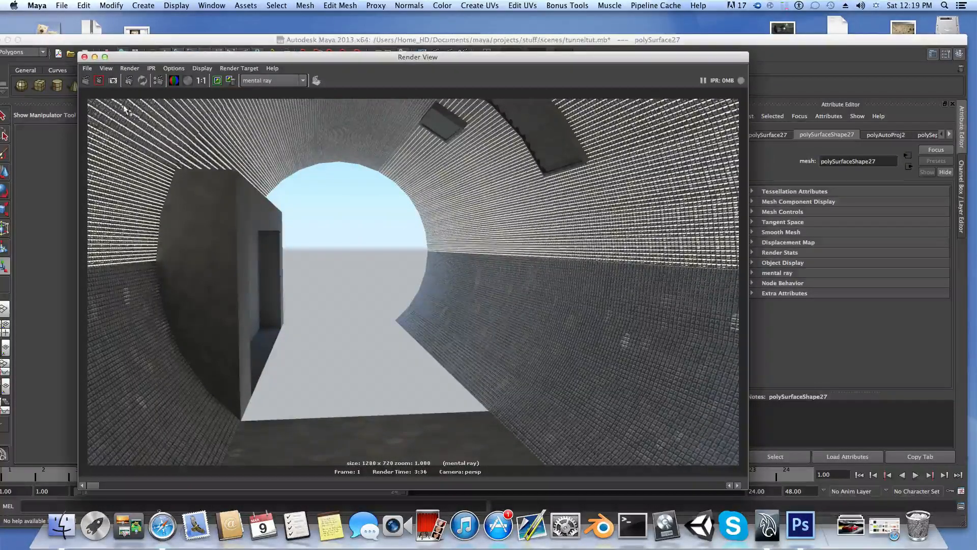
Step: Keep the finished tunnel render in the Render View and close the window
{"action": "left_click", "coordinate": [216, 82]}
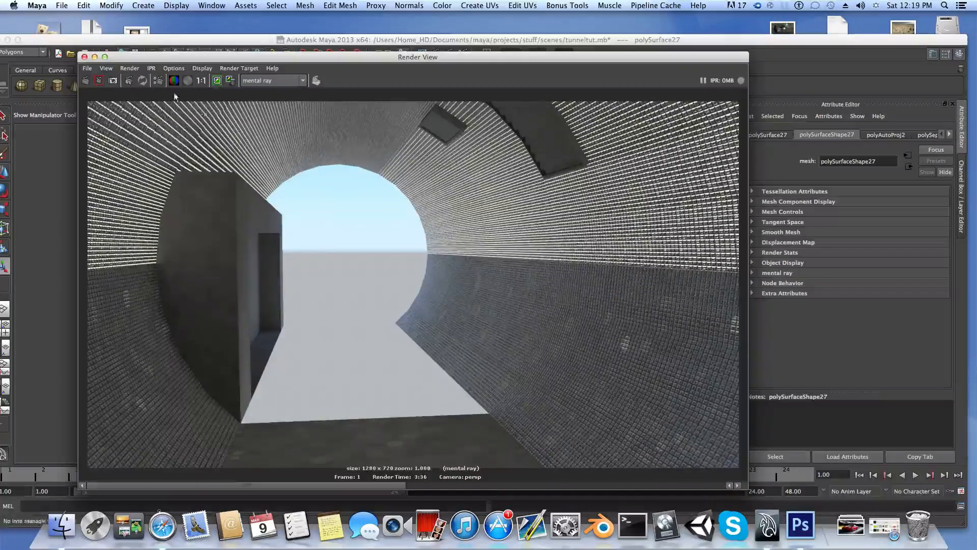
{"action": "left_click", "coordinate": [84, 57]}
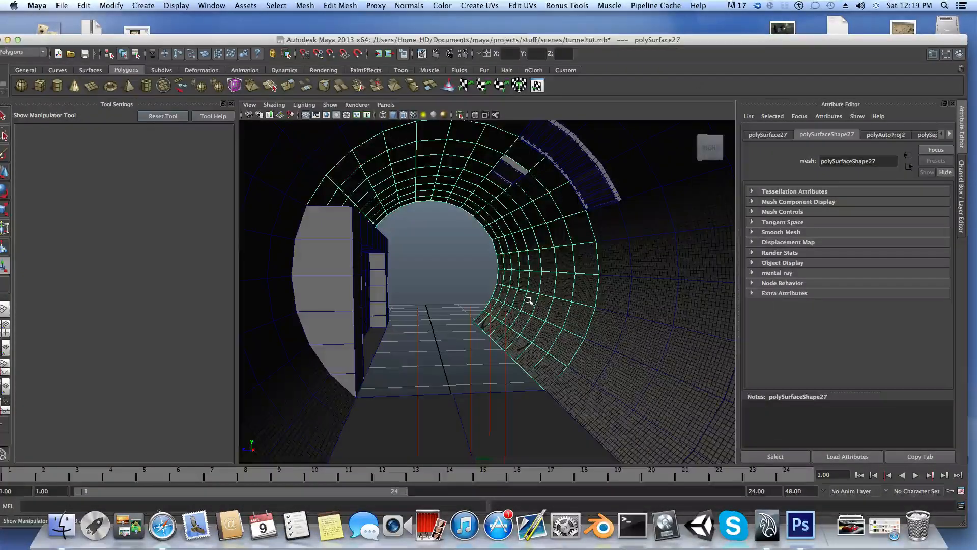
Step: Select the floor surface running down the middle of the tunnel
{"action": "left_click_drag", "start_coordinate": [522, 309], "coordinate": [475, 384], "text": "alt"}
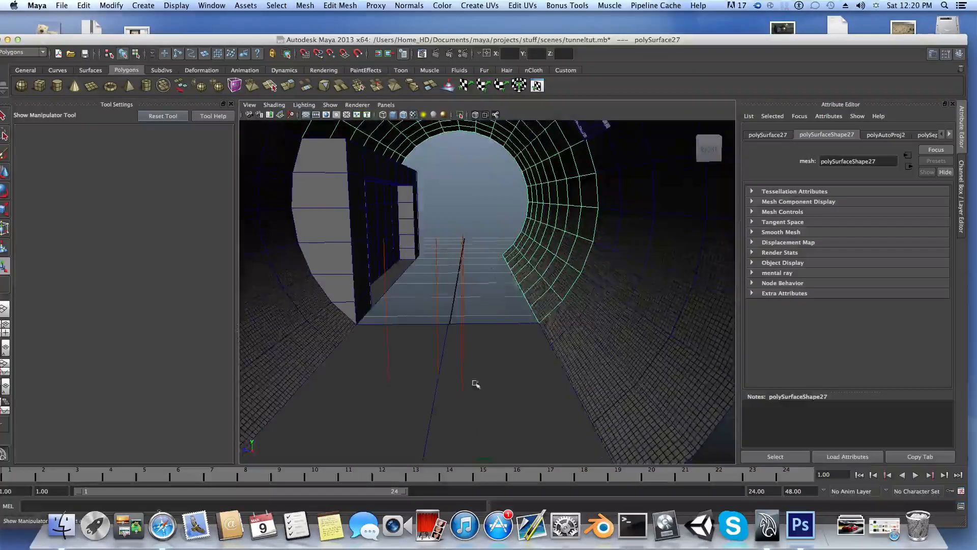
{"action": "left_click", "coordinate": [474, 410]}
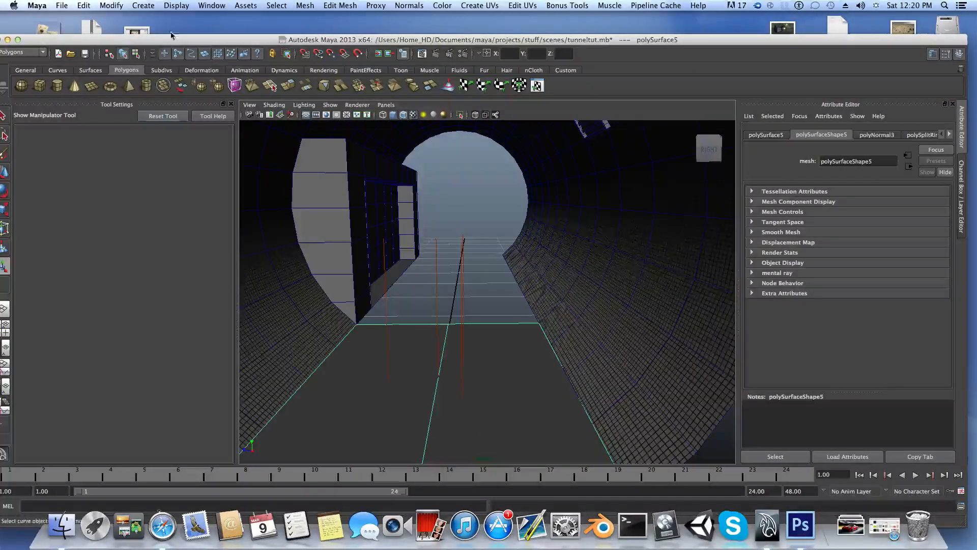
{"action": "left_click_drag", "start_coordinate": [171, 43], "coordinate": [178, 27]}
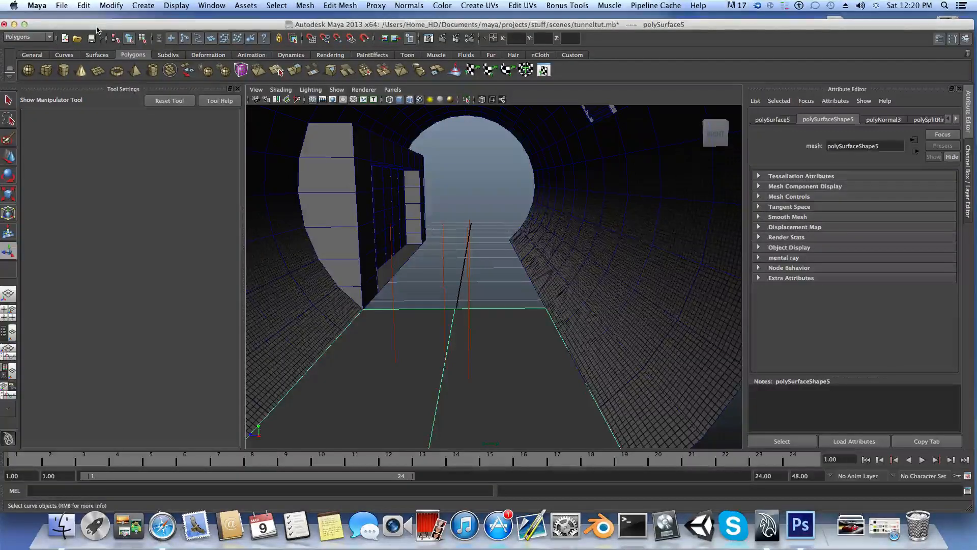
{"action": "scroll", "coordinate": [426, 335], "scroll_direction": "down", "scroll_amount": 2}
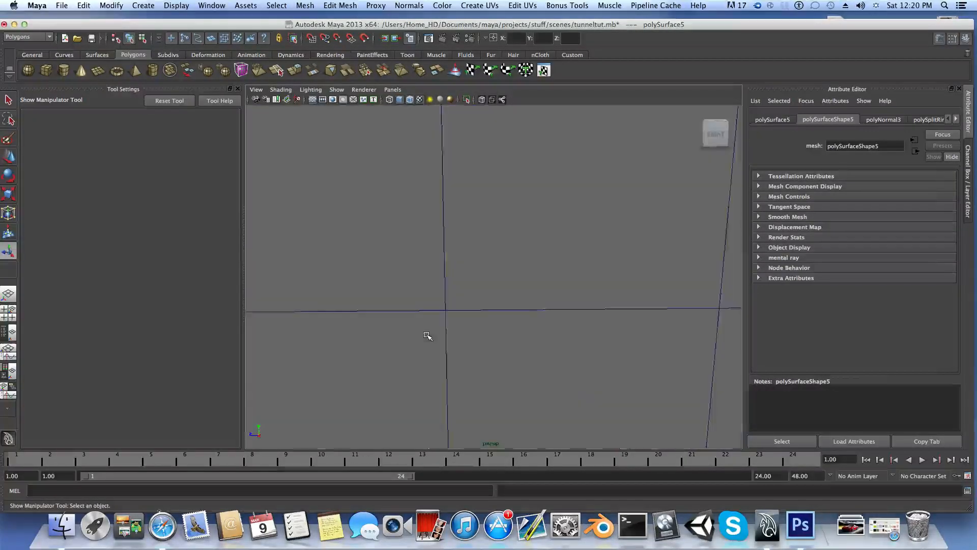
{"action": "scroll", "coordinate": [427, 336], "scroll_direction": "up", "scroll_amount": 2}
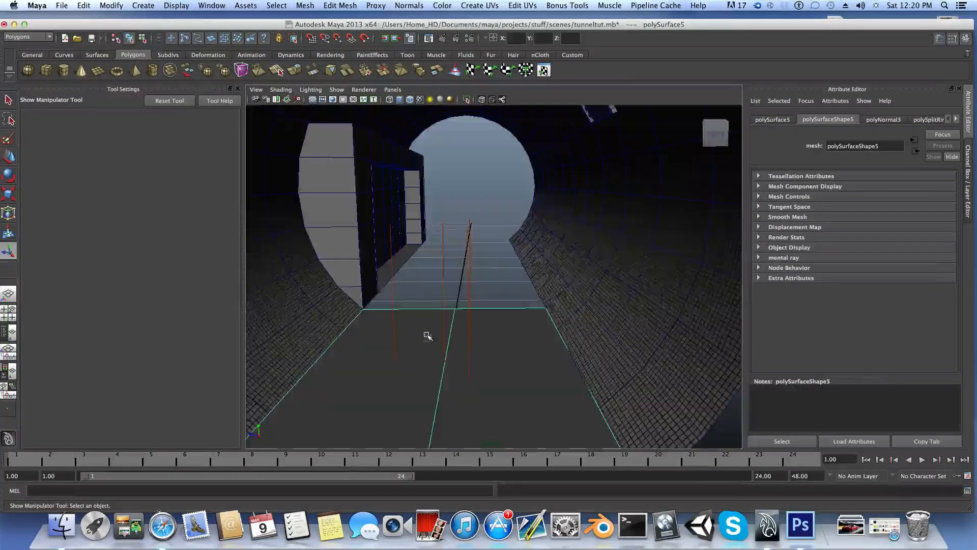
Step: Copy the road image from the TEXTURSIAMUSING folder to the desktop and place it above the CERAMIC.jpg texture
{"action": "left_click", "coordinate": [14, 24]}
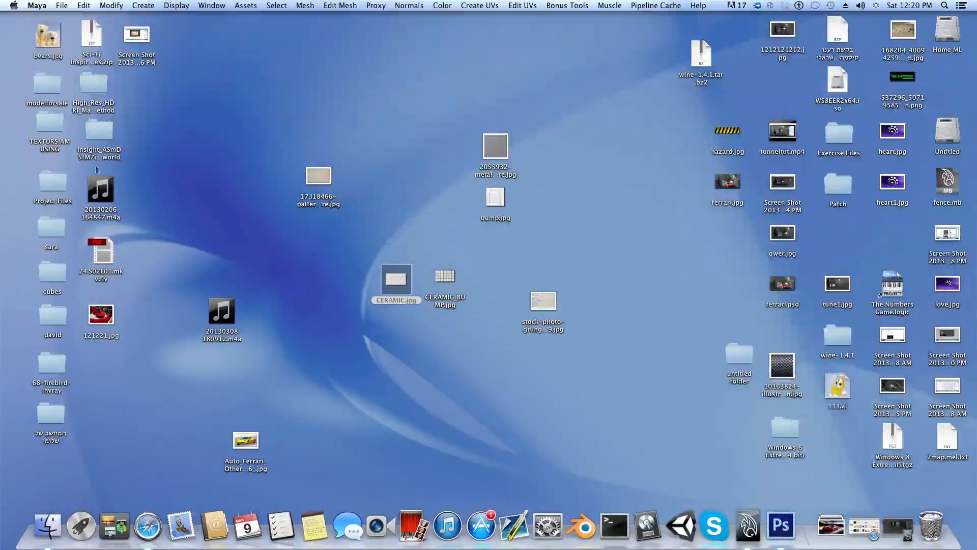
{"action": "double_click", "coordinate": [53, 124]}
{"action": "scroll", "coordinate": [481, 228], "scroll_direction": "up", "scroll_amount": 6}
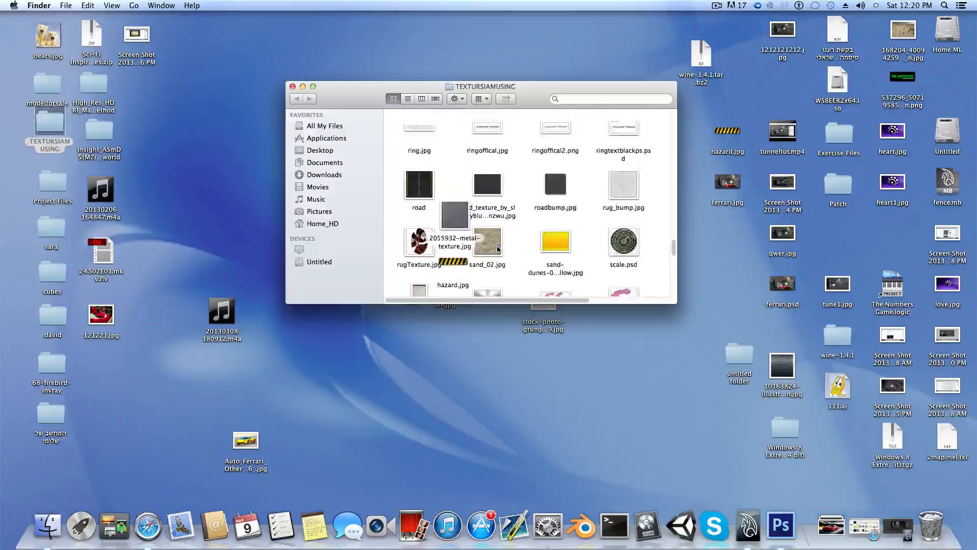
{"action": "right_click", "coordinate": [421, 193]}
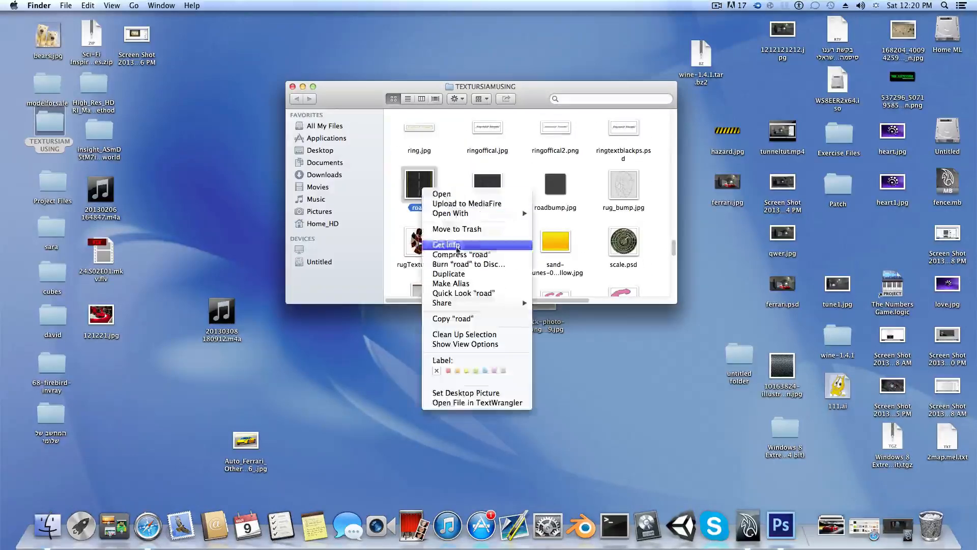
{"action": "left_click", "coordinate": [460, 319]}
{"action": "right_click", "coordinate": [200, 168]}
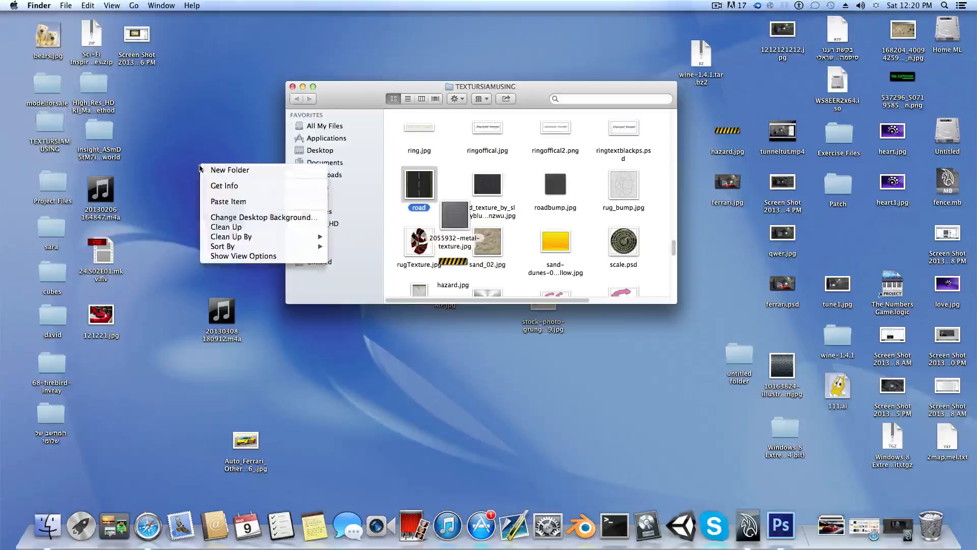
{"action": "left_click", "coordinate": [228, 201]}
{"action": "left_click", "coordinate": [303, 87]}
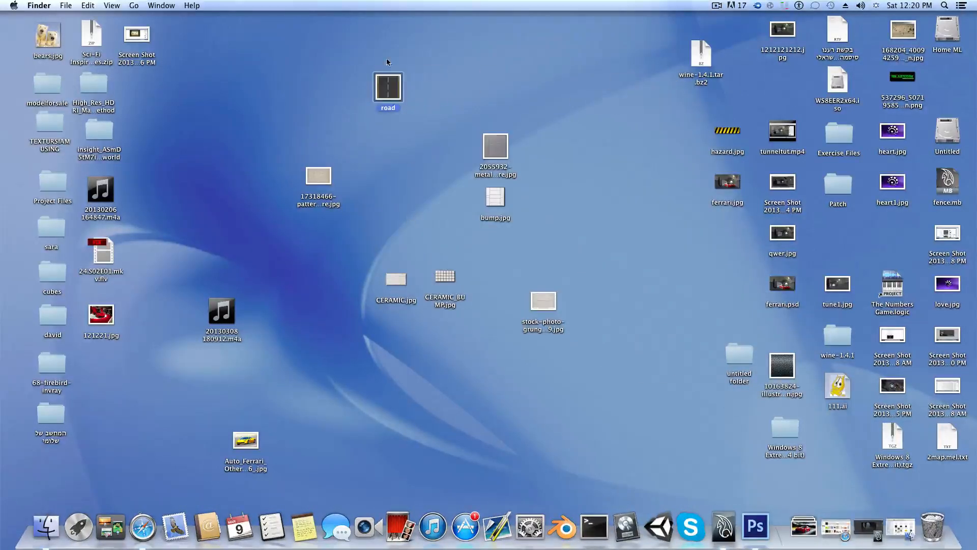
{"action": "left_click_drag", "start_coordinate": [388, 91], "coordinate": [399, 163]}
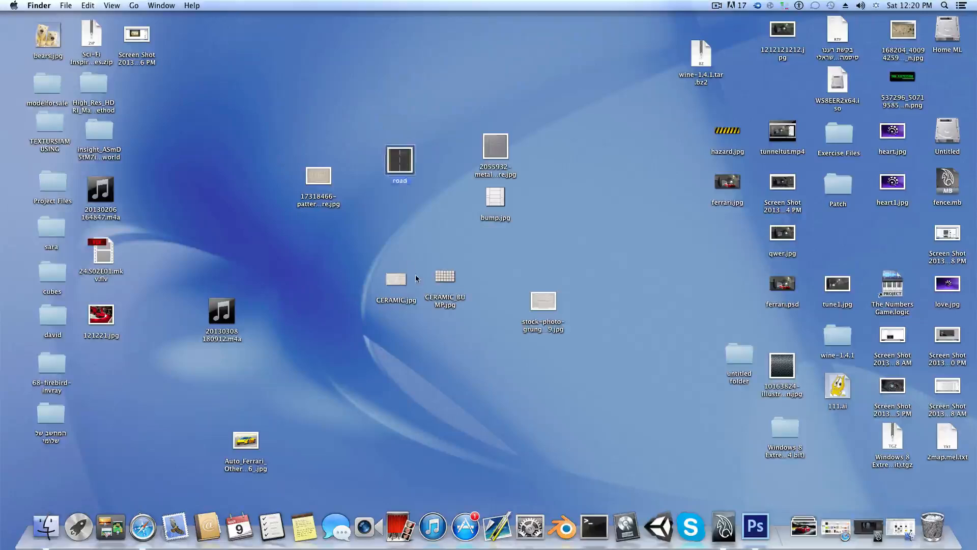
Step: Open the desktop's road image in Adobe Photoshop CS6
{"action": "right_click", "coordinate": [398, 159]}
{"action": "mouse_move", "coordinate": [430, 184]}
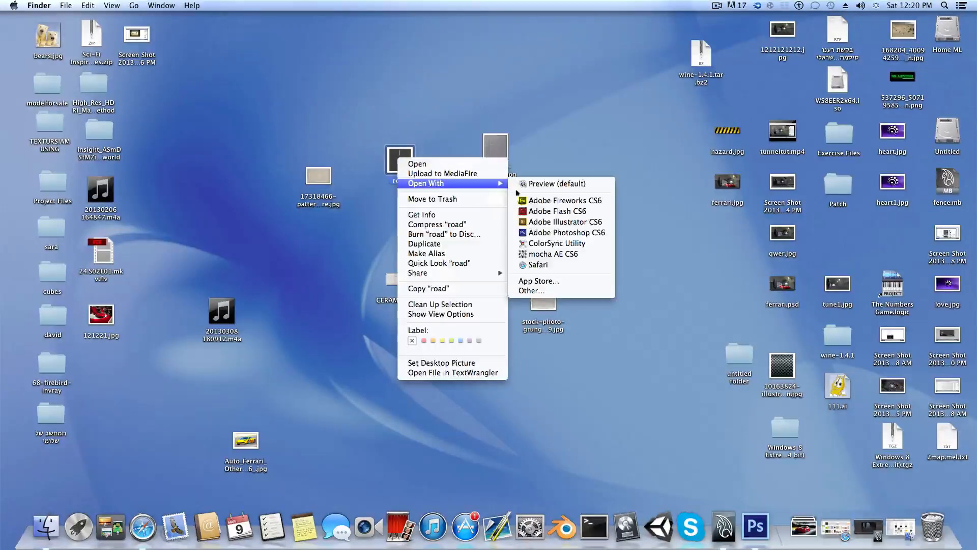
{"action": "left_click", "coordinate": [530, 233]}
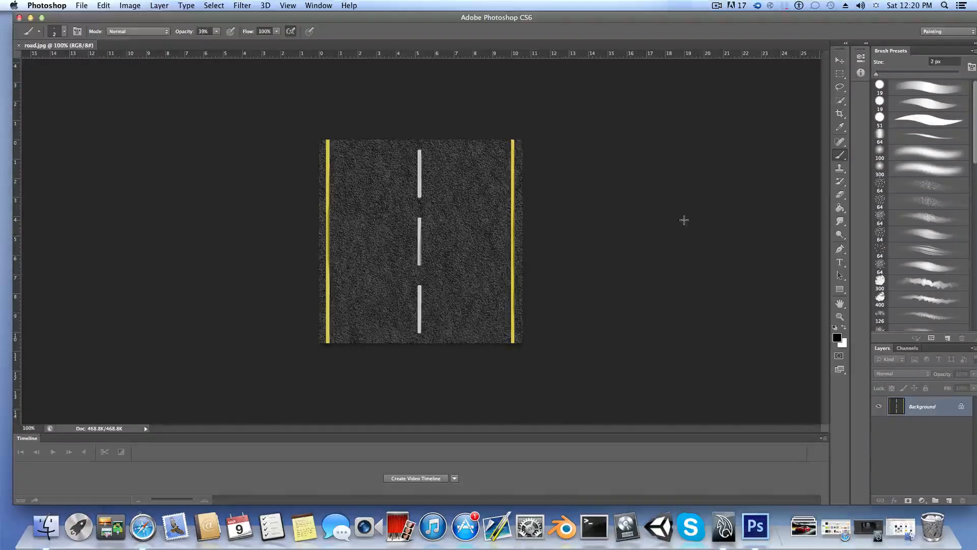
Step: Duplicate the road image's Background layer as Background copy and hide the original layer
{"action": "left_click", "coordinate": [839, 143]}
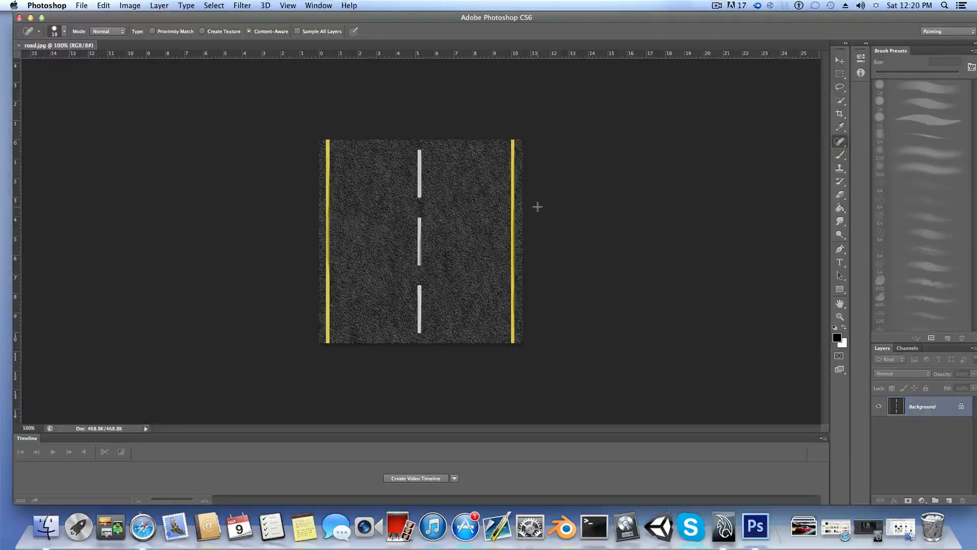
{"action": "right_click", "coordinate": [919, 410]}
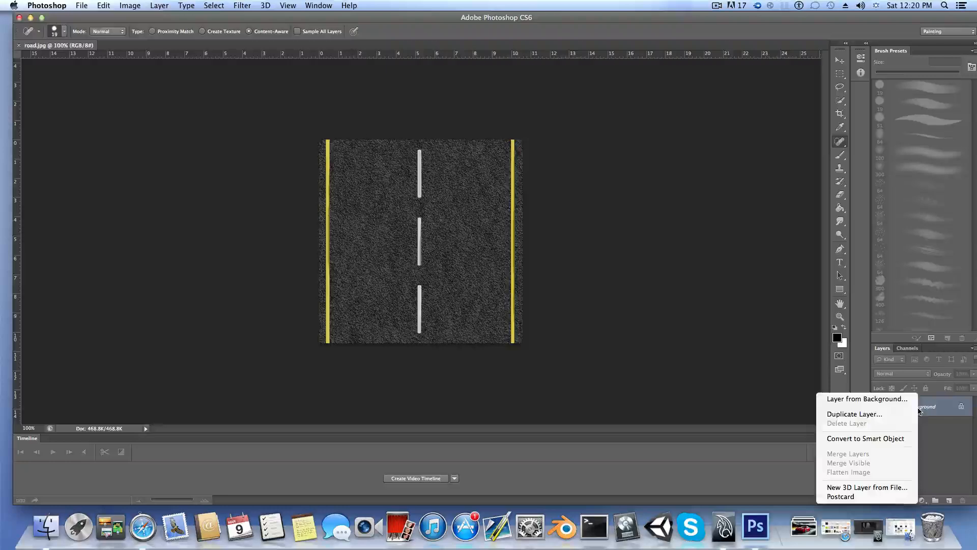
{"action": "left_click", "coordinate": [877, 414]}
{"action": "left_click", "coordinate": [591, 216]}
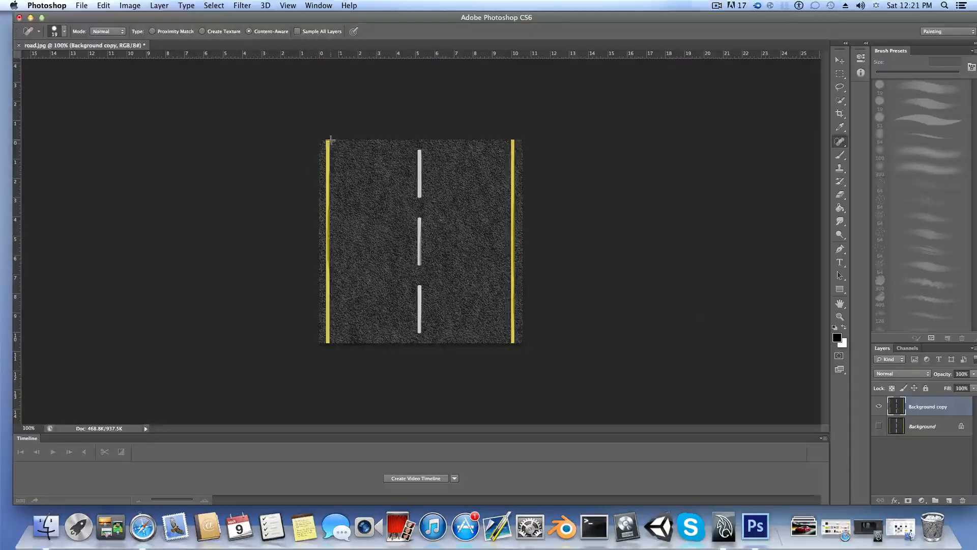
Step: Remove the left yellow road line from the Background copy layer with the content-aware Spot Healing Brush
{"action": "left_click", "coordinate": [838, 142]}
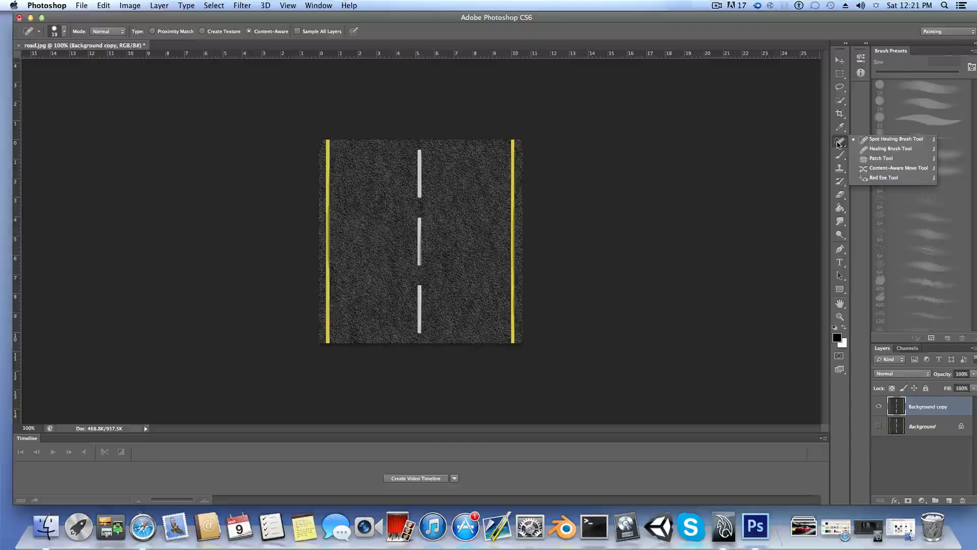
{"action": "left_click", "coordinate": [836, 144]}
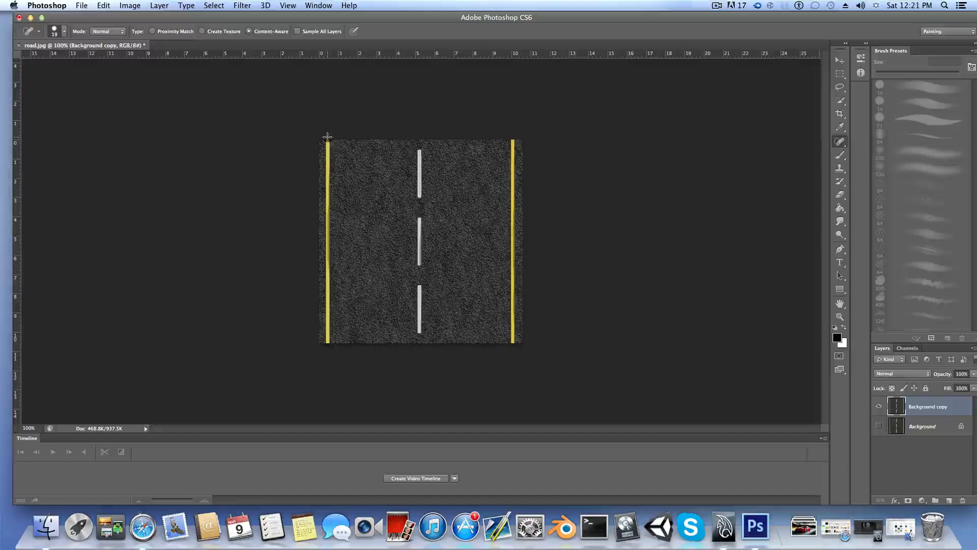
{"action": "left_click_drag", "start_coordinate": [327, 137], "coordinate": [325, 223]}
{"action": "left_click_drag", "start_coordinate": [326, 271], "coordinate": [327, 349]}
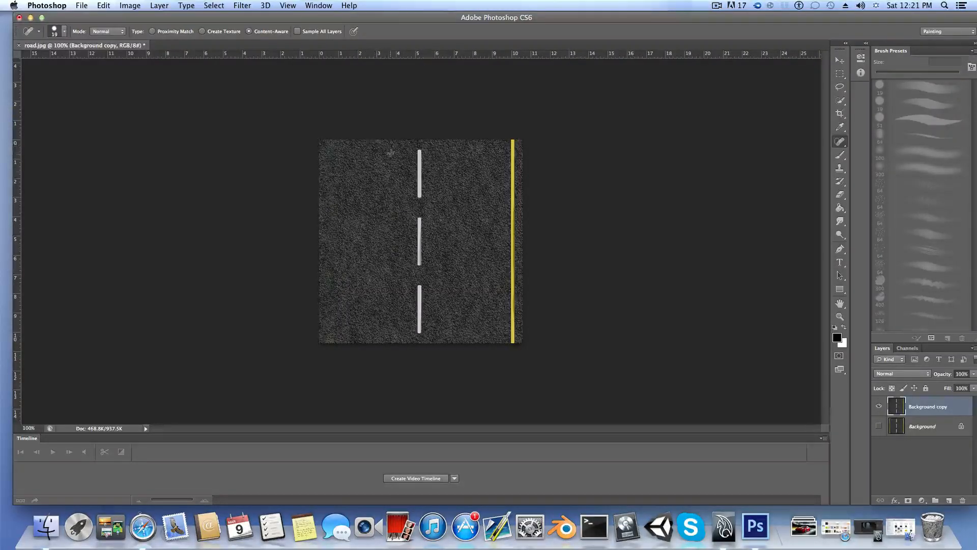
Step: Heal away the white centre dashes and the right yellow line, leaving only plain asphalt on the copied layer
{"action": "left_click", "coordinate": [419, 150], "text": "shift"}
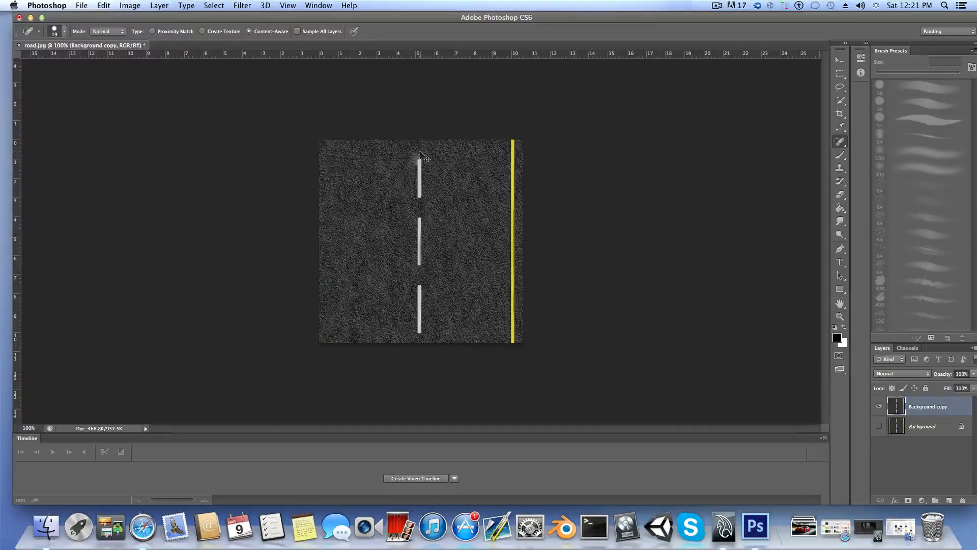
{"action": "key", "text": "super+z"}
{"action": "left_click_drag", "start_coordinate": [418, 146], "coordinate": [419, 335]}
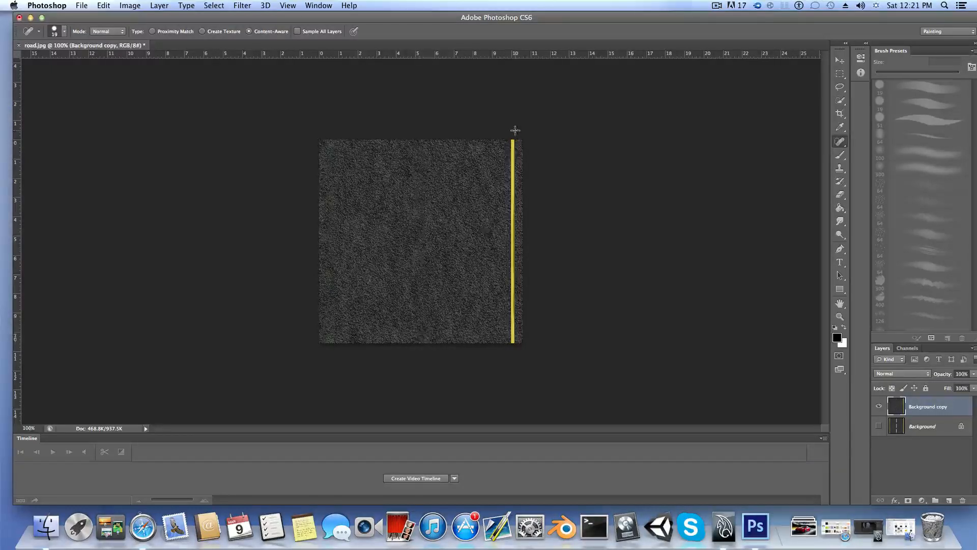
{"action": "left_click", "coordinate": [512, 133], "text": "shift"}
{"action": "left_click_drag", "start_coordinate": [511, 135], "coordinate": [513, 352]}
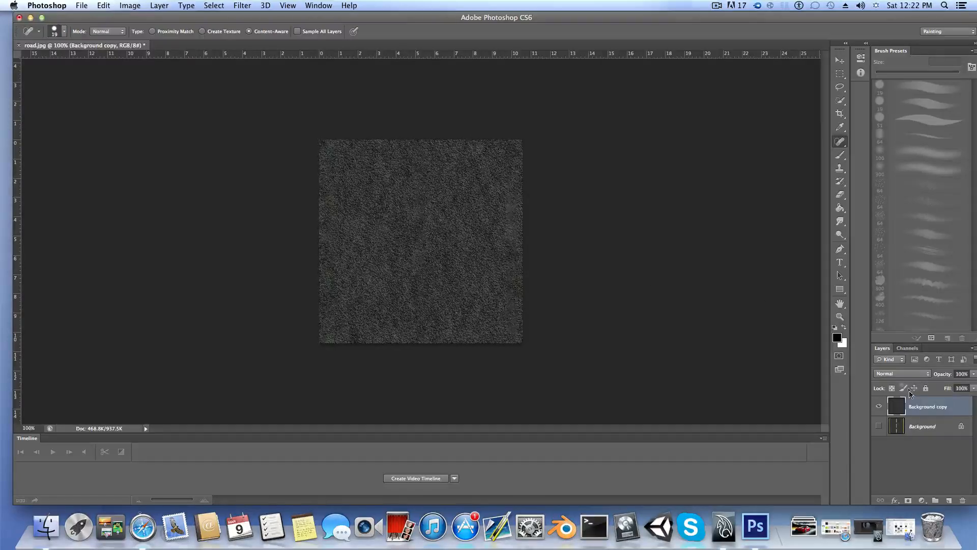
Step: Save the plain asphalt image to the desktop as the JPEG roadbump.jpg with maximum quality 10
{"action": "left_click", "coordinate": [81, 6]}
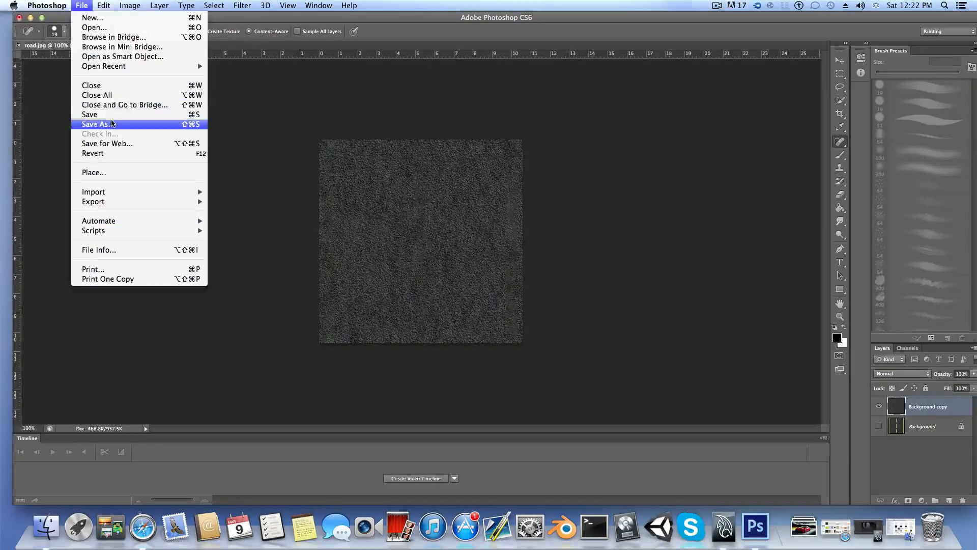
{"action": "left_click", "coordinate": [112, 123]}
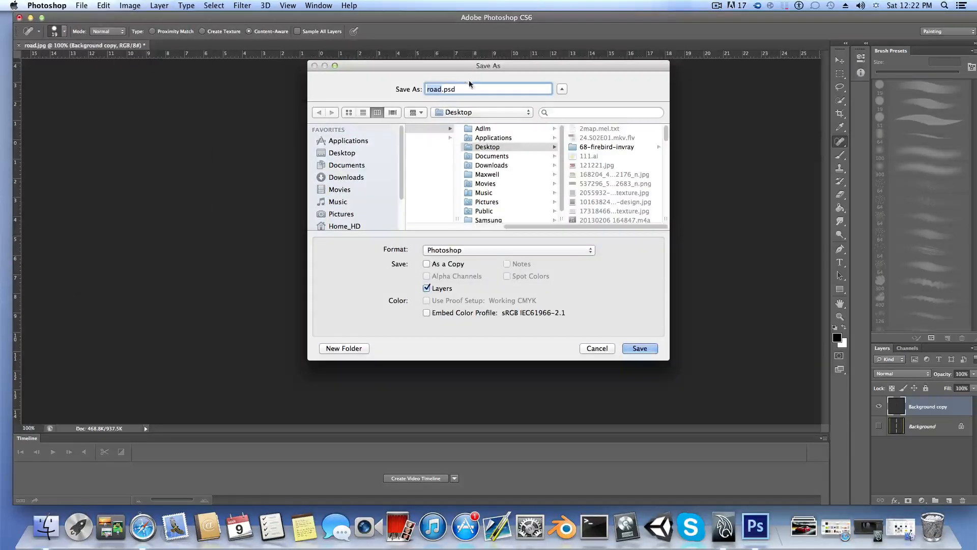
{"action": "left_click", "coordinate": [474, 250]}
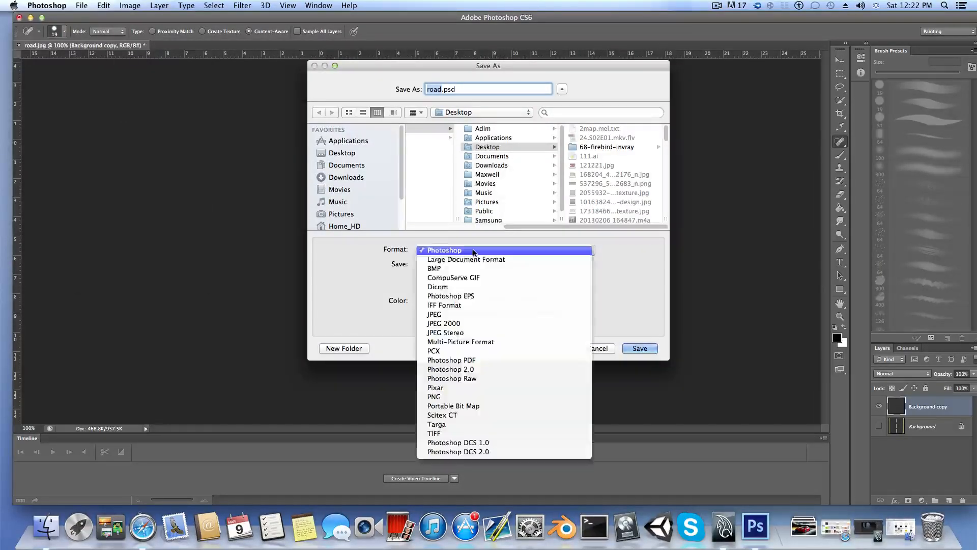
{"action": "left_click", "coordinate": [458, 314]}
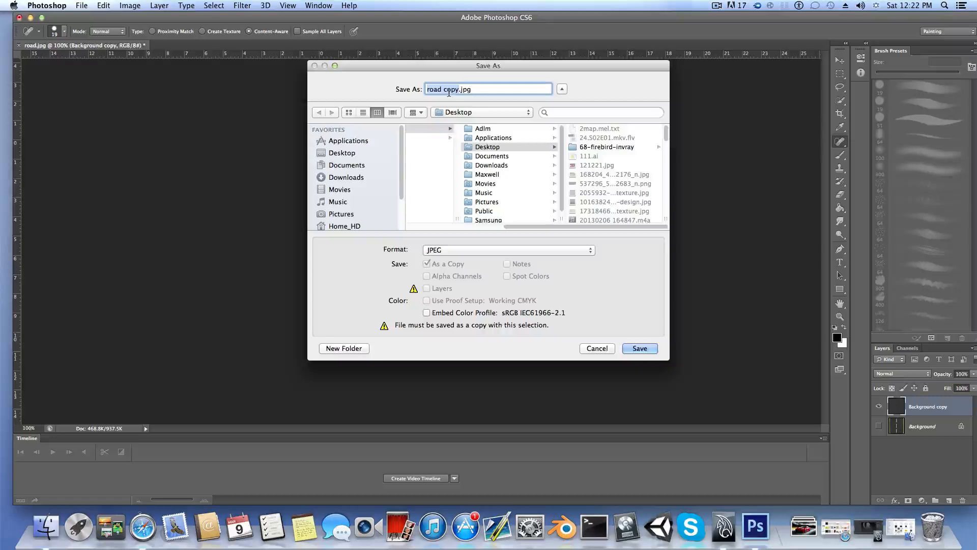
{"action": "left_click", "coordinate": [440, 89]}
{"action": "left_click_drag", "start_coordinate": [441, 89], "coordinate": [457, 88]}
{"action": "type", "text": "bump"}
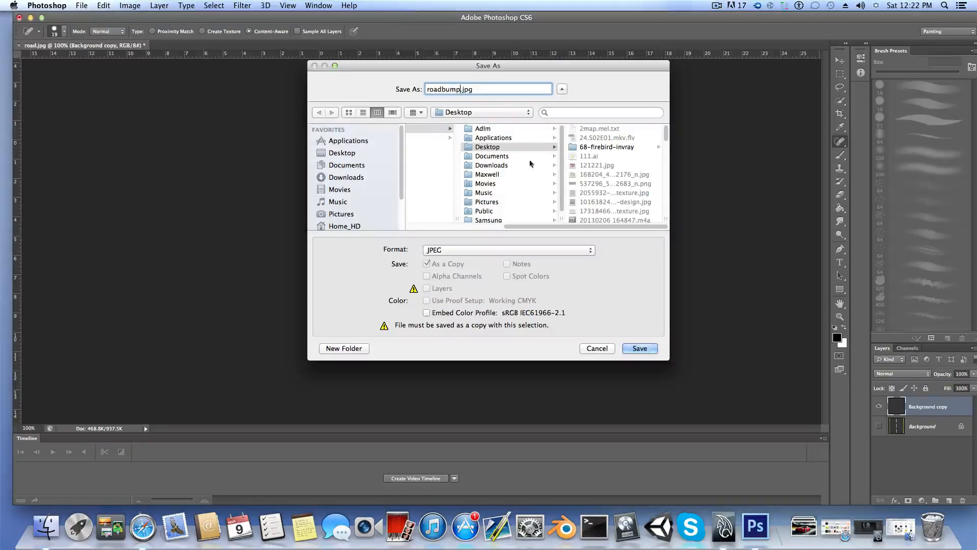
{"action": "left_click", "coordinate": [640, 348]}
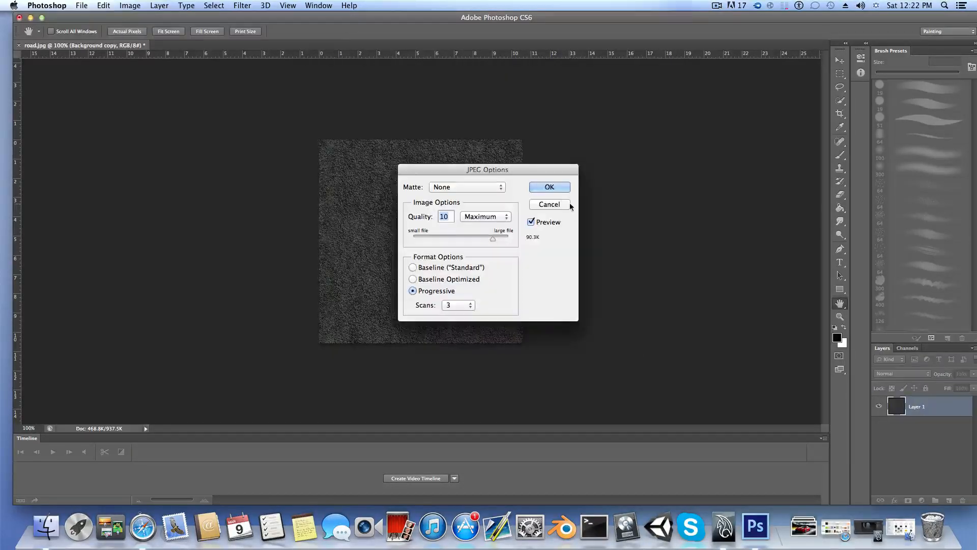
{"action": "left_click", "coordinate": [551, 187]}
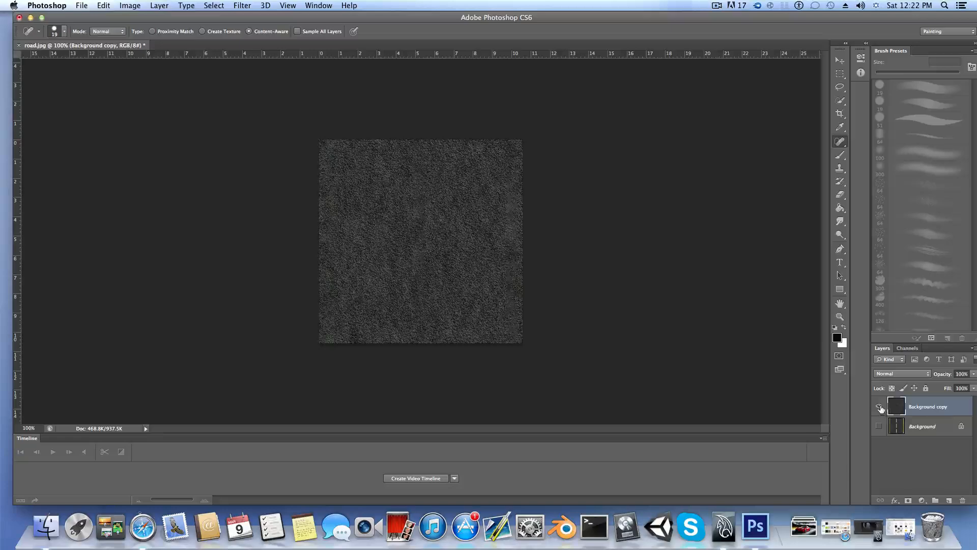
Step: Hide the retouched copy and show the original Background layer, and place roadbump.jpg below the road image on the desktop
{"action": "left_click", "coordinate": [878, 407]}
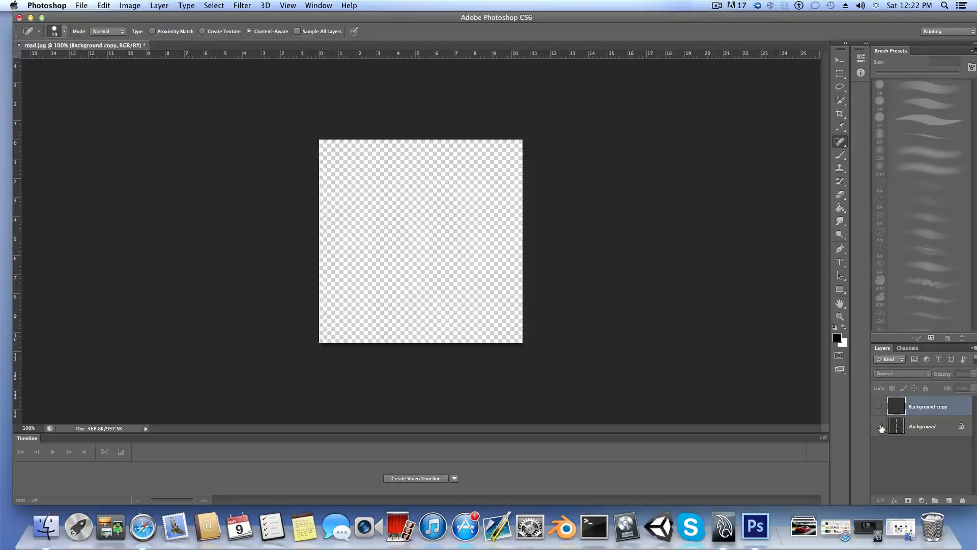
{"action": "left_click", "coordinate": [879, 427]}
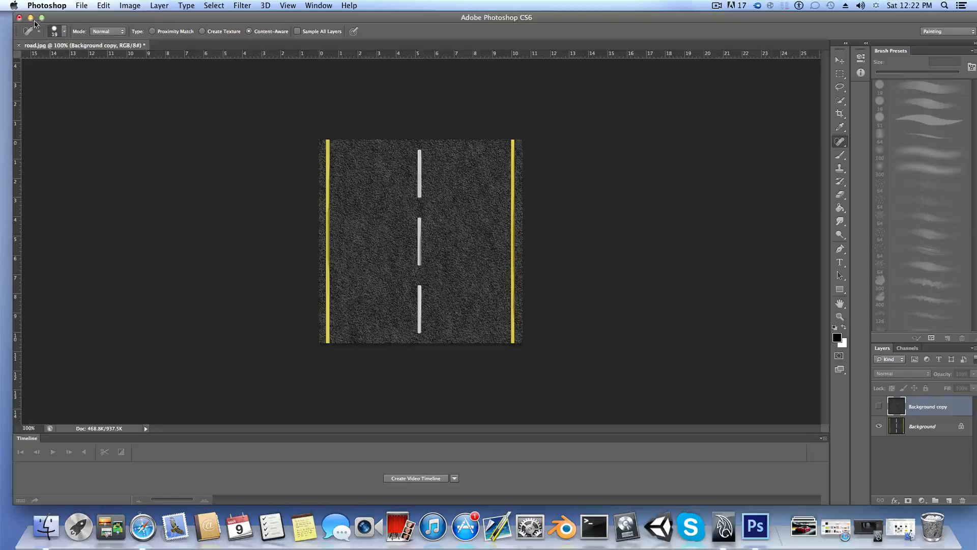
{"action": "left_click", "coordinate": [30, 18]}
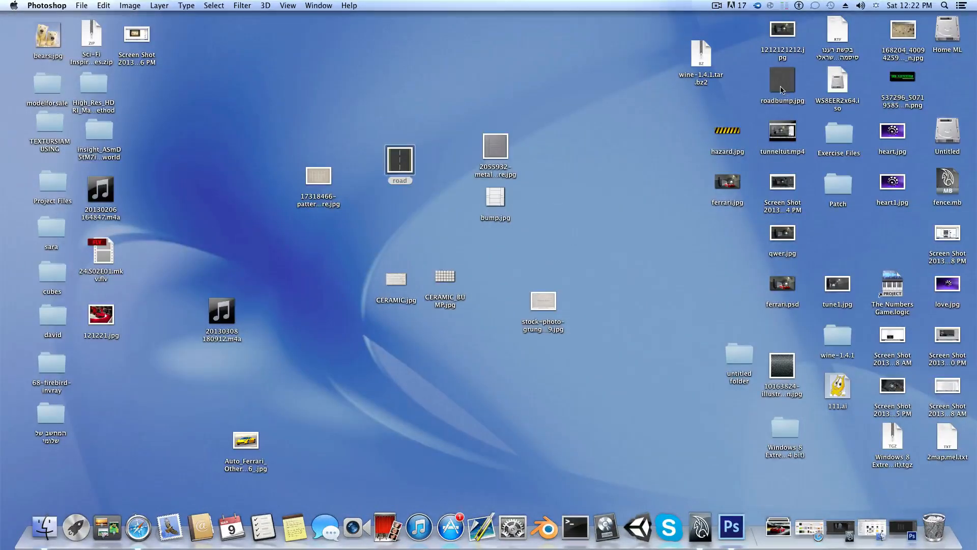
{"action": "left_click_drag", "start_coordinate": [782, 90], "coordinate": [395, 217]}
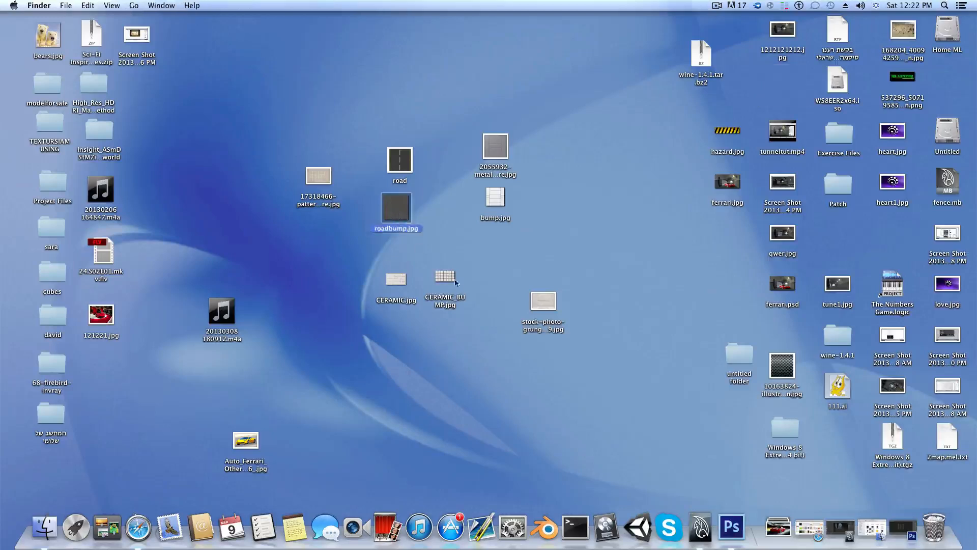
Step: Line up CERAMIC_BUMP.jpg, road and roadbump.jpg in a row near the desktop's upper edge, and move the mosaic pattern image below them
{"action": "left_click_drag", "start_coordinate": [446, 280], "coordinate": [292, 62]}
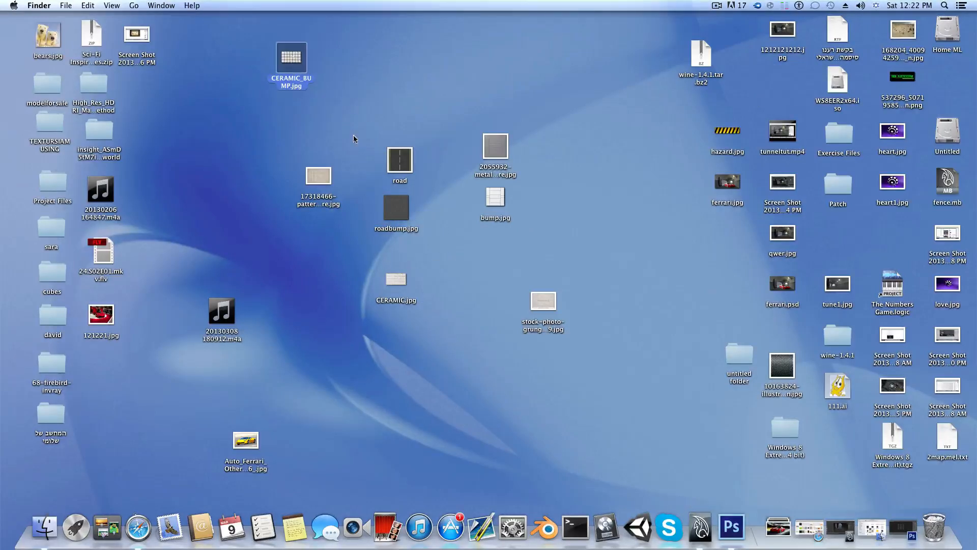
{"action": "left_click", "coordinate": [323, 178]}
{"action": "left_click_drag", "start_coordinate": [323, 179], "coordinate": [323, 373]}
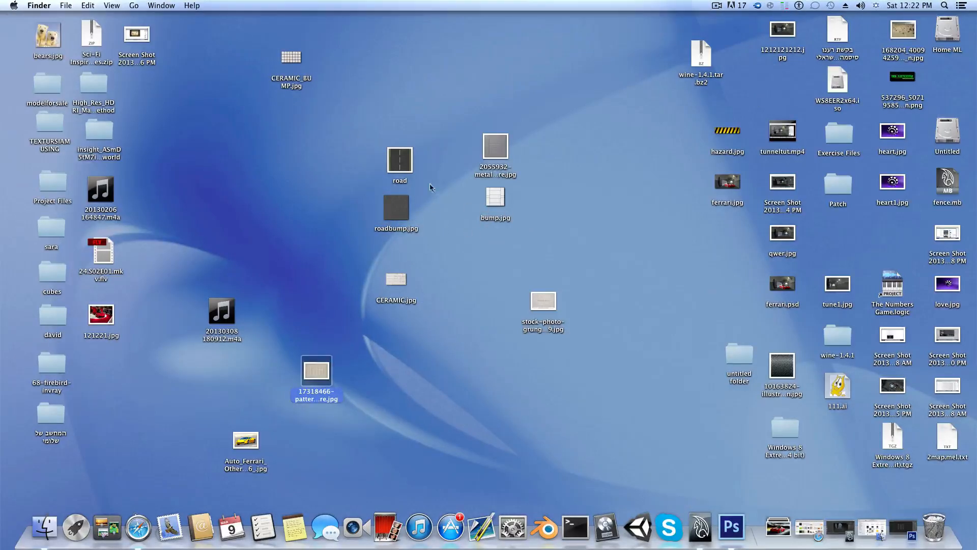
{"action": "left_click_drag", "start_coordinate": [405, 163], "coordinate": [348, 65]}
{"action": "left_click_drag", "start_coordinate": [400, 206], "coordinate": [378, 71]}
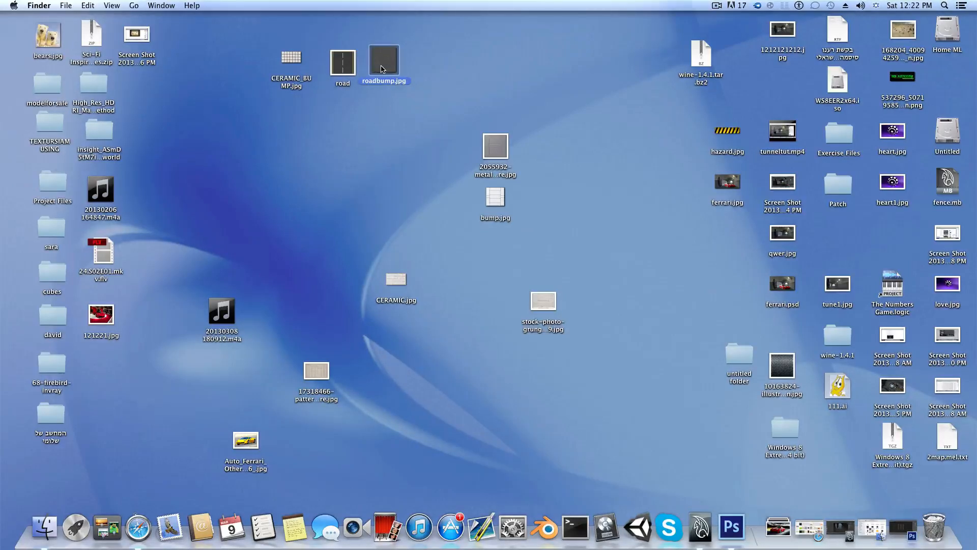
Step: Switch to Maya and assign a new mental ray mia_material_x material to the tunnel's road floor
{"action": "left_click", "coordinate": [834, 519]}
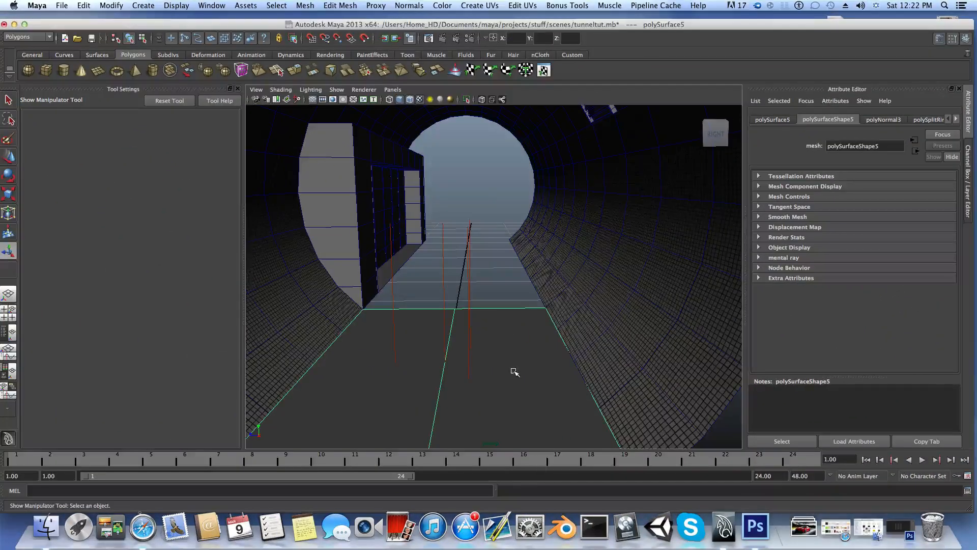
{"action": "right_click", "coordinate": [467, 367]}
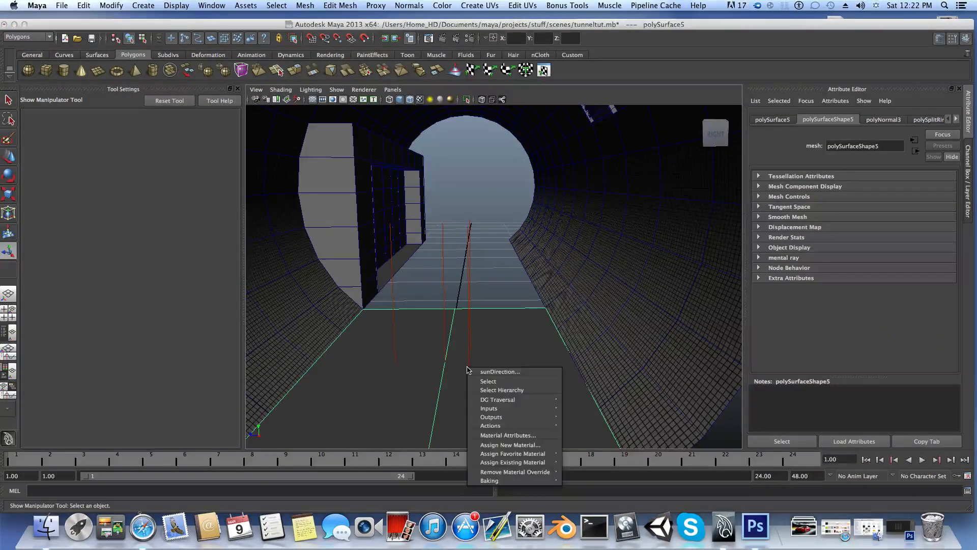
{"action": "left_click", "coordinate": [437, 371]}
{"action": "right_click_drag", "start_coordinate": [440, 363], "coordinate": [439, 375]}
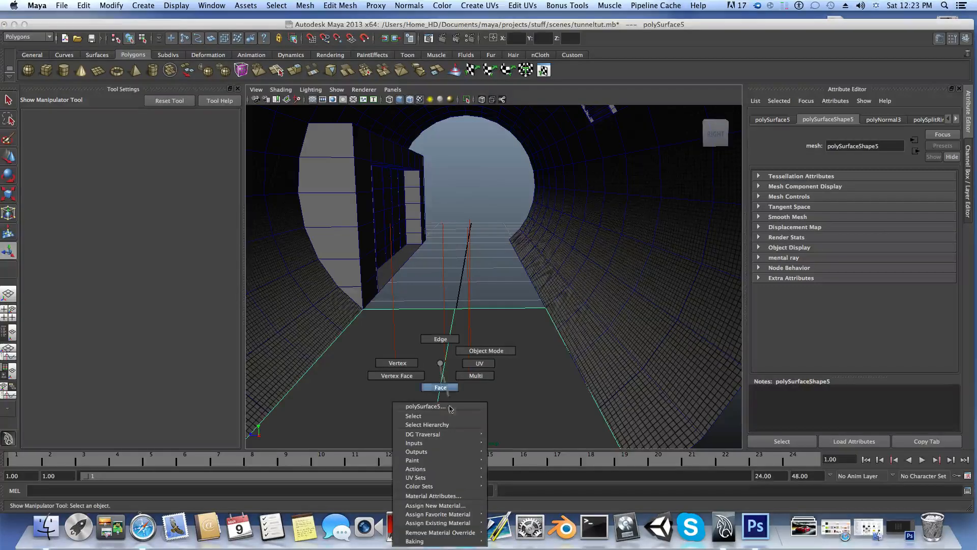
{"action": "left_click", "coordinate": [464, 506]}
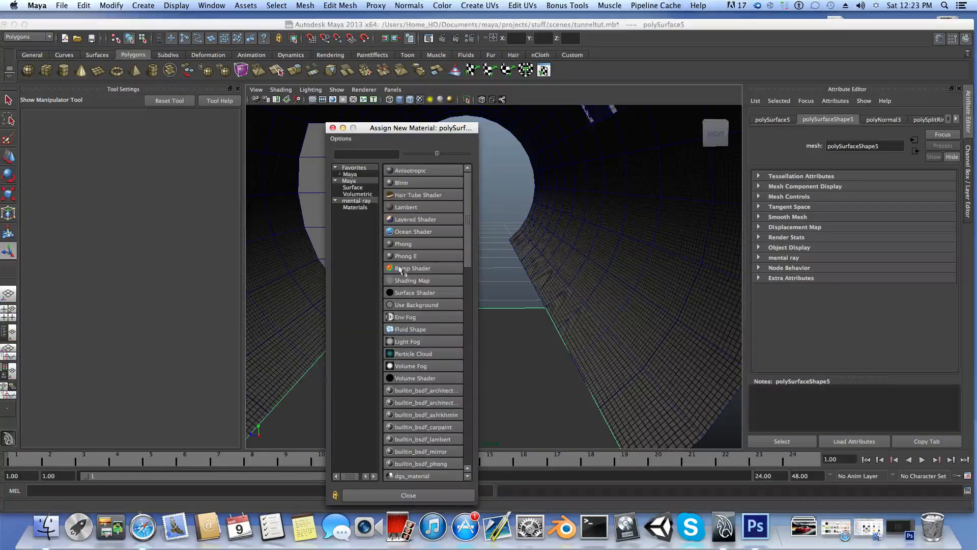
{"action": "left_click", "coordinate": [363, 200]}
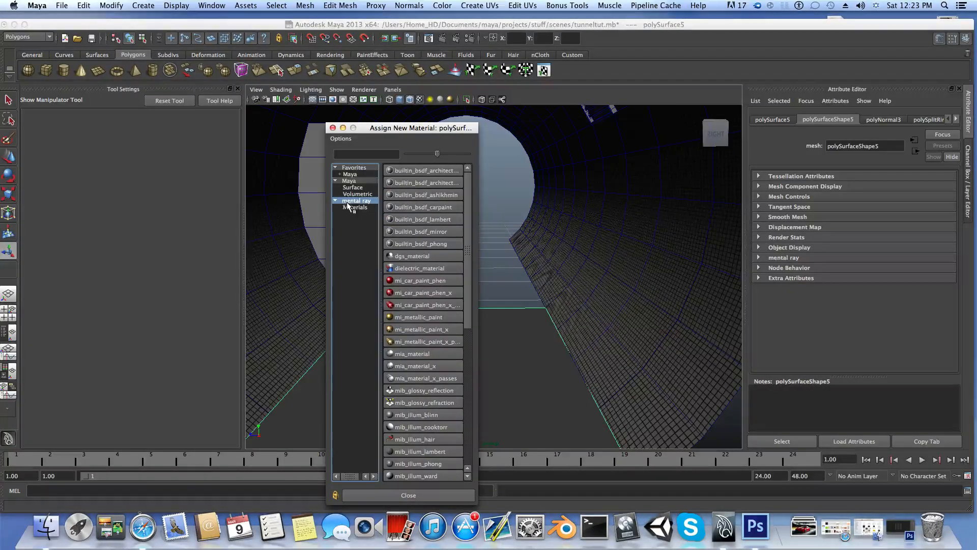
{"action": "left_click", "coordinate": [416, 367]}
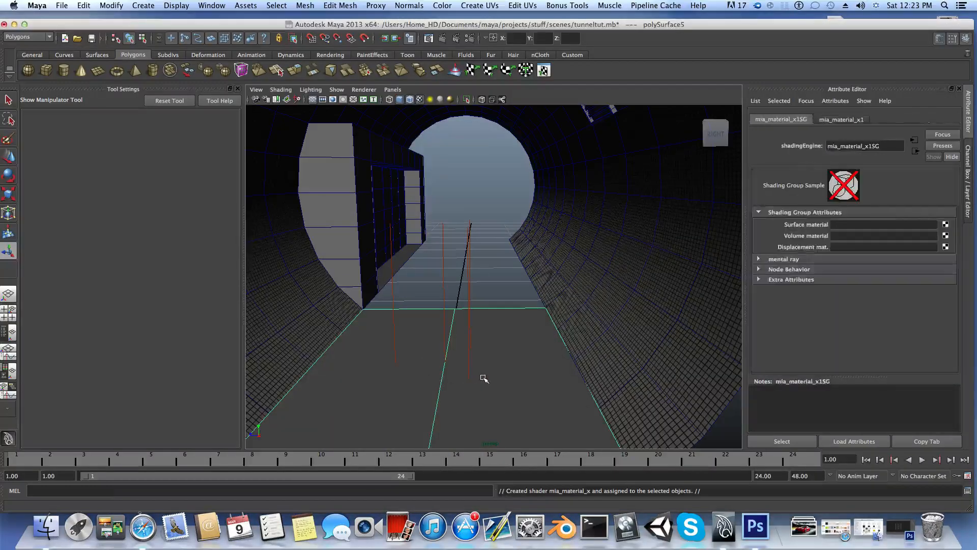
Step: Connect a File texture to the diffuse colour of the road floor's new mia_material_x
{"action": "left_click", "coordinate": [835, 121]}
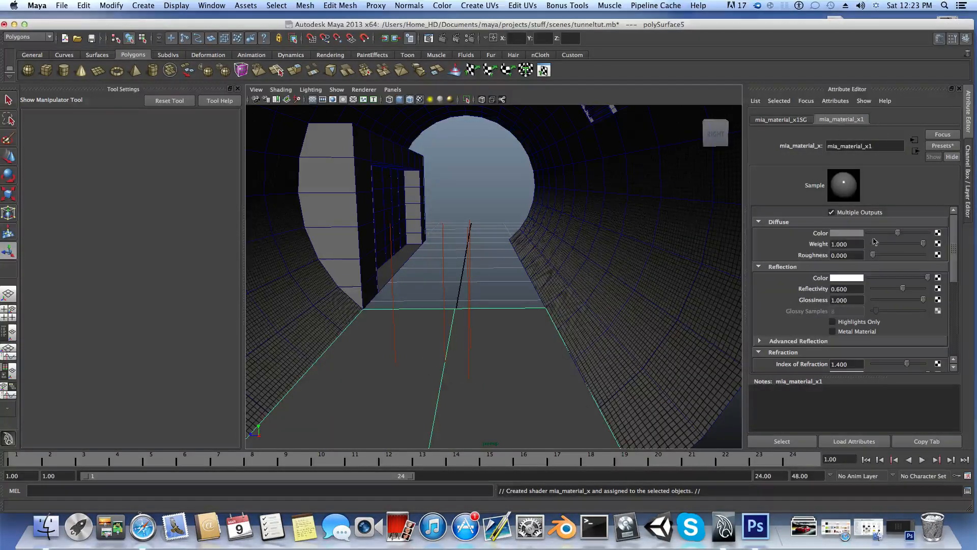
{"action": "left_click", "coordinate": [939, 233]}
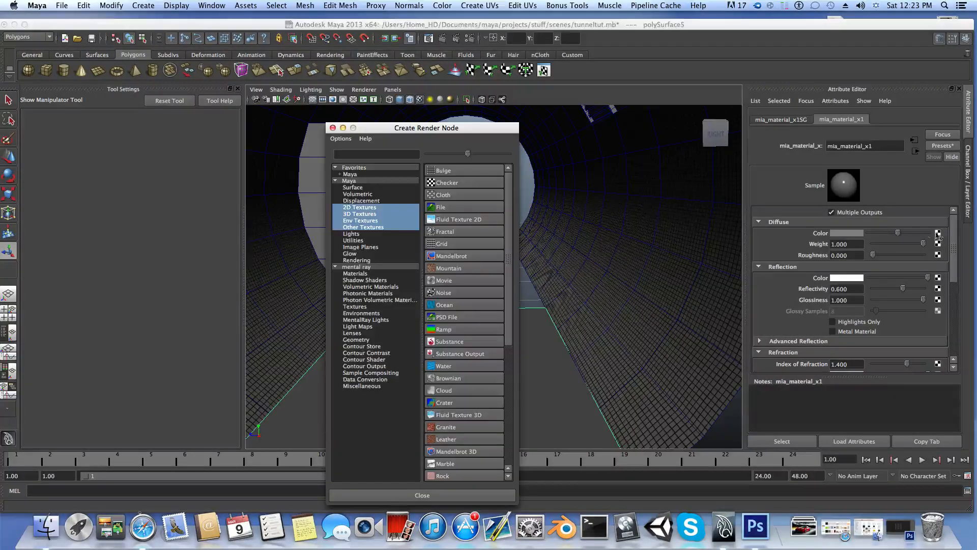
{"action": "left_click", "coordinate": [485, 206]}
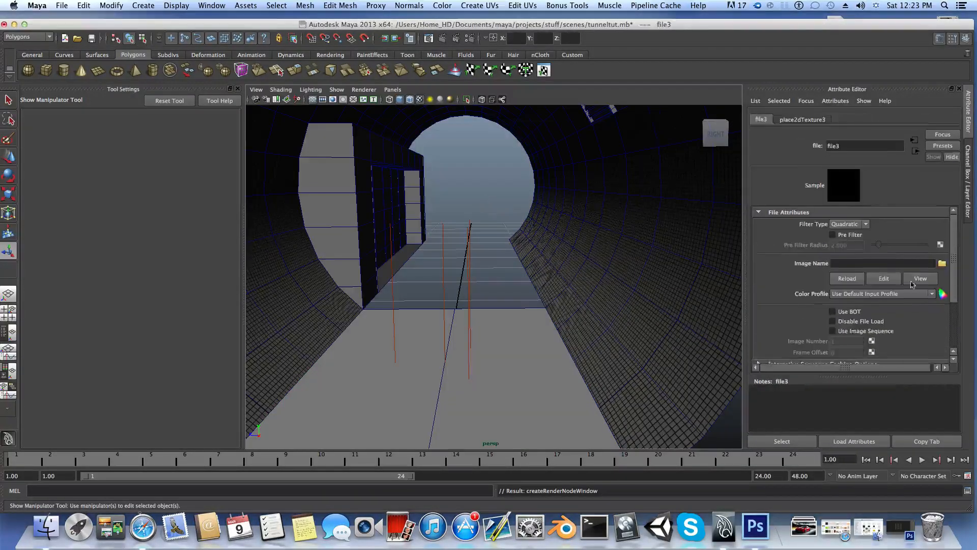
Step: Load road.jpg from the Desktop folder as the image of the road's diffuse file texture
{"action": "left_click", "coordinate": [942, 263]}
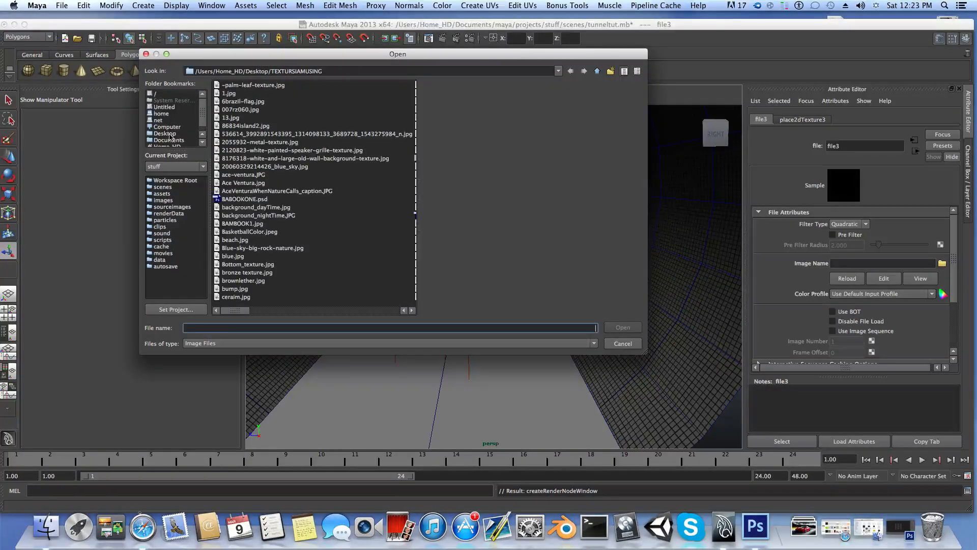
{"action": "left_click", "coordinate": [170, 134]}
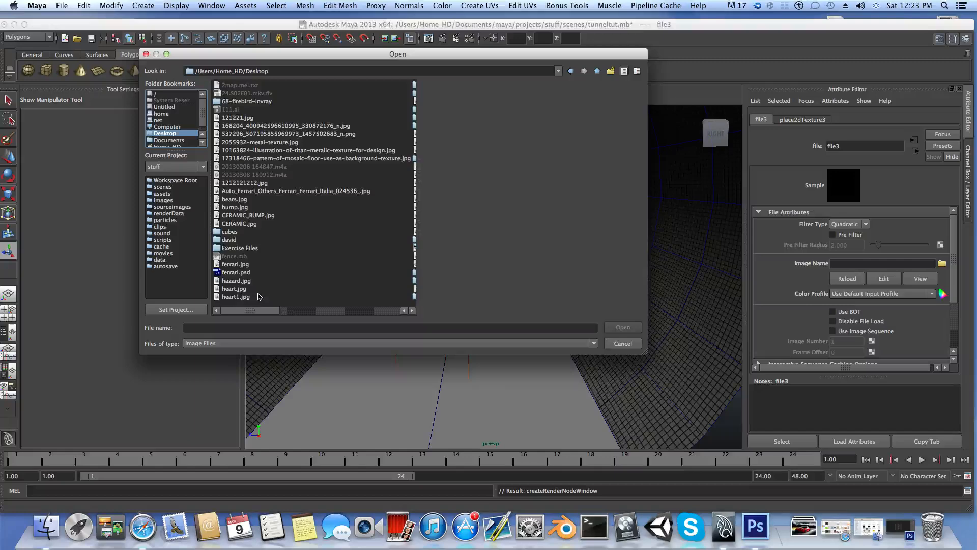
{"action": "left_click_drag", "start_coordinate": [243, 312], "coordinate": [296, 309]}
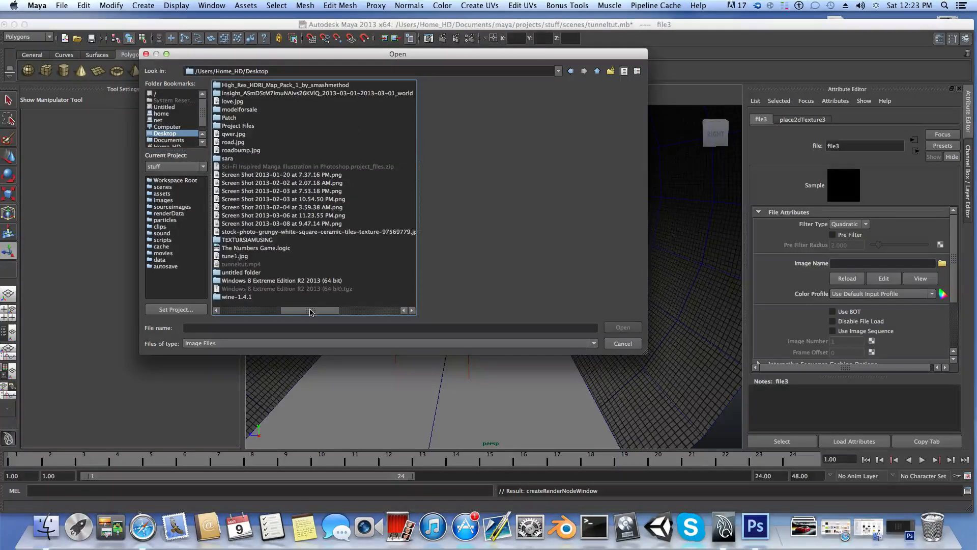
{"action": "mouse_move", "coordinate": [314, 312]}
{"action": "left_mouse_down"}
{"action": "mouse_move", "coordinate": [350, 312]}
{"action": "mouse_move", "coordinate": [318, 312]}
{"action": "left_mouse_up"}
{"action": "left_click", "coordinate": [224, 142]}
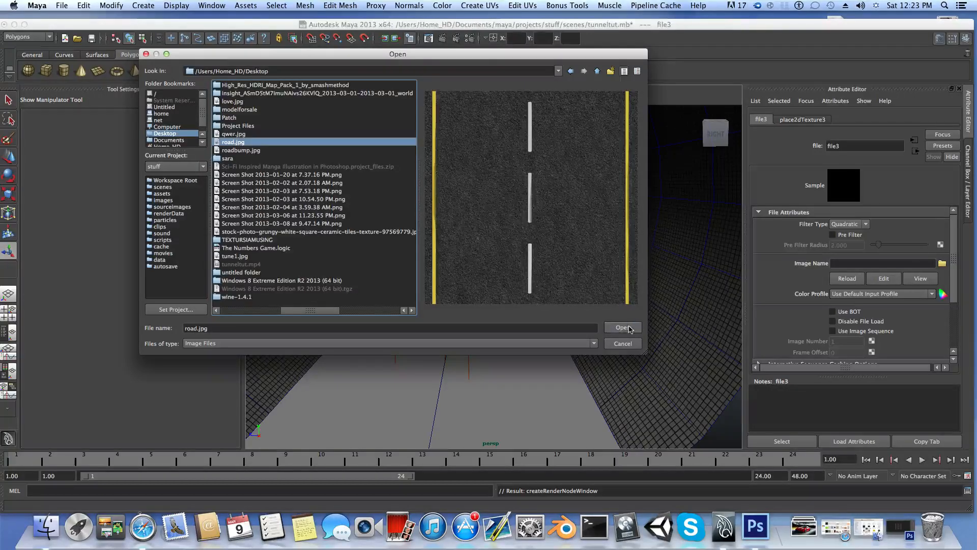
{"action": "left_click", "coordinate": [629, 329]}
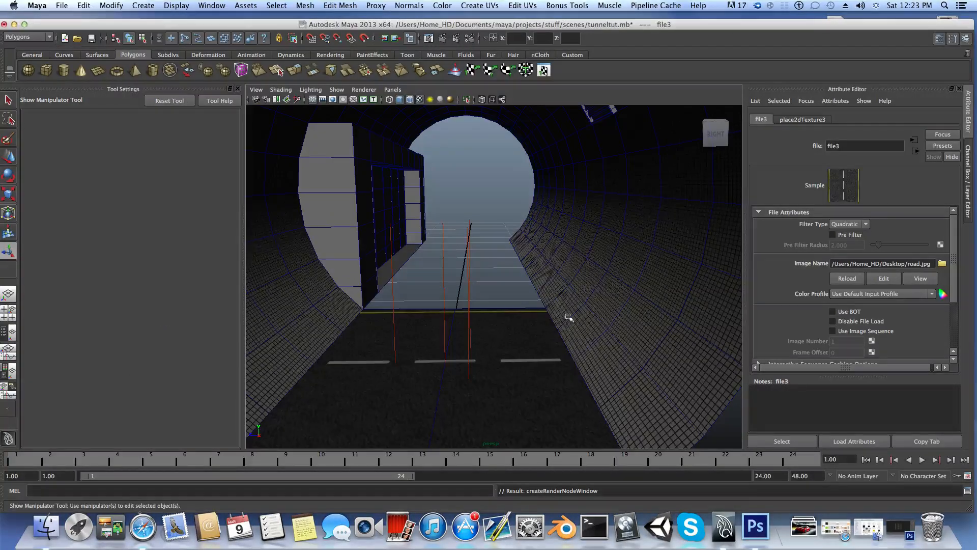
Step: Set the road texture placement's Rotate Frame to 90 so the lane lines run along the tunnel
{"action": "middle_click_drag", "start_coordinate": [545, 321], "coordinate": [558, 290], "text": "alt"}
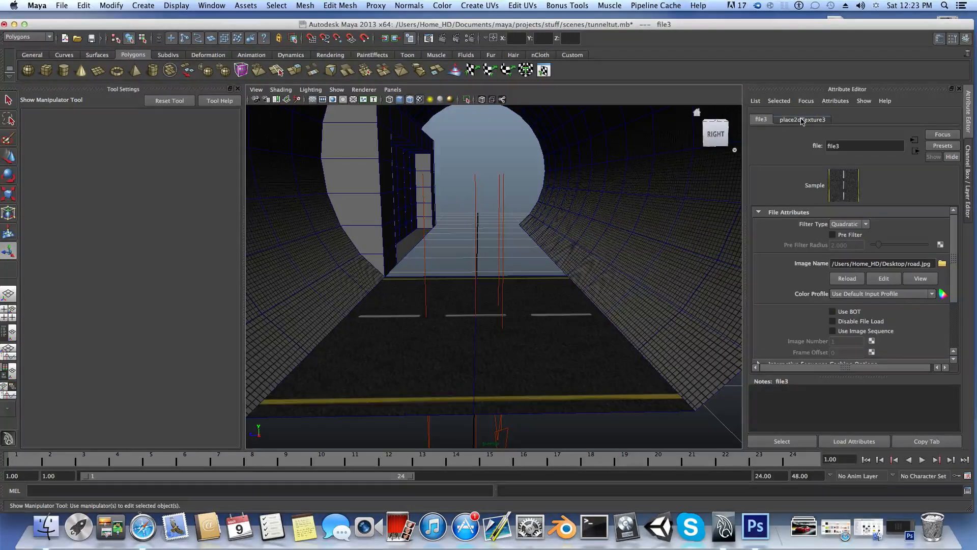
{"action": "left_click", "coordinate": [802, 120]}
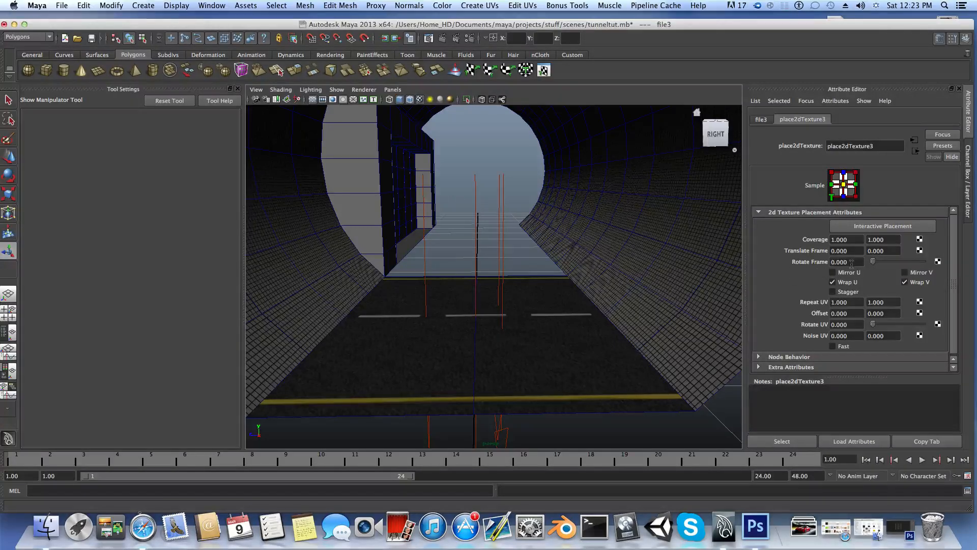
{"action": "left_click_drag", "start_coordinate": [851, 263], "coordinate": [829, 268]}
{"action": "type", "text": "90"}
{"action": "key", "text": "Return"}
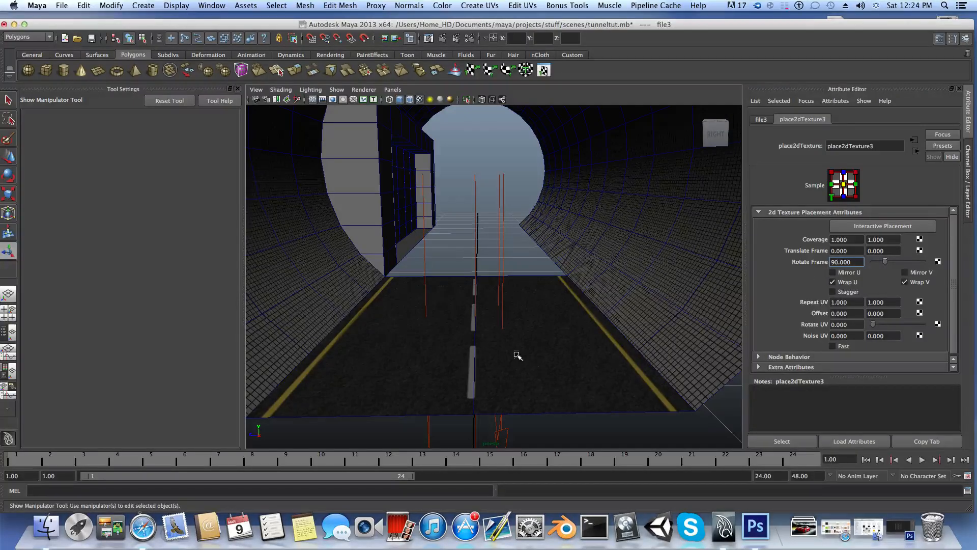
Step: Try a V repeat of 6 for the road texture along the tunnel floor
{"action": "left_click_drag", "start_coordinate": [897, 303], "coordinate": [866, 303]}
{"action": "type", "text": "6"}
{"action": "key", "text": "Return"}
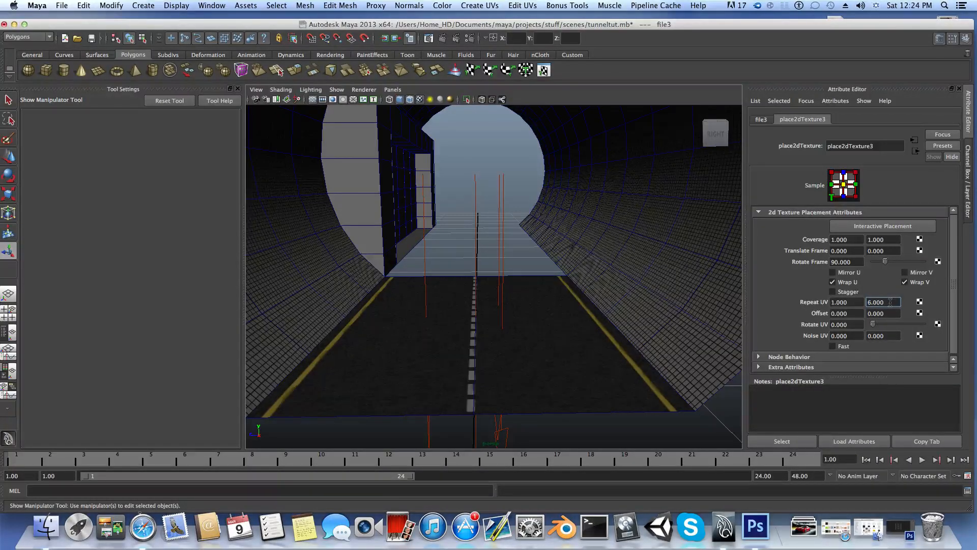
Step: Set the road texture's V repeat to 4
{"action": "left_click_drag", "start_coordinate": [897, 301], "coordinate": [868, 302]}
{"action": "type", "text": "4"}
{"action": "key", "text": "Return"}
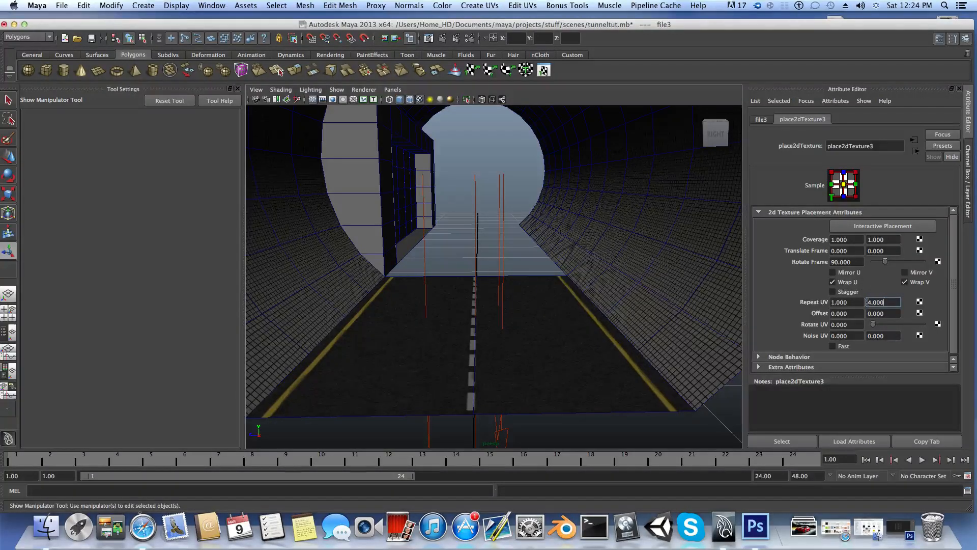
{"action": "left_click", "coordinate": [859, 304]}
Step: Examine the repeated lane dashes and yellow edge lines on the road floor from several angles and distances
{"action": "left_click_drag", "start_coordinate": [581, 340], "coordinate": [519, 345], "text": "alt"}
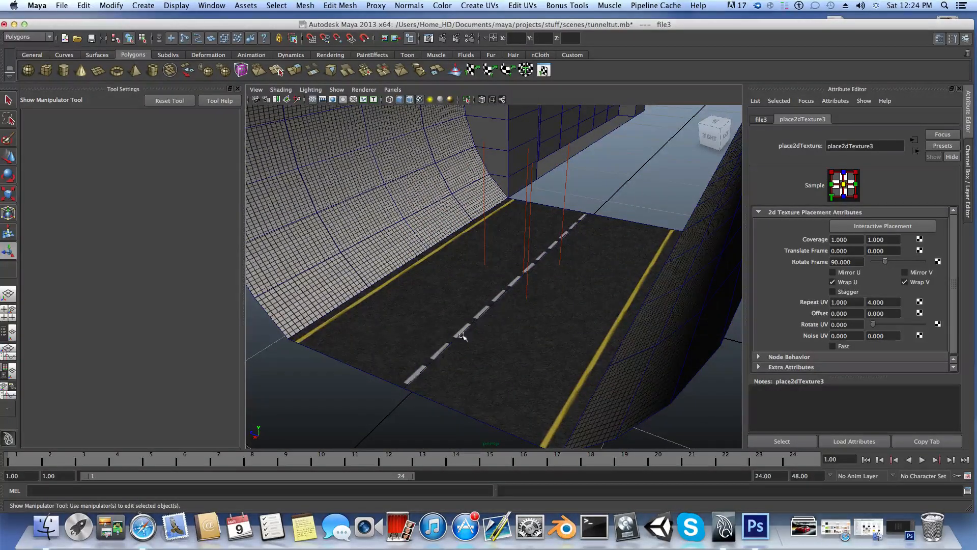
{"action": "left_click_drag", "start_coordinate": [508, 338], "coordinate": [505, 297], "text": "alt"}
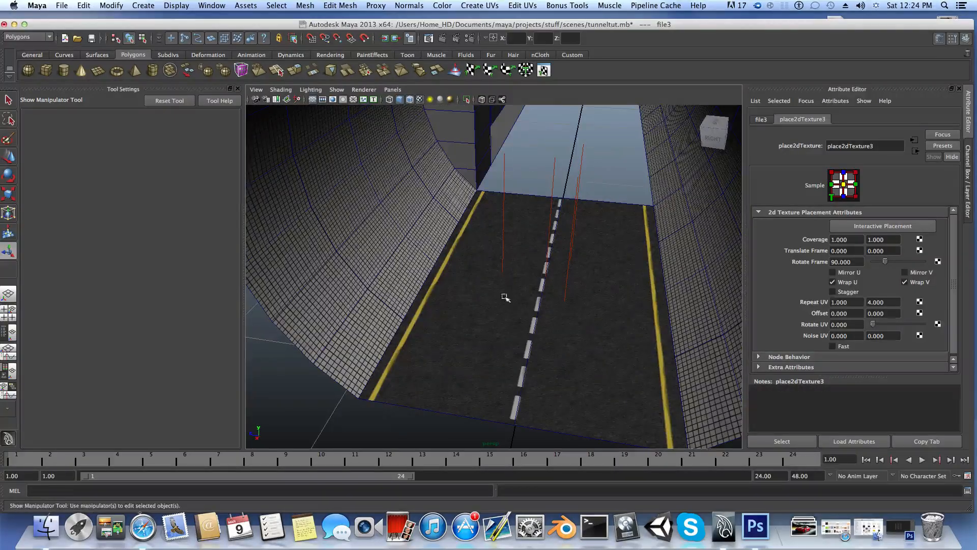
{"action": "left_click_drag", "start_coordinate": [574, 314], "coordinate": [554, 307], "text": "alt"}
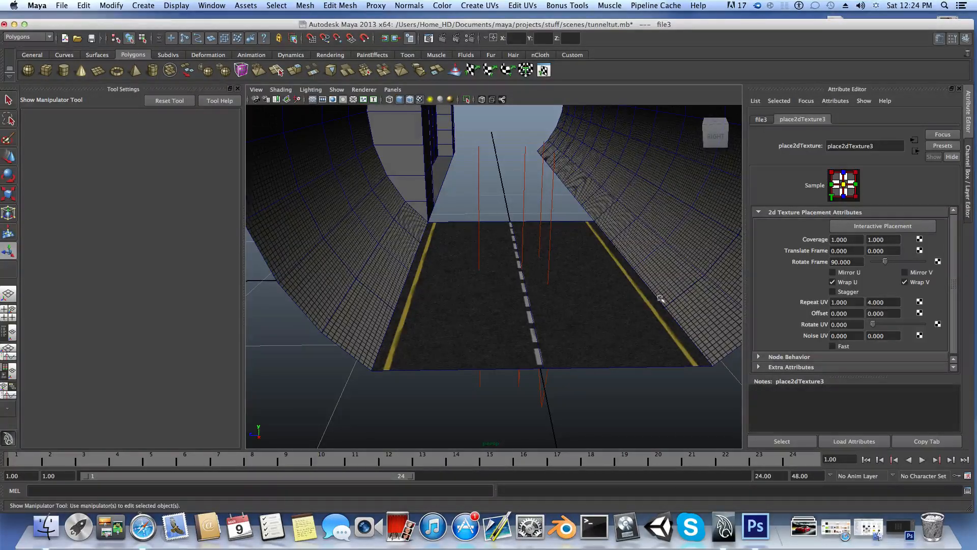
{"action": "middle_click_drag", "start_coordinate": [639, 305], "coordinate": [604, 300], "text": "alt"}
{"action": "right_click_drag", "start_coordinate": [554, 301], "coordinate": [583, 308], "text": "alt"}
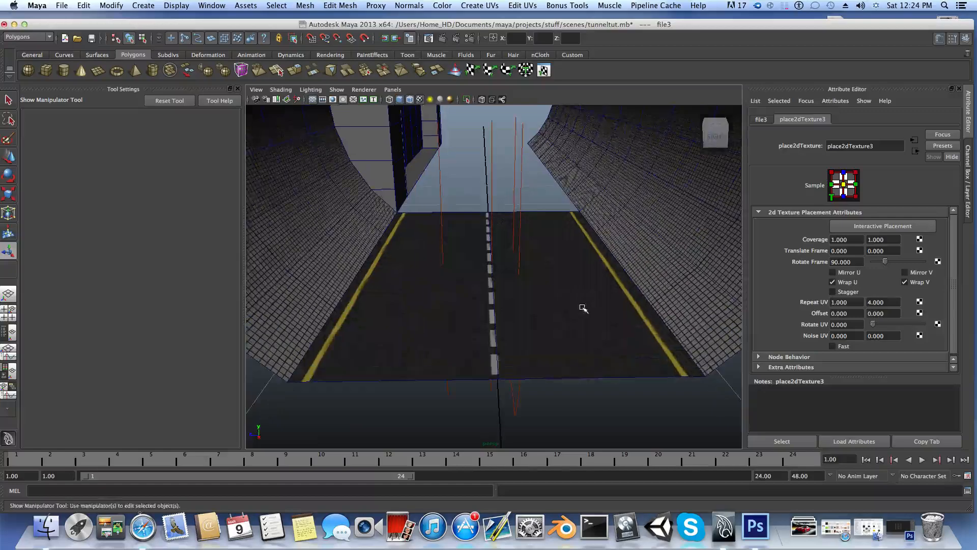
{"action": "middle_click_drag", "start_coordinate": [582, 307], "coordinate": [565, 308], "text": "alt"}
{"action": "right_click_drag", "start_coordinate": [565, 307], "coordinate": [606, 322], "text": "alt"}
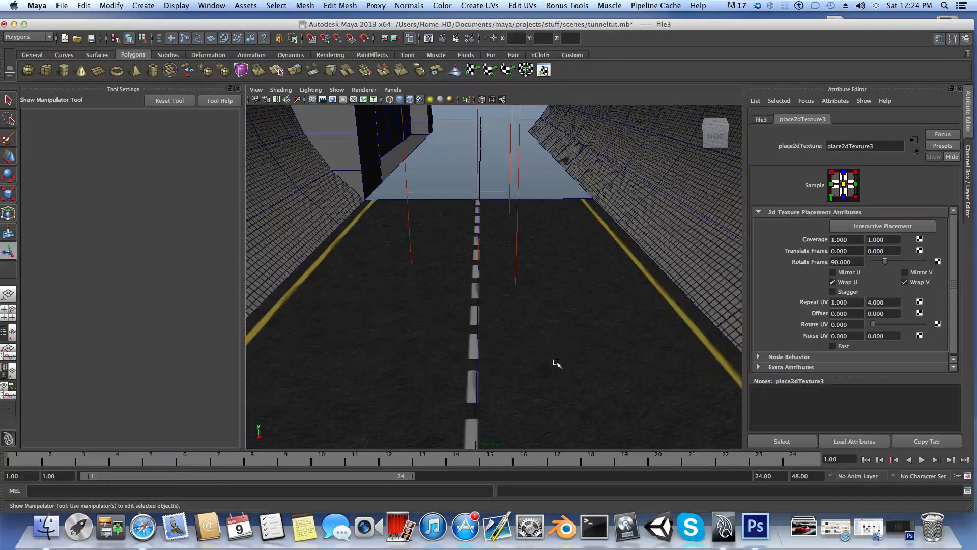
{"action": "scroll", "coordinate": [545, 327], "scroll_direction": "down", "scroll_amount": 3}
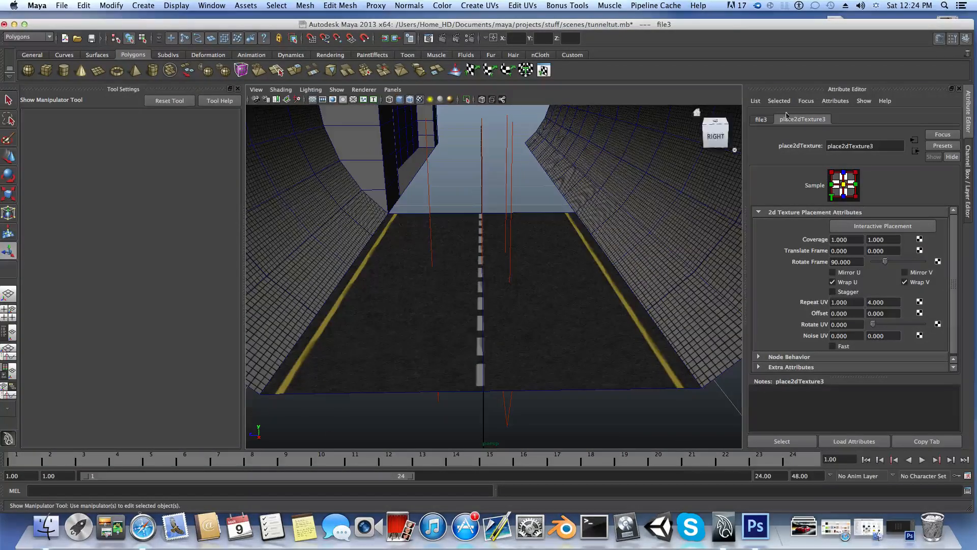
Step: Go back to the road's mia_material_x1 and lower its reflectivity to 0.101 and its reflection glossiness to 0.347
{"action": "left_click", "coordinate": [915, 151]}
{"action": "left_click", "coordinate": [915, 151]}
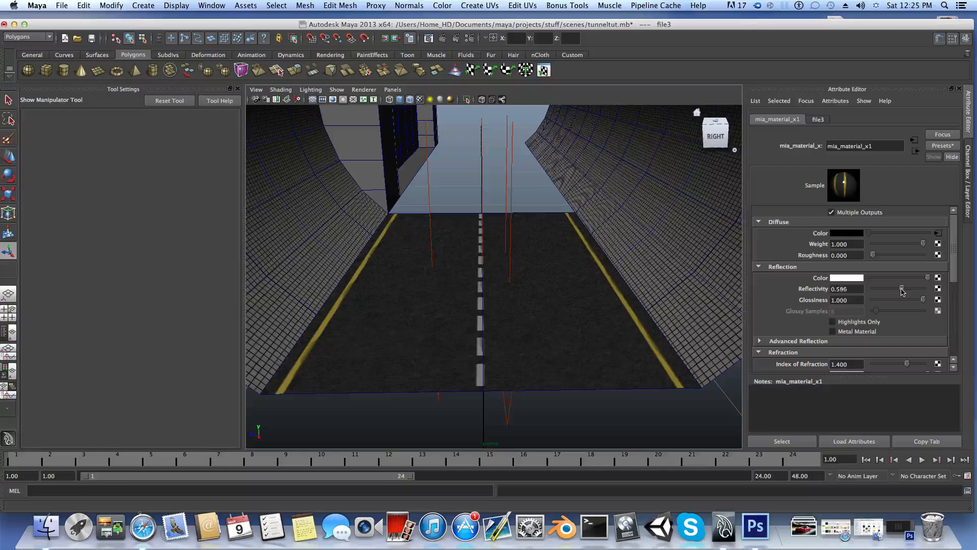
{"action": "left_click_drag", "start_coordinate": [902, 290], "coordinate": [880, 296]}
{"action": "left_click_drag", "start_coordinate": [924, 300], "coordinate": [891, 302]}
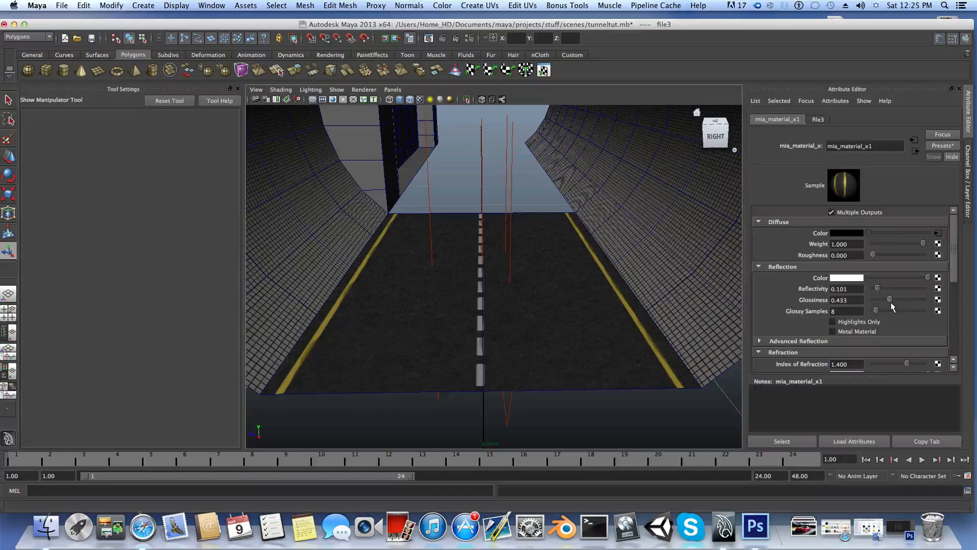
{"action": "left_click_drag", "start_coordinate": [887, 302], "coordinate": [885, 302]}
Step: Connect a File texture to the Overall Bump attribute of the road material
{"action": "scroll", "coordinate": [862, 326], "scroll_direction": "down", "scroll_amount": 3}
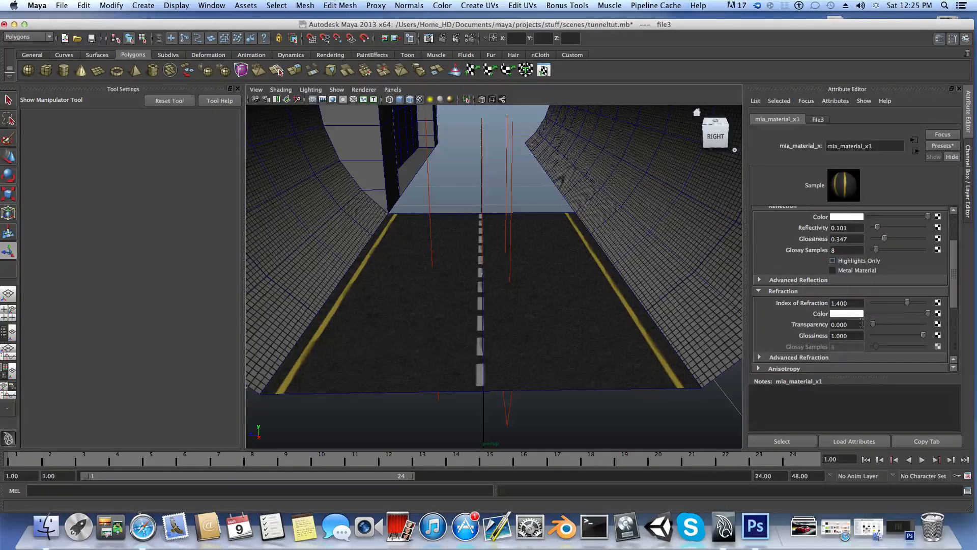
{"action": "scroll", "coordinate": [861, 323], "scroll_direction": "down", "scroll_amount": 6}
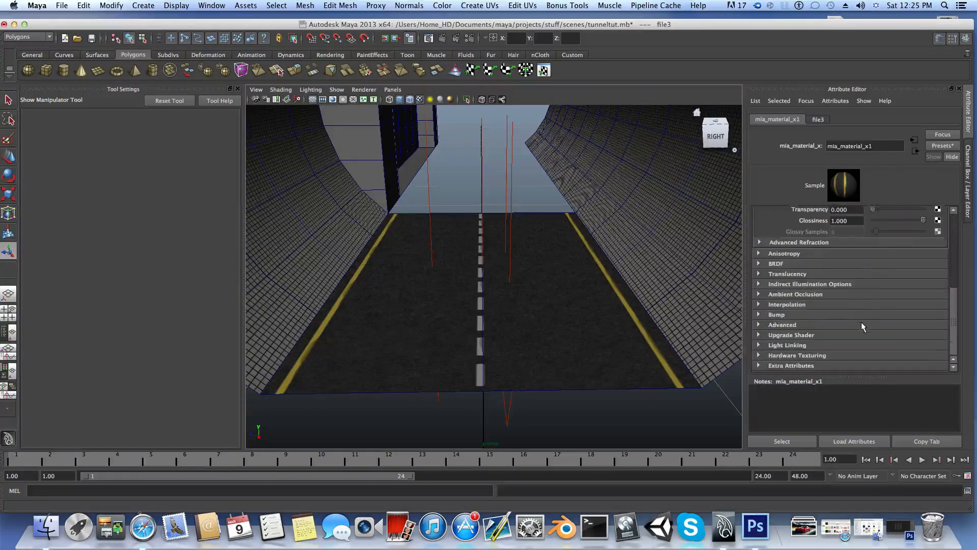
{"action": "left_click", "coordinate": [766, 315]}
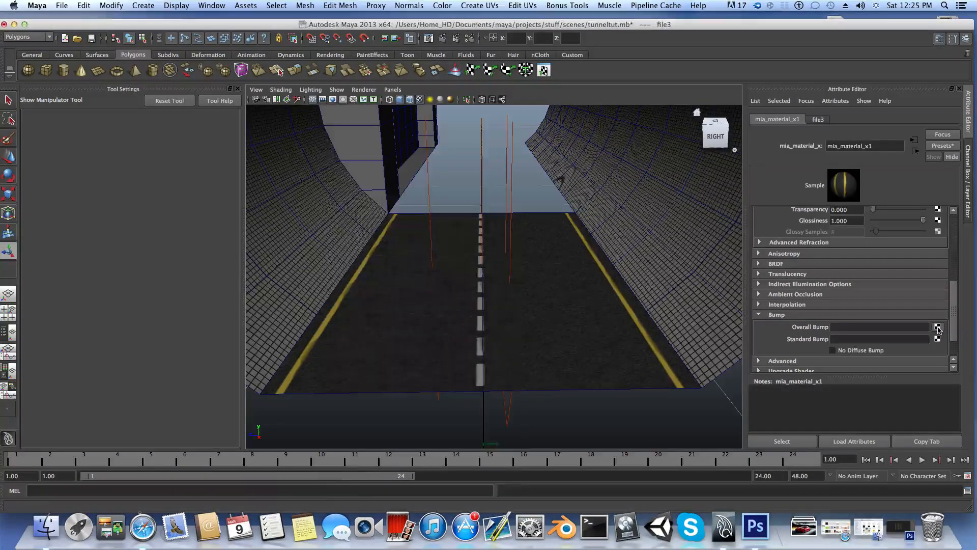
{"action": "left_click", "coordinate": [937, 327]}
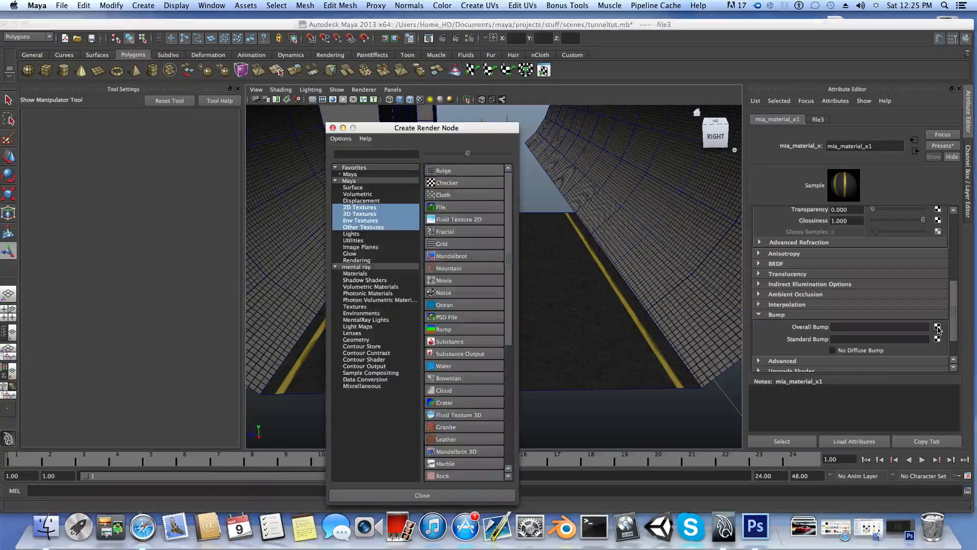
{"action": "left_click", "coordinate": [475, 207]}
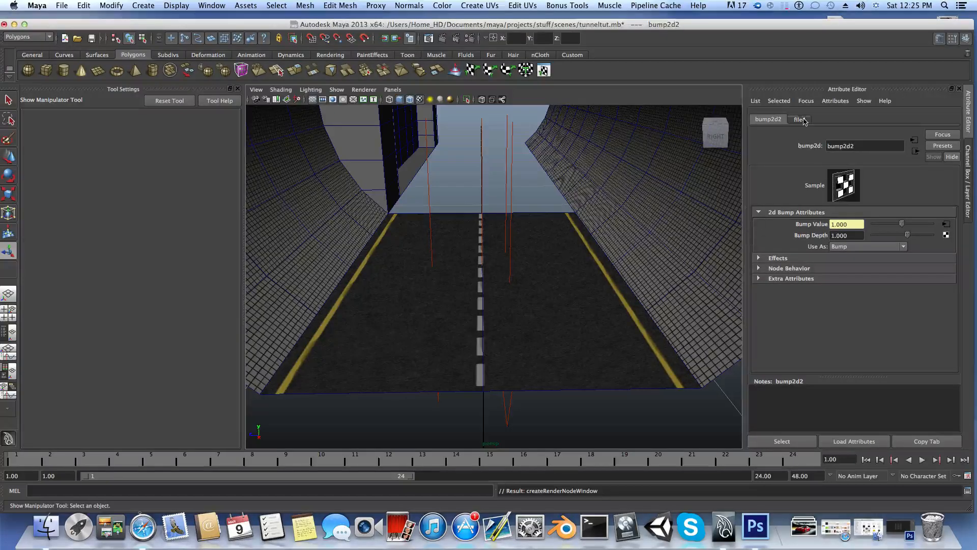
Step: Load roadbump.jpg from the Desktop as the image of the road material's bump file texture
{"action": "left_click", "coordinate": [800, 119]}
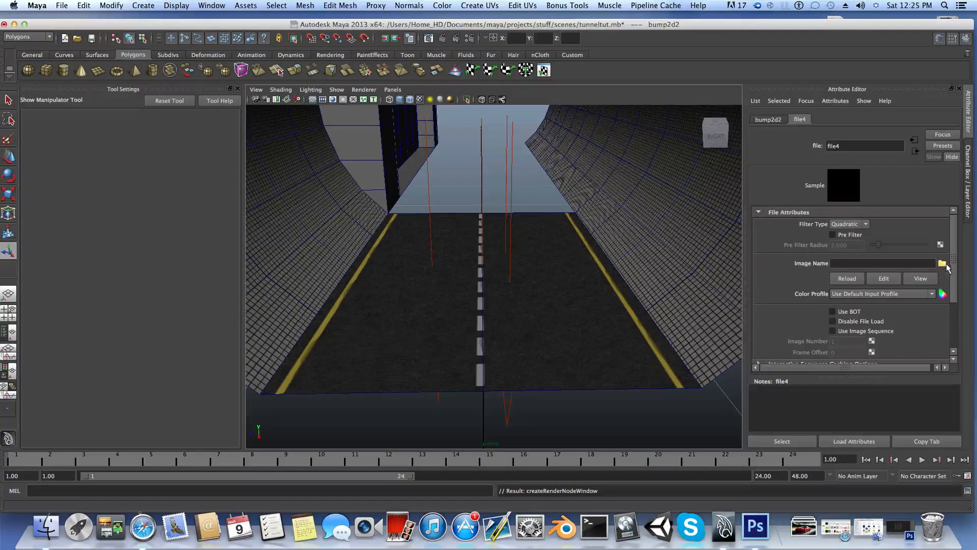
{"action": "left_click", "coordinate": [942, 263]}
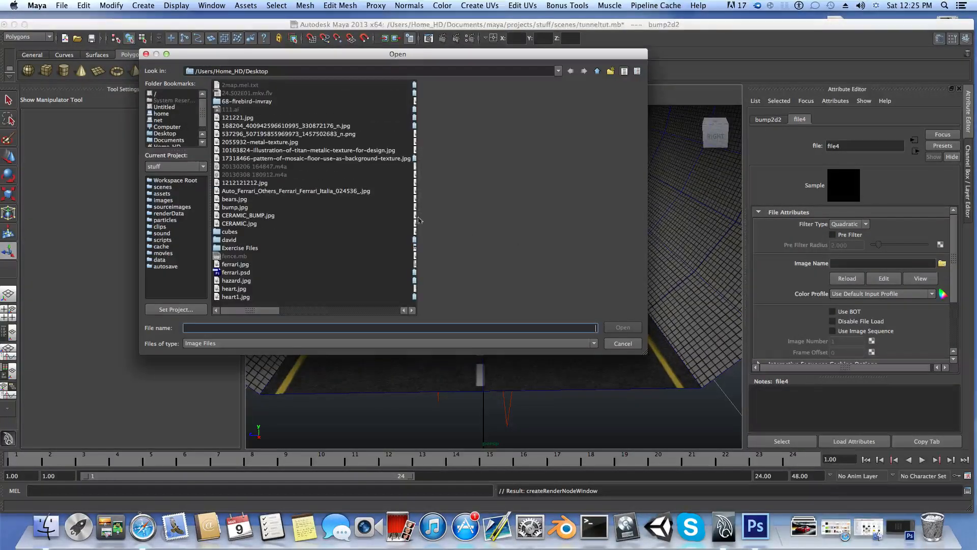
{"action": "left_click_drag", "start_coordinate": [264, 311], "coordinate": [314, 311]}
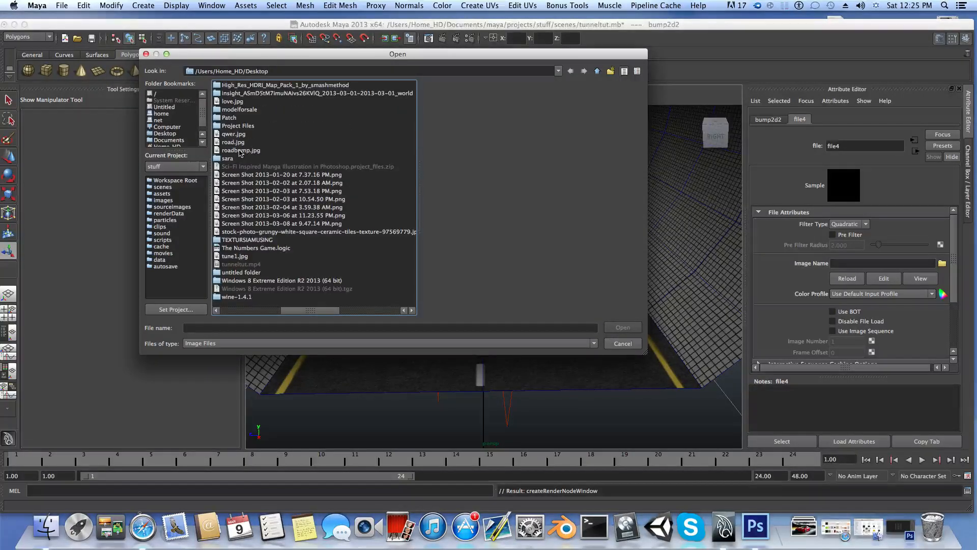
{"action": "left_click", "coordinate": [241, 150]}
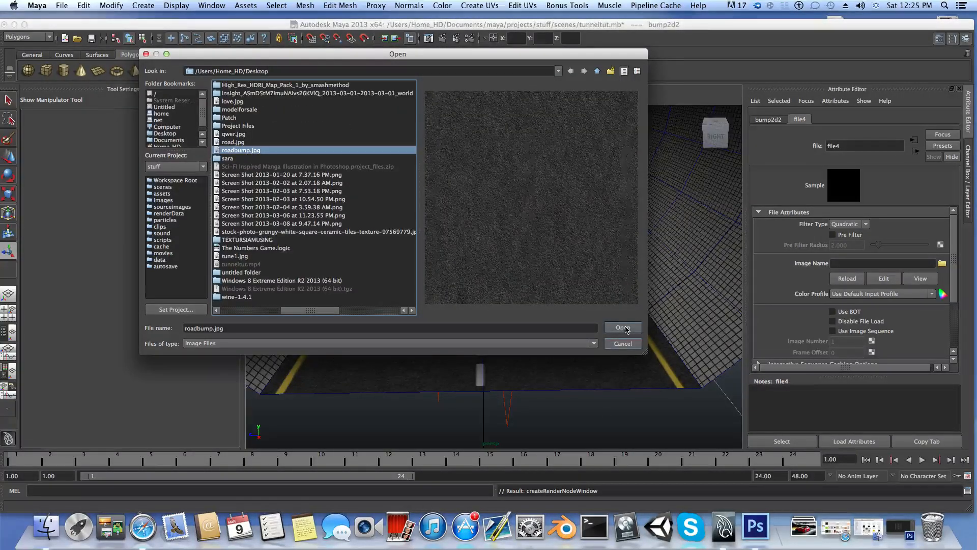
{"action": "left_click", "coordinate": [623, 328]}
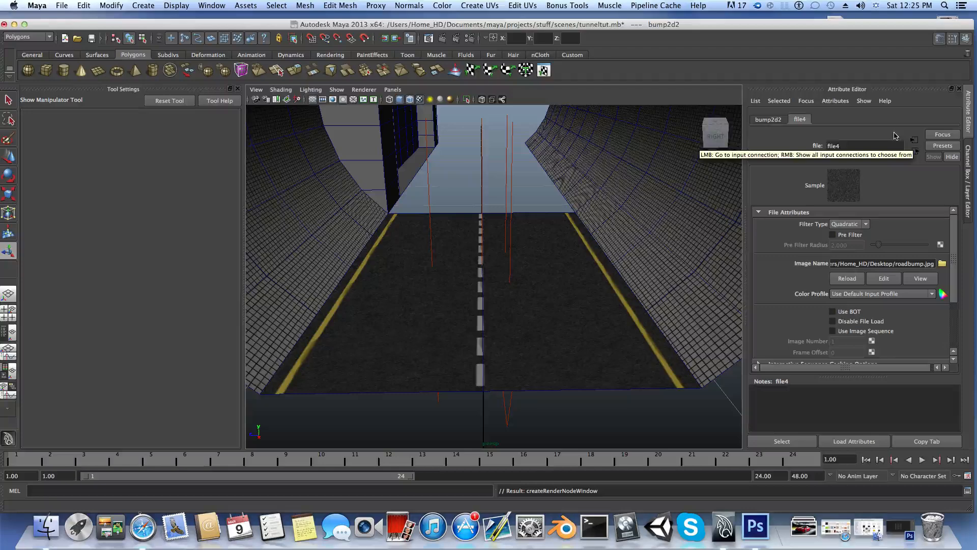
Step: Set the road bump texture's placement to a 90 frame rotation and a V repeat of 4
{"action": "left_click", "coordinate": [915, 140]}
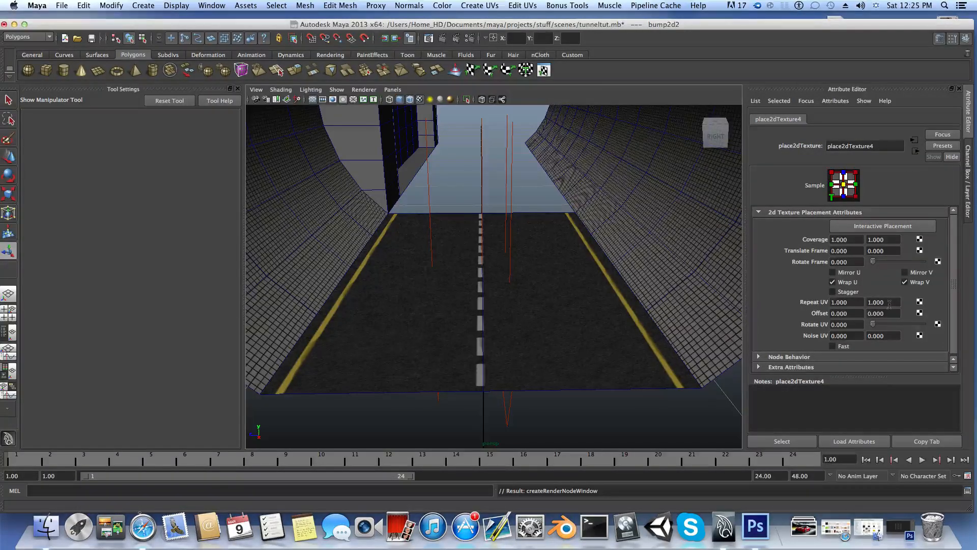
{"action": "left_click_drag", "start_coordinate": [856, 261], "coordinate": [823, 262]}
{"action": "type", "text": "90"}
{"action": "key", "text": "Return"}
{"action": "double_click", "coordinate": [870, 302]}
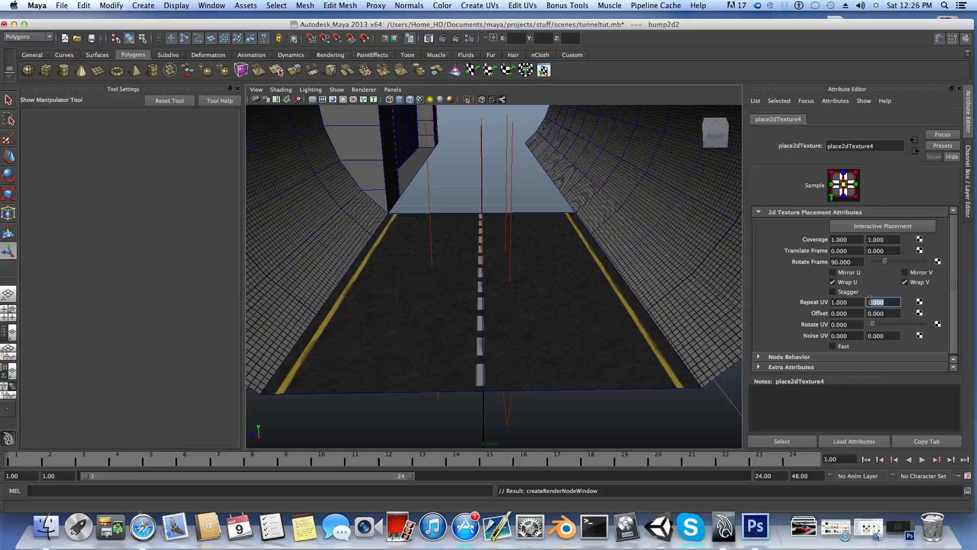
{"action": "type", "text": "4.000"}
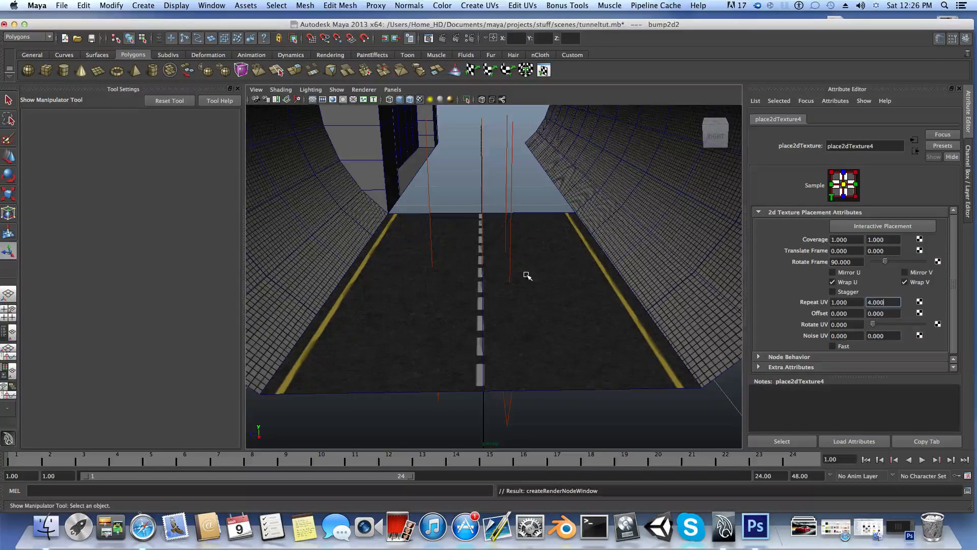
Step: Start an IPR render of the road and render a region across the lanes to check the bump
{"action": "right_click_drag", "start_coordinate": [529, 277], "coordinate": [540, 277], "text": "alt"}
{"action": "middle_click_drag", "start_coordinate": [539, 277], "coordinate": [542, 299], "text": "alt"}
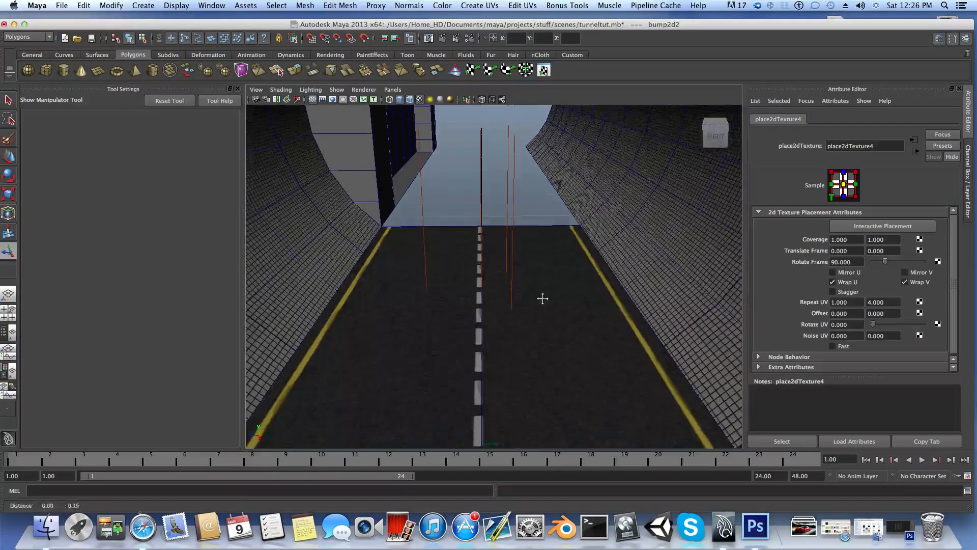
{"action": "left_click", "coordinate": [456, 39]}
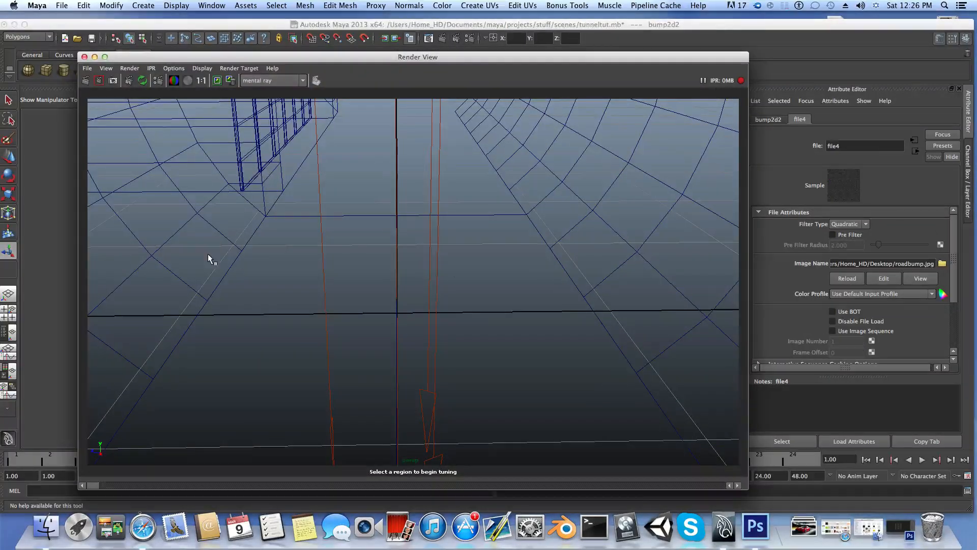
{"action": "left_click_drag", "start_coordinate": [212, 260], "coordinate": [621, 414]}
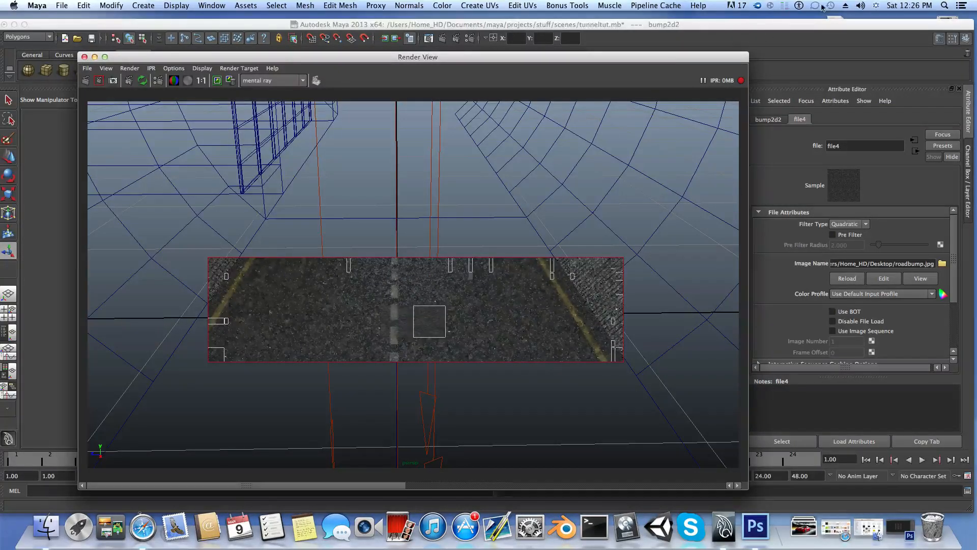
{"action": "left_click", "coordinate": [715, 16]}
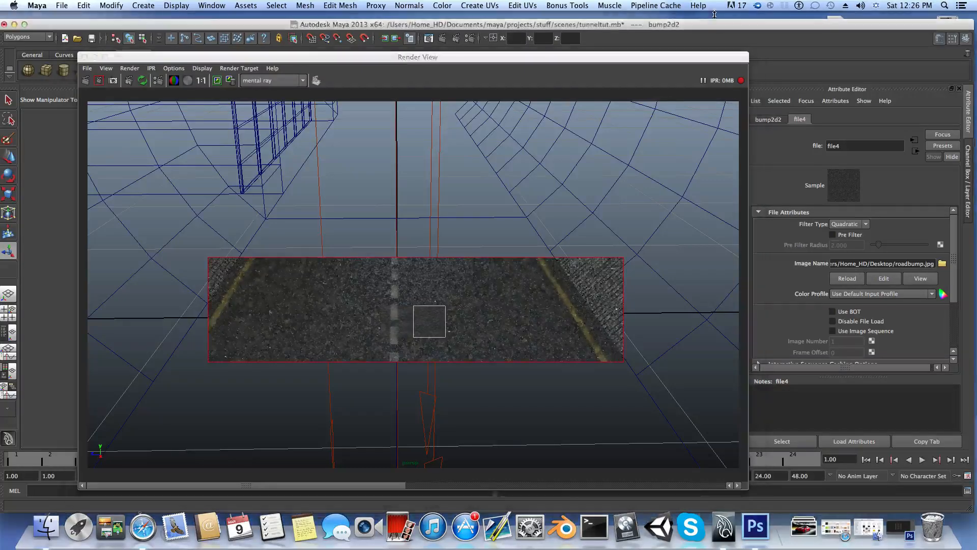
{"action": "left_click", "coordinate": [717, 6]}
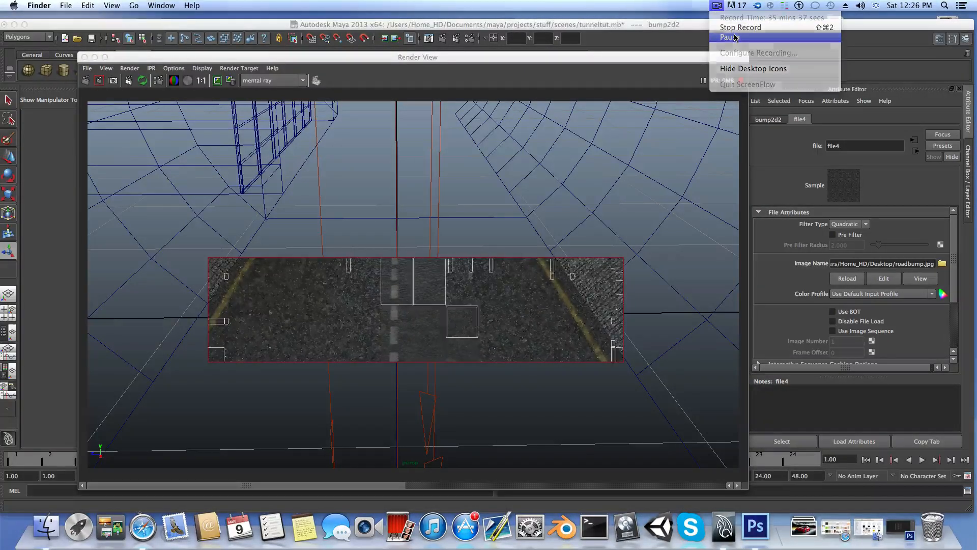
{"action": "left_click", "coordinate": [734, 38]}
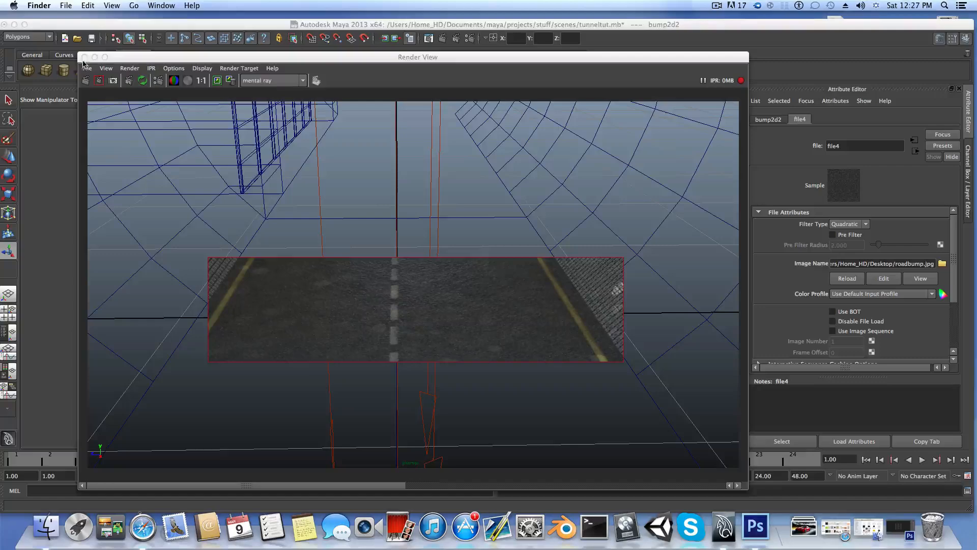
Step: Close the render view and snap the road floor's pivot to the midpoint of its near end edge
{"action": "left_click", "coordinate": [85, 57]}
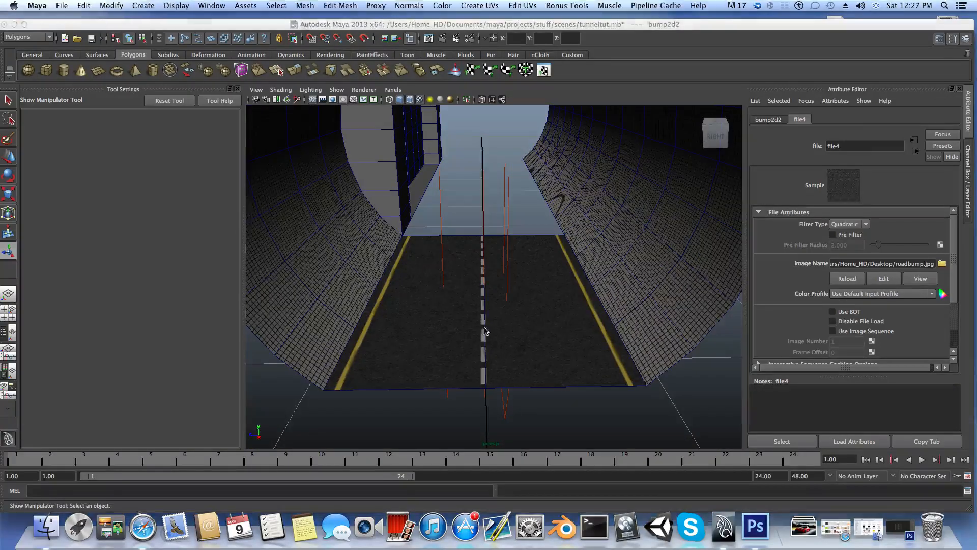
{"action": "left_click", "coordinate": [501, 330]}
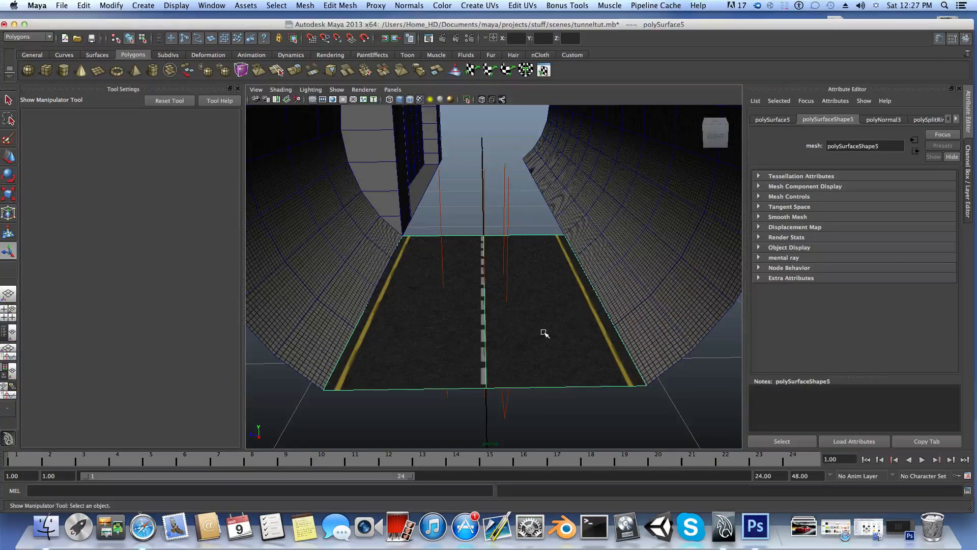
{"action": "key", "text": "w"}
{"action": "left_click_drag", "start_coordinate": [540, 331], "coordinate": [603, 344], "text": "alt"}
{"action": "right_click_drag", "start_coordinate": [632, 260], "coordinate": [538, 269], "text": "alt"}
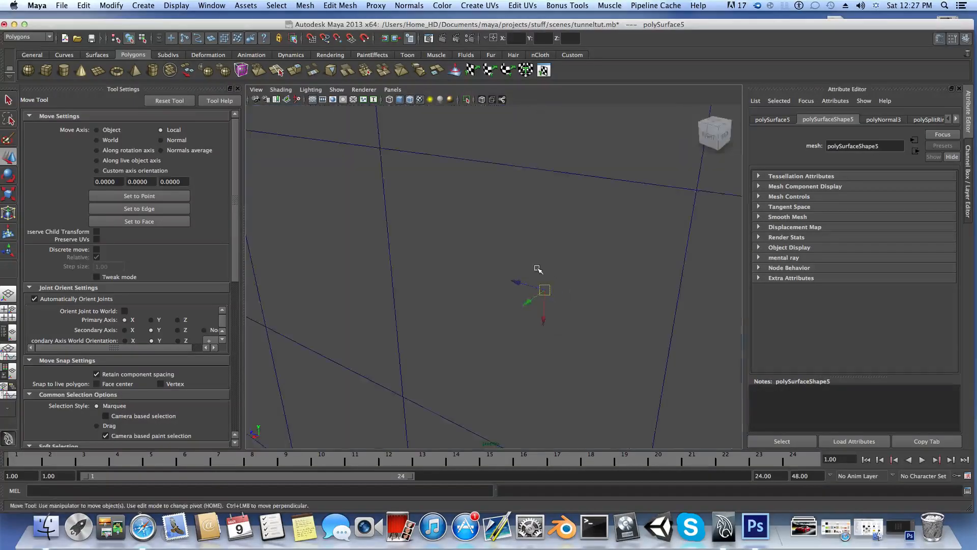
{"action": "left_click_drag", "start_coordinate": [538, 268], "coordinate": [554, 262], "text": "alt"}
{"action": "right_click_drag", "start_coordinate": [554, 261], "coordinate": [582, 276], "text": "alt"}
{"action": "middle_click_drag", "start_coordinate": [582, 277], "coordinate": [543, 296], "text": "alt"}
{"action": "right_click_drag", "start_coordinate": [543, 297], "coordinate": [511, 309], "text": "alt"}
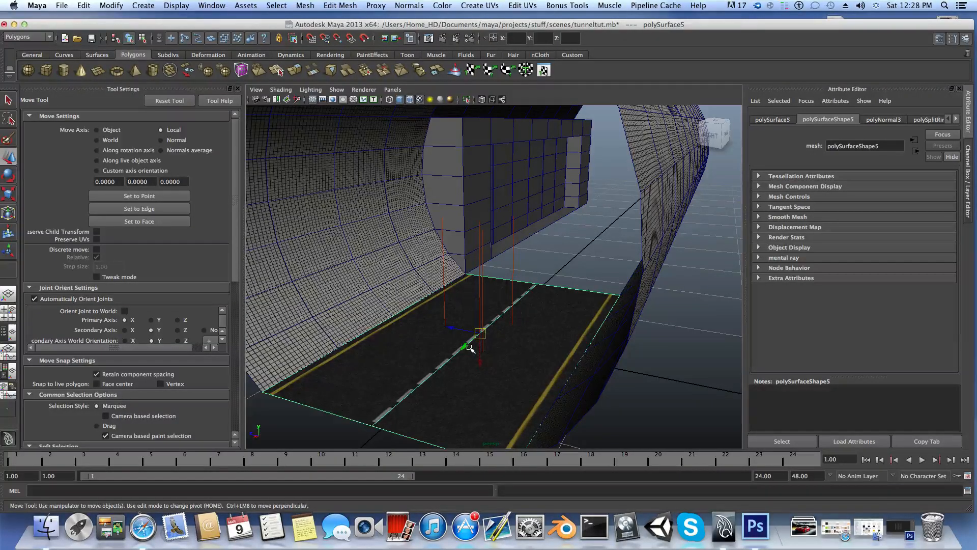
{"action": "key", "text": "Home"}
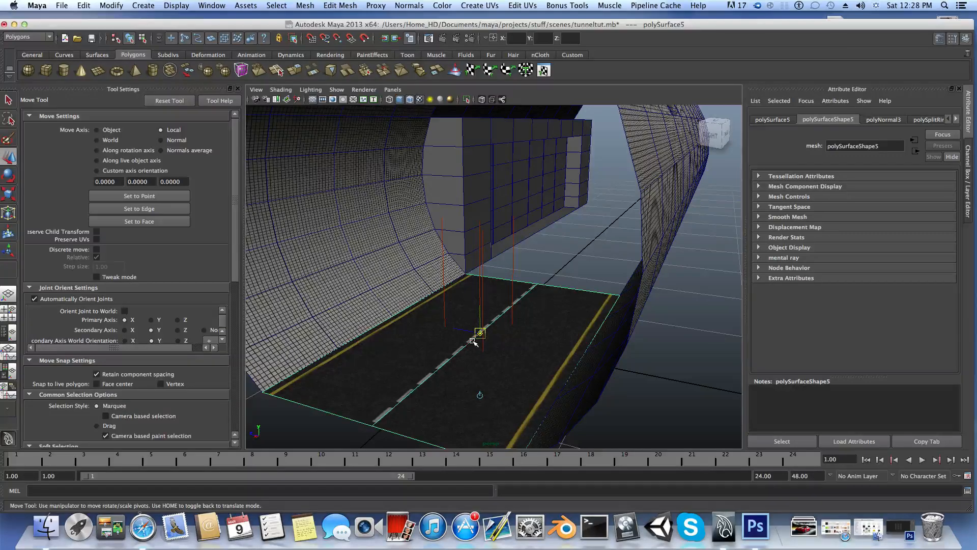
{"action": "key", "text": "v"}
{"action": "left_click_drag", "start_coordinate": [473, 340], "coordinate": [419, 375]}
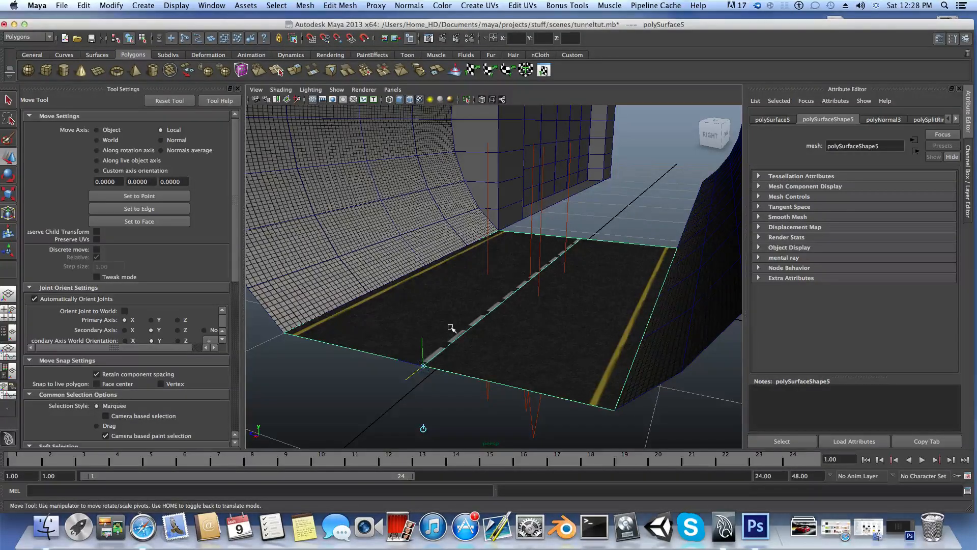
{"action": "key", "text": "Home"}
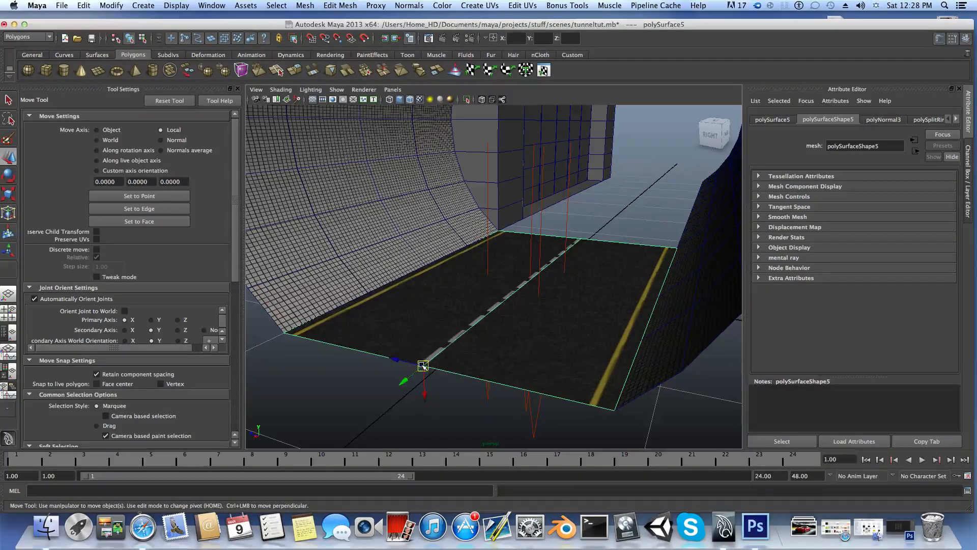
Step: Duplicate the road floor, move the copy end to end with the original, and repeat the duplication with the same offset five times
{"action": "key", "text": "ctrl+d"}
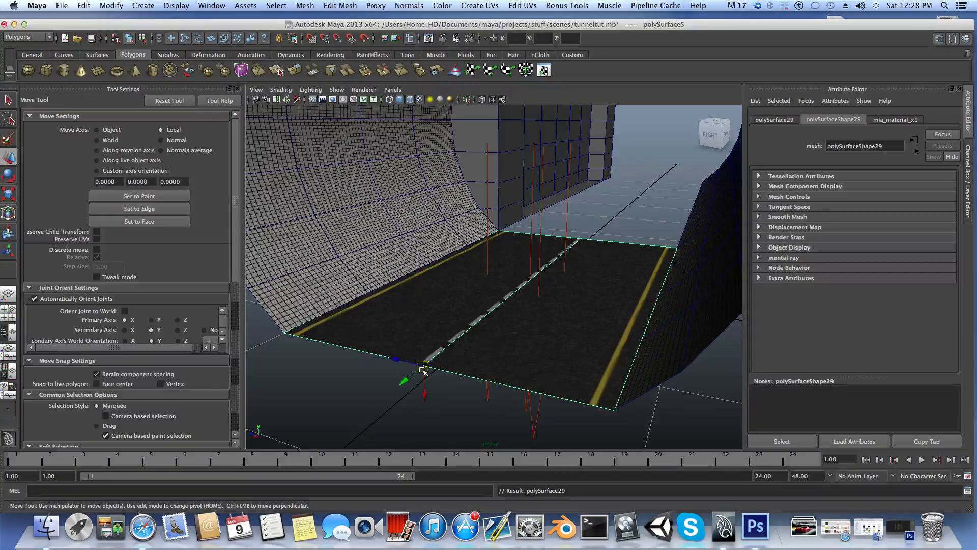
{"action": "left_click_drag", "start_coordinate": [412, 377], "coordinate": [540, 278]}
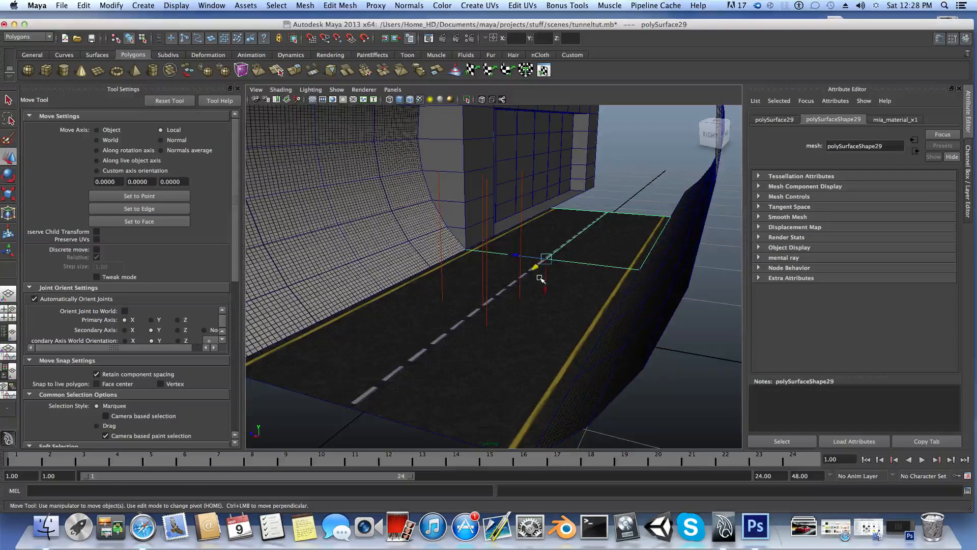
{"action": "key", "text": "shift+d"}
{"action": "key", "text": "shift+d"}
{"action": "key", "text": "shift+d"}
{"action": "key", "text": "shift+d"}
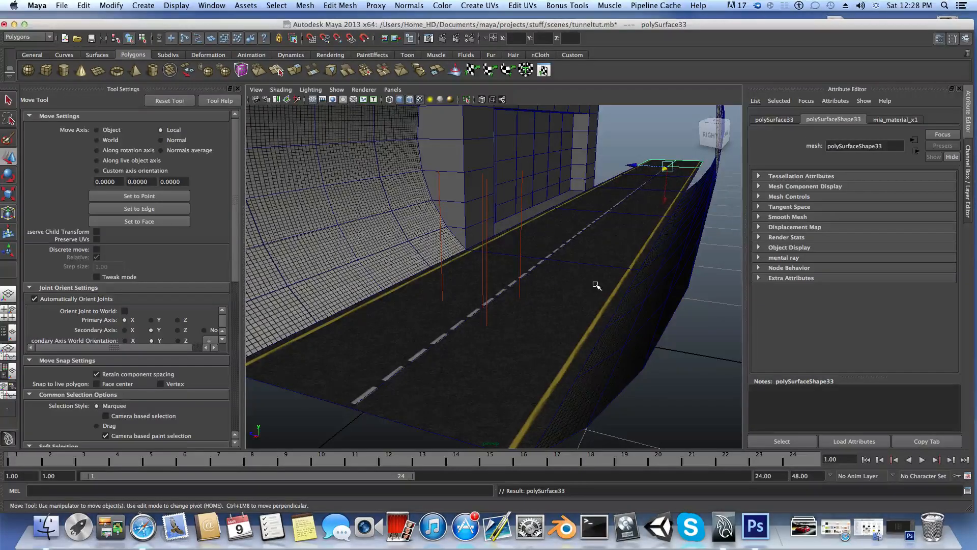
{"action": "key", "text": "shift+d"}
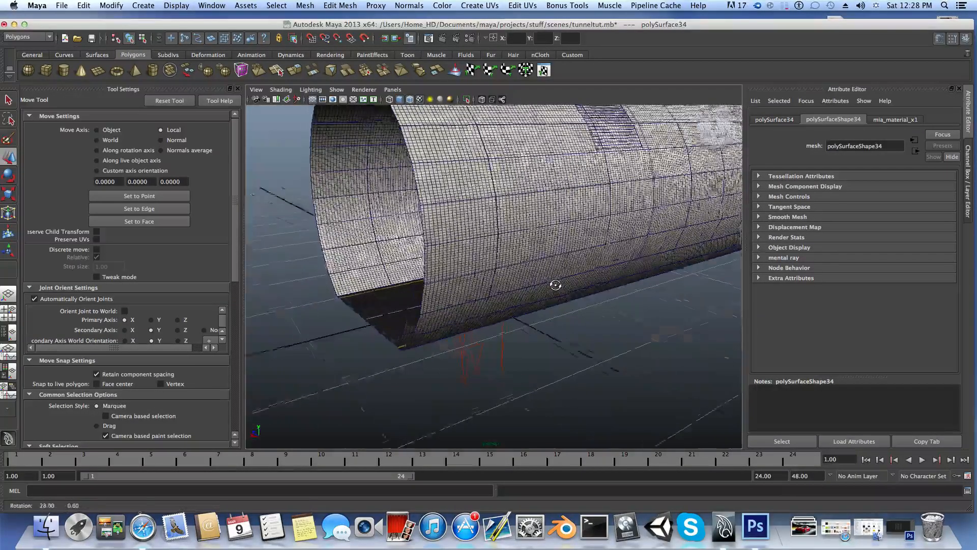
Step: Select the tiled tunnel wall section at the open end and snap its pivot to the top of that end's rim
{"action": "left_click", "coordinate": [496, 222]}
{"action": "left_click_drag", "start_coordinate": [538, 232], "coordinate": [522, 230], "text": "alt"}
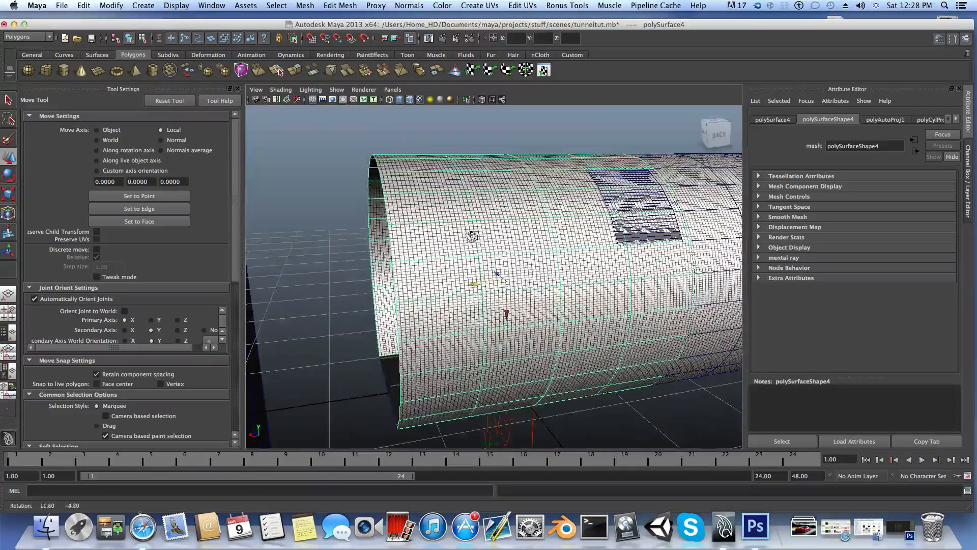
{"action": "key", "text": "Home"}
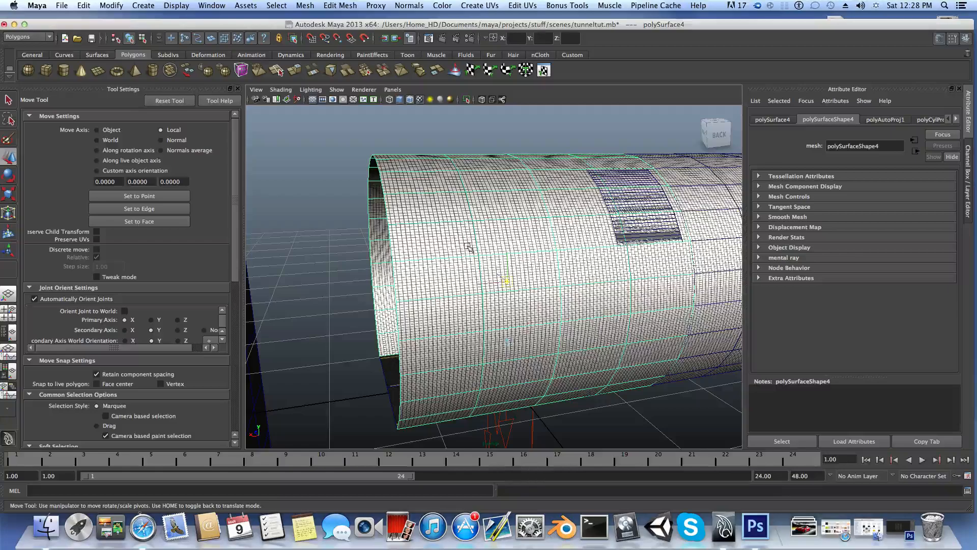
{"action": "left_click_drag", "start_coordinate": [451, 246], "coordinate": [435, 196], "text": "alt"}
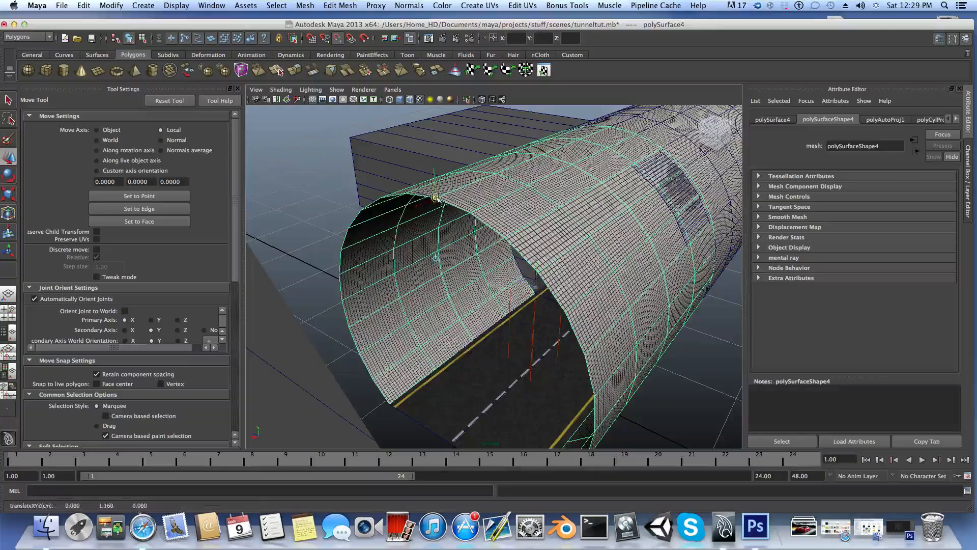
{"action": "left_click_drag", "start_coordinate": [476, 233], "coordinate": [458, 222], "text": "alt"}
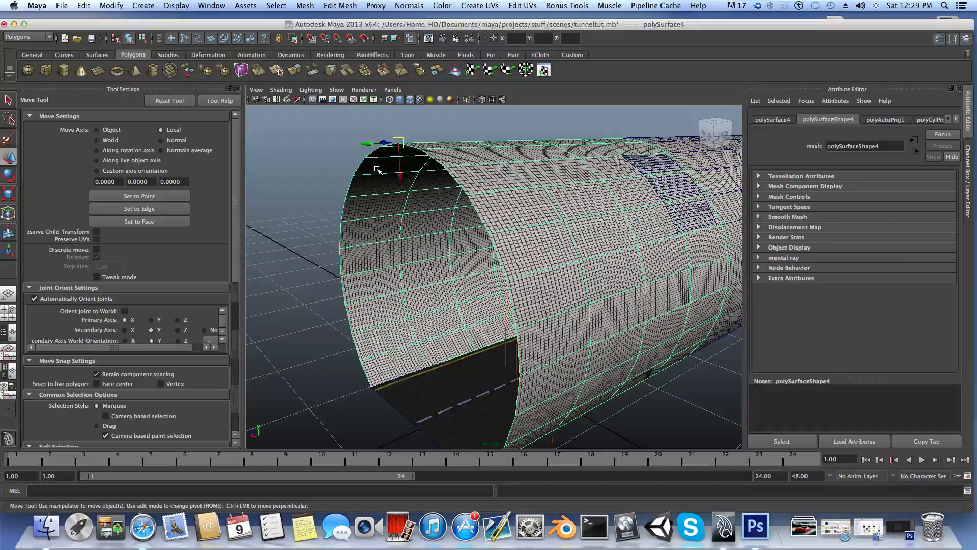
Step: Duplicate the tiled wall section and slide the copy lengthwise toward the opposite end of the tunnel
{"action": "key", "text": "ctrl+d"}
{"action": "left_click_drag", "start_coordinate": [366, 143], "coordinate": [594, 138]}
{"action": "middle_click_drag", "start_coordinate": [677, 234], "coordinate": [432, 285], "text": "alt"}
{"action": "left_click_drag", "start_coordinate": [487, 290], "coordinate": [462, 291], "text": "alt"}
{"action": "middle_click_drag", "start_coordinate": [523, 290], "coordinate": [413, 321], "text": "alt"}
{"action": "left_click_drag", "start_coordinate": [262, 226], "coordinate": [569, 209]}
{"action": "middle_click_drag", "start_coordinate": [530, 354], "coordinate": [354, 401], "text": "alt"}
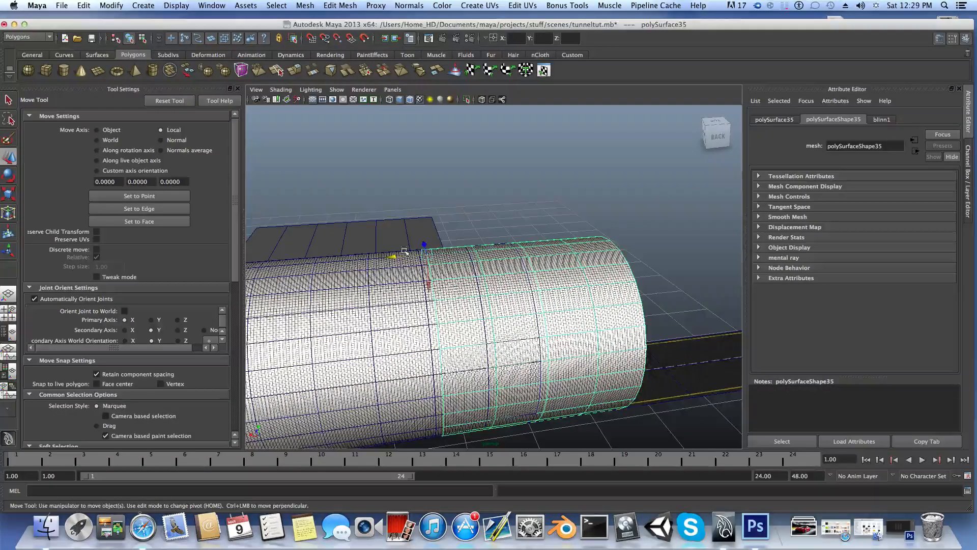
Step: Position the copied wall section edge to edge with the end of the existing tunnel wall
{"action": "left_click_drag", "start_coordinate": [405, 252], "coordinate": [420, 255]}
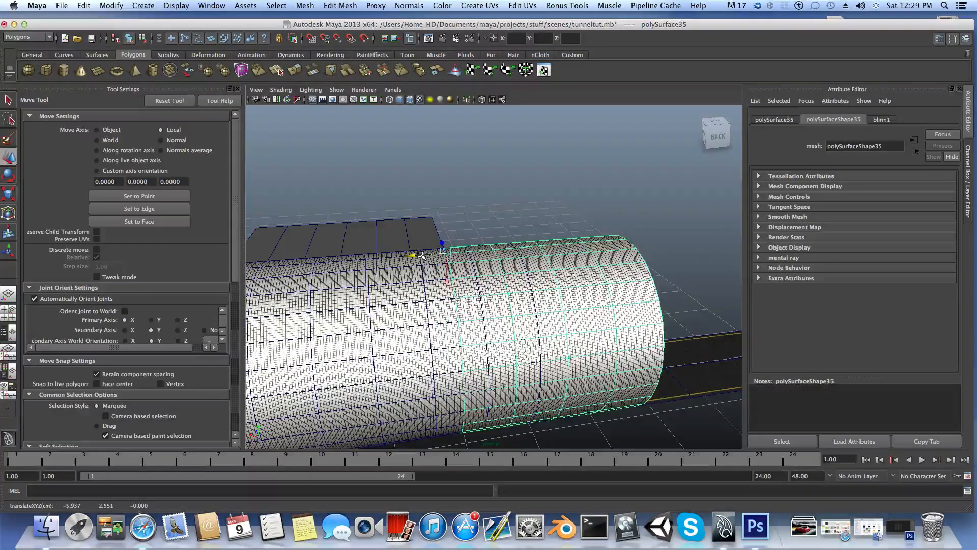
{"action": "left_click_drag", "start_coordinate": [438, 253], "coordinate": [527, 248]}
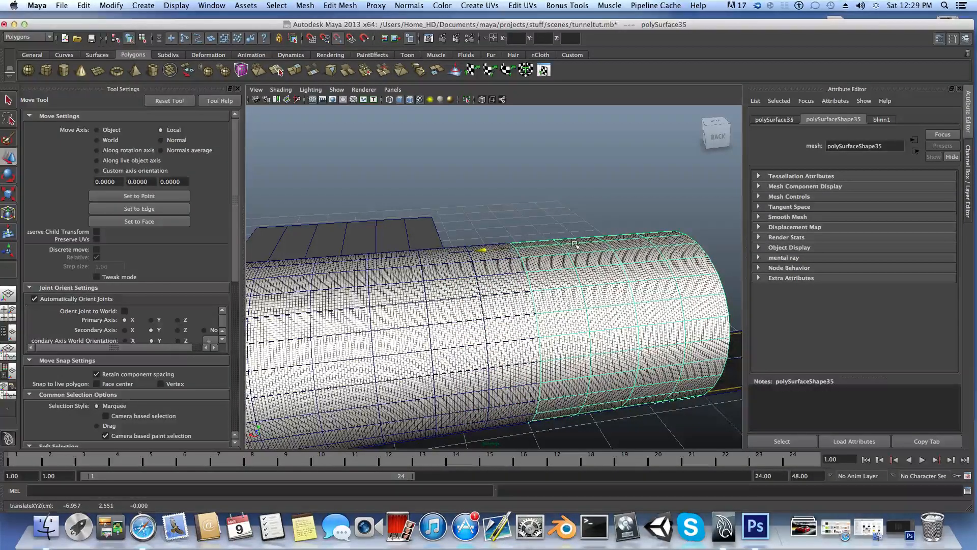
{"action": "left_click_drag", "start_coordinate": [489, 299], "coordinate": [471, 301], "text": "alt"}
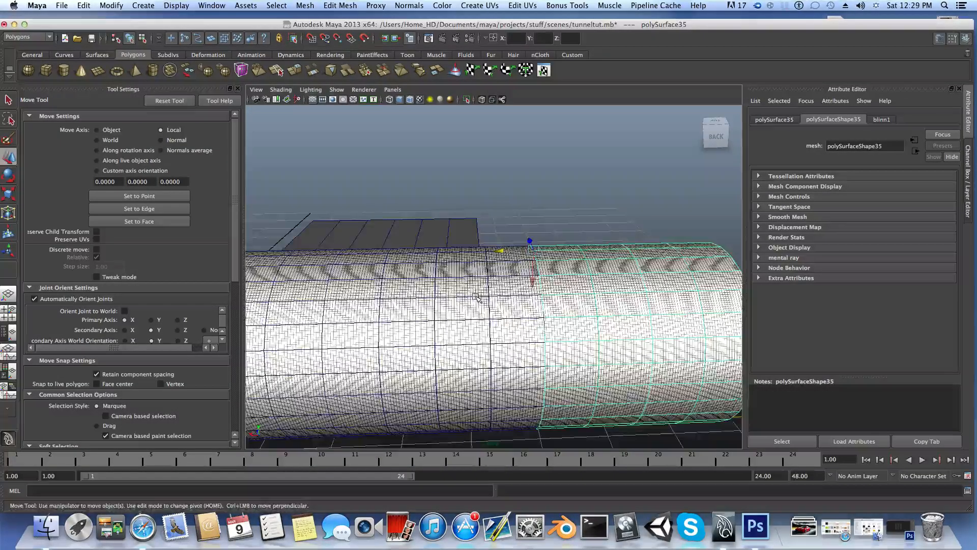
{"action": "right_click_drag", "start_coordinate": [471, 301], "coordinate": [488, 316], "text": "alt"}
{"action": "middle_click_drag", "start_coordinate": [489, 316], "coordinate": [433, 331], "text": "alt"}
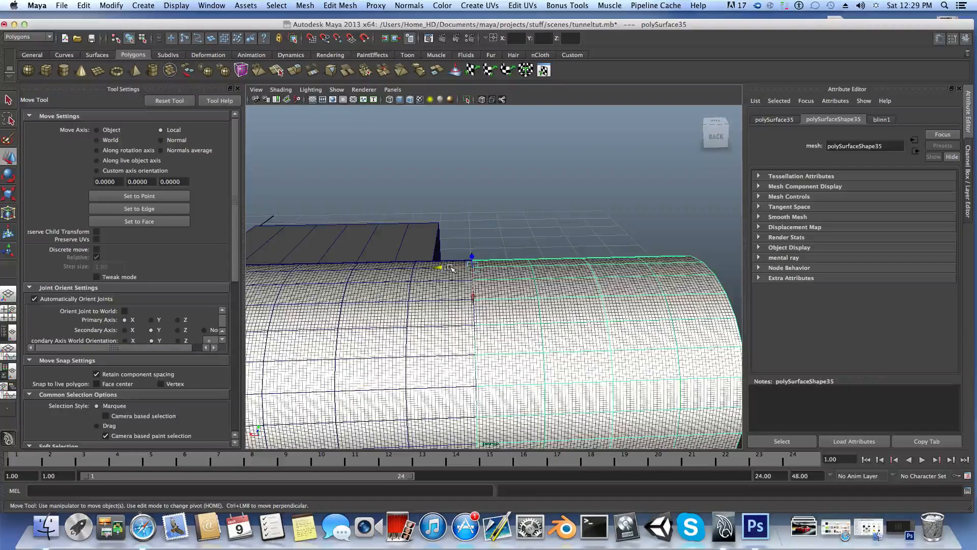
{"action": "left_click_drag", "start_coordinate": [451, 268], "coordinate": [408, 353]}
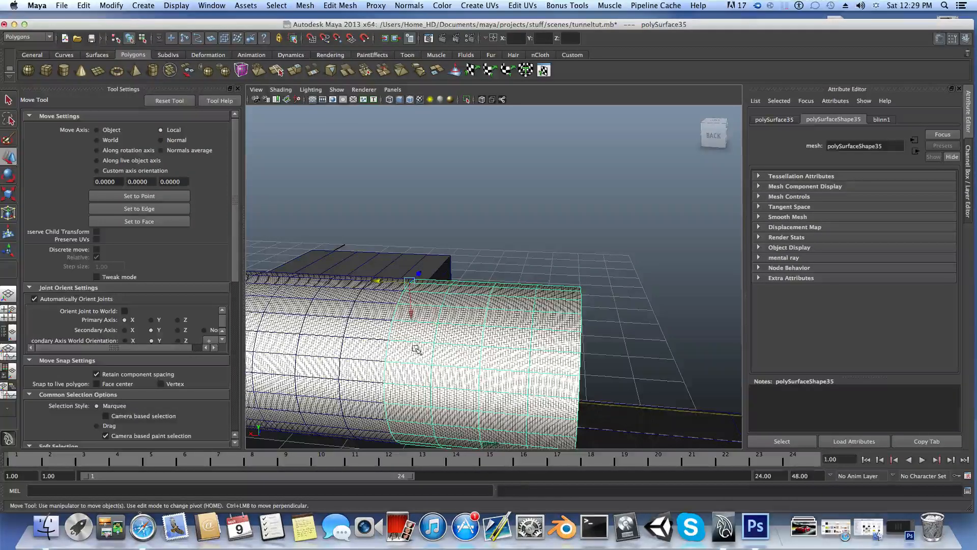
Step: Extend the tunnel wall with three more duplicates of the tiled section, placing the copies end to end
{"action": "key", "text": "ctrl+d"}
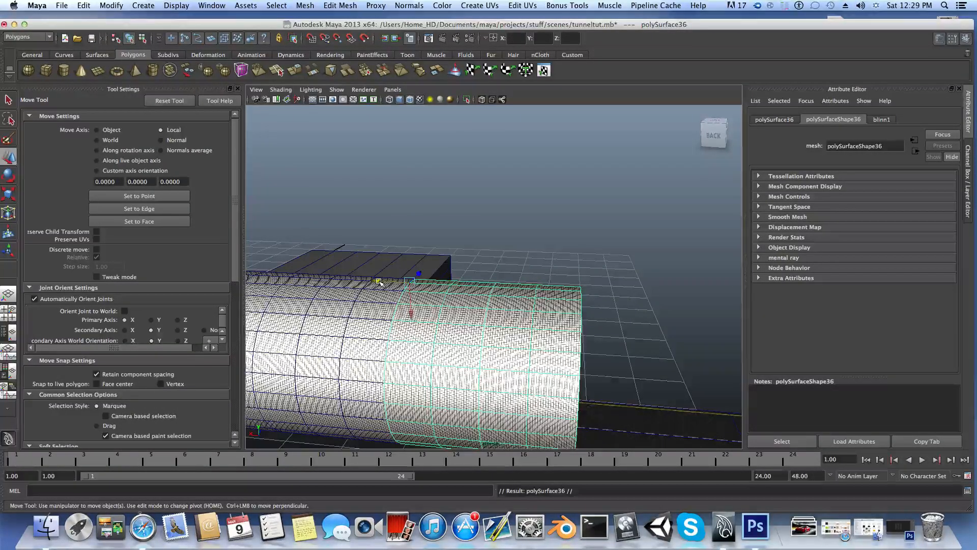
{"action": "left_click_drag", "start_coordinate": [379, 281], "coordinate": [586, 293]}
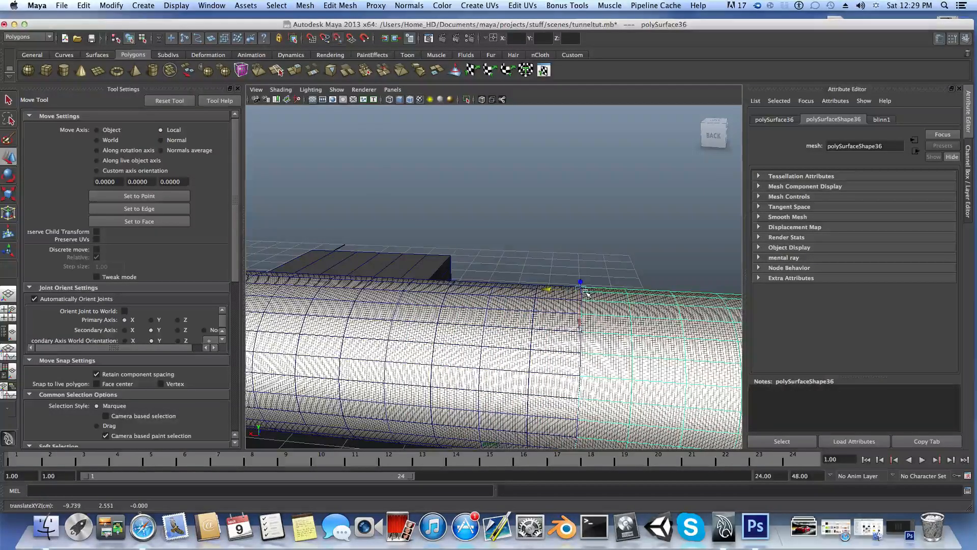
{"action": "key", "text": "super+d"}
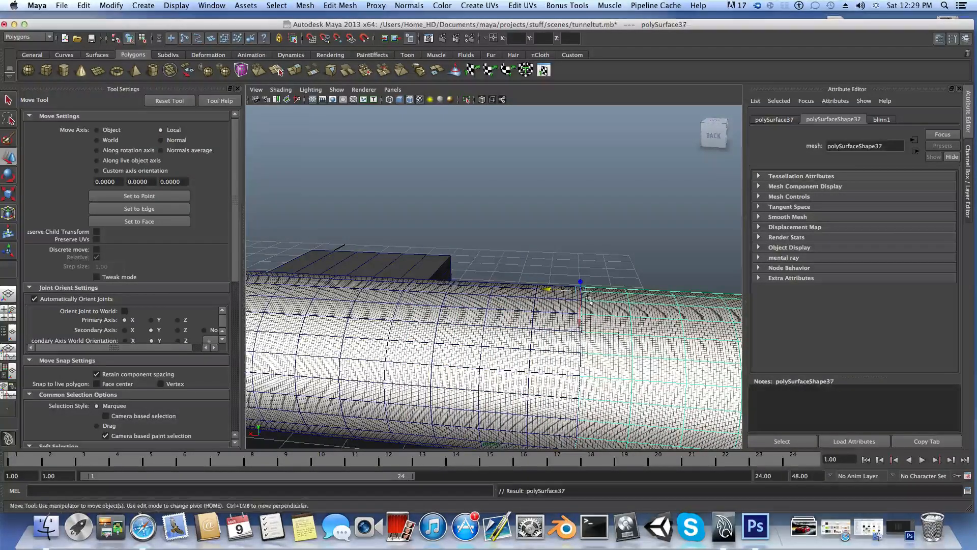
{"action": "scroll", "coordinate": [556, 301], "scroll_direction": "down", "scroll_amount": 3}
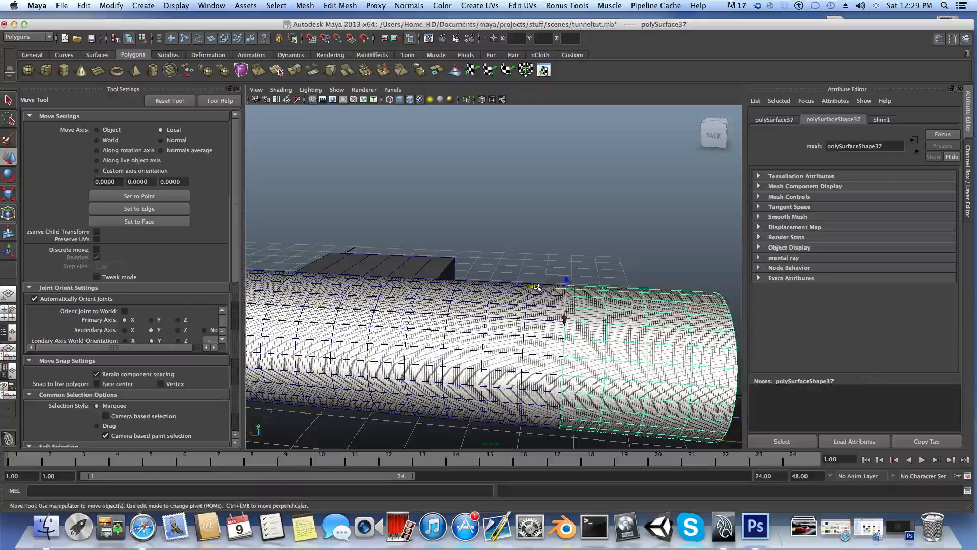
{"action": "left_click_drag", "start_coordinate": [534, 286], "coordinate": [687, 294]}
{"action": "middle_click_drag", "start_coordinate": [678, 333], "coordinate": [468, 321], "text": "alt"}
{"action": "key", "text": "shift+d"}
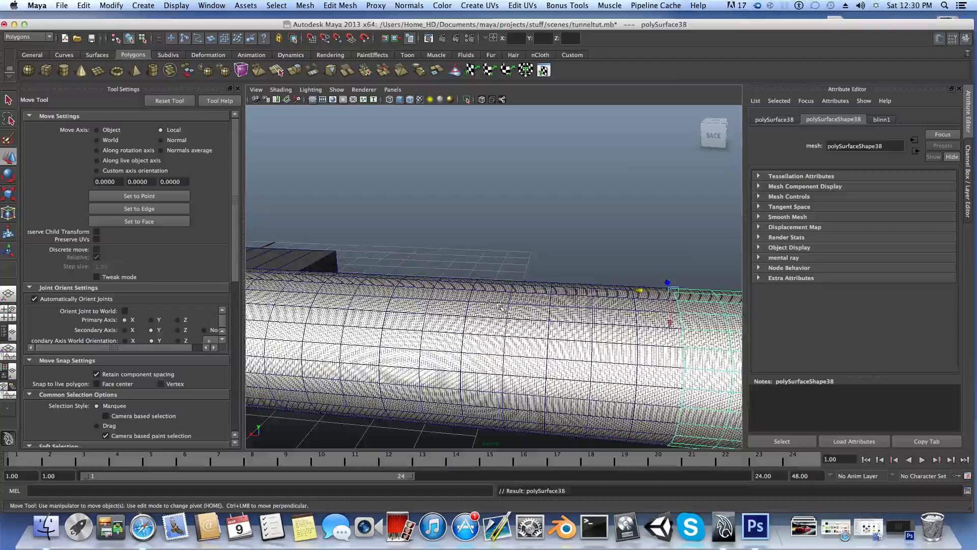
Step: Create a point light in the scene for the tunnel interior
{"action": "scroll", "coordinate": [502, 307], "scroll_direction": "down", "scroll_amount": 4}
{"action": "left_click_drag", "start_coordinate": [473, 318], "coordinate": [504, 327], "text": "alt"}
{"action": "middle_click_drag", "start_coordinate": [504, 327], "coordinate": [518, 286], "text": "alt"}
{"action": "left_click_drag", "start_coordinate": [518, 286], "coordinate": [496, 303], "text": "alt"}
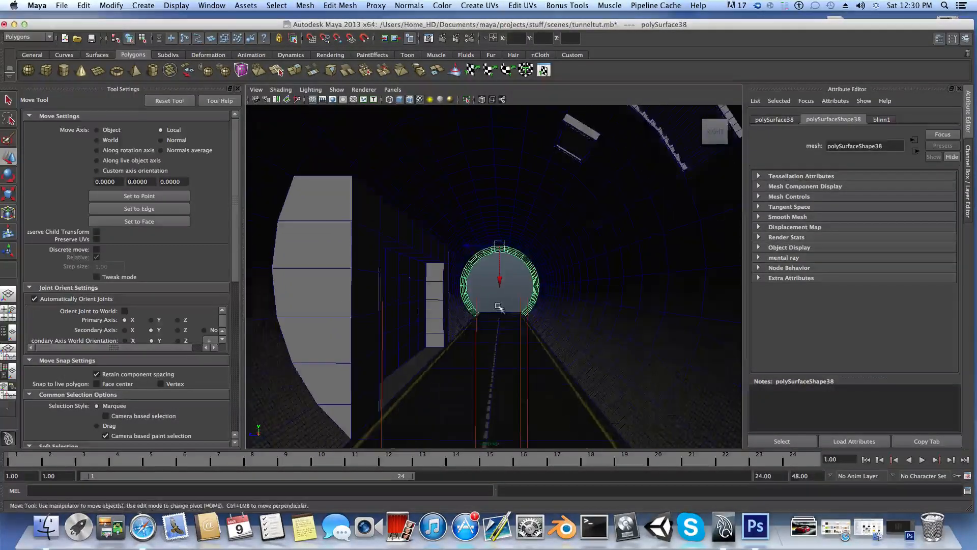
{"action": "left_click", "coordinate": [145, 10]}
{"action": "mouse_move", "coordinate": [214, 63]}
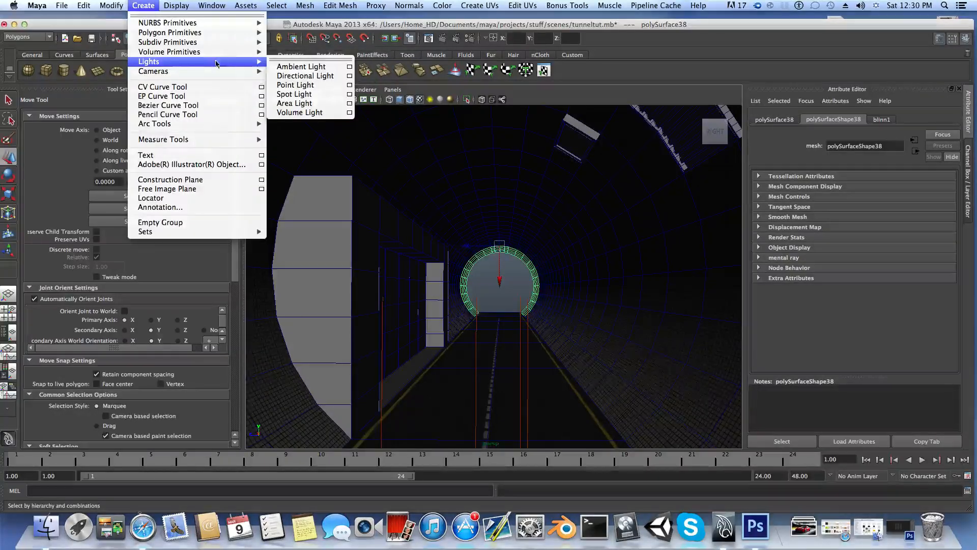
{"action": "left_click", "coordinate": [288, 88]}
Step: Move the point light lengthwise from the dark end wall into the tunnel
{"action": "scroll", "coordinate": [507, 363], "scroll_direction": "down", "scroll_amount": 5}
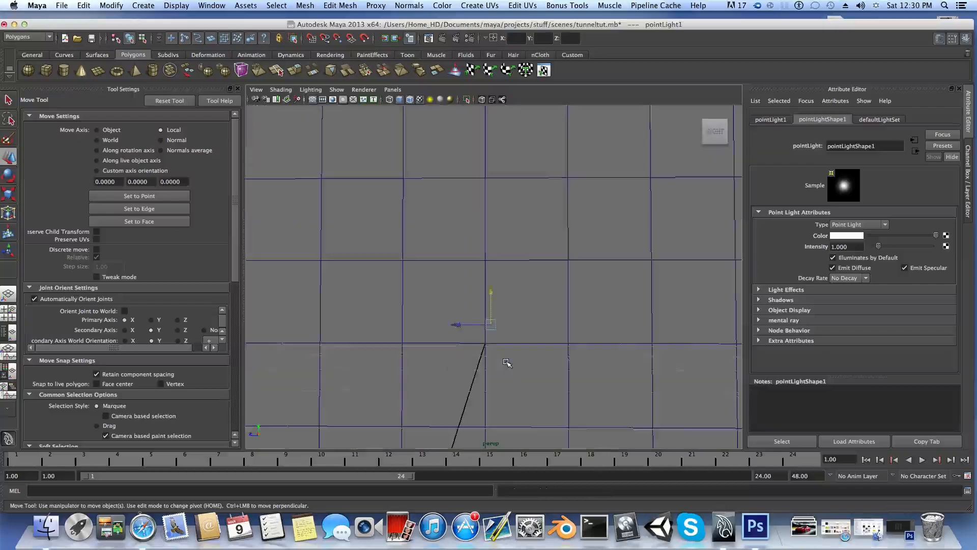
{"action": "left_click_drag", "start_coordinate": [499, 348], "coordinate": [419, 349], "text": "alt"}
{"action": "middle_click_drag", "start_coordinate": [351, 349], "coordinate": [454, 340], "text": "alt"}
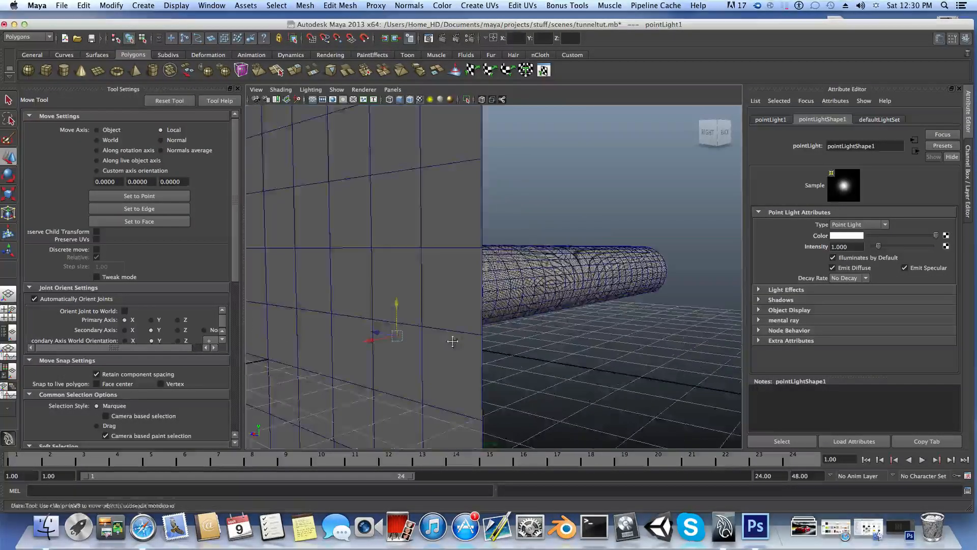
{"action": "left_click_drag", "start_coordinate": [454, 340], "coordinate": [426, 345], "text": "alt"}
{"action": "left_click_drag", "start_coordinate": [277, 336], "coordinate": [344, 328]}
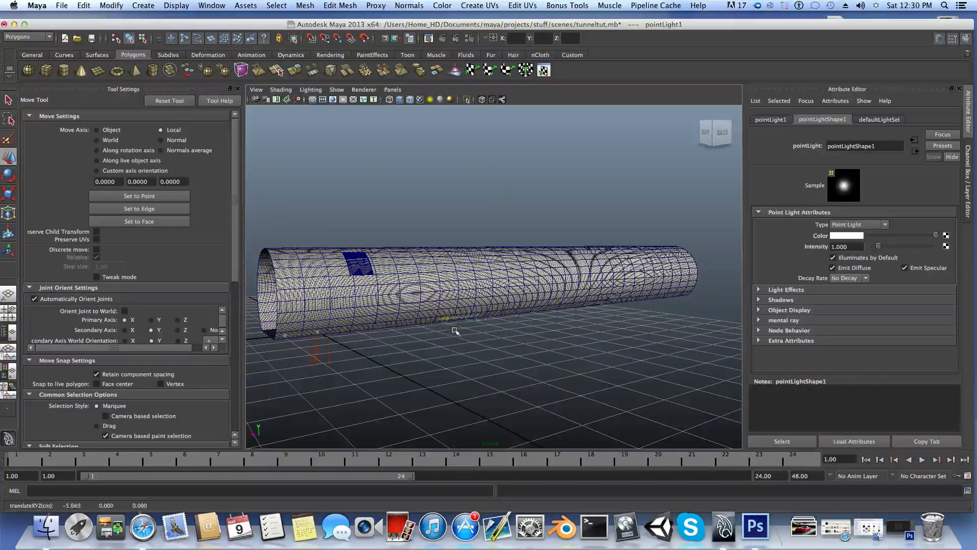
{"action": "left_click_drag", "start_coordinate": [456, 331], "coordinate": [520, 362], "text": "alt"}
{"action": "middle_click_drag", "start_coordinate": [520, 362], "coordinate": [474, 311], "text": "alt"}
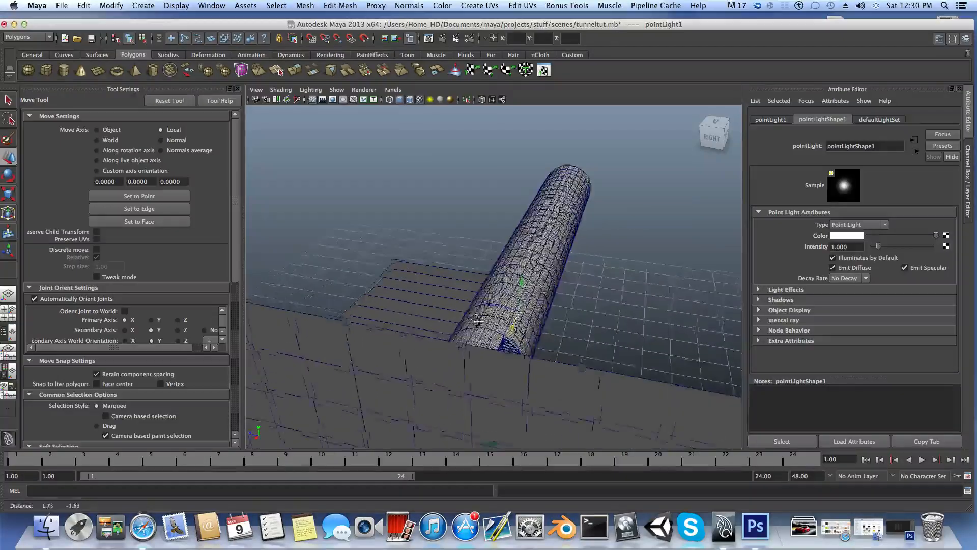
{"action": "right_click_drag", "start_coordinate": [474, 311], "coordinate": [581, 358], "text": "alt"}
{"action": "left_click_drag", "start_coordinate": [581, 358], "coordinate": [541, 344], "text": "alt"}
Step: Raise the point light toward the tunnel ceiling and check its placement from inside the tunnel
{"action": "left_click_drag", "start_coordinate": [537, 262], "coordinate": [532, 103]}
{"action": "left_click_drag", "start_coordinate": [525, 165], "coordinate": [503, 184], "text": "alt"}
{"action": "right_click_drag", "start_coordinate": [503, 184], "coordinate": [526, 285], "text": "alt"}
{"action": "middle_click_drag", "start_coordinate": [527, 285], "coordinate": [564, 352], "text": "alt"}
{"action": "right_click_drag", "start_coordinate": [564, 352], "coordinate": [512, 353], "text": "alt"}
{"action": "left_click_drag", "start_coordinate": [536, 148], "coordinate": [590, 184]}
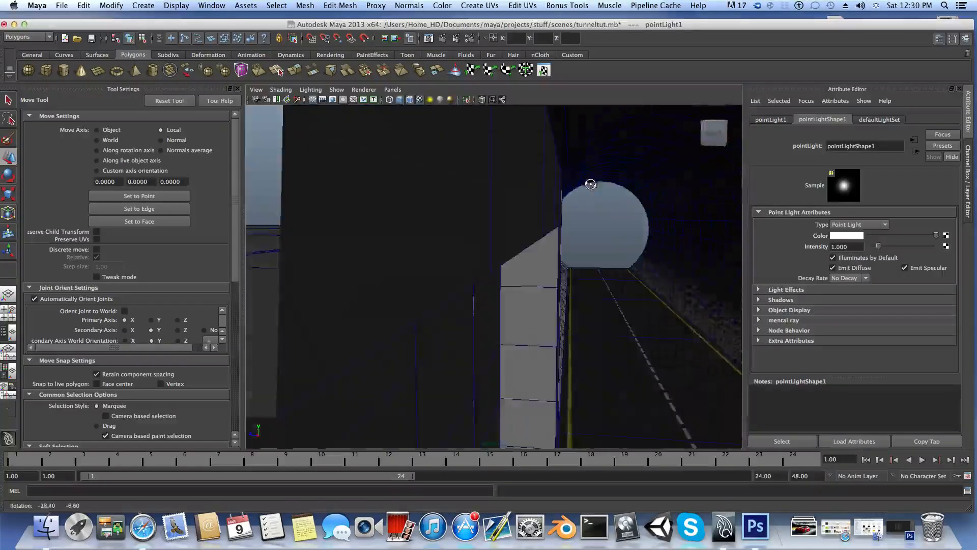
{"action": "right_click_drag", "start_coordinate": [590, 184], "coordinate": [566, 195], "text": "alt"}
{"action": "middle_click_drag", "start_coordinate": [565, 195], "coordinate": [521, 200], "text": "alt"}
{"action": "middle_click_drag", "start_coordinate": [556, 229], "coordinate": [535, 235], "text": "alt"}
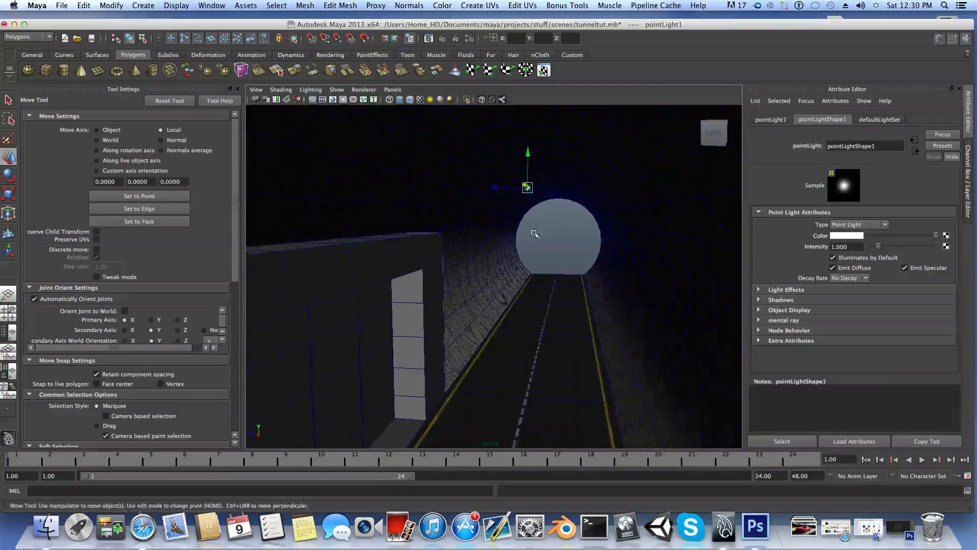
Step: Set the point light's intensity to 0.7
{"action": "left_click_drag", "start_coordinate": [853, 247], "coordinate": [815, 249]}
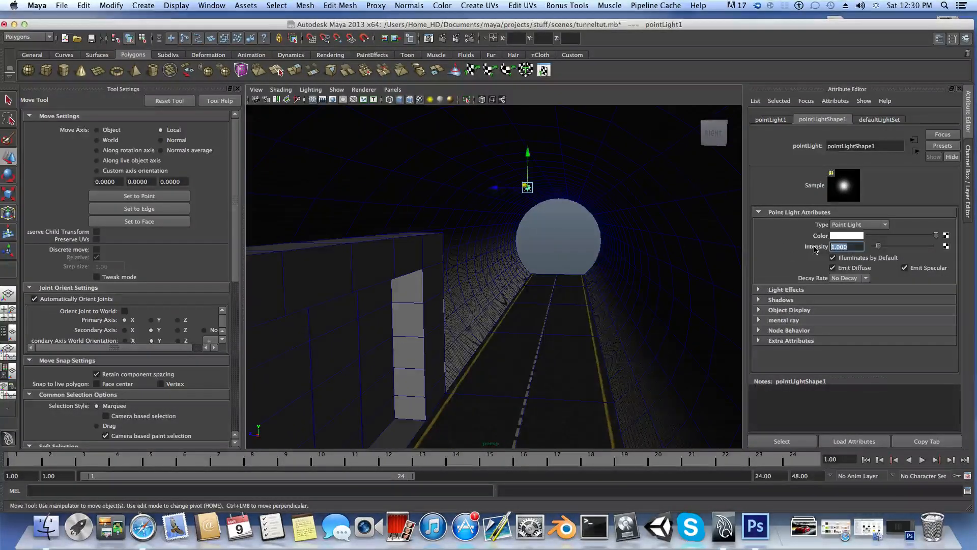
{"action": "key", "text": "BackSpace"}
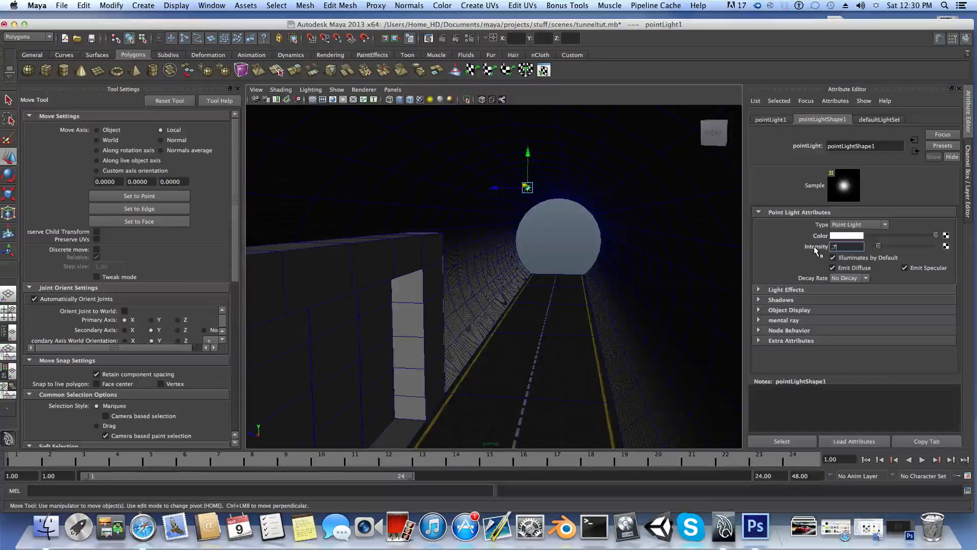
{"action": "type", "text": ".7"}
{"action": "key", "text": "Return"}
Step: Enable ray trace shadows for the point light
{"action": "left_click", "coordinate": [781, 321]}
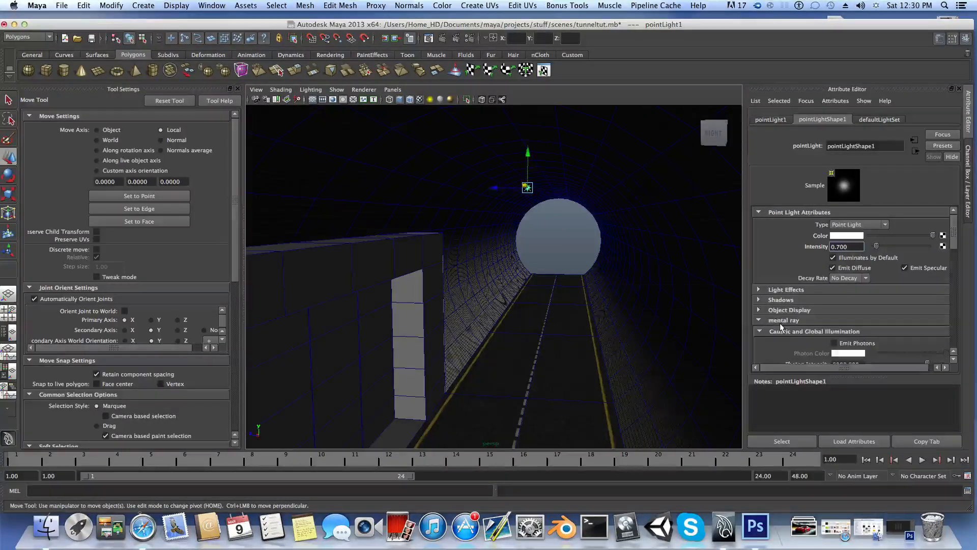
{"action": "scroll", "coordinate": [794, 336], "scroll_direction": "down", "scroll_amount": 3}
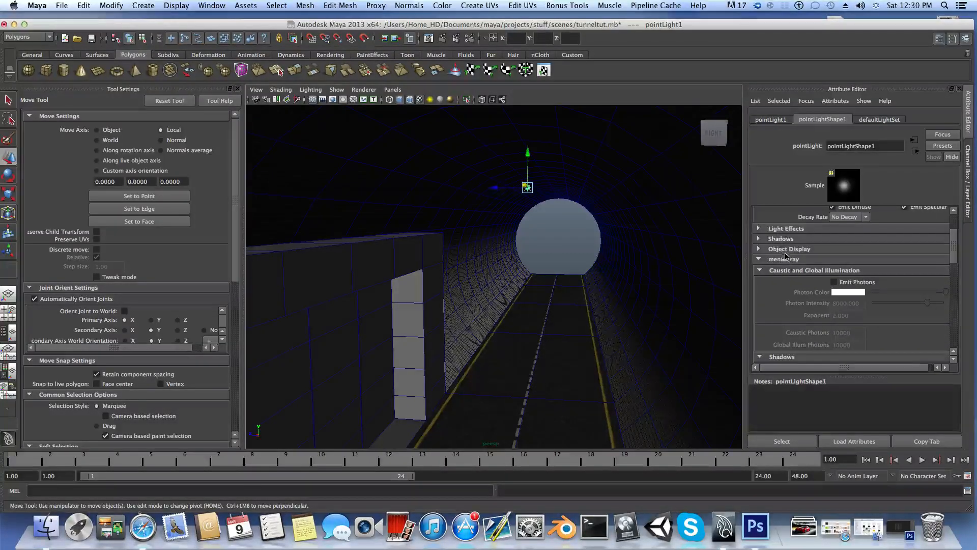
{"action": "scroll", "coordinate": [809, 293], "scroll_direction": "down", "scroll_amount": 5}
{"action": "scroll", "coordinate": [810, 293], "scroll_direction": "up", "scroll_amount": 5}
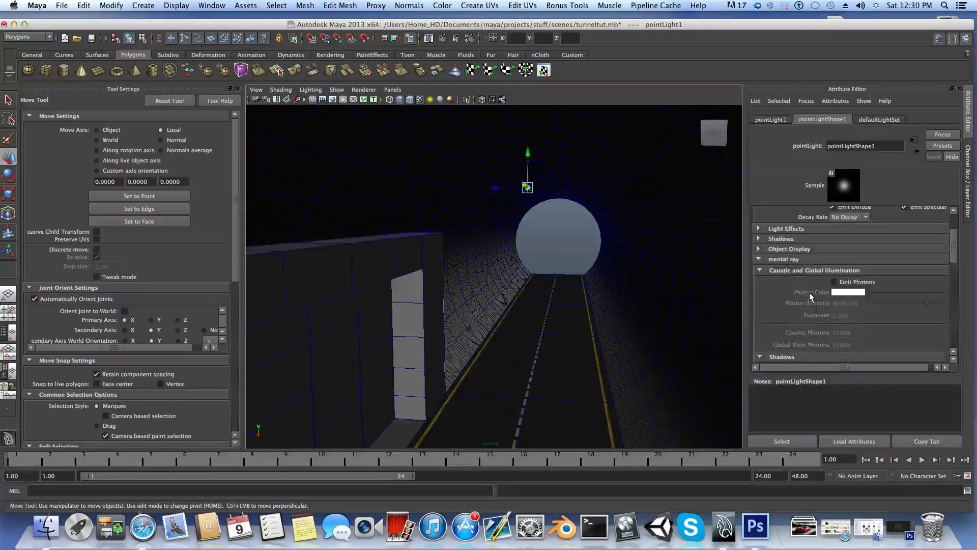
{"action": "scroll", "coordinate": [810, 293], "scroll_direction": "down", "scroll_amount": 5}
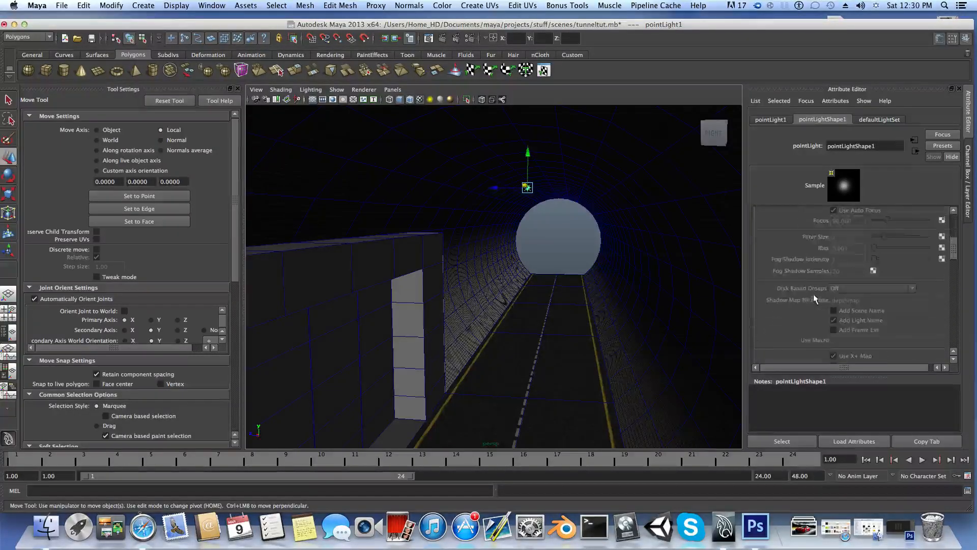
{"action": "scroll", "coordinate": [815, 299], "scroll_direction": "down", "scroll_amount": 5}
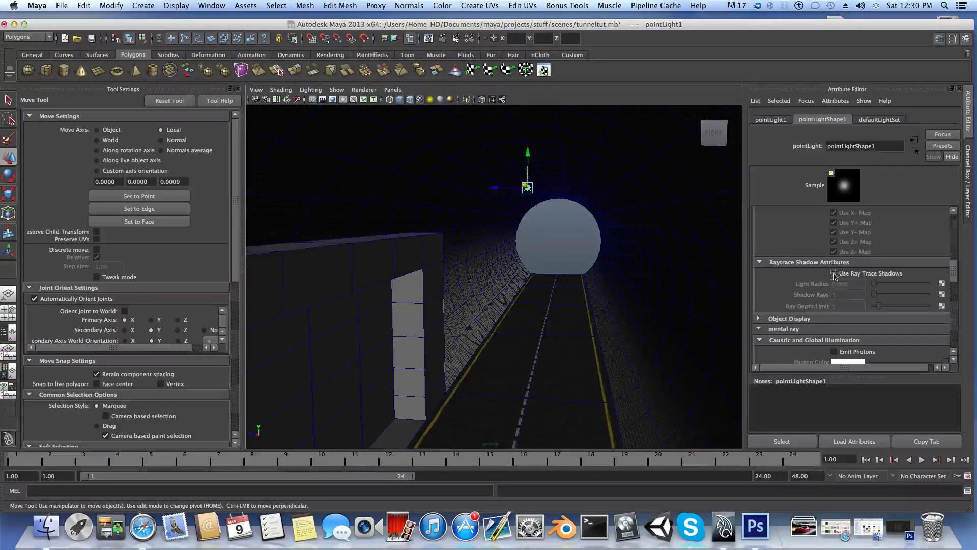
{"action": "left_click", "coordinate": [834, 274]}
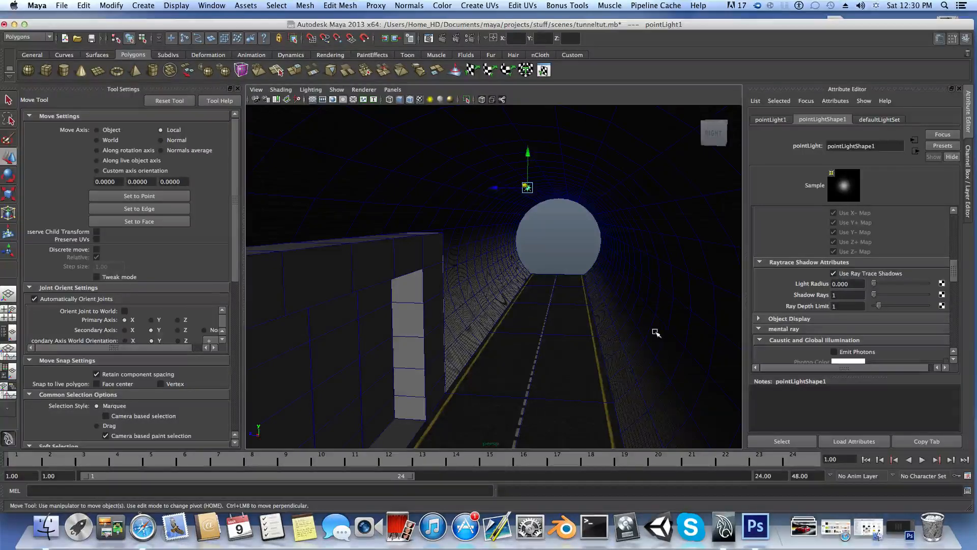
Step: Render the current frame with mental ray from a viewpoint inside the tunnel looking along the road
{"action": "left_click_drag", "start_coordinate": [593, 327], "coordinate": [532, 286], "text": "alt"}
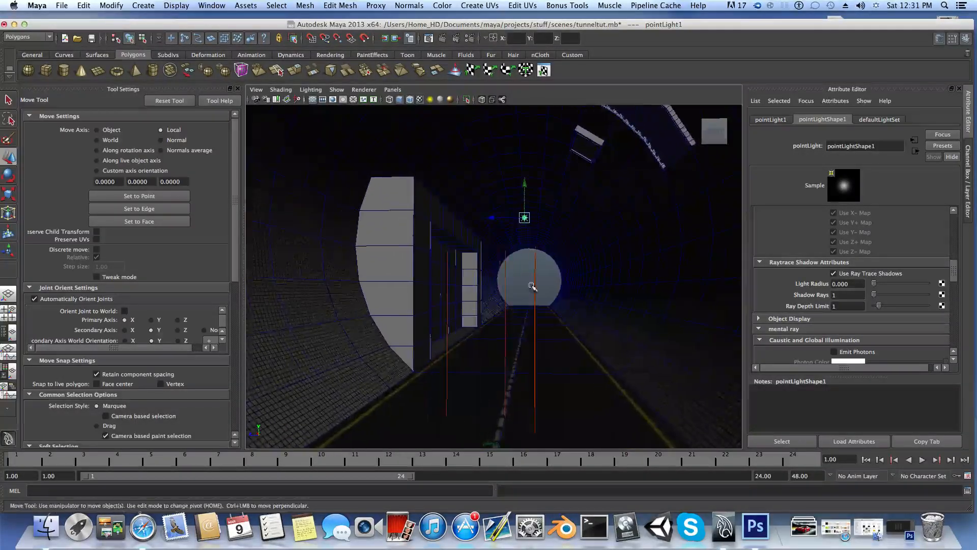
{"action": "left_click", "coordinate": [471, 41]}
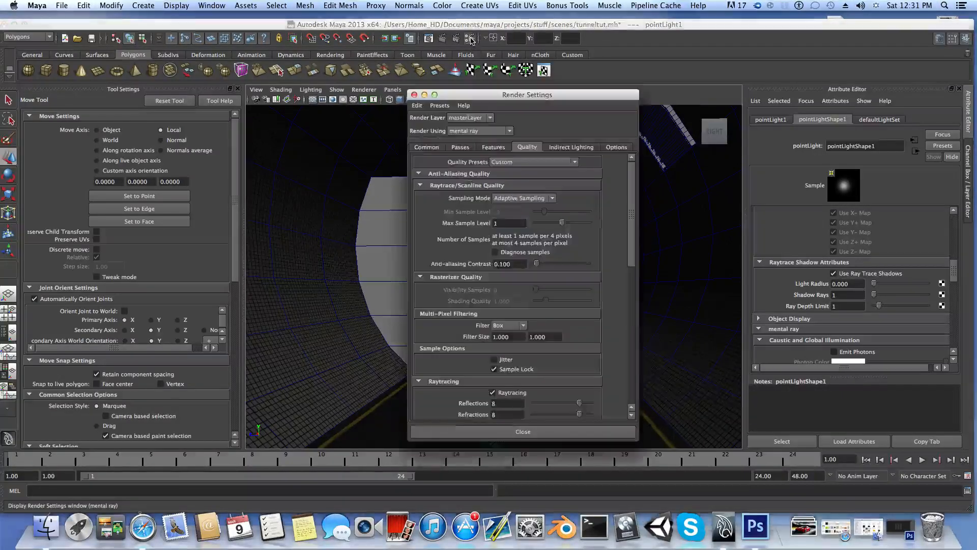
{"action": "left_click", "coordinate": [425, 96]}
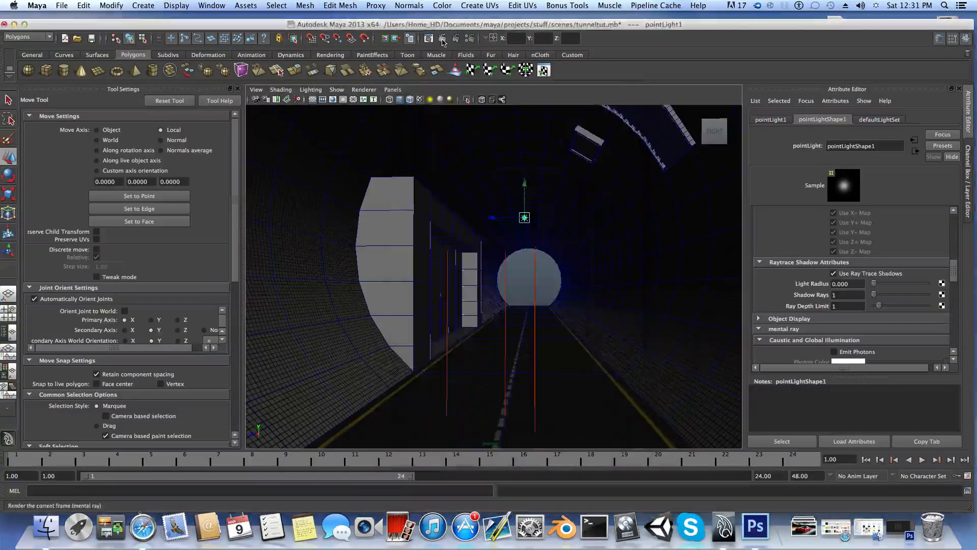
{"action": "left_click", "coordinate": [442, 39]}
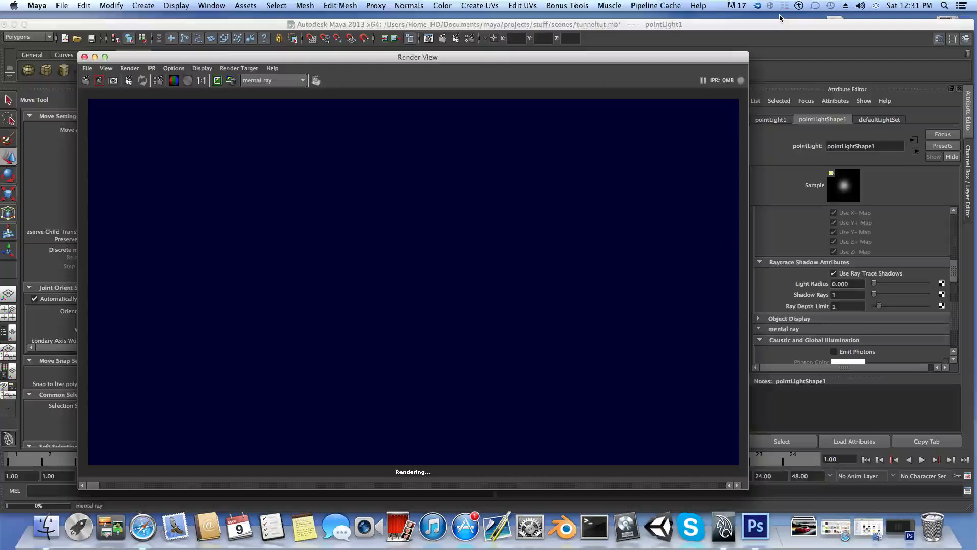
{"action": "left_click", "coordinate": [779, 18]}
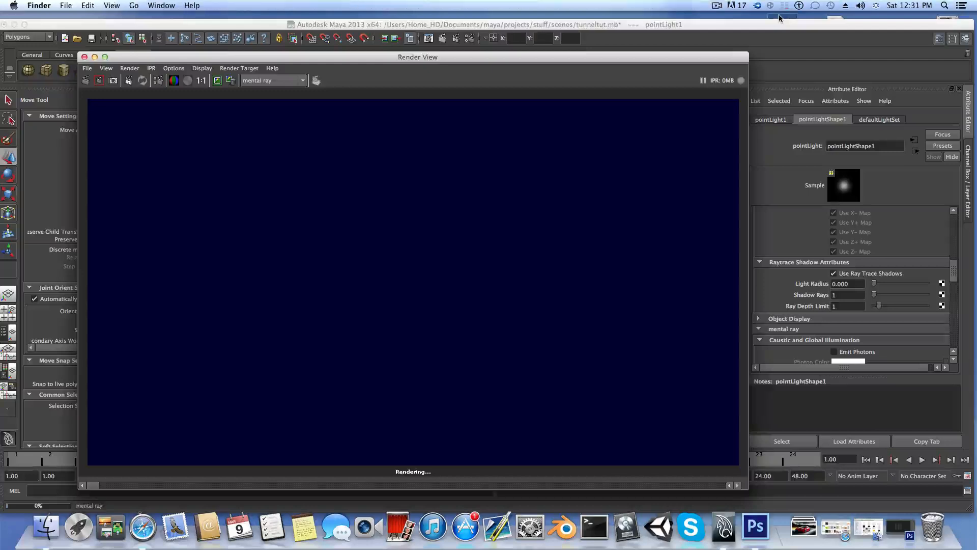
{"action": "left_click", "coordinate": [717, 6]}
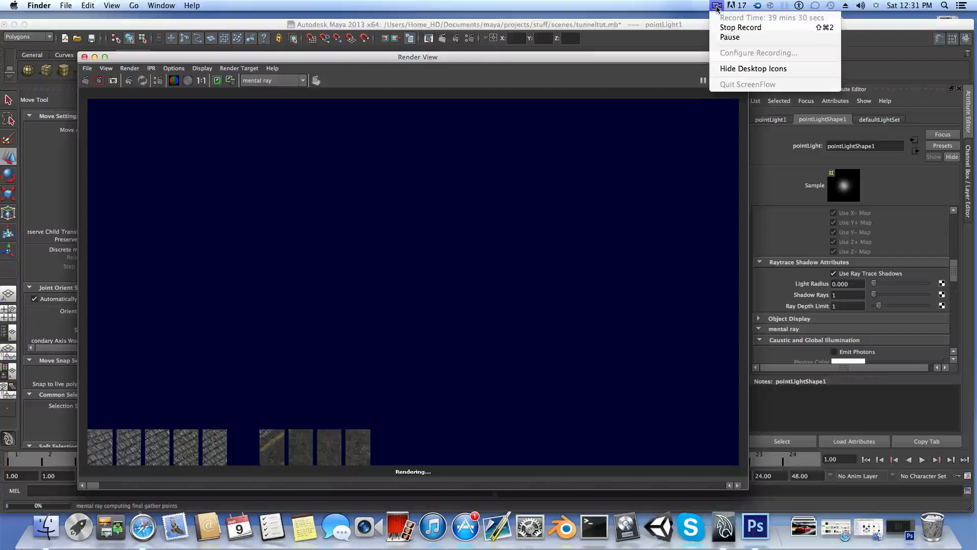
{"action": "left_click", "coordinate": [730, 37]}
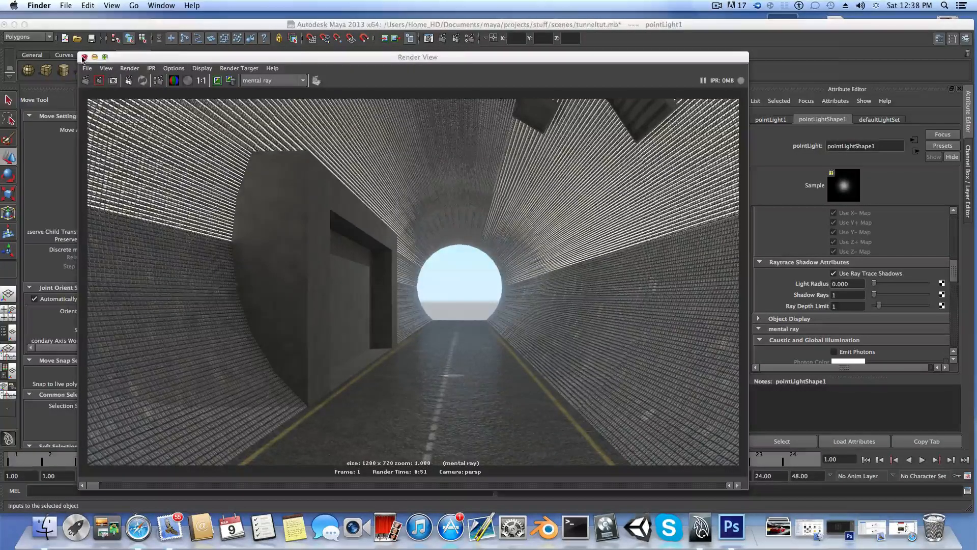
Step: Close the render window and examine the tunnel from outside and from inside around the point light
{"action": "left_click", "coordinate": [80, 55]}
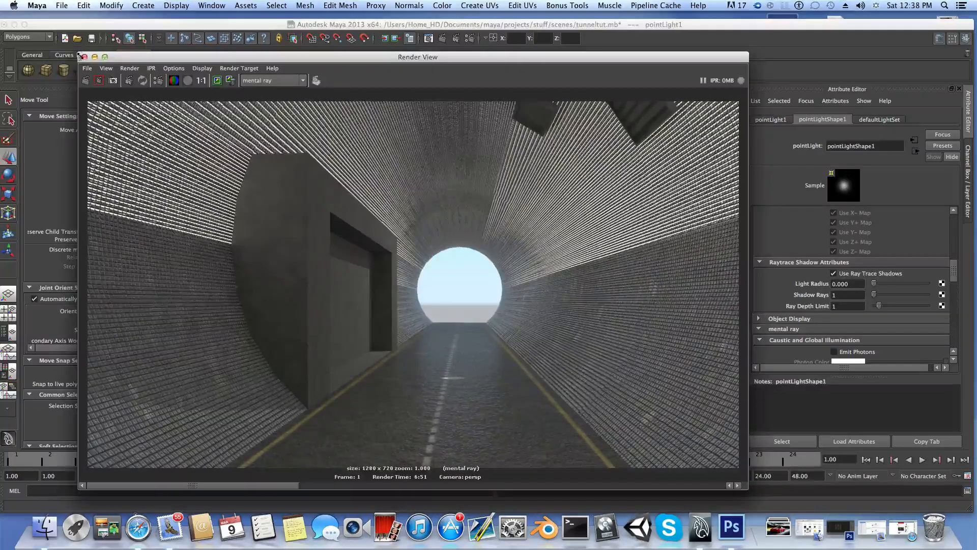
{"action": "left_click", "coordinate": [84, 57]}
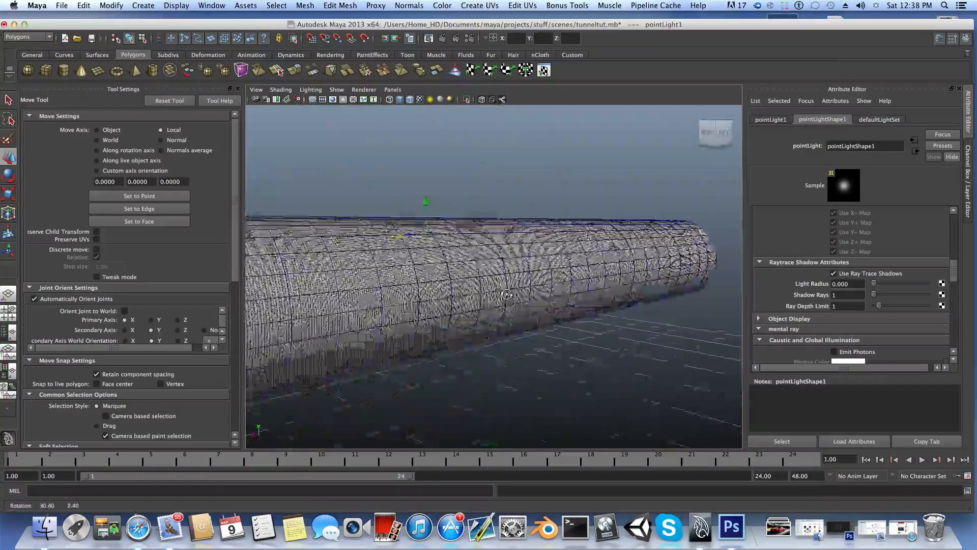
{"action": "right_click_drag", "start_coordinate": [516, 299], "coordinate": [427, 273], "text": "alt"}
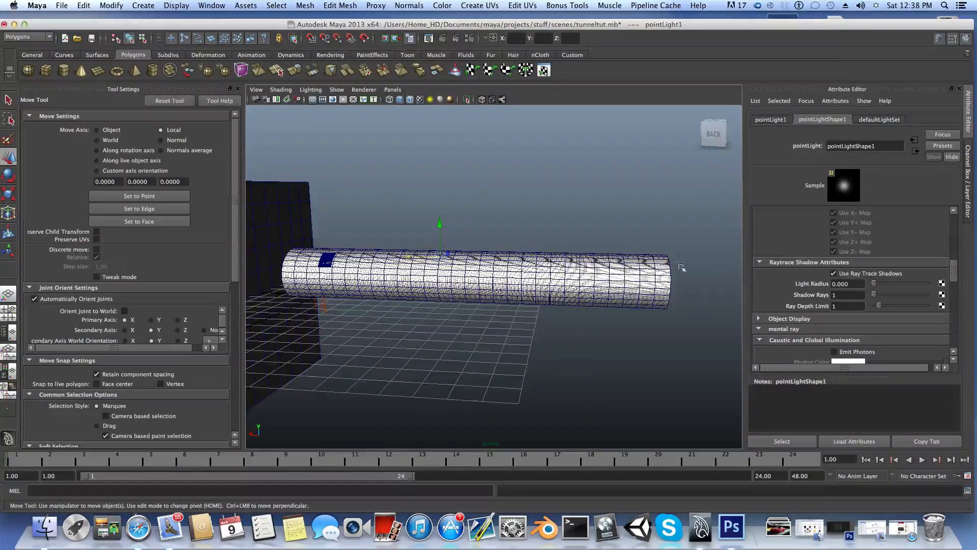
{"action": "middle_click_drag", "start_coordinate": [658, 294], "coordinate": [496, 281], "text": "alt"}
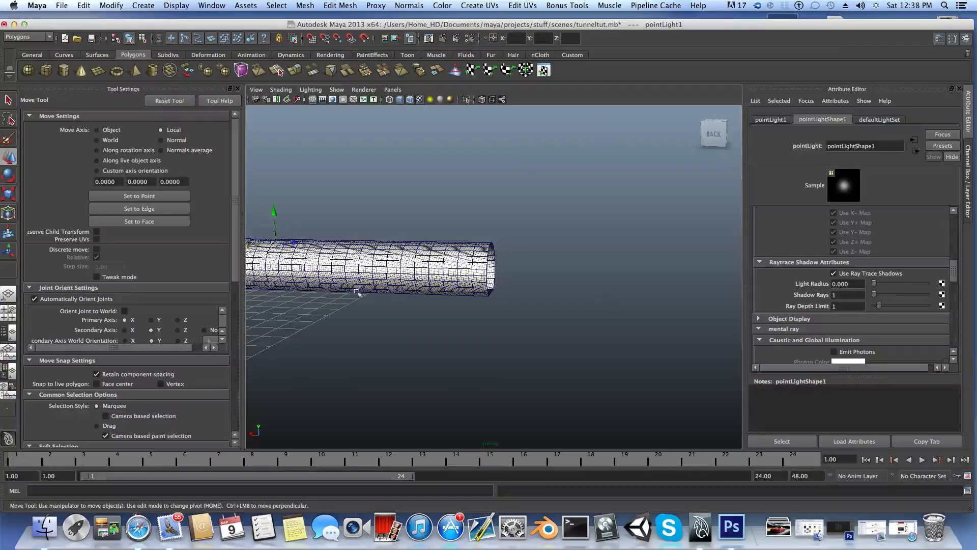
{"action": "left_click_drag", "start_coordinate": [341, 295], "coordinate": [478, 288], "text": "alt"}
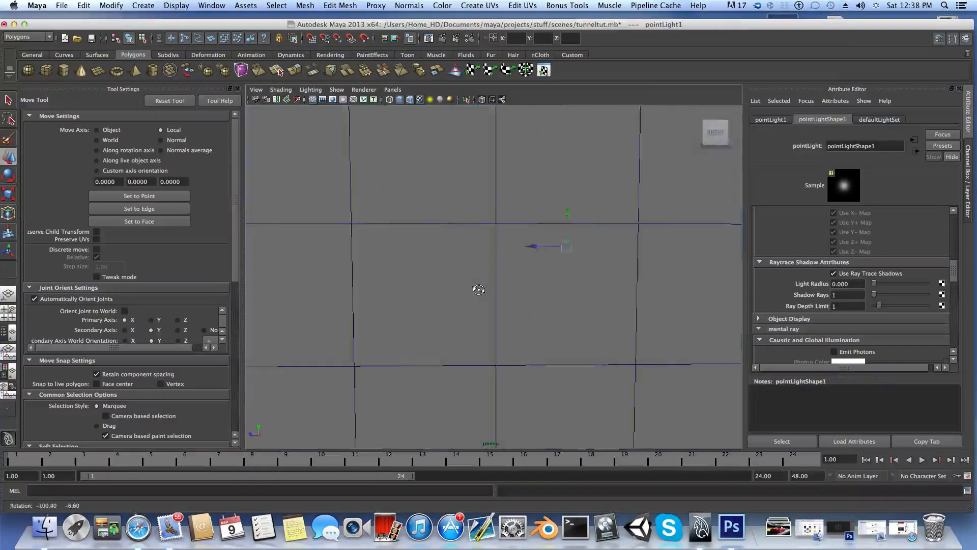
{"action": "right_click_drag", "start_coordinate": [478, 288], "coordinate": [528, 297], "text": "alt"}
{"action": "middle_click_drag", "start_coordinate": [528, 297], "coordinate": [484, 282], "text": "alt"}
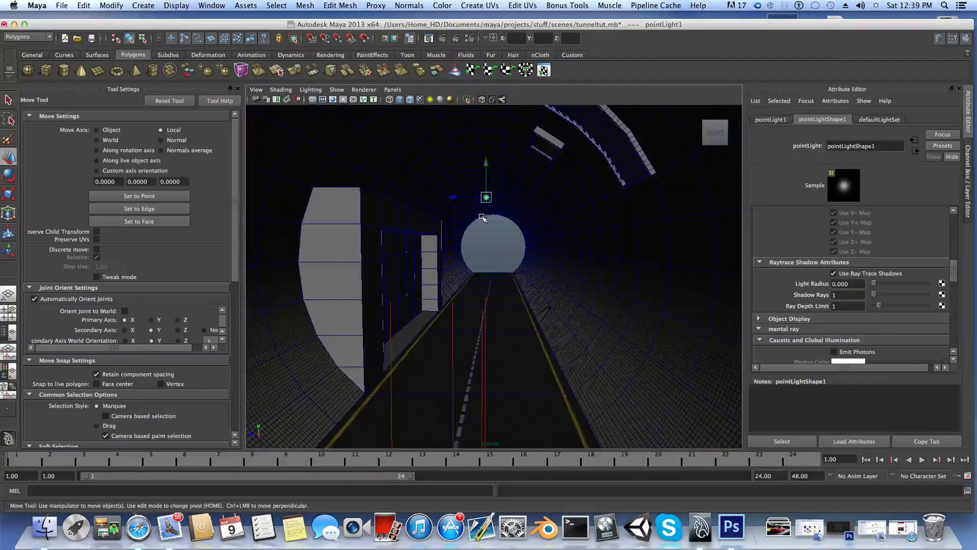
{"action": "key", "text": "f"}
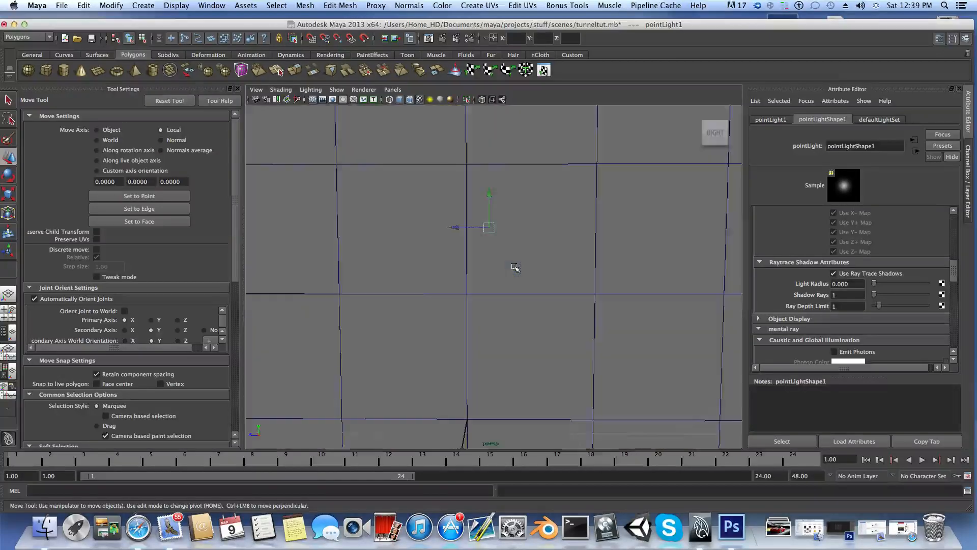
{"action": "left_click_drag", "start_coordinate": [514, 267], "coordinate": [470, 270], "text": "alt"}
{"action": "left_click_drag", "start_coordinate": [385, 266], "coordinate": [476, 270], "text": "alt"}
{"action": "scroll", "coordinate": [420, 260], "scroll_direction": "up", "scroll_amount": 5}
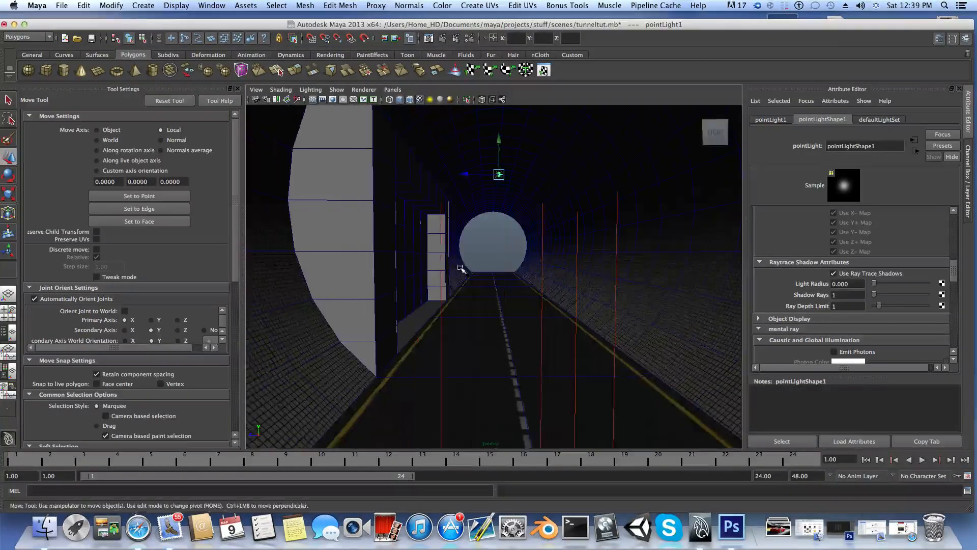
Step: Move the sun's directional light along the tunnel axis, deeper into the tunnel, and activate the Rotate tool
{"action": "left_click", "coordinate": [542, 280]}
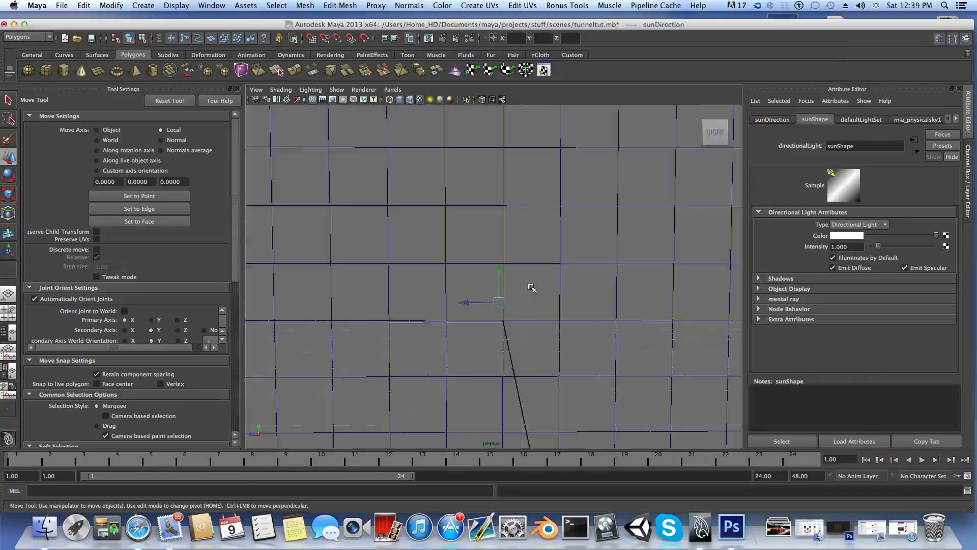
{"action": "left_click_drag", "start_coordinate": [509, 286], "coordinate": [423, 281], "text": "alt"}
{"action": "middle_click_drag", "start_coordinate": [423, 281], "coordinate": [713, 308], "text": "alt"}
{"action": "middle_click_drag", "start_coordinate": [407, 299], "coordinate": [539, 299], "text": "alt"}
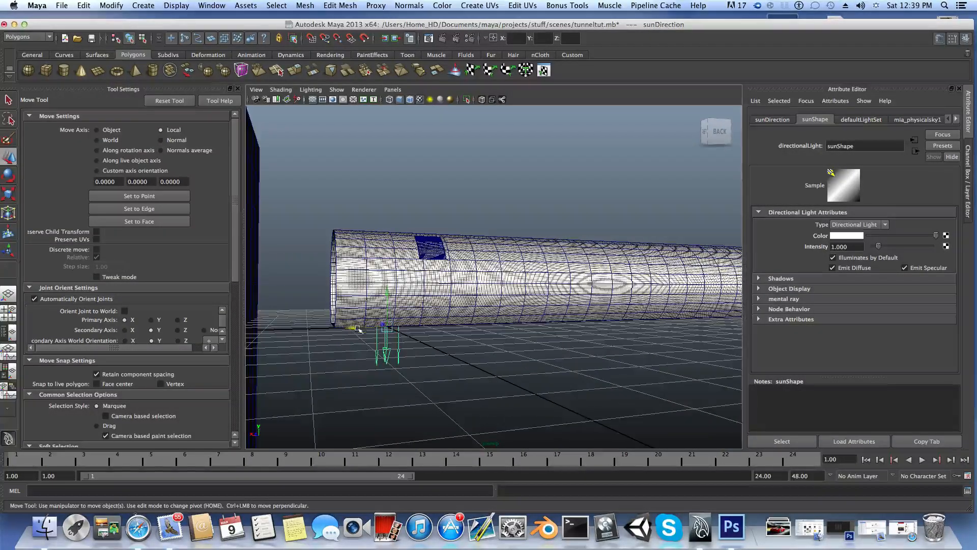
{"action": "left_click_drag", "start_coordinate": [358, 330], "coordinate": [515, 323]}
{"action": "left_click_drag", "start_coordinate": [427, 316], "coordinate": [486, 316], "text": "alt"}
{"action": "middle_click_drag", "start_coordinate": [487, 316], "coordinate": [584, 341], "text": "alt"}
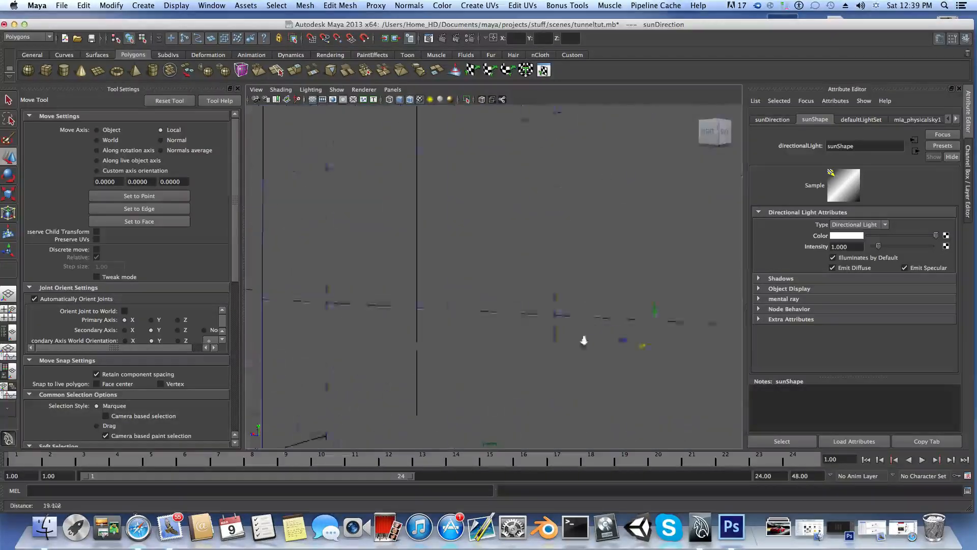
{"action": "scroll", "coordinate": [584, 340], "scroll_direction": "down", "scroll_amount": 5}
{"action": "left_click_drag", "start_coordinate": [584, 340], "coordinate": [486, 332], "text": "alt"}
{"action": "scroll", "coordinate": [587, 340], "scroll_direction": "down", "scroll_amount": 5}
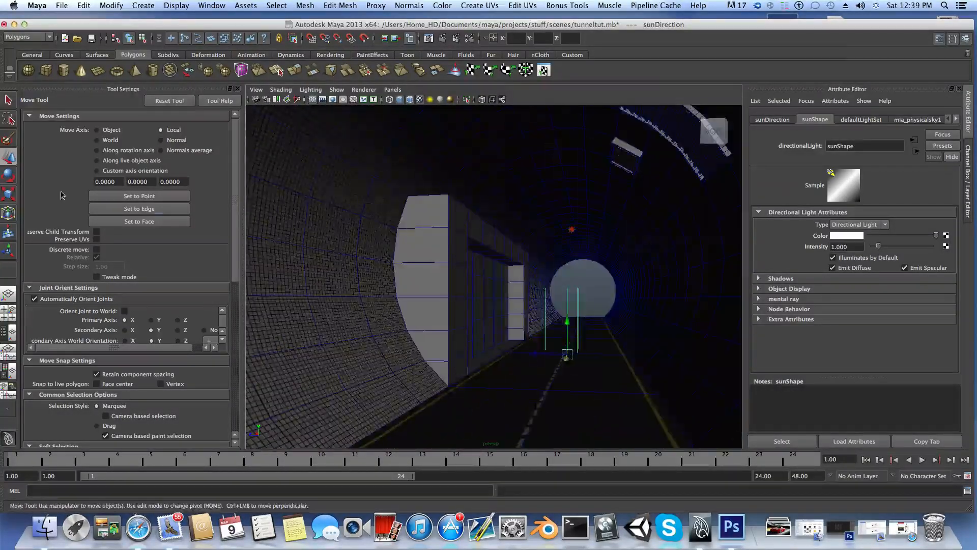
{"action": "key", "text": "e"}
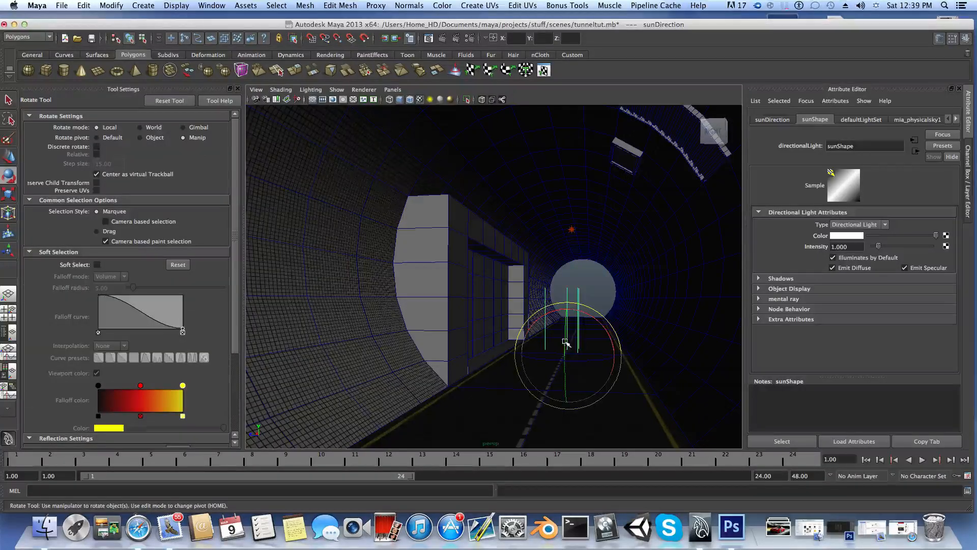
Step: Assign a new mental ray dielectric_material to all the panels recessed in the side wall's frame
{"action": "key", "text": "alt"}
{"action": "mouse_move", "coordinate": [564, 341]}
{"action": "left_mouse_down", "text": "alt"}
{"action": "mouse_move", "coordinate": [574, 312]}
{"action": "mouse_move", "coordinate": [563, 340]}
{"action": "left_mouse_up", "text": "alt"}
{"action": "mouse_move", "coordinate": [563, 339]}
{"action": "right_mouse_down", "text": "alt"}
{"action": "mouse_move", "coordinate": [581, 345]}
{"action": "mouse_move", "coordinate": [566, 337]}
{"action": "right_mouse_up", "text": "alt"}
{"action": "mouse_move", "coordinate": [566, 338]}
{"action": "middle_mouse_down", "text": "alt"}
{"action": "mouse_move", "coordinate": [552, 338]}
{"action": "mouse_move", "coordinate": [577, 330]}
{"action": "middle_mouse_up", "text": "alt"}
{"action": "mouse_move", "coordinate": [576, 330]}
{"action": "left_mouse_down", "text": "alt"}
{"action": "mouse_move", "coordinate": [549, 331]}
{"action": "mouse_move", "coordinate": [565, 335]}
{"action": "mouse_move", "coordinate": [562, 329]}
{"action": "left_mouse_up", "text": "alt"}
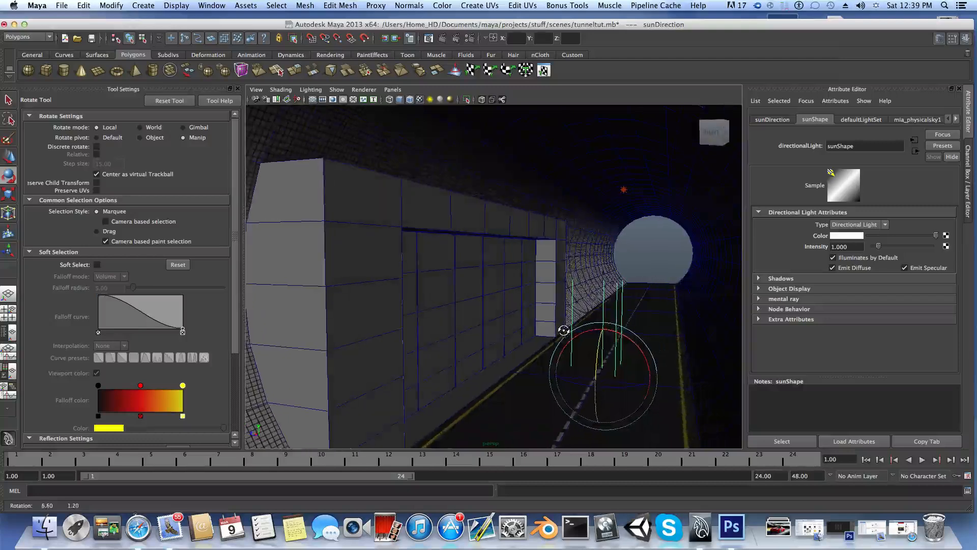
{"action": "left_click", "coordinate": [515, 316]}
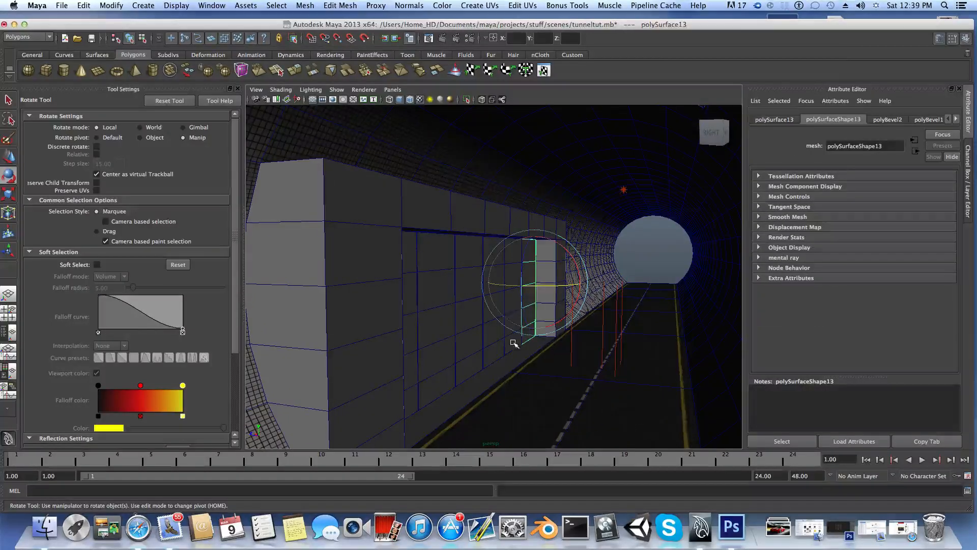
{"action": "left_click", "coordinate": [514, 338]}
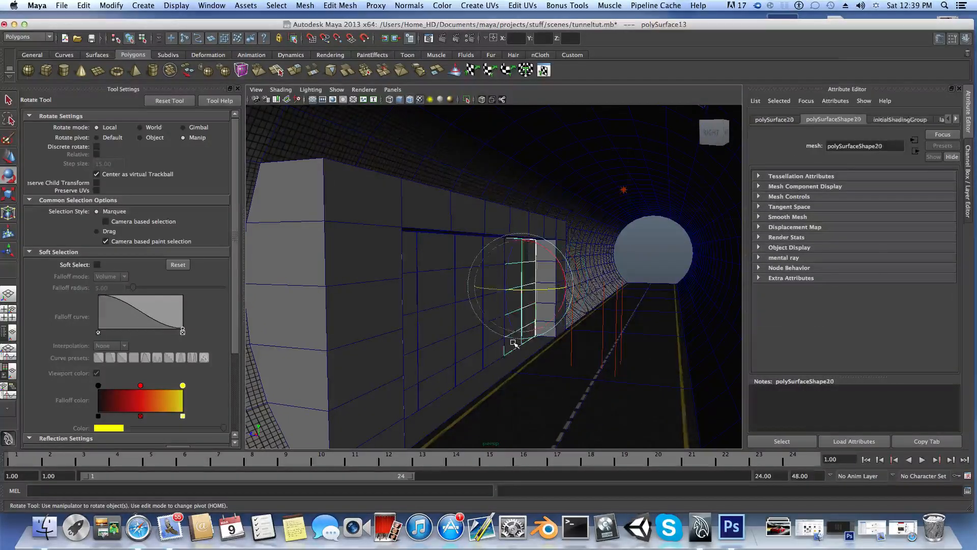
{"action": "left_click", "coordinate": [467, 361], "text": "shift"}
{"action": "left_click", "coordinate": [445, 367], "text": "shift"}
{"action": "left_click", "coordinate": [415, 377], "text": "shift"}
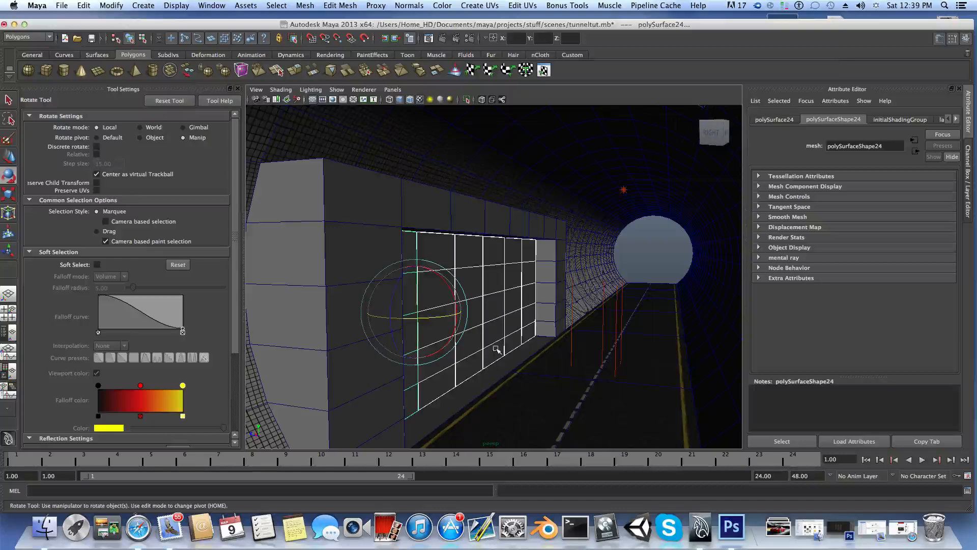
{"action": "left_click_drag", "start_coordinate": [496, 349], "coordinate": [489, 305], "text": "alt"}
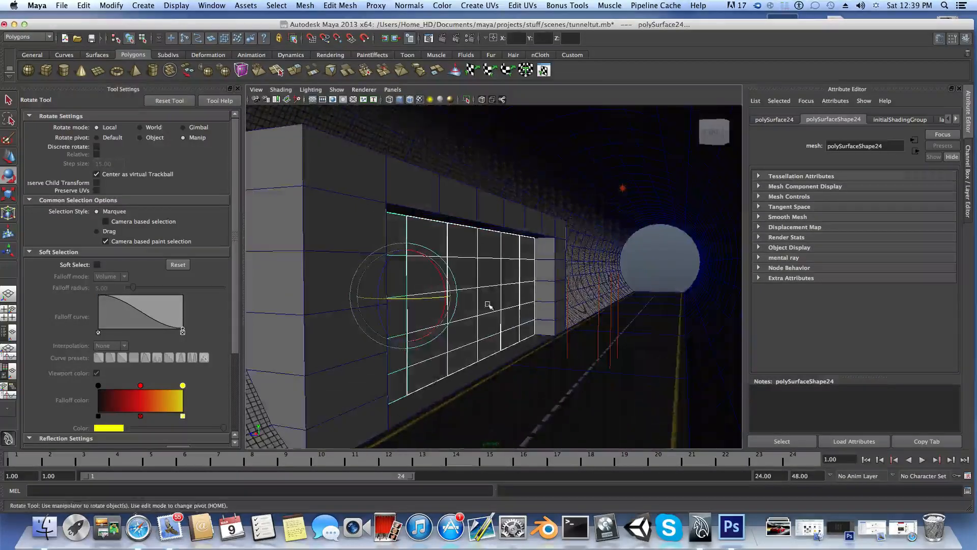
{"action": "right_click_drag", "start_coordinate": [488, 304], "coordinate": [490, 441]}
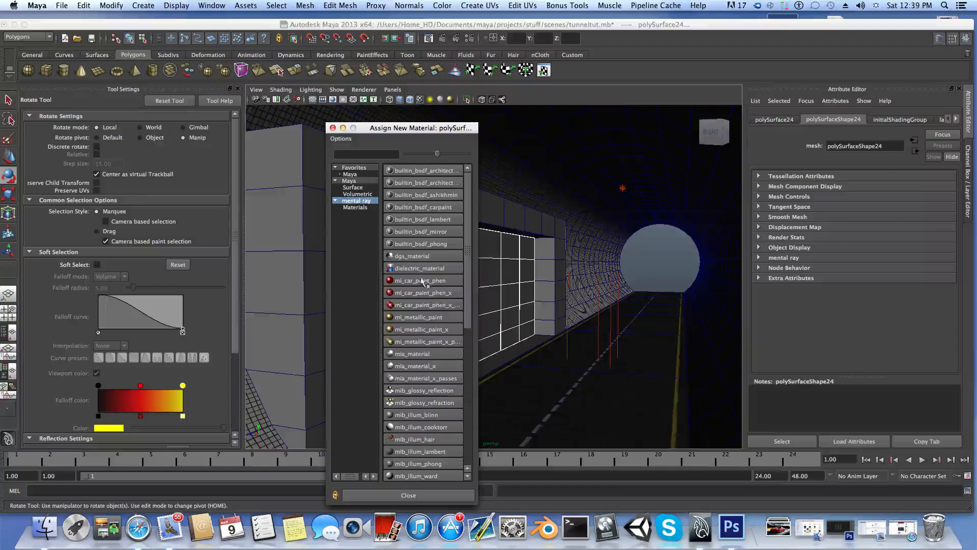
{"action": "left_click", "coordinate": [408, 270]}
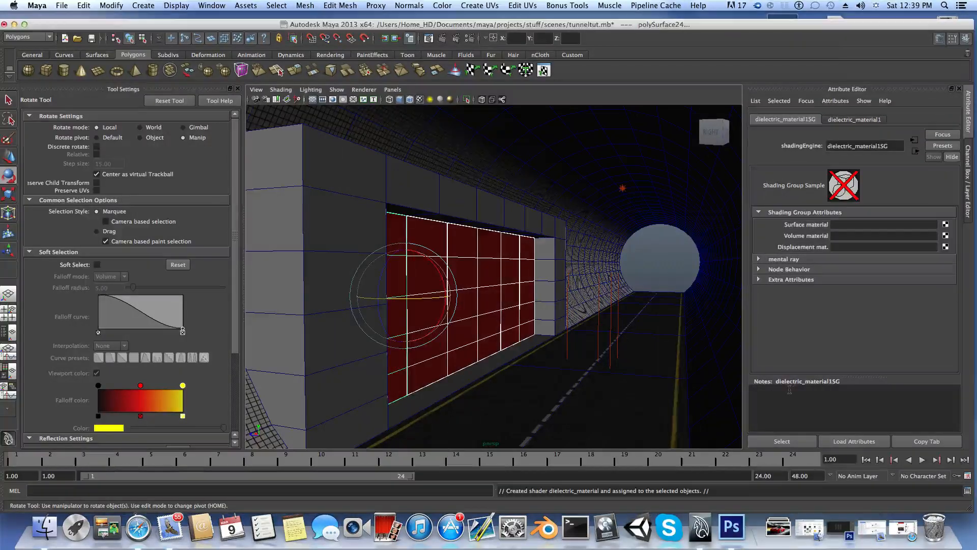
Step: Assign a new Blinn material to the frame surrounding the recessed panels
{"action": "left_click", "coordinate": [338, 236]}
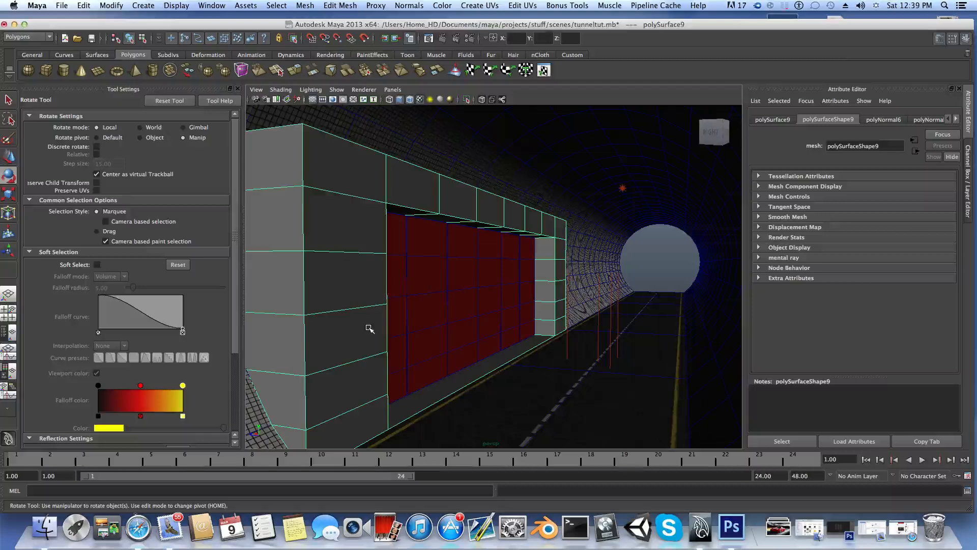
{"action": "left_click_drag", "start_coordinate": [375, 328], "coordinate": [393, 328], "text": "alt"}
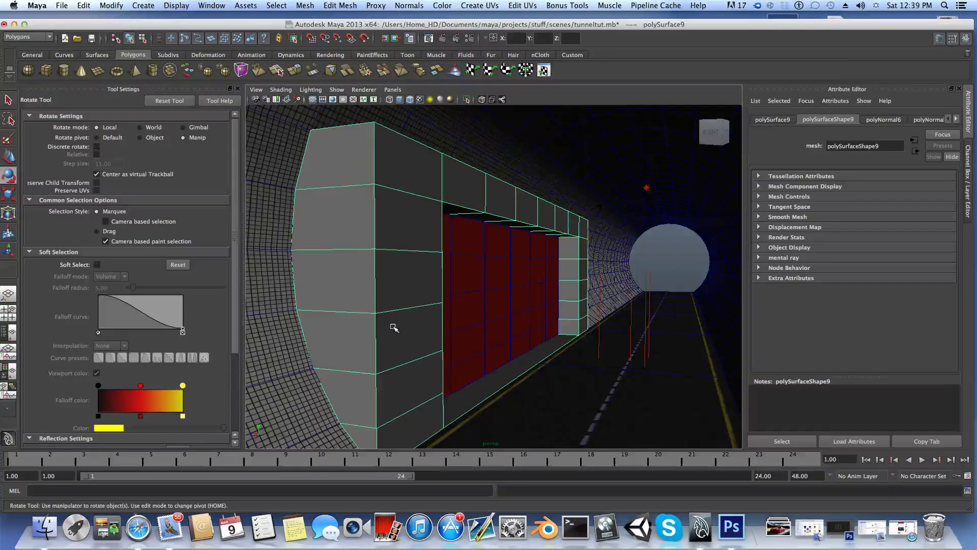
{"action": "right_click", "coordinate": [357, 250]}
{"action": "mouse_move", "coordinate": [376, 393]}
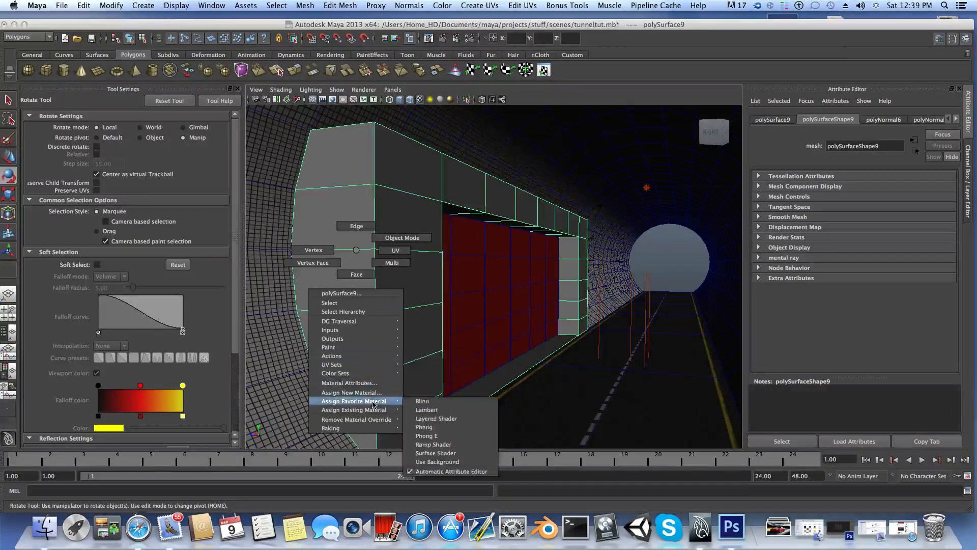
{"action": "left_click", "coordinate": [431, 400]}
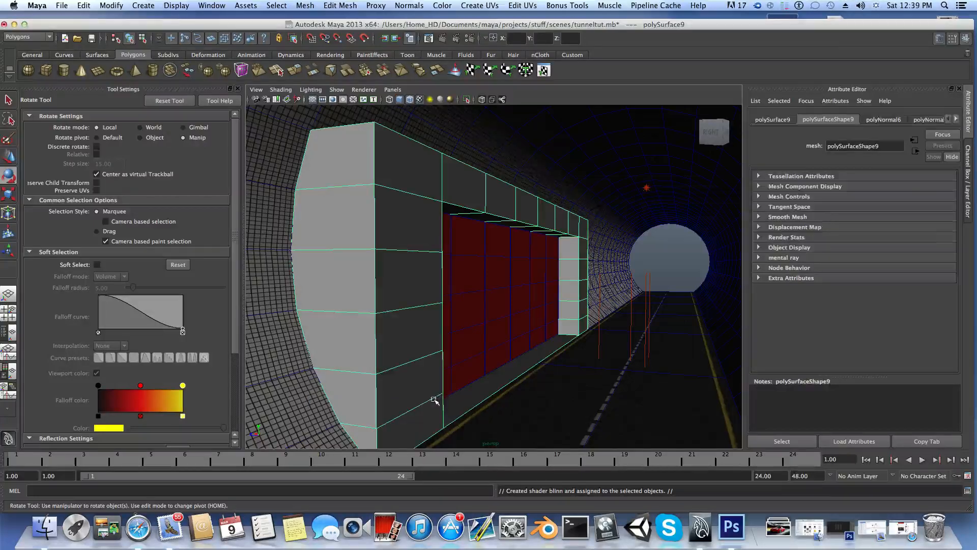
Step: Set the frame's Blinn material color to black
{"action": "left_click", "coordinate": [800, 120]}
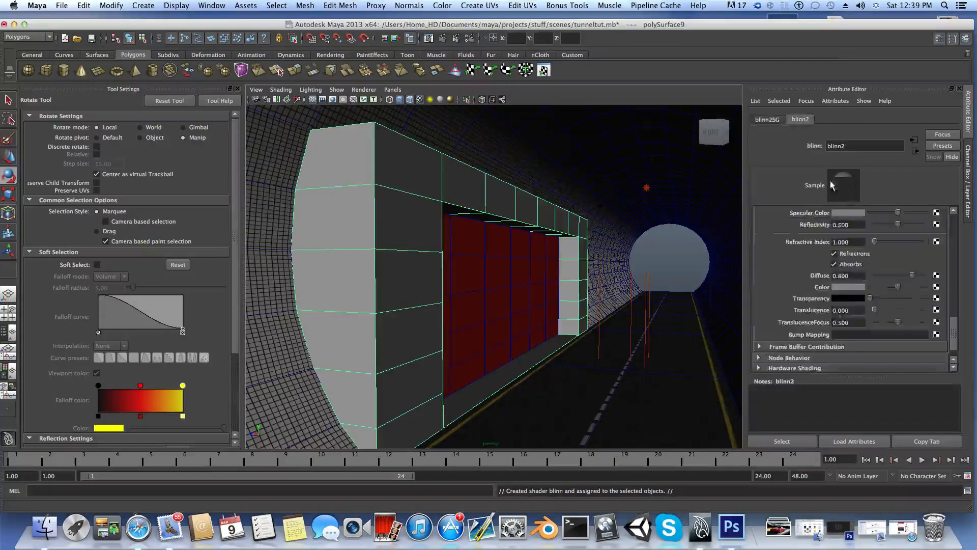
{"action": "scroll", "coordinate": [863, 237], "scroll_direction": "down", "scroll_amount": 5}
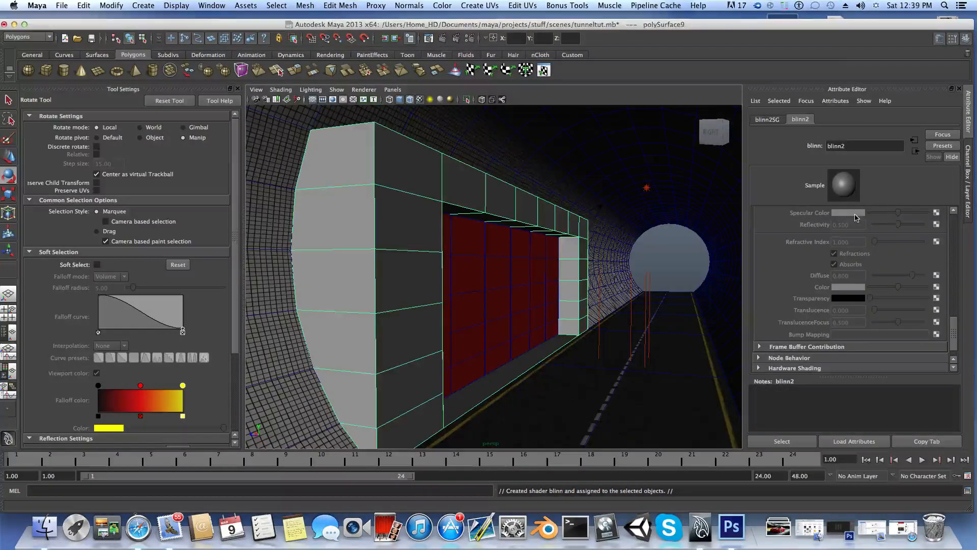
{"action": "scroll", "coordinate": [856, 217], "scroll_direction": "up", "scroll_amount": 5}
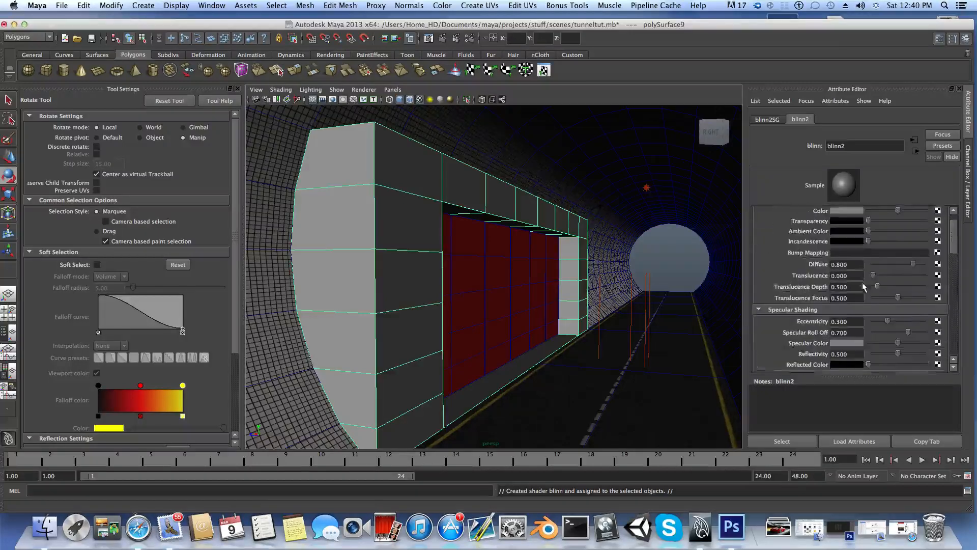
{"action": "scroll", "coordinate": [863, 287], "scroll_direction": "up", "scroll_amount": 2}
{"action": "left_click", "coordinate": [835, 235]}
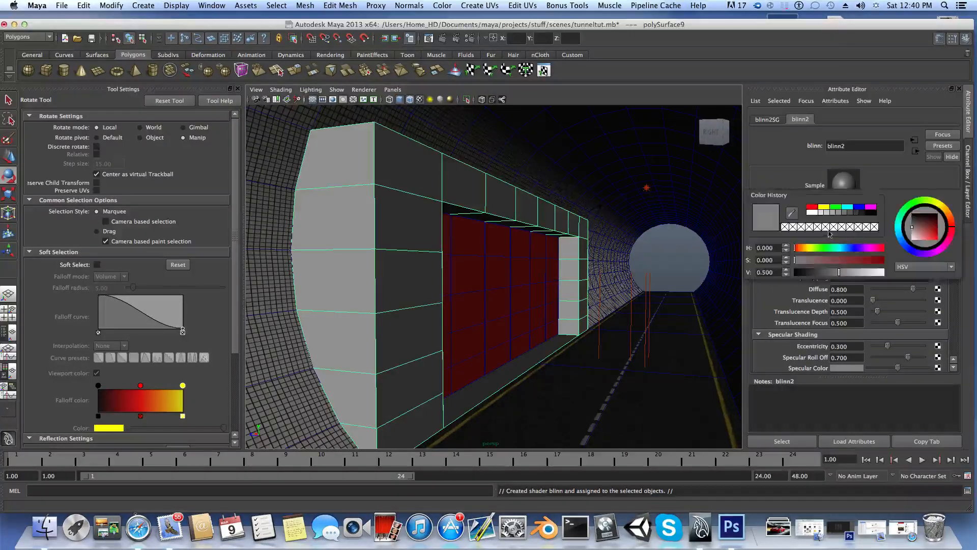
{"action": "left_click", "coordinate": [871, 216]}
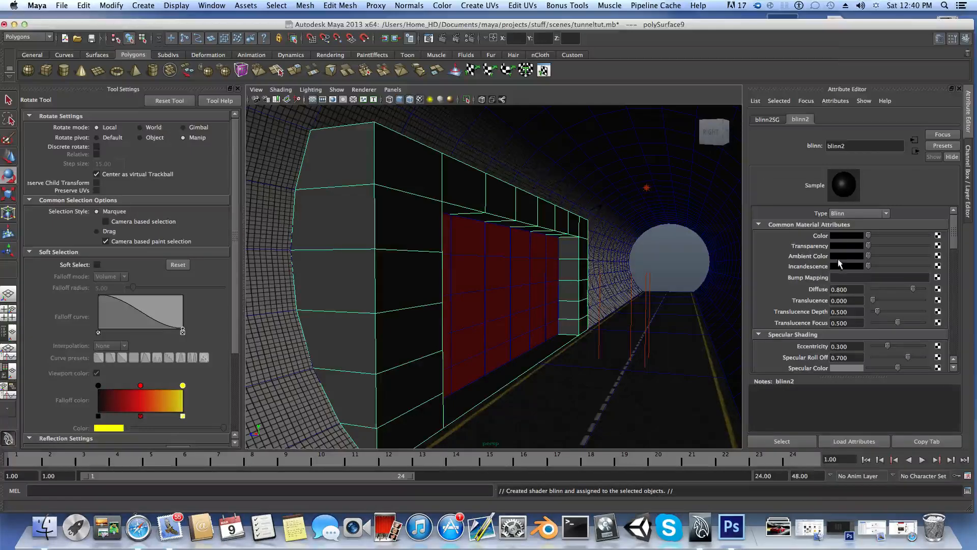
Step: Set the frame material's ambient color to a pale blue
{"action": "left_click", "coordinate": [855, 260]}
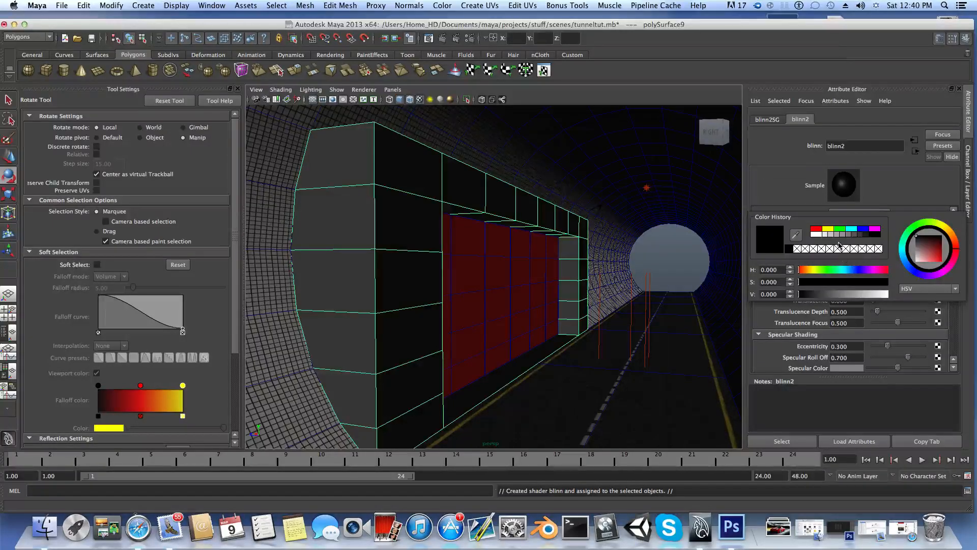
{"action": "left_click", "coordinate": [858, 270]}
{"action": "left_click", "coordinate": [912, 270]}
{"action": "left_click_drag", "start_coordinate": [927, 251], "coordinate": [925, 263]}
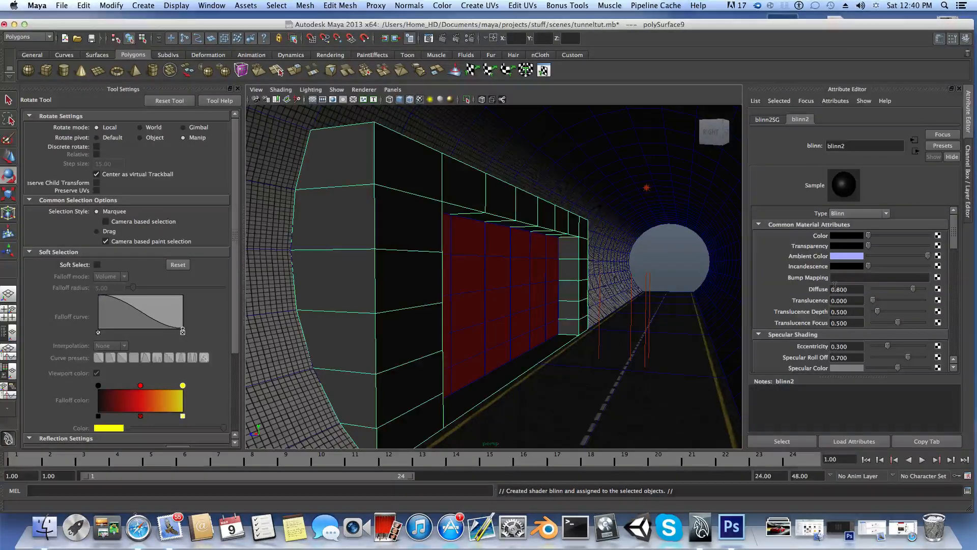
Step: Lower the reflectivity of the frame's Blinn material to 0.131
{"action": "scroll", "coordinate": [835, 286], "scroll_direction": "down", "scroll_amount": 2}
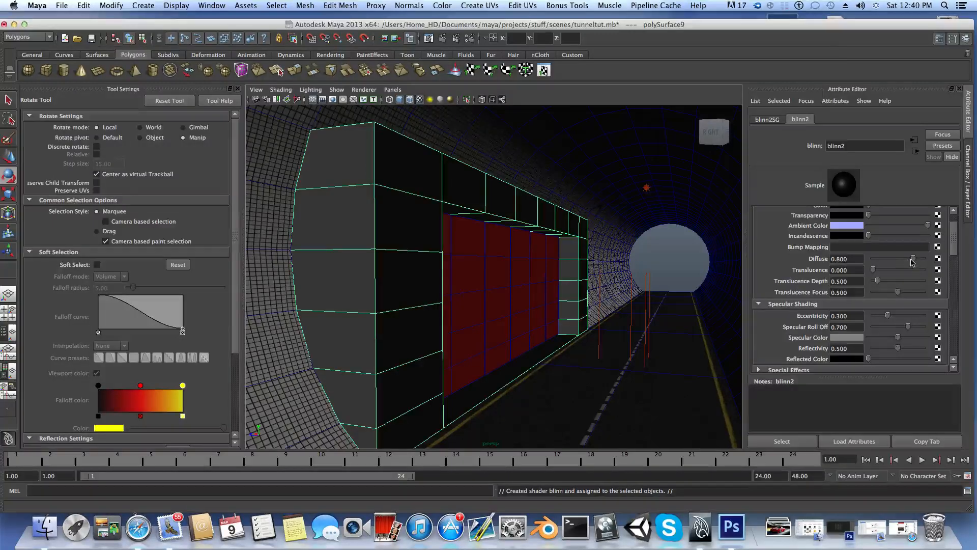
{"action": "scroll", "coordinate": [869, 301], "scroll_direction": "up", "scroll_amount": 3}
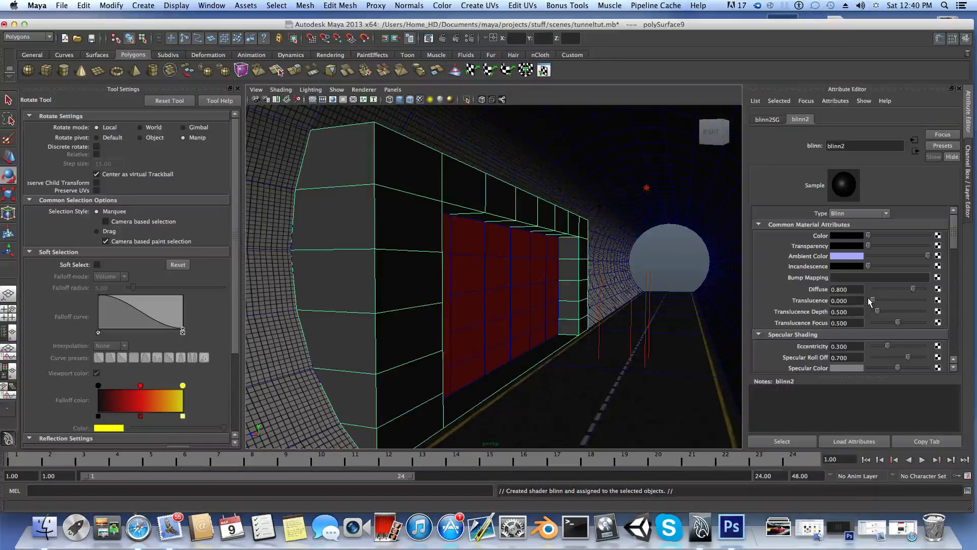
{"action": "scroll", "coordinate": [857, 300], "scroll_direction": "down", "scroll_amount": 6}
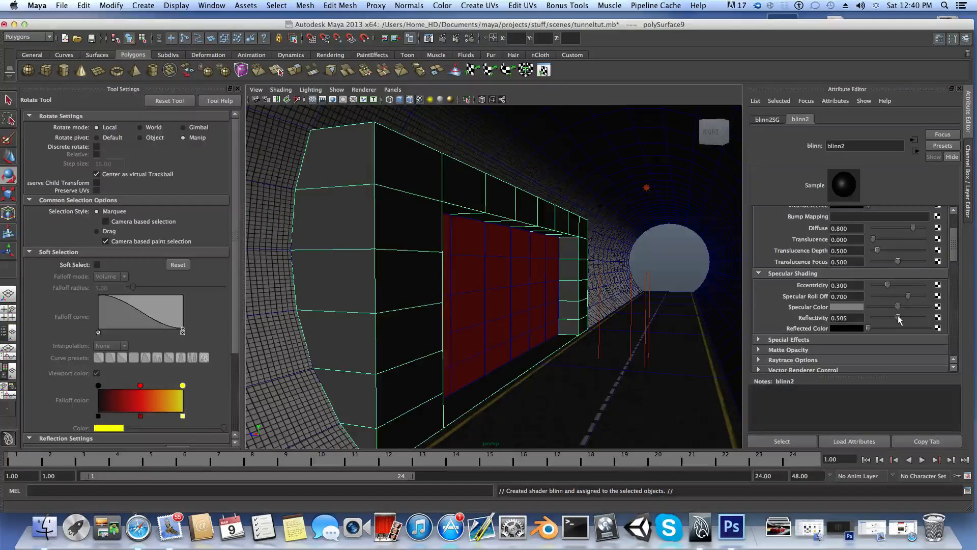
{"action": "left_click_drag", "start_coordinate": [899, 315], "coordinate": [881, 317]}
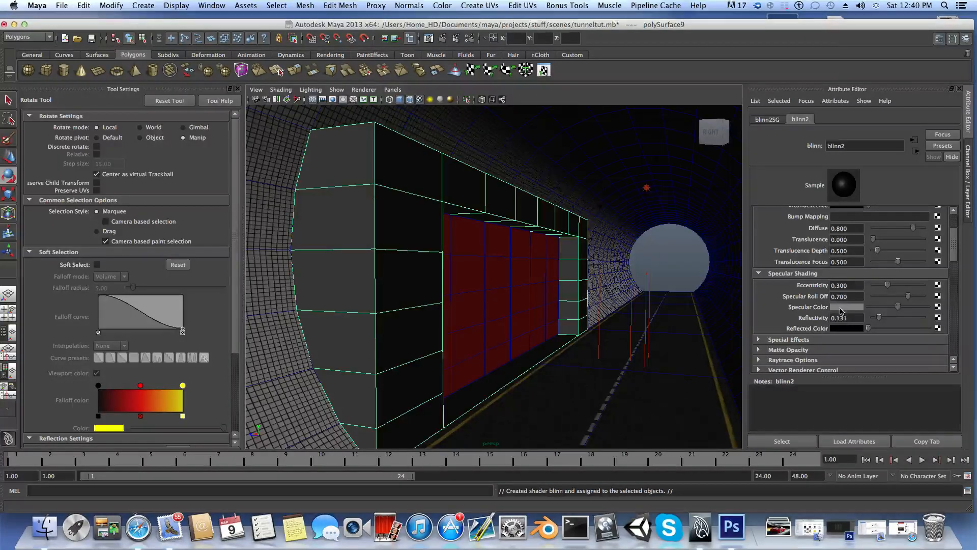
Step: Darken the specular color of the frame's Blinn material and set its mental ray reflection blur to 4
{"action": "left_click_drag", "start_coordinate": [899, 308], "coordinate": [888, 309]}
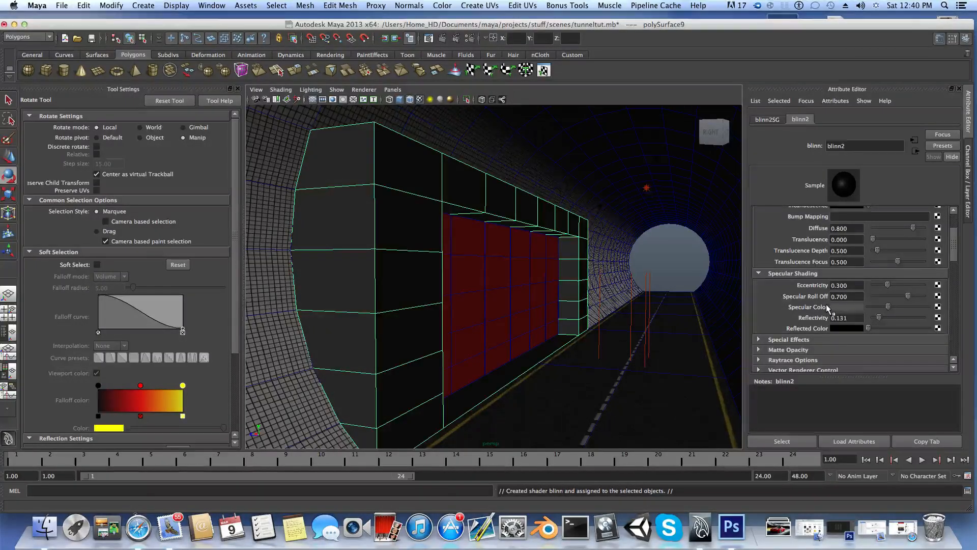
{"action": "scroll", "coordinate": [826, 303], "scroll_direction": "down", "scroll_amount": 5}
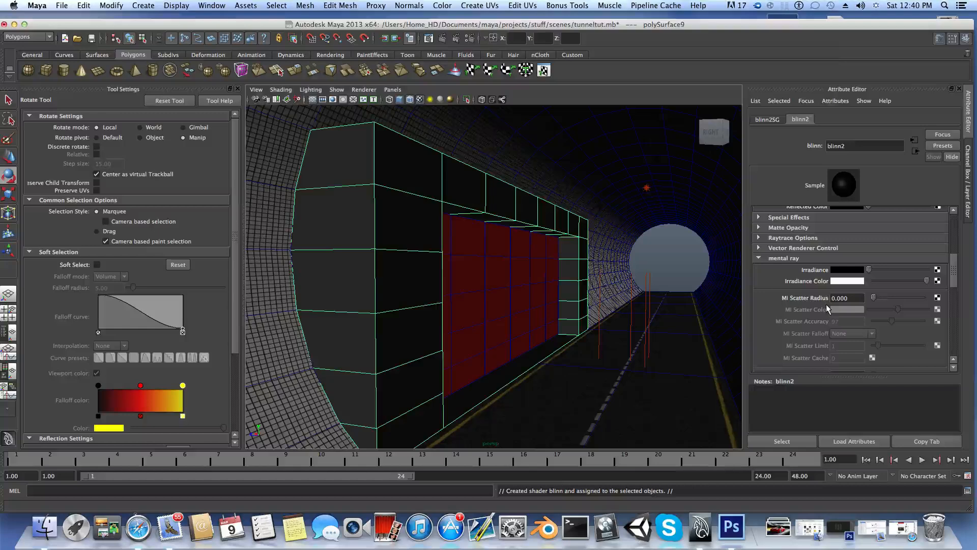
{"action": "scroll", "coordinate": [826, 304], "scroll_direction": "down", "scroll_amount": 2}
{"action": "scroll", "coordinate": [826, 304], "scroll_direction": "up", "scroll_amount": 2}
{"action": "scroll", "coordinate": [842, 306], "scroll_direction": "down", "scroll_amount": 2}
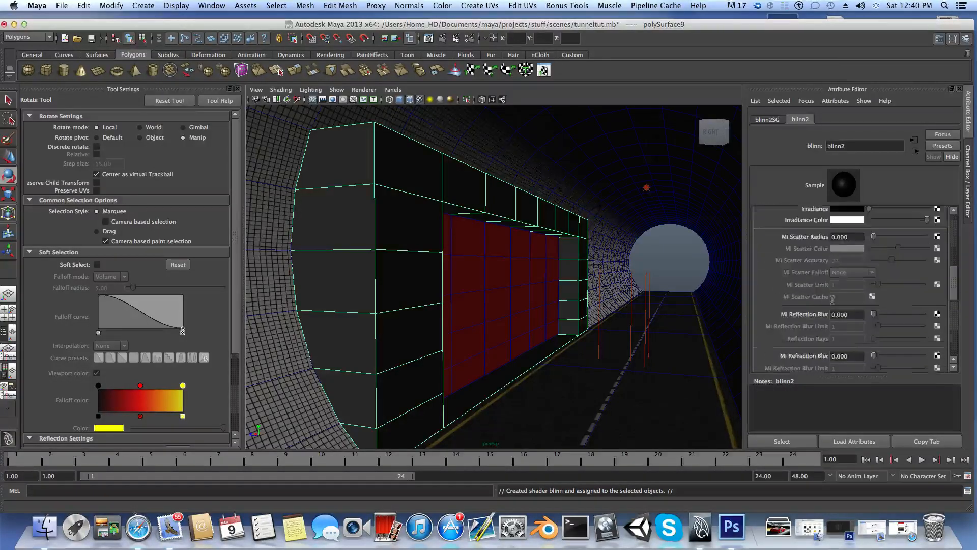
{"action": "left_click", "coordinate": [855, 314]}
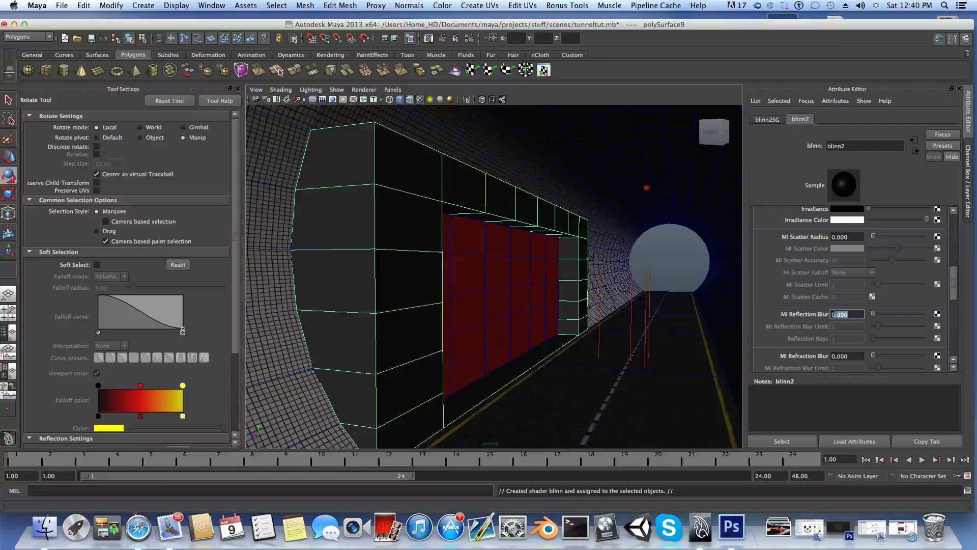
{"action": "left_click_drag", "start_coordinate": [831, 315], "coordinate": [850, 315]}
{"action": "type", "text": "4"}
{"action": "key", "text": "Return"}
{"action": "scroll", "coordinate": [851, 326], "scroll_direction": "down", "scroll_amount": 5}
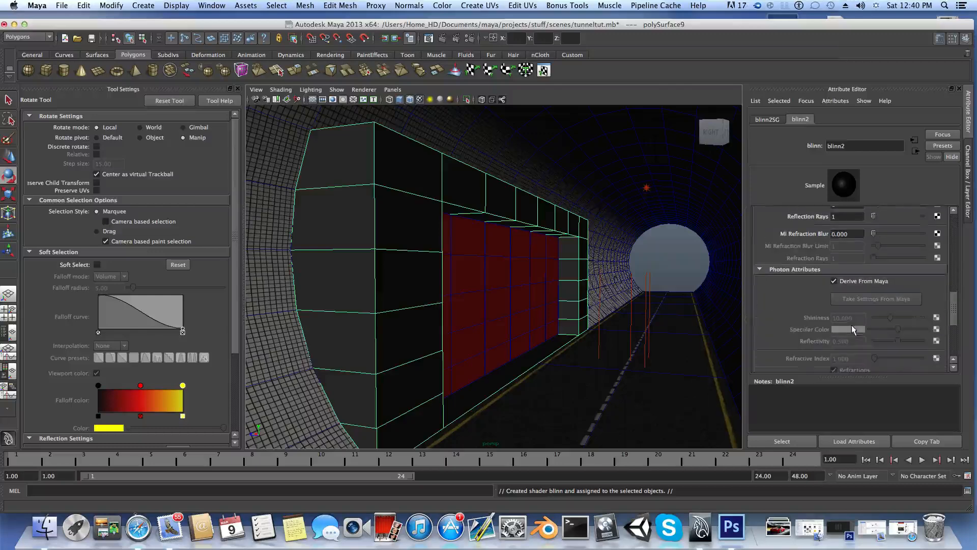
Step: Stop deriving the frame material's photon attributes from Maya, copy the Maya settings into them, and set the photon shininess to 14.194
{"action": "left_click", "coordinate": [834, 281]}
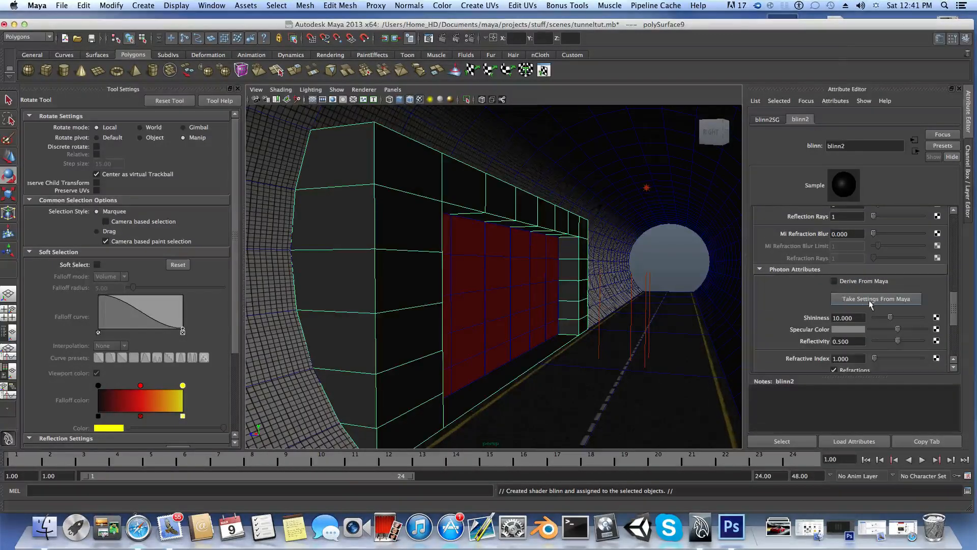
{"action": "left_click", "coordinate": [860, 299]}
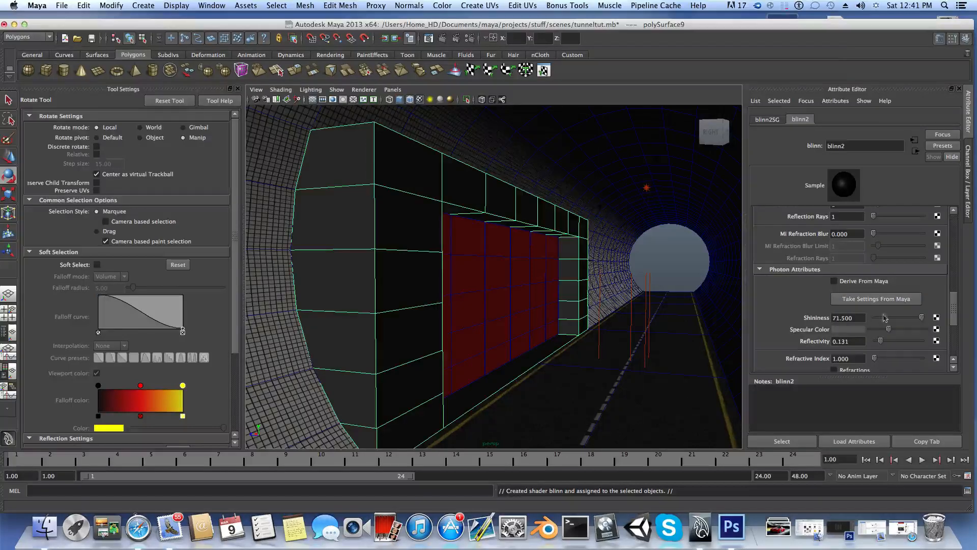
{"action": "left_click_drag", "start_coordinate": [886, 318], "coordinate": [906, 327]}
{"action": "scroll", "coordinate": [875, 329], "scroll_direction": "down", "scroll_amount": 6}
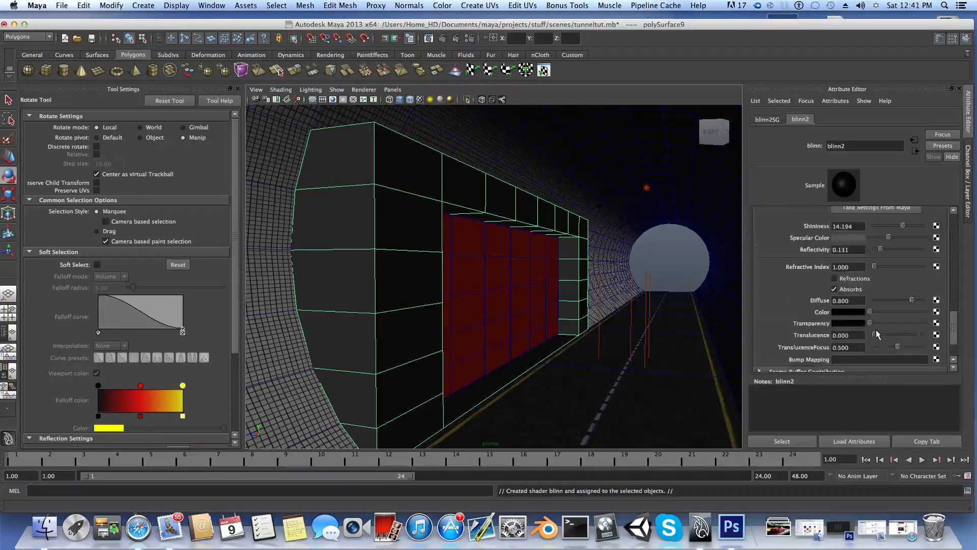
{"action": "left_click", "coordinate": [844, 312]}
{"action": "scroll", "coordinate": [814, 356], "scroll_direction": "down", "scroll_amount": 2}
Step: Assign a new mental ray dgs_material to the small box-shaped light fixture on the tunnel ceiling
{"action": "left_click_drag", "start_coordinate": [657, 323], "coordinate": [671, 324], "text": "alt"}
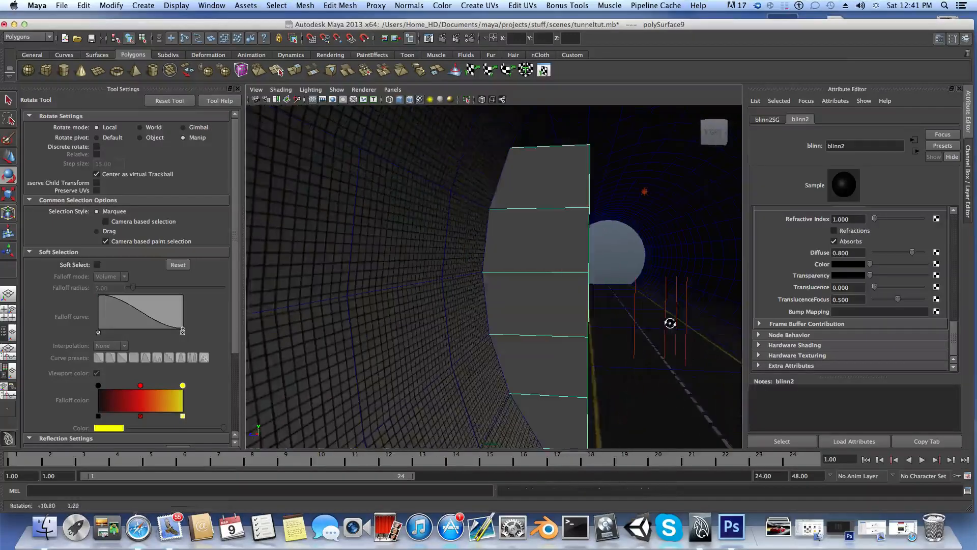
{"action": "middle_click_drag", "start_coordinate": [670, 324], "coordinate": [598, 373], "text": "alt"}
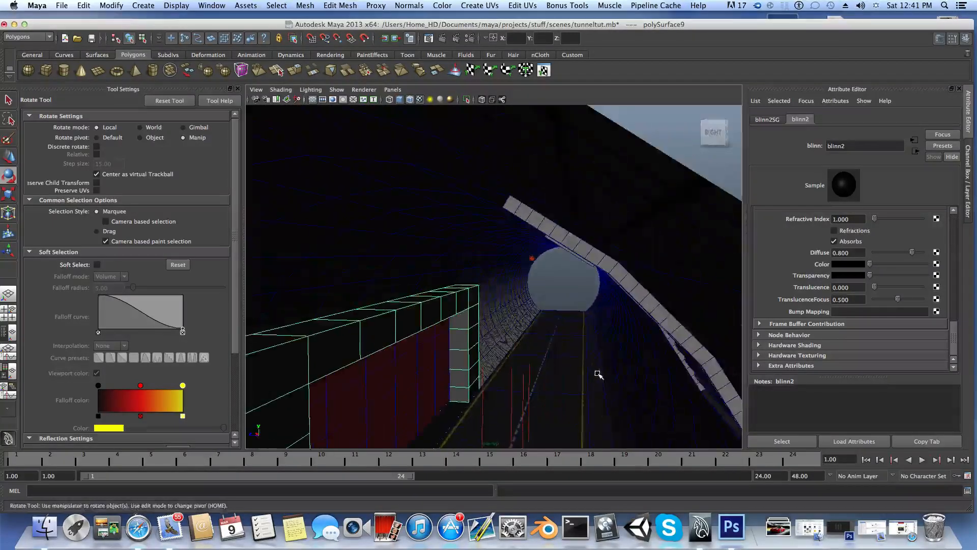
{"action": "left_click_drag", "start_coordinate": [599, 373], "coordinate": [607, 363], "text": "alt"}
{"action": "left_click", "coordinate": [622, 206]}
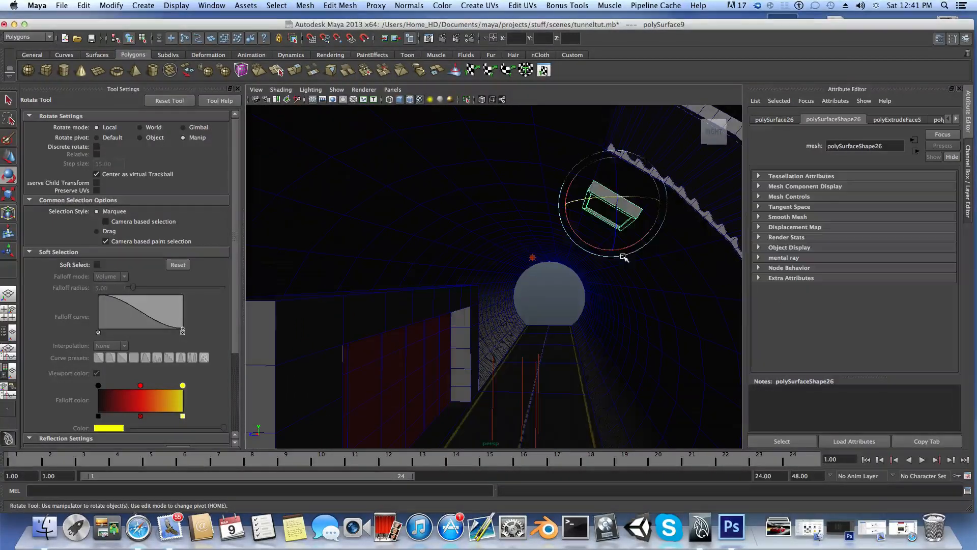
{"action": "right_click", "coordinate": [625, 211]}
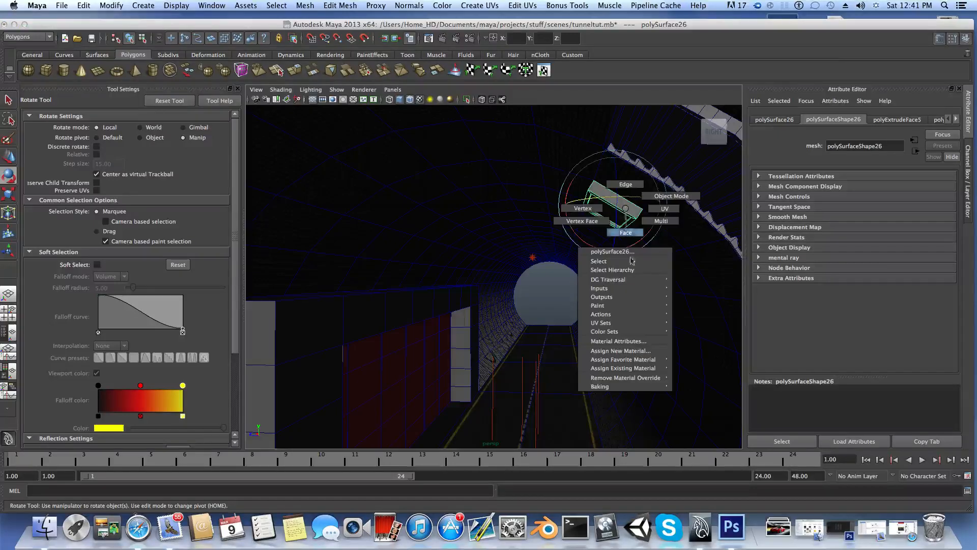
{"action": "left_click", "coordinate": [644, 352]}
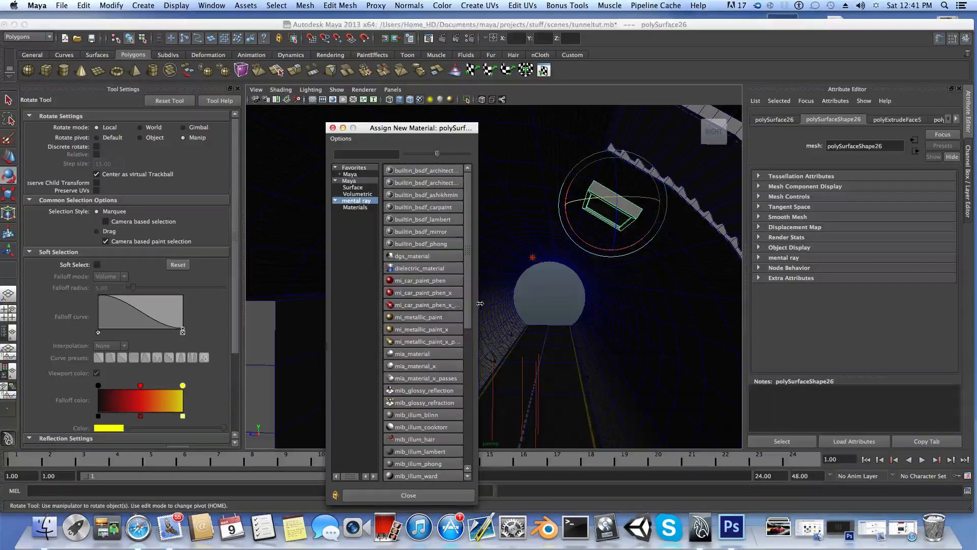
{"action": "left_click", "coordinate": [410, 259]}
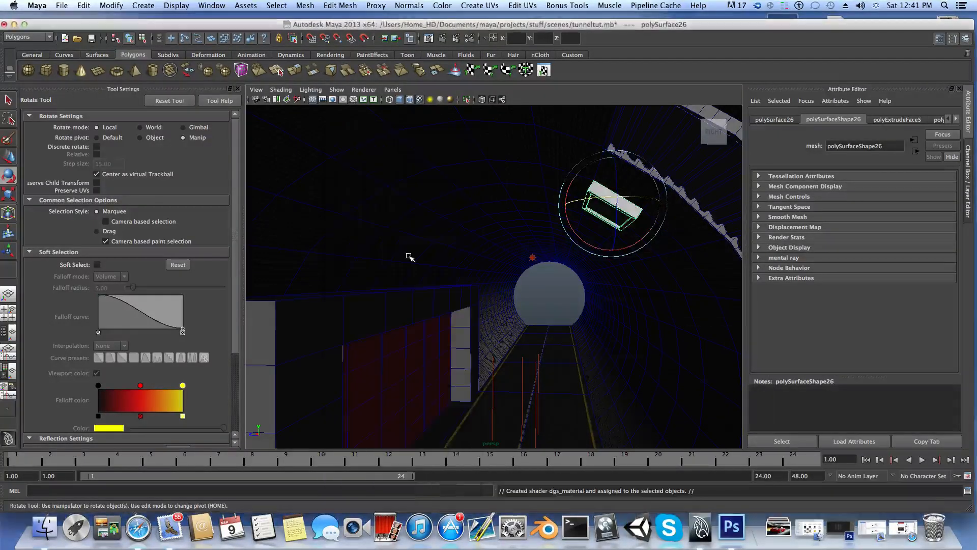
Step: Set the fixture's dgs_material diffuse color to black and raise its specular level slightly
{"action": "left_click_drag", "start_coordinate": [640, 264], "coordinate": [608, 288], "text": "alt"}
{"action": "left_click_drag", "start_coordinate": [602, 216], "coordinate": [608, 243], "text": "alt"}
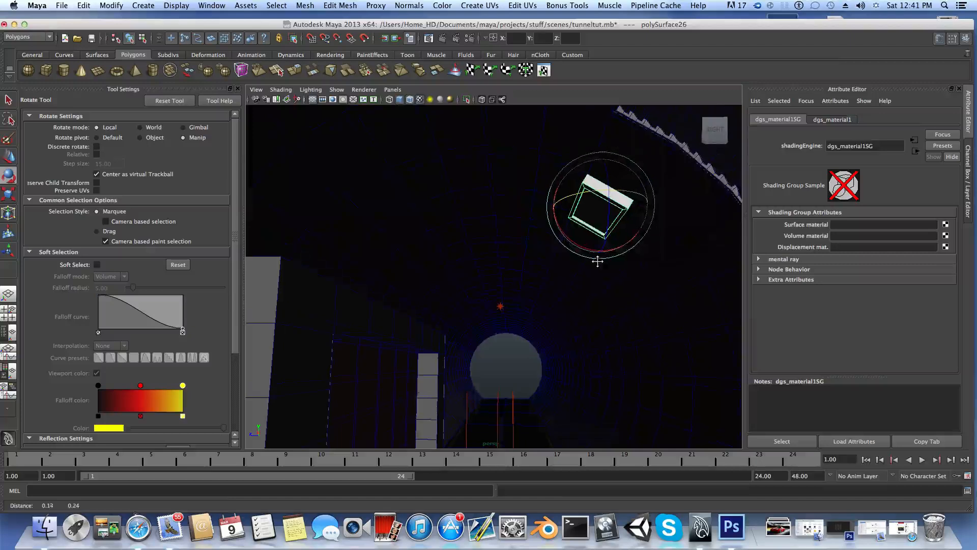
{"action": "left_click", "coordinate": [820, 120]}
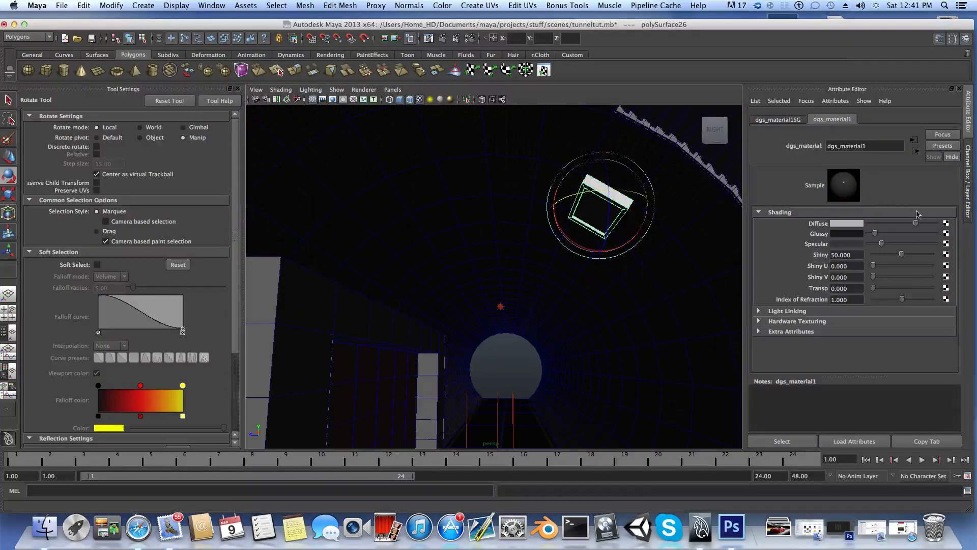
{"action": "left_click_drag", "start_coordinate": [915, 223], "coordinate": [870, 225]}
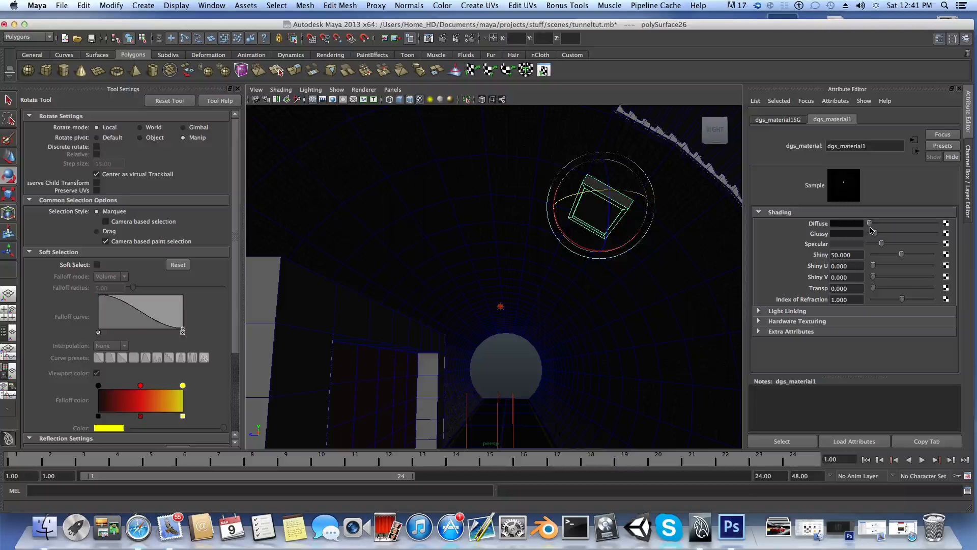
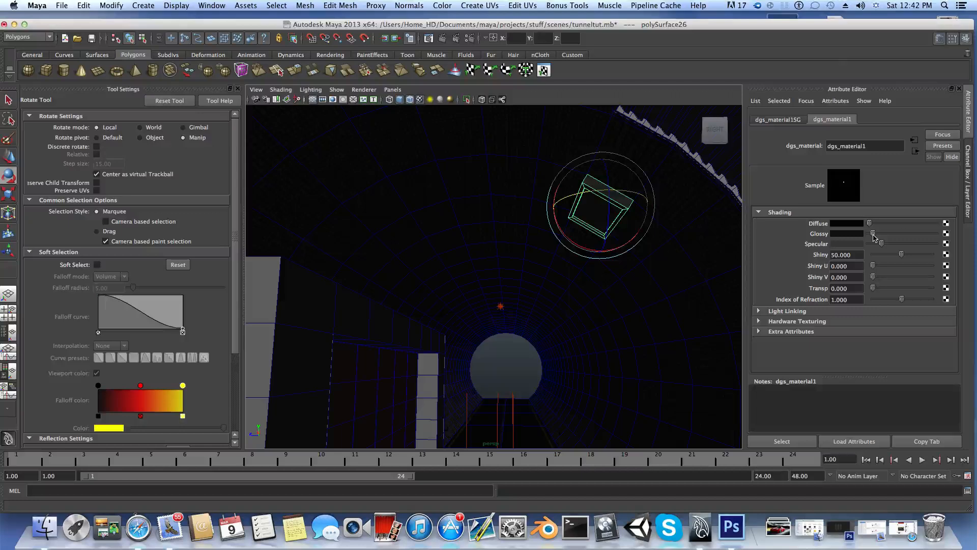
{"action": "left_click_drag", "start_coordinate": [882, 244], "coordinate": [893, 243]}
Step: Assign a new Lambert material to the light fixture's open front face and set its color to white
{"action": "right_click", "coordinate": [591, 214]}
{"action": "right_click_drag", "start_coordinate": [592, 215], "coordinate": [656, 372]}
{"action": "left_click", "coordinate": [590, 216]}
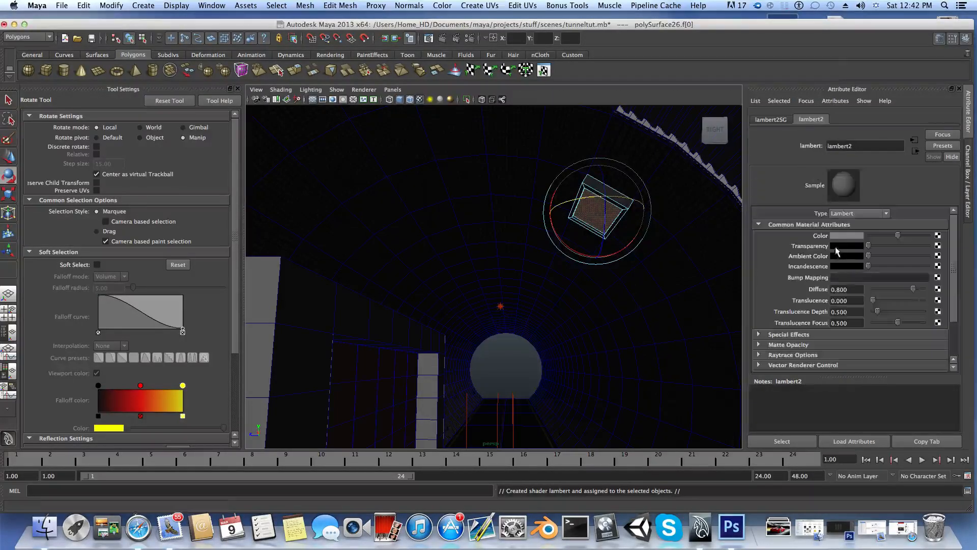
{"action": "left_click", "coordinate": [859, 235]}
{"action": "left_click", "coordinate": [819, 215]}
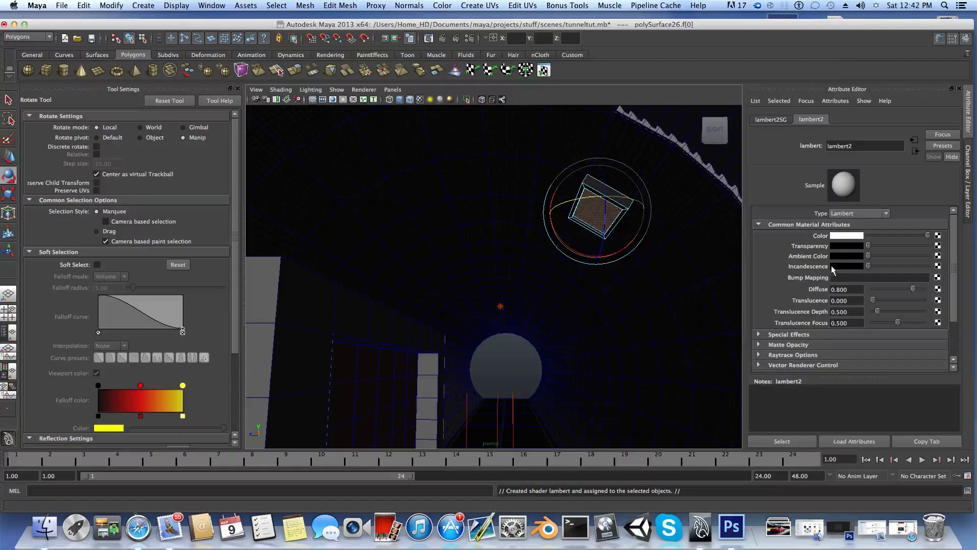
Step: Set the ambient color of the fixture face's Lambert material to a slightly softened blue
{"action": "left_click", "coordinate": [857, 257]}
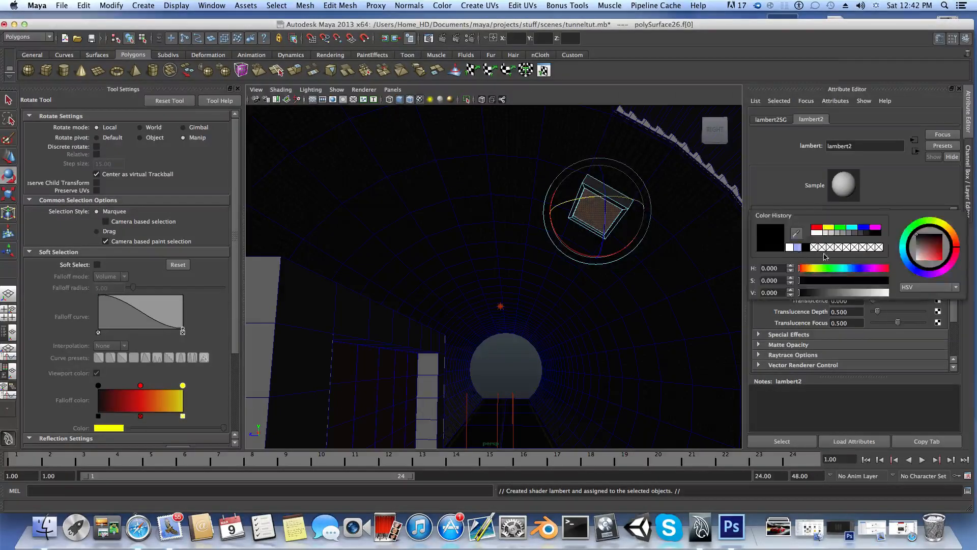
{"action": "left_click", "coordinate": [864, 228]}
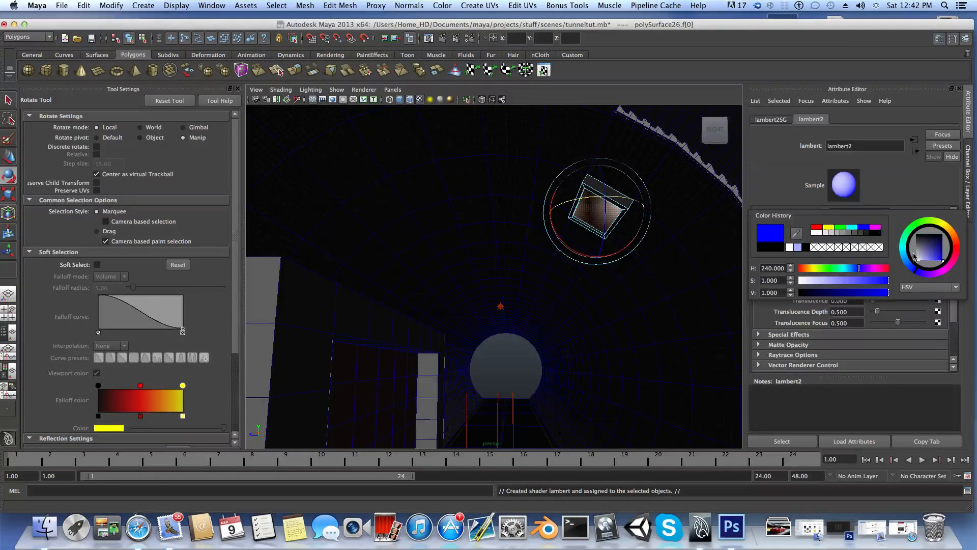
{"action": "left_click_drag", "start_coordinate": [929, 261], "coordinate": [938, 262]}
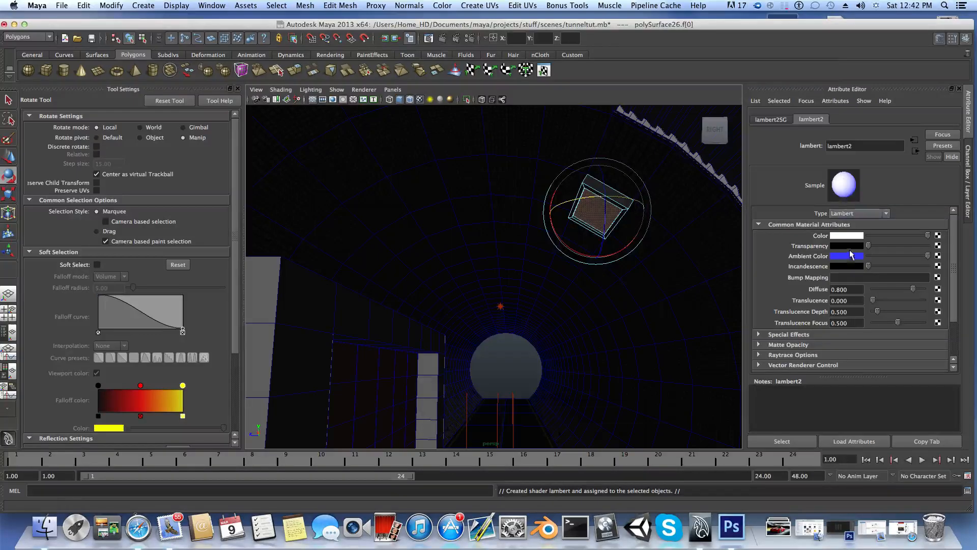
{"action": "left_click", "coordinate": [852, 258]}
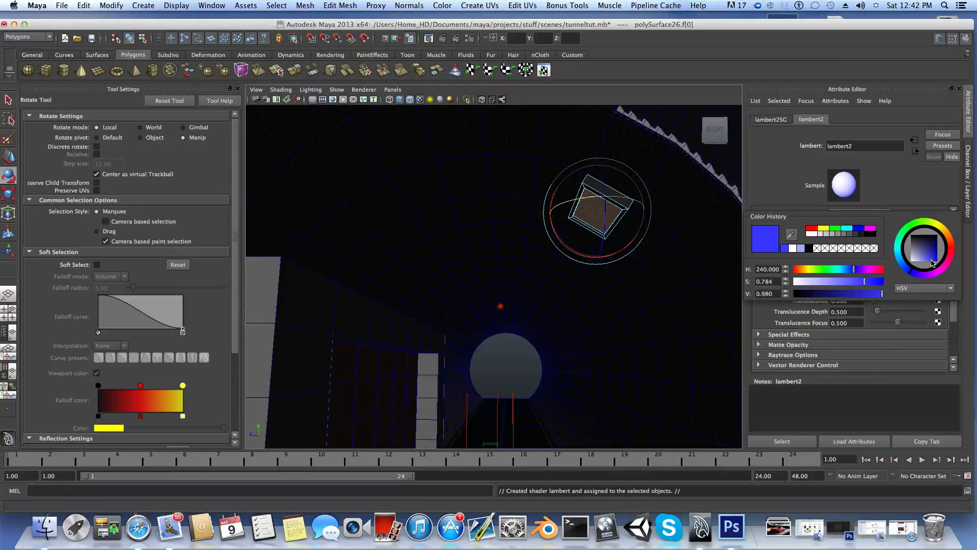
{"action": "left_click_drag", "start_coordinate": [933, 262], "coordinate": [929, 262]}
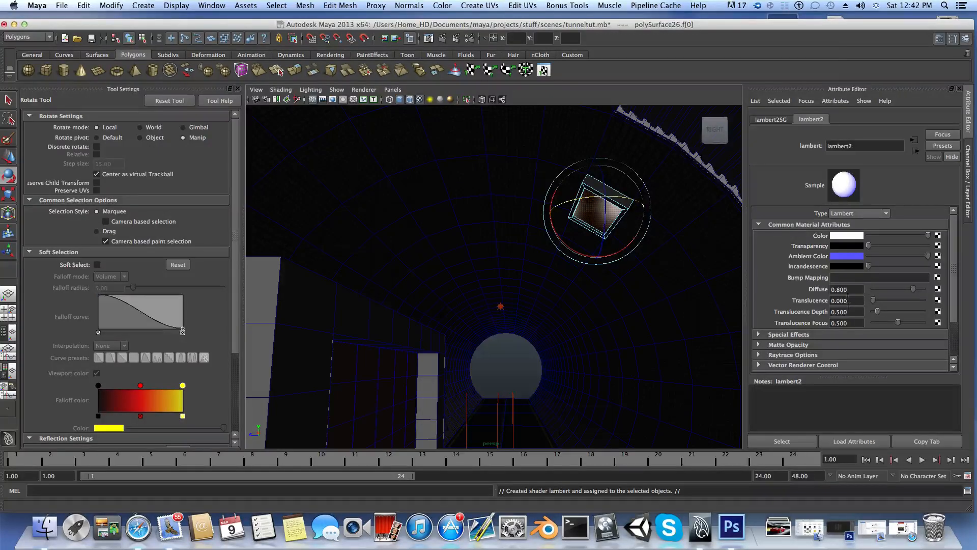
Step: Raise the Lambert material's incandescence slightly and open its glow intensity for editing
{"action": "scroll", "coordinate": [839, 295], "scroll_direction": "down", "scroll_amount": 3}
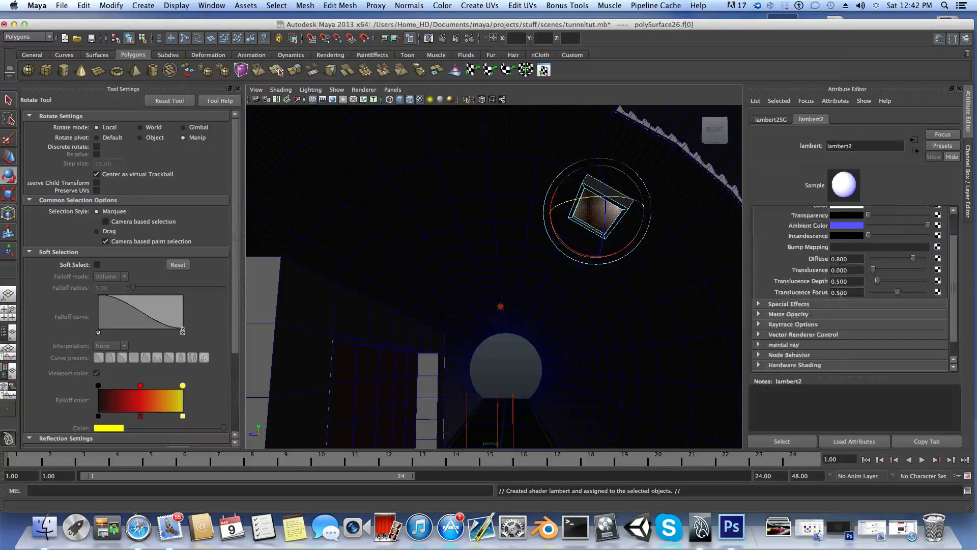
{"action": "scroll", "coordinate": [839, 295], "scroll_direction": "up", "scroll_amount": 3}
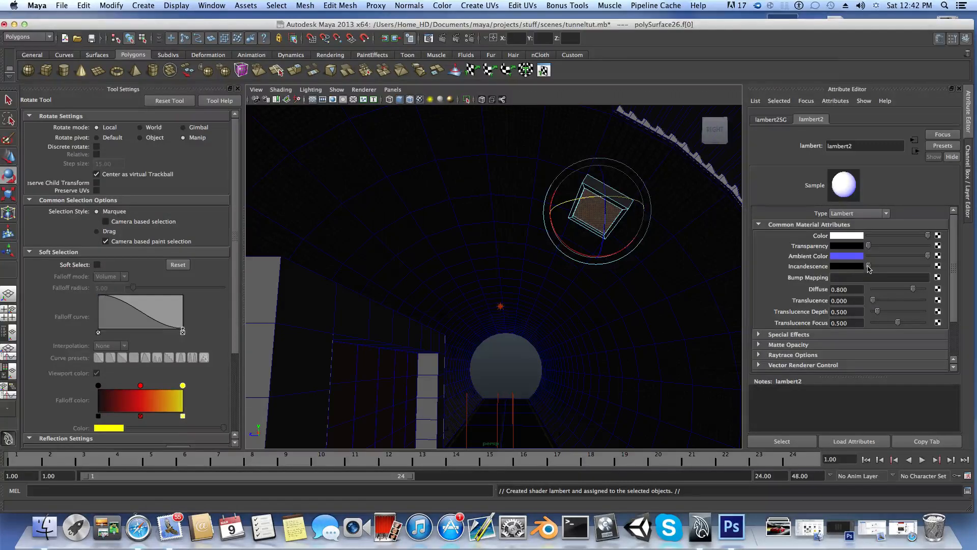
{"action": "mouse_move", "coordinate": [870, 268]}
{"action": "left_mouse_down"}
{"action": "mouse_move", "coordinate": [883, 269]}
{"action": "mouse_move", "coordinate": [874, 268]}
{"action": "left_mouse_up"}
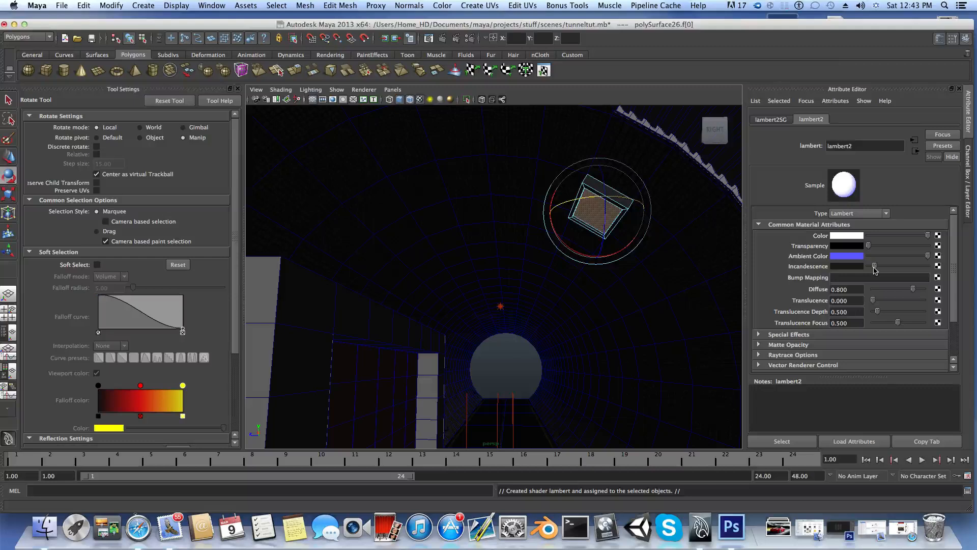
{"action": "left_click_drag", "start_coordinate": [709, 296], "coordinate": [707, 288], "text": "alt"}
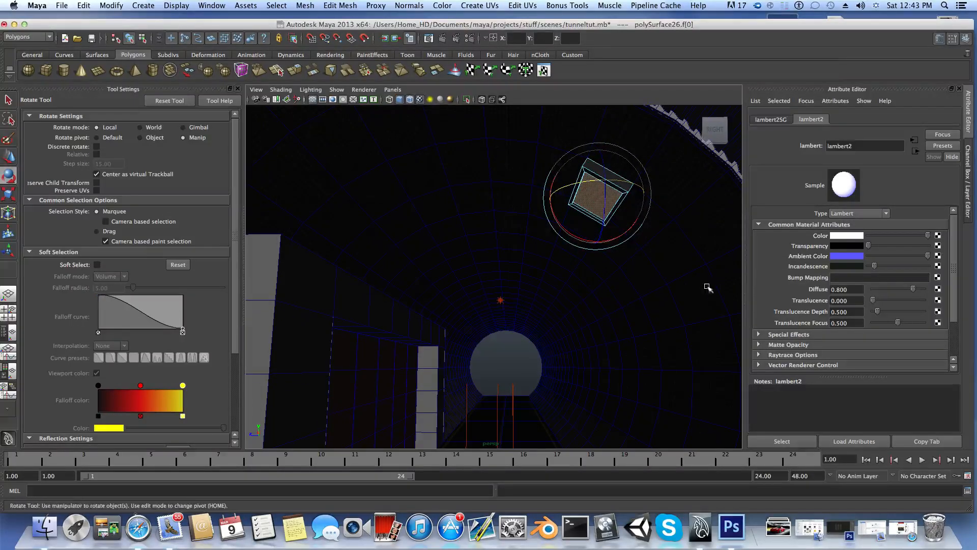
{"action": "left_click", "coordinate": [793, 334]}
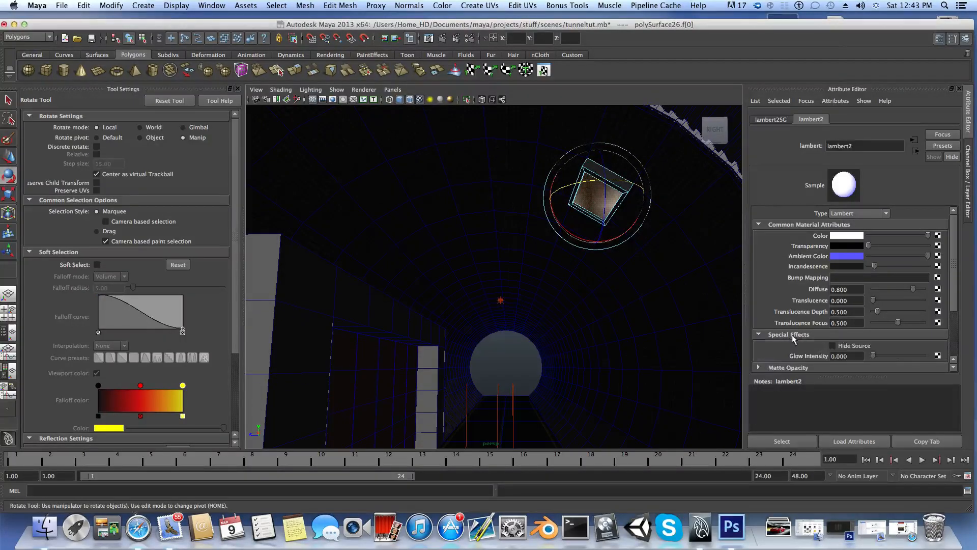
{"action": "left_click", "coordinate": [854, 356]}
Step: Assign the existing dgs_material1 to the curved ribbed strip on the tunnel ceiling
{"action": "left_click_drag", "start_coordinate": [639, 343], "coordinate": [629, 317], "text": "alt"}
{"action": "left_click", "coordinate": [636, 226]}
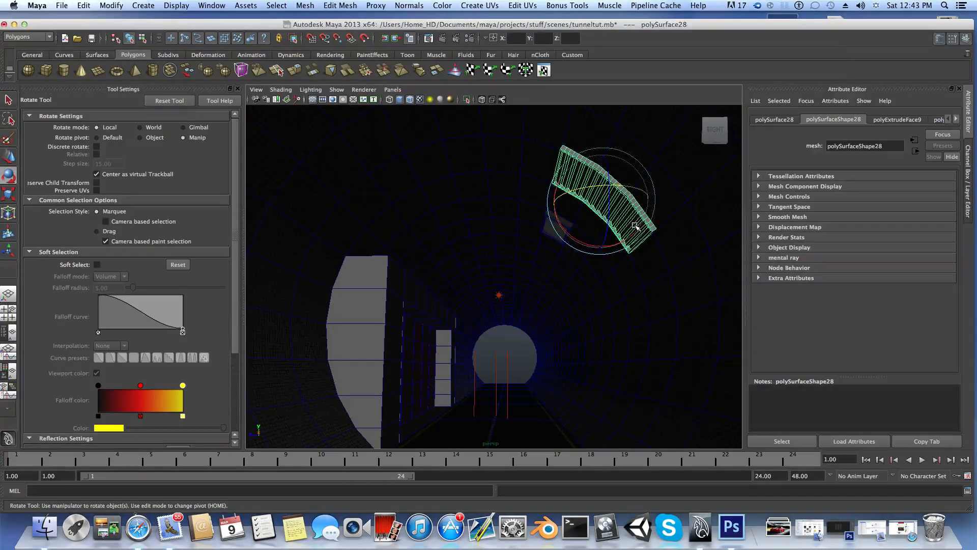
{"action": "right_click", "coordinate": [625, 208]}
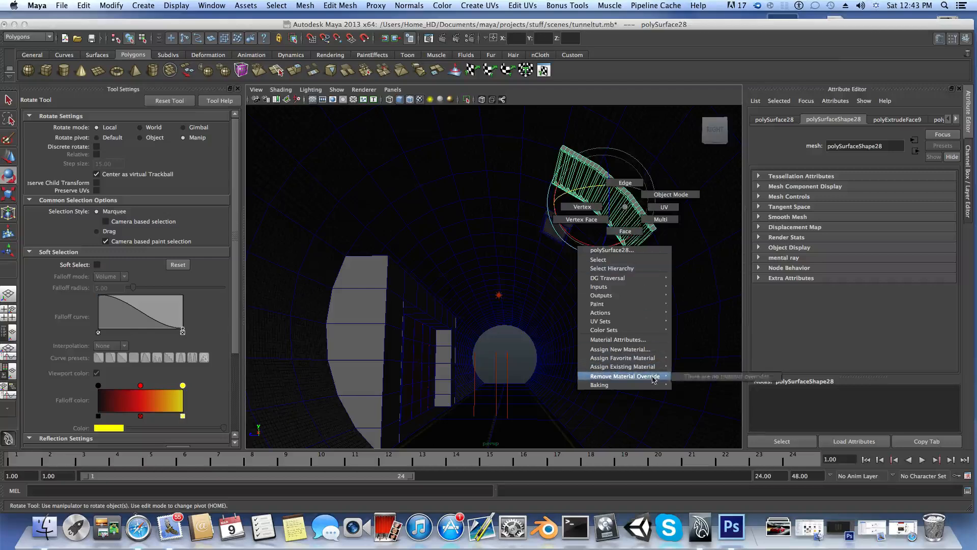
{"action": "mouse_move", "coordinate": [652, 370]}
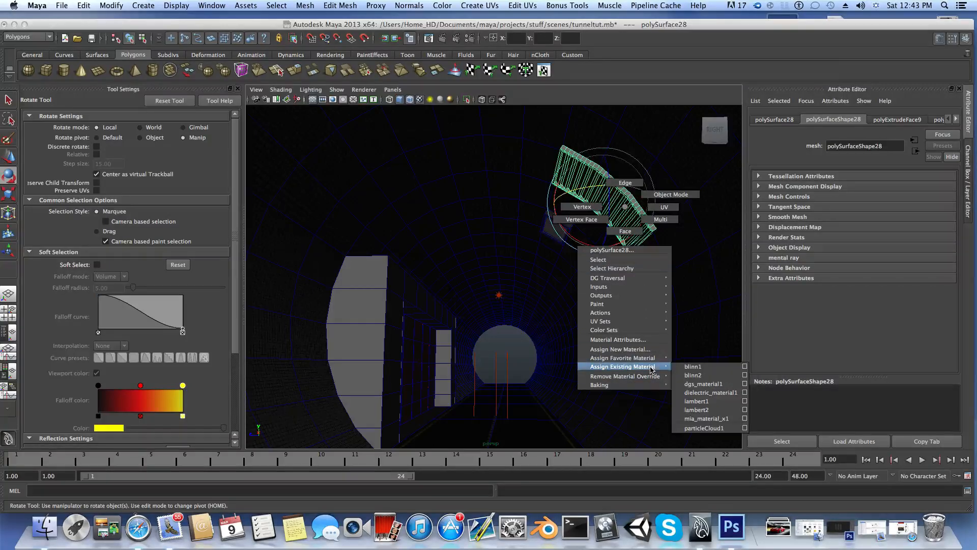
{"action": "left_click", "coordinate": [705, 385]}
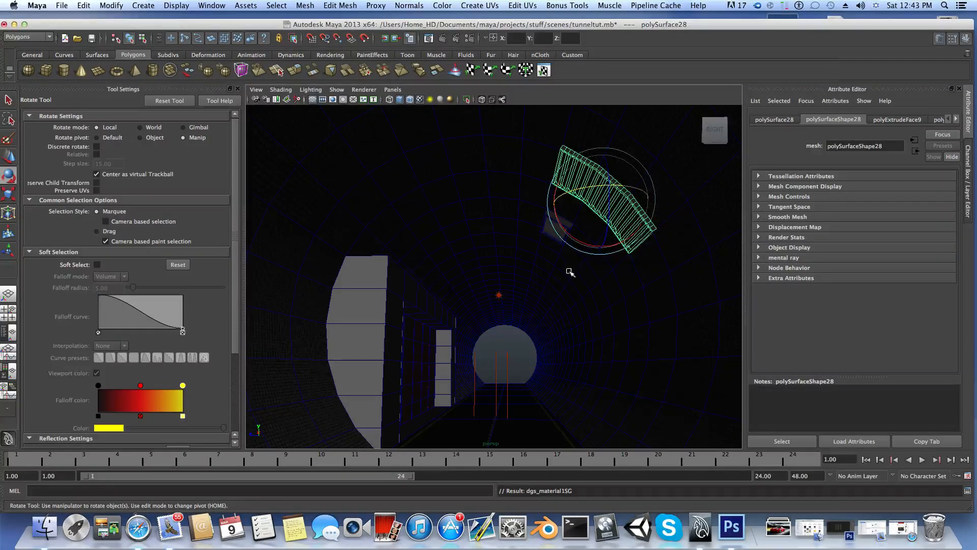
{"action": "mouse_move", "coordinate": [570, 272]}
{"action": "left_mouse_down", "text": "alt"}
{"action": "mouse_move", "coordinate": [585, 265]}
{"action": "mouse_move", "coordinate": [562, 268]}
{"action": "mouse_move", "coordinate": [585, 257]}
{"action": "mouse_move", "coordinate": [580, 242]}
{"action": "mouse_move", "coordinate": [572, 260]}
{"action": "left_mouse_up", "text": "alt"}
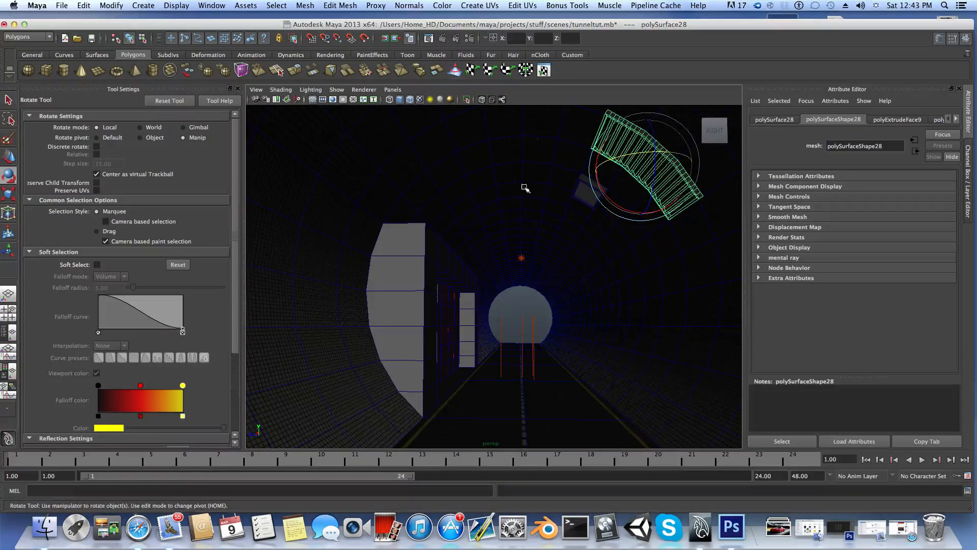
Step: Duplicate the road segment at the tunnel's far end and move the copy outward so it continues the road
{"action": "left_click_drag", "start_coordinate": [477, 27], "coordinate": [477, 21]}
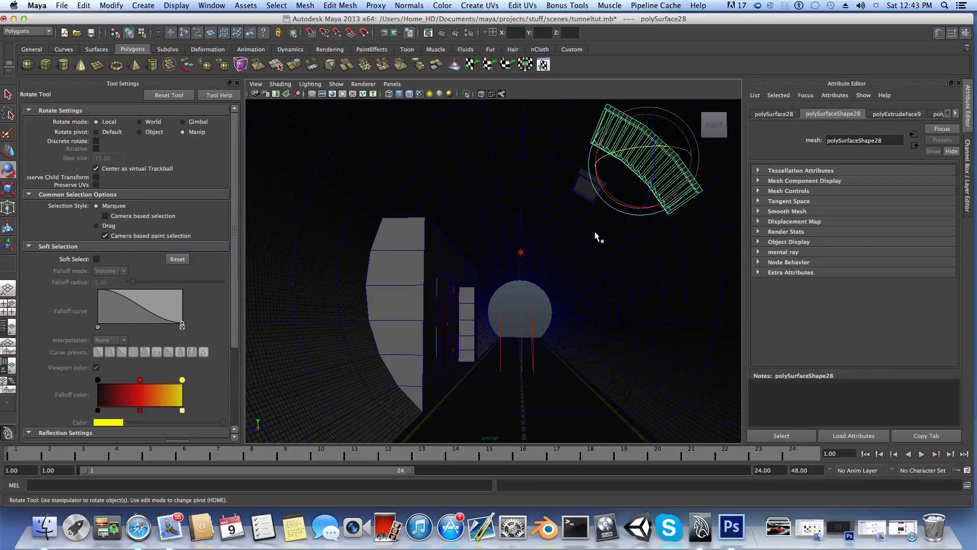
{"action": "left_click_drag", "start_coordinate": [594, 237], "coordinate": [508, 249], "text": "alt"}
{"action": "right_click_drag", "start_coordinate": [708, 250], "coordinate": [652, 257], "text": "alt"}
{"action": "middle_click_drag", "start_coordinate": [723, 261], "coordinate": [560, 273], "text": "alt"}
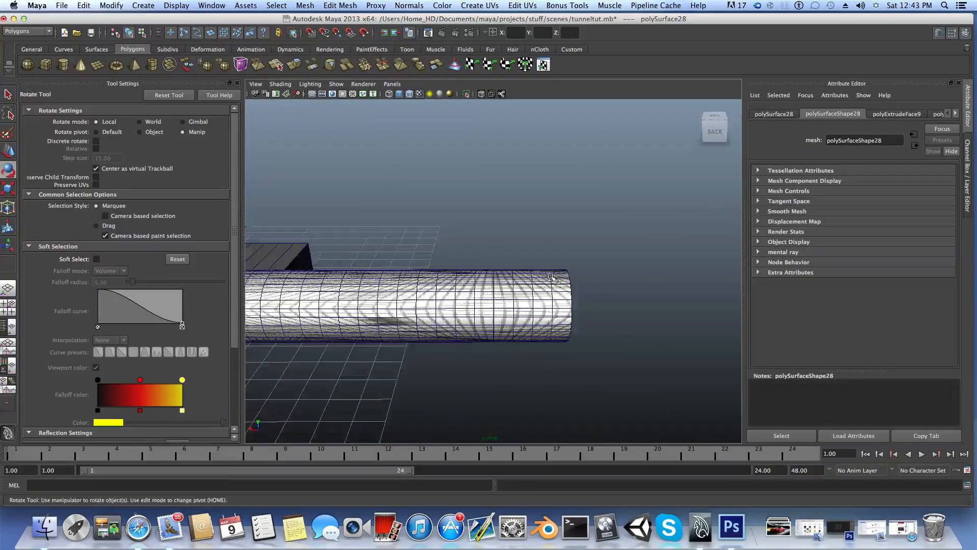
{"action": "left_click_drag", "start_coordinate": [560, 272], "coordinate": [524, 293], "text": "alt"}
{"action": "left_click", "coordinate": [535, 339]}
{"action": "left_click_drag", "start_coordinate": [537, 344], "coordinate": [505, 320], "text": "alt"}
{"action": "key", "text": "w"}
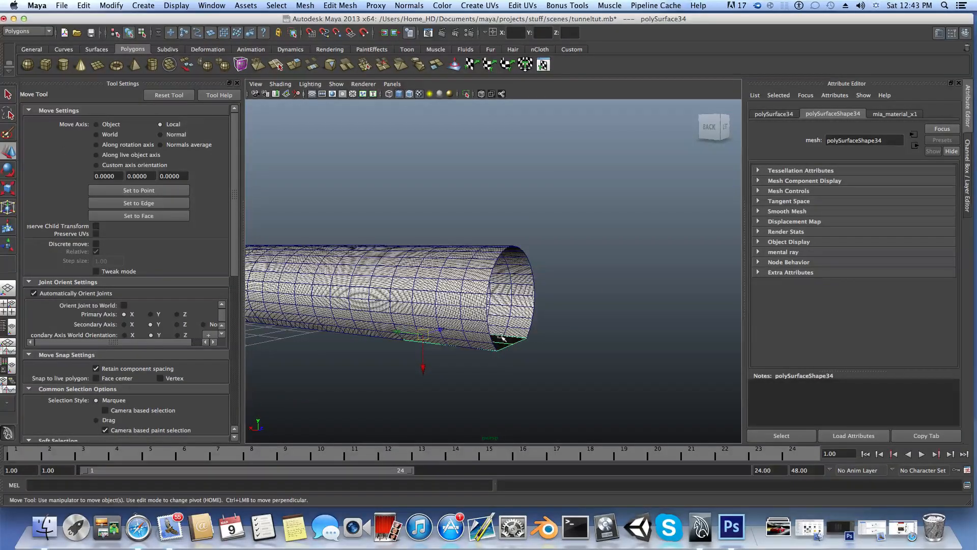
{"action": "key", "text": "ctrl+d"}
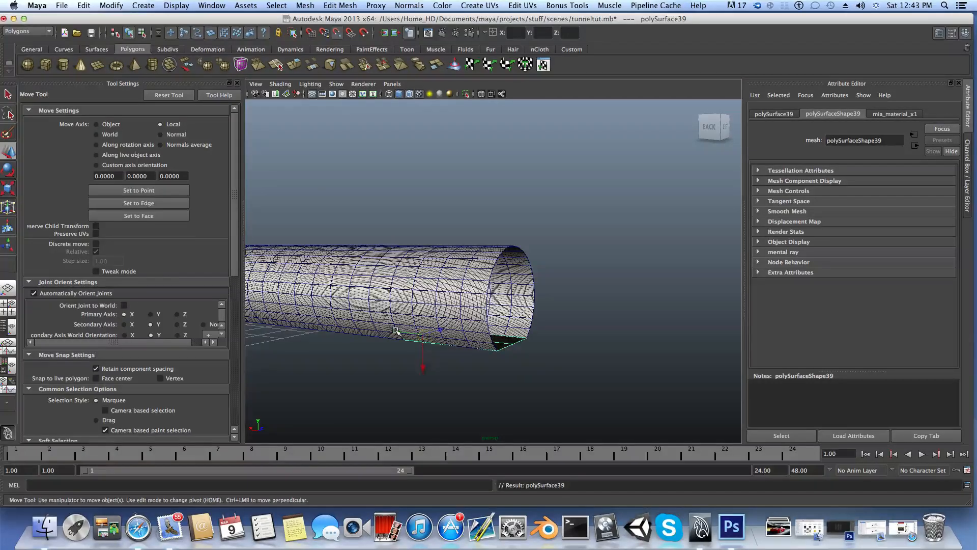
{"action": "left_click_drag", "start_coordinate": [398, 331], "coordinate": [502, 353]}
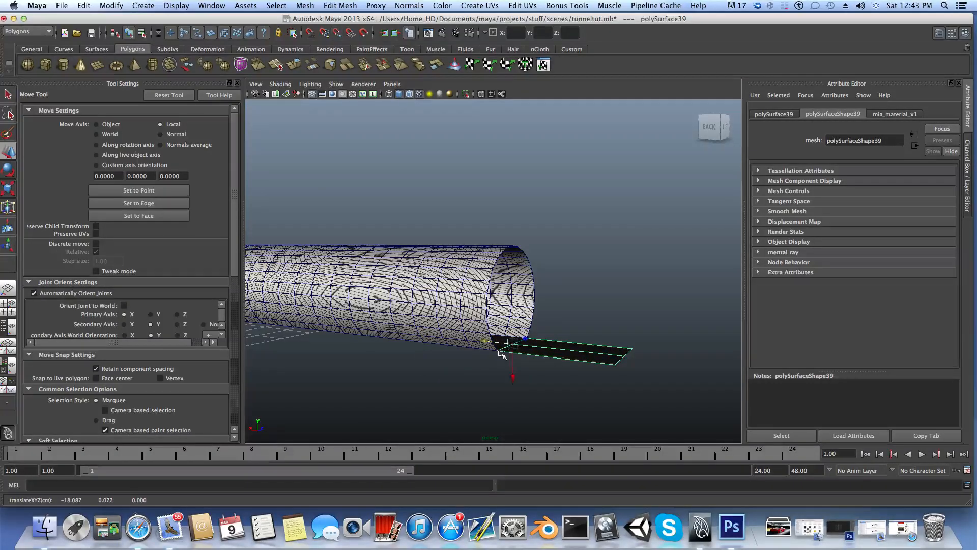
Step: Repeat the offset duplication to extend the road with three more segments beyond the tunnel end
{"action": "key", "text": "shift+d"}
{"action": "scroll", "coordinate": [655, 372], "scroll_direction": "down", "scroll_amount": 5}
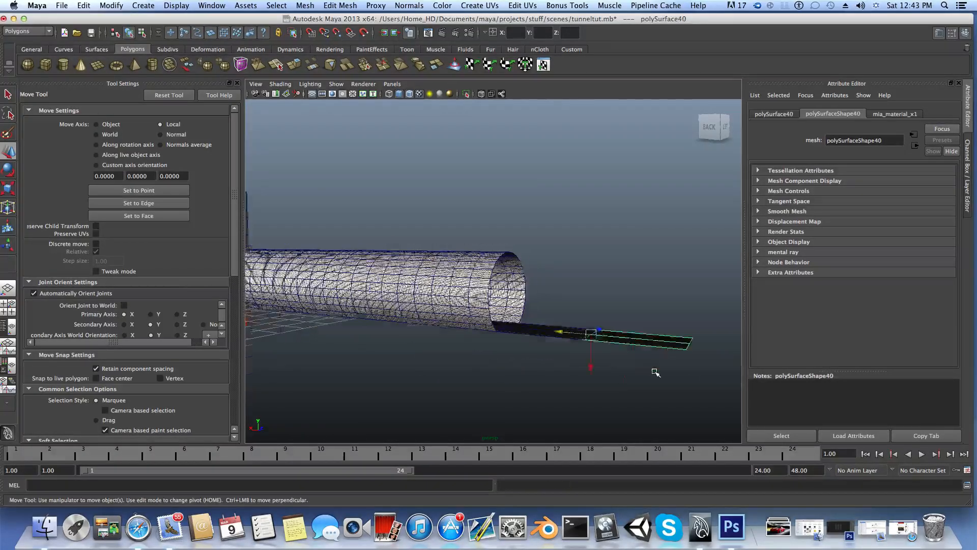
{"action": "key", "text": "shift+d"}
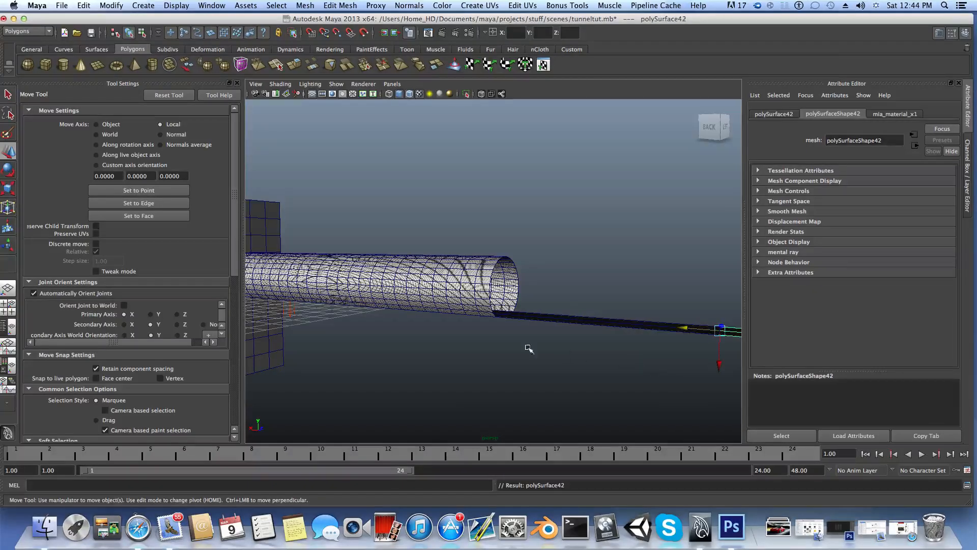
Step: Duplicate the last tunnel wall segment and move the copy along the road so it abuts the tunnel's open end
{"action": "left_click", "coordinate": [509, 311]}
{"action": "left_click_drag", "start_coordinate": [509, 312], "coordinate": [517, 321], "text": "alt"}
{"action": "scroll", "coordinate": [536, 312], "scroll_direction": "up", "scroll_amount": 5}
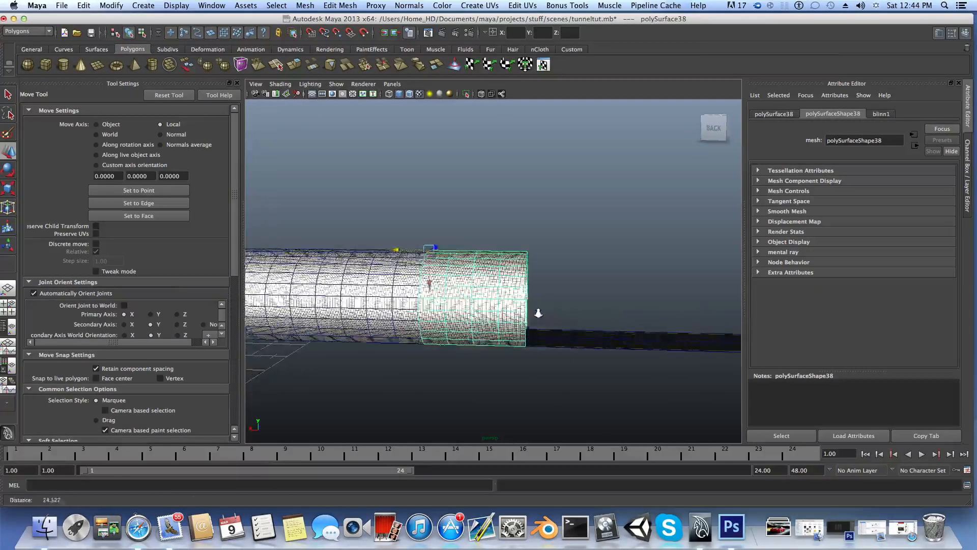
{"action": "middle_click_drag", "start_coordinate": [536, 312], "coordinate": [521, 340], "text": "alt"}
{"action": "left_click_drag", "start_coordinate": [493, 338], "coordinate": [488, 338], "text": "alt"}
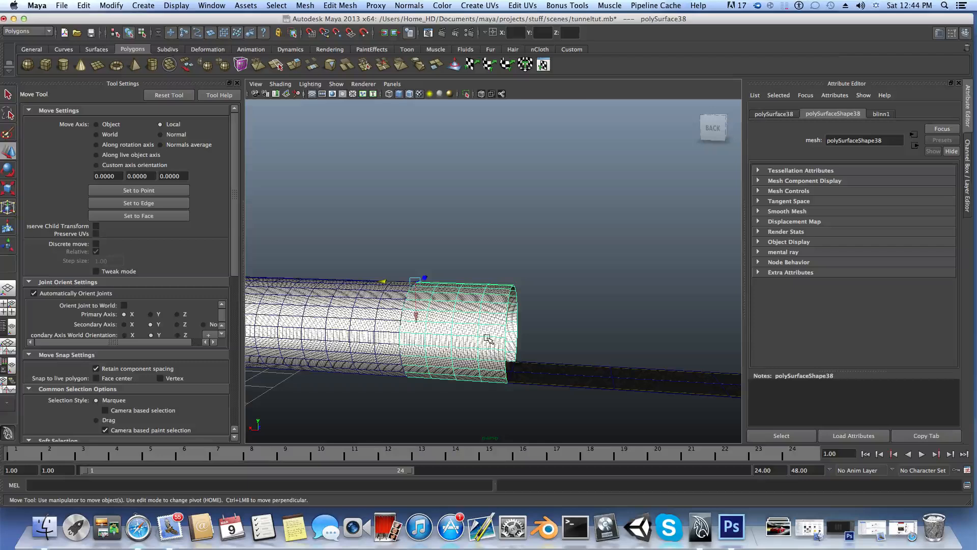
{"action": "key", "text": "ctrl+d"}
{"action": "left_click_drag", "start_coordinate": [386, 282], "coordinate": [525, 294]}
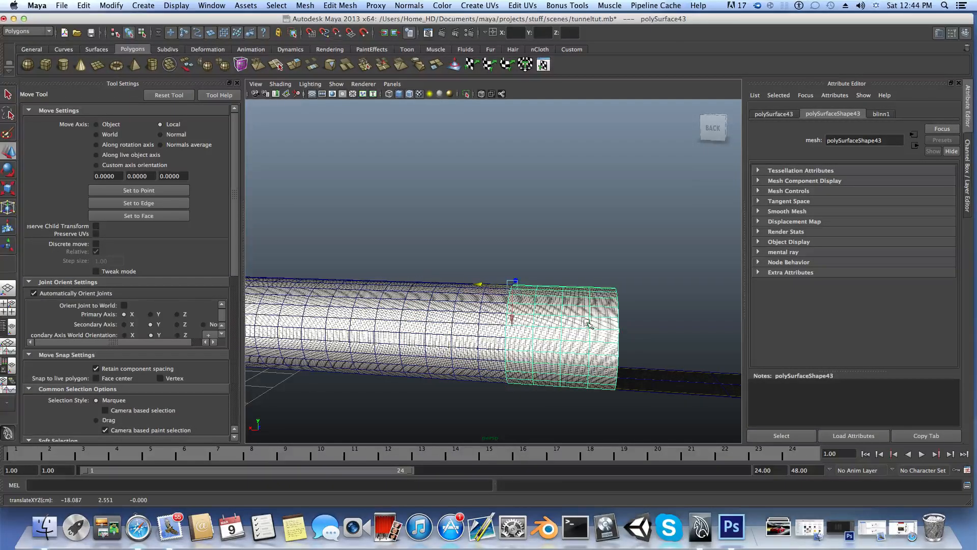
Step: Repeat the wall segment's offset duplication three more times to cover the extended road
{"action": "key", "text": "shift+d"}
{"action": "scroll", "coordinate": [587, 322], "scroll_direction": "down", "scroll_amount": 5}
{"action": "key", "text": "shift+d"}
{"action": "key", "text": "shift+d"}
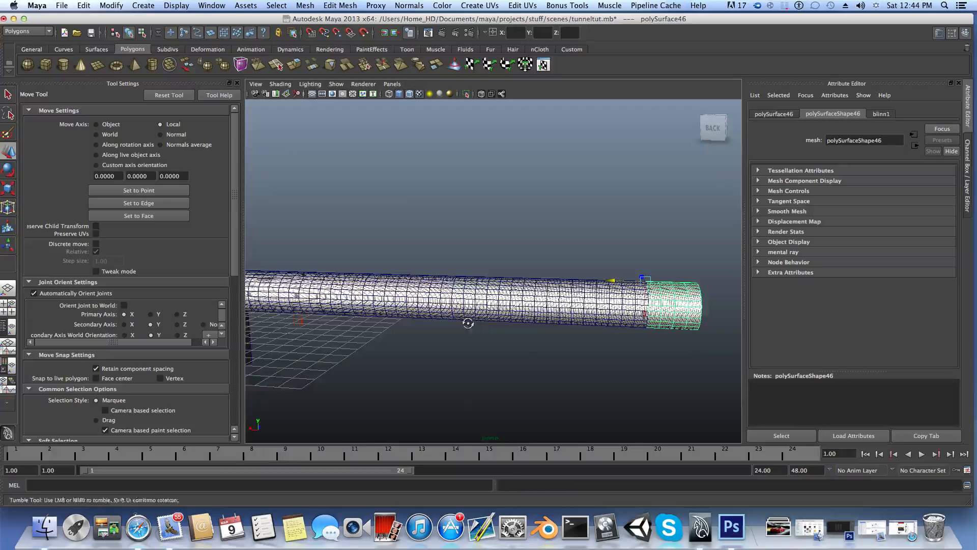
Step: Examine the lengthened tunnel from inside, looking down the road, and the box-shaped side recess from outside
{"action": "left_click_drag", "start_coordinate": [468, 323], "coordinate": [585, 312], "text": "alt"}
{"action": "scroll", "coordinate": [436, 319], "scroll_direction": "down", "scroll_amount": 10}
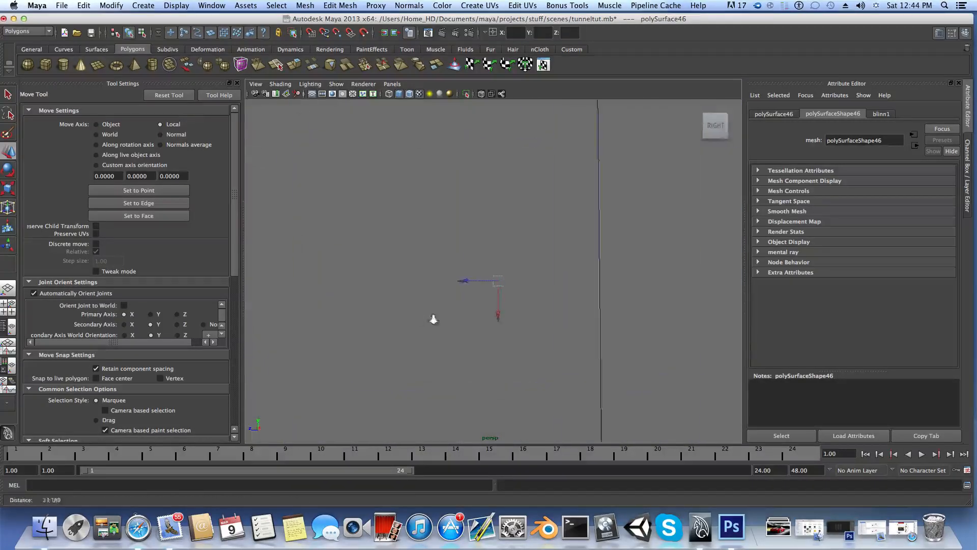
{"action": "scroll", "coordinate": [434, 319], "scroll_direction": "up", "scroll_amount": 3}
{"action": "middle_click_drag", "start_coordinate": [433, 319], "coordinate": [354, 297], "text": "alt"}
{"action": "left_click_drag", "start_coordinate": [353, 296], "coordinate": [349, 298], "text": "alt"}
{"action": "middle_click_drag", "start_coordinate": [349, 299], "coordinate": [368, 294], "text": "alt"}
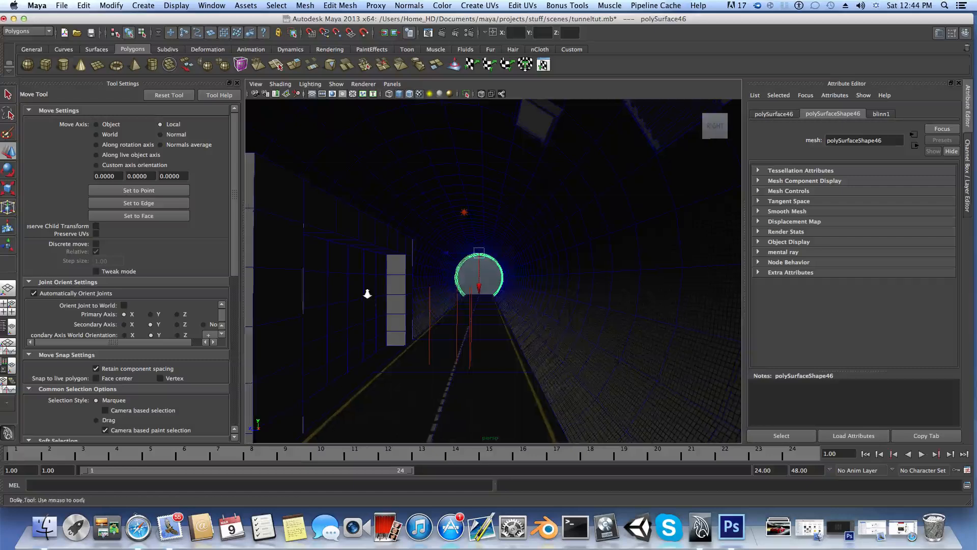
{"action": "right_click_drag", "start_coordinate": [367, 294], "coordinate": [342, 293], "text": "alt"}
{"action": "middle_click_drag", "start_coordinate": [341, 293], "coordinate": [353, 293], "text": "alt"}
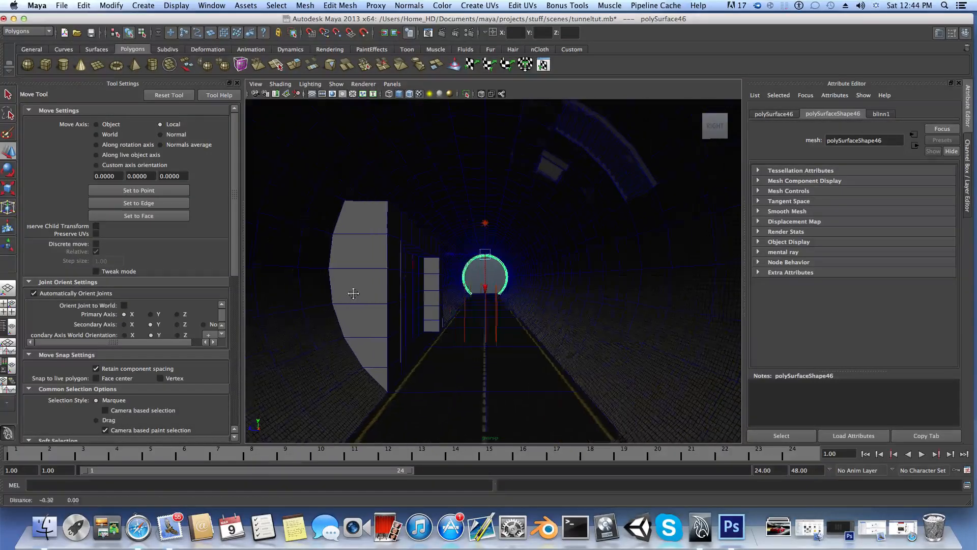
{"action": "left_click_drag", "start_coordinate": [353, 293], "coordinate": [372, 299], "text": "alt"}
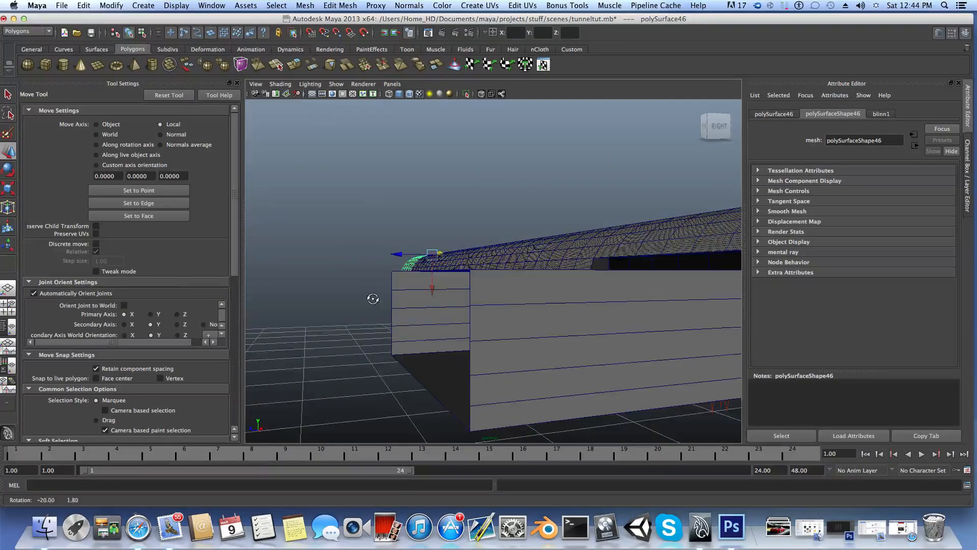
Step: Create an area light and move it in front of the open side of the box-shaped recess
{"action": "left_click", "coordinate": [143, 5]}
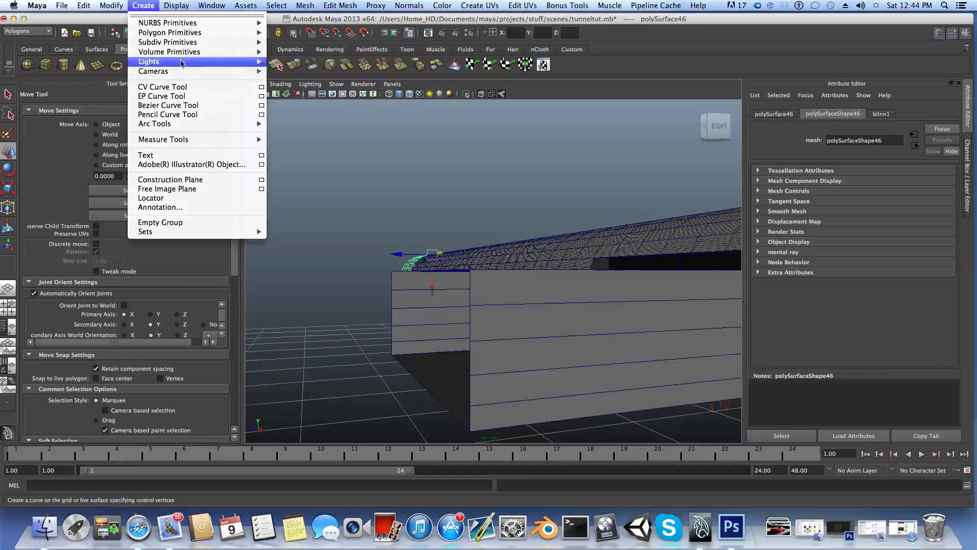
{"action": "mouse_move", "coordinate": [191, 62]}
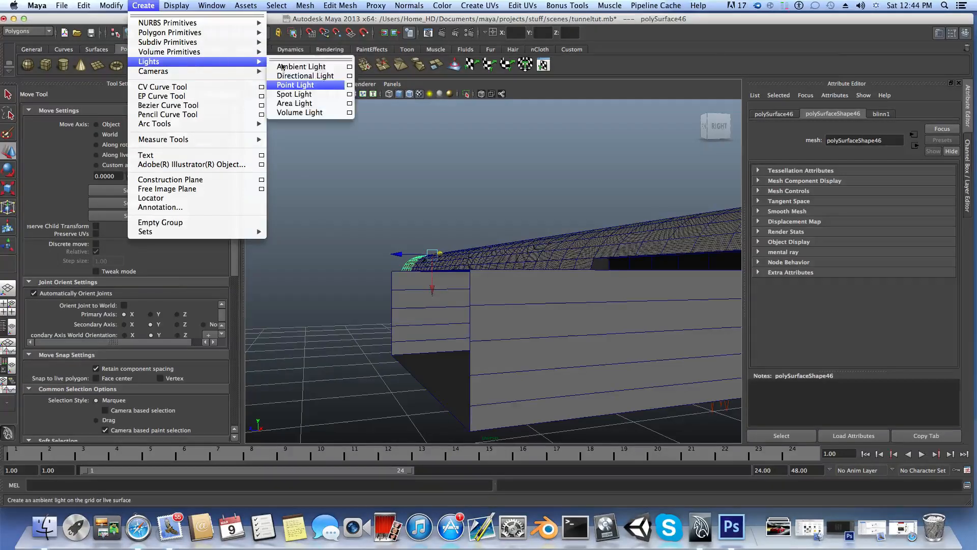
{"action": "left_click", "coordinate": [294, 103]}
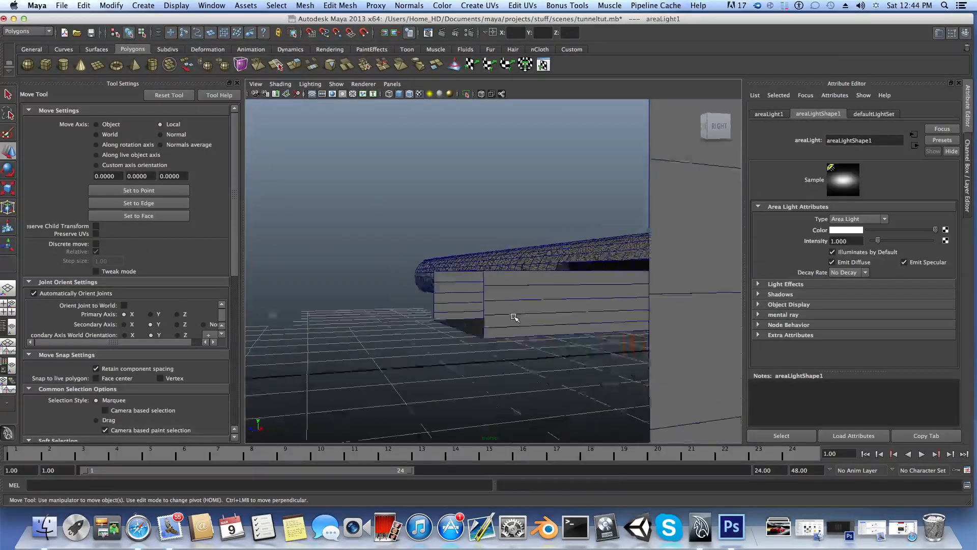
{"action": "left_click_drag", "start_coordinate": [514, 317], "coordinate": [512, 342], "text": "alt"}
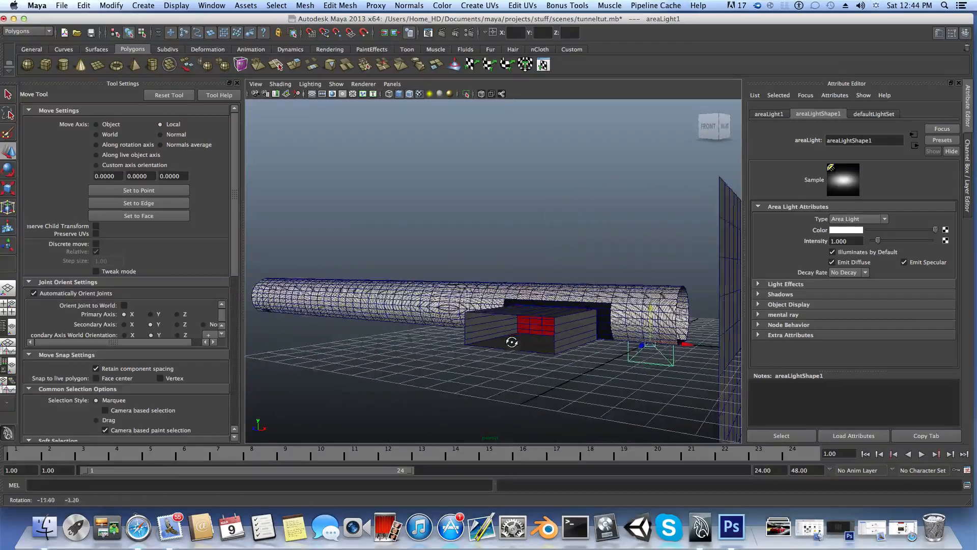
{"action": "left_click_drag", "start_coordinate": [642, 346], "coordinate": [517, 352]}
{"action": "right_click_drag", "start_coordinate": [529, 355], "coordinate": [589, 367], "text": "alt"}
{"action": "middle_click_drag", "start_coordinate": [590, 366], "coordinate": [554, 311], "text": "alt"}
{"action": "right_click_drag", "start_coordinate": [554, 314], "coordinate": [464, 337], "text": "alt"}
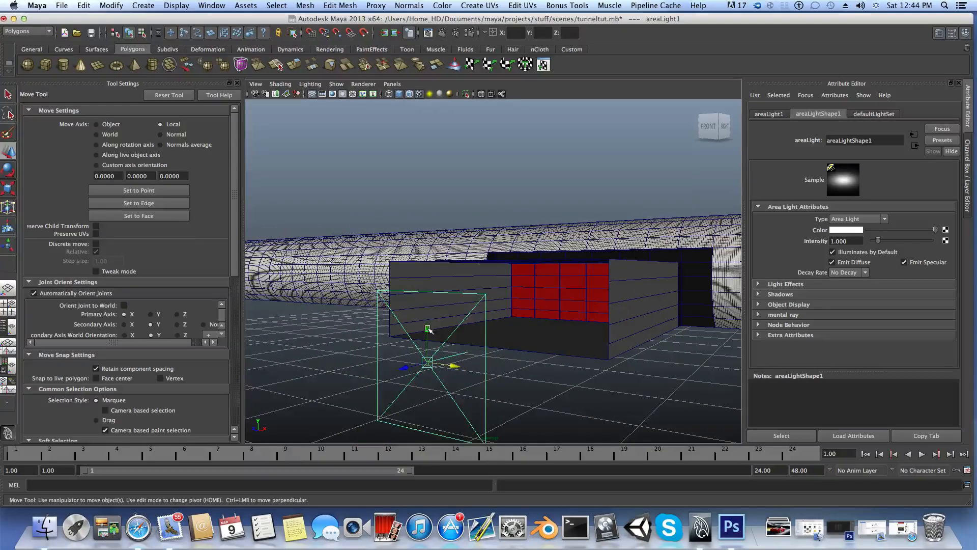
{"action": "left_click_drag", "start_coordinate": [429, 330], "coordinate": [542, 302]}
Step: Widen the area light and align it with the open front of the box-shaped recess
{"action": "middle_click_drag", "start_coordinate": [542, 303], "coordinate": [363, 328], "text": "alt"}
{"action": "key", "text": "r"}
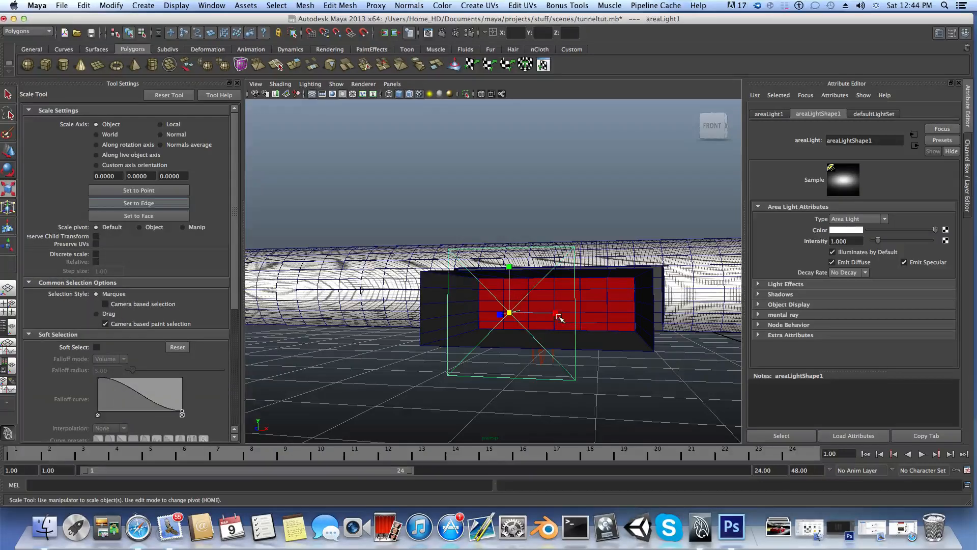
{"action": "left_click_drag", "start_coordinate": [559, 318], "coordinate": [668, 320]}
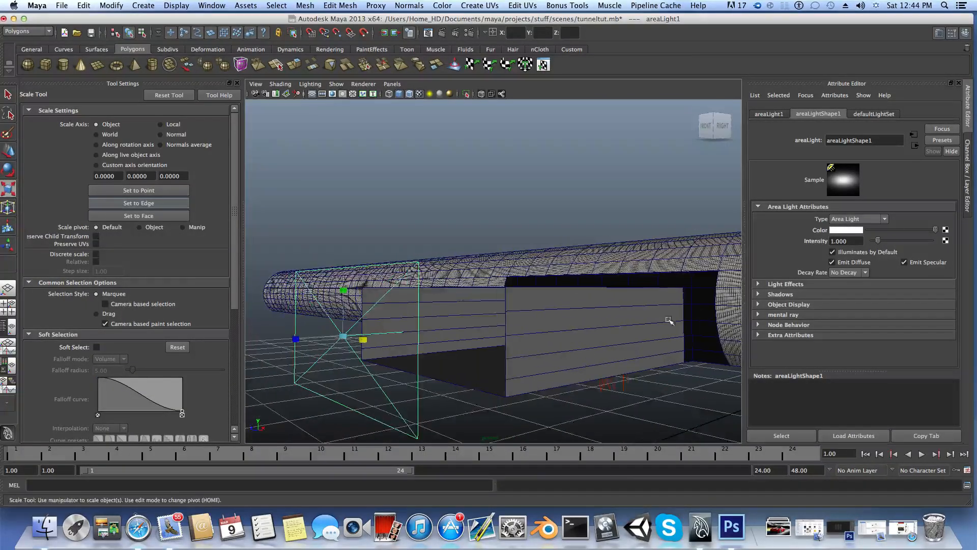
{"action": "left_click", "coordinate": [8, 151]}
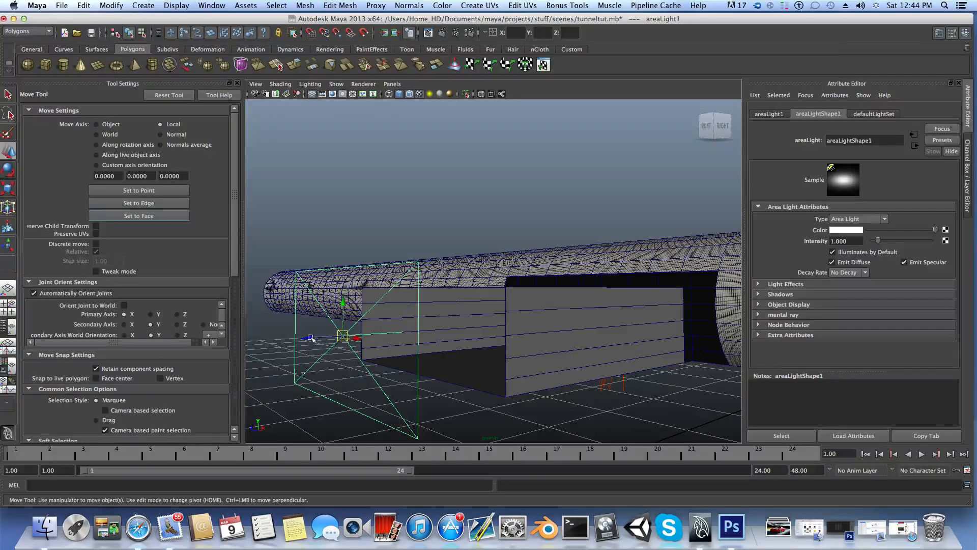
{"action": "left_click_drag", "start_coordinate": [312, 339], "coordinate": [386, 332]}
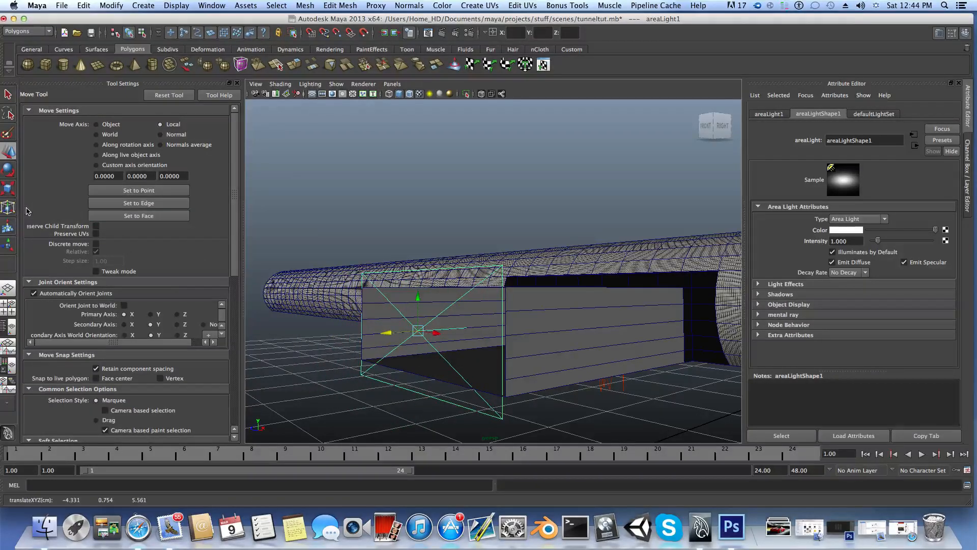
Step: Scale the area light's height to about 0.72 and adjust its depth scale to fit the recess opening
{"action": "left_click", "coordinate": [9, 188]}
{"action": "left_click_drag", "start_coordinate": [419, 285], "coordinate": [416, 300]}
{"action": "left_click_drag", "start_coordinate": [373, 334], "coordinate": [375, 333]}
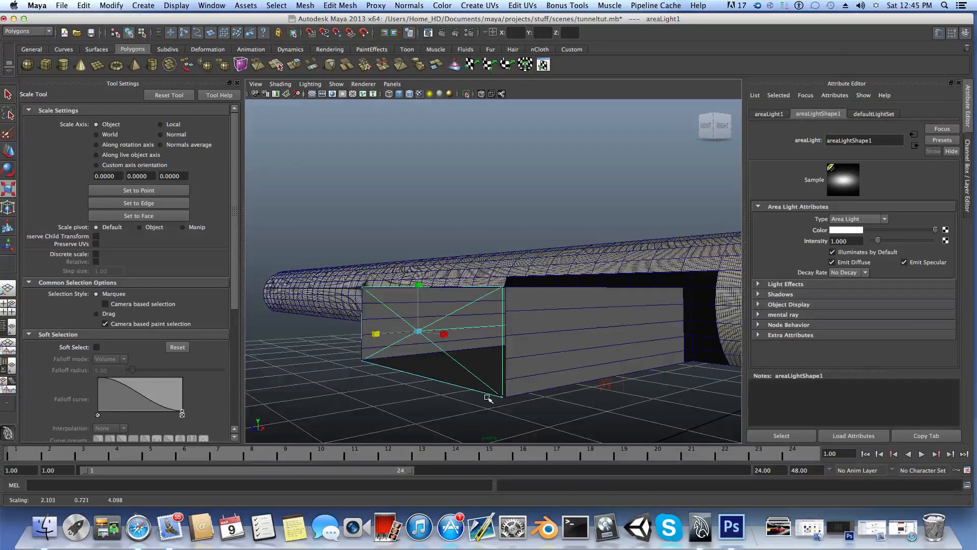
{"action": "left_click_drag", "start_coordinate": [488, 397], "coordinate": [550, 379], "text": "alt"}
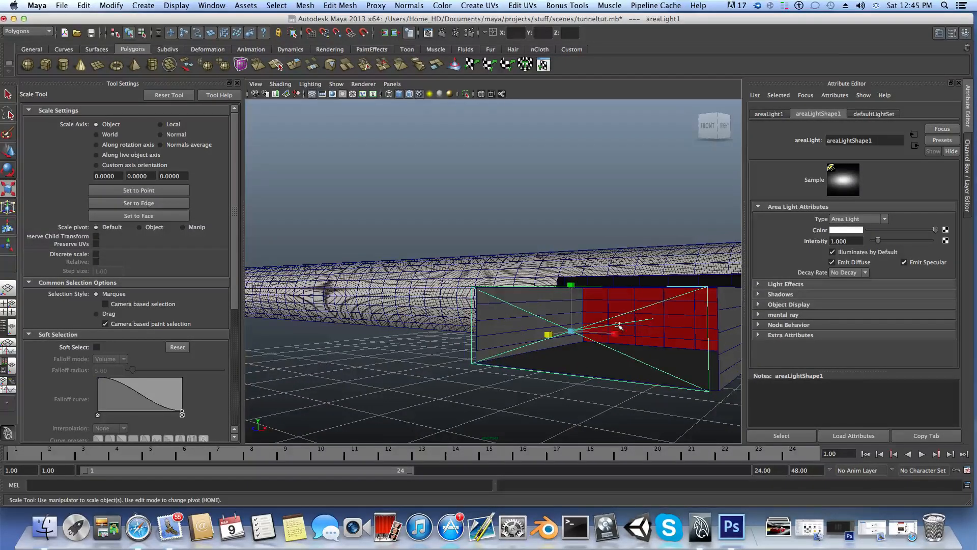
{"action": "left_click_drag", "start_coordinate": [552, 335], "coordinate": [534, 350]}
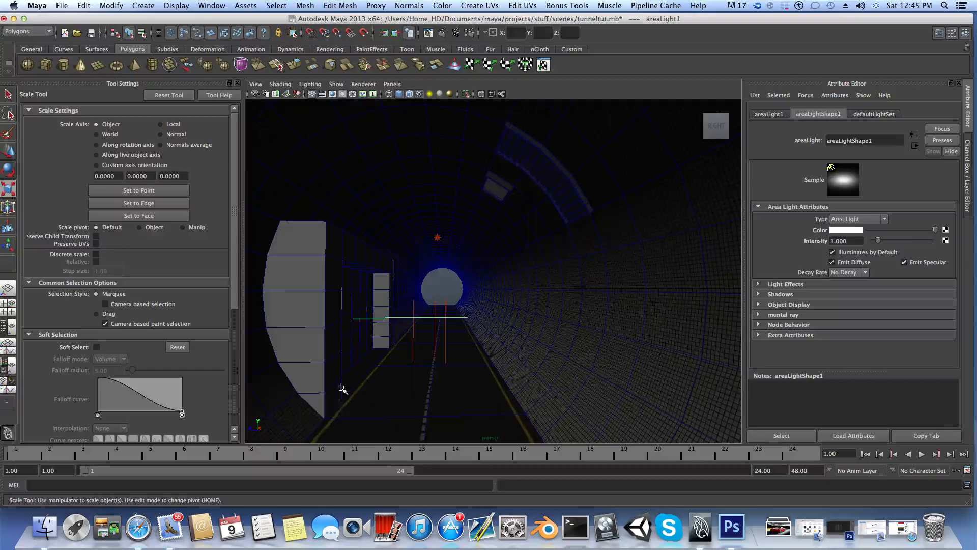
Step: Set the area light's intensity to 0.7 and its decay rate to Linear
{"action": "key", "text": "f"}
{"action": "left_click_drag", "start_coordinate": [436, 388], "coordinate": [383, 377], "text": "alt"}
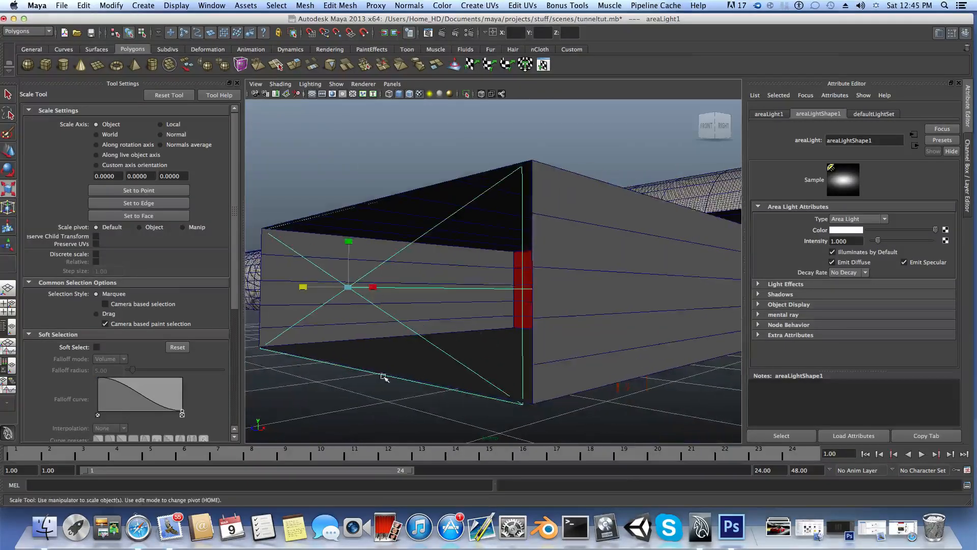
{"action": "left_click", "coordinate": [852, 241]}
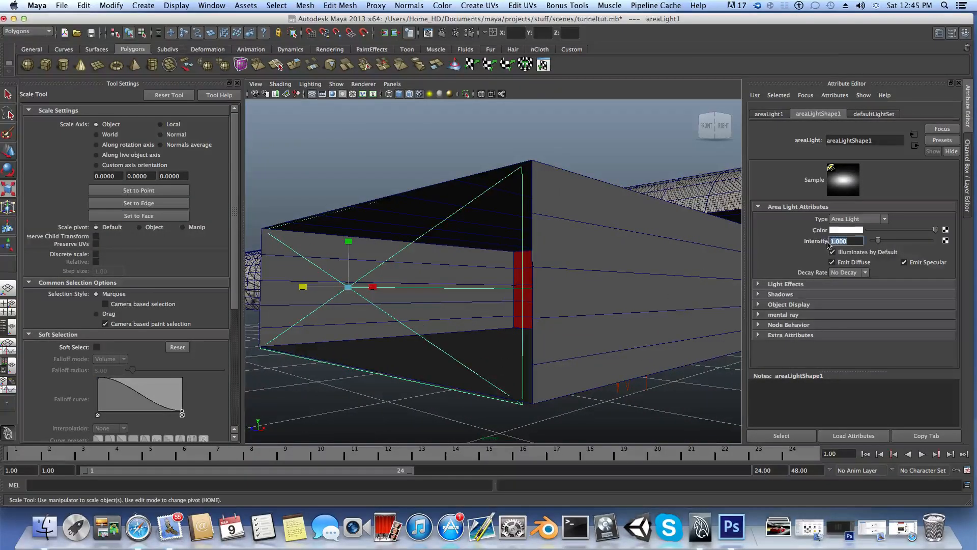
{"action": "key", "text": "Return"}
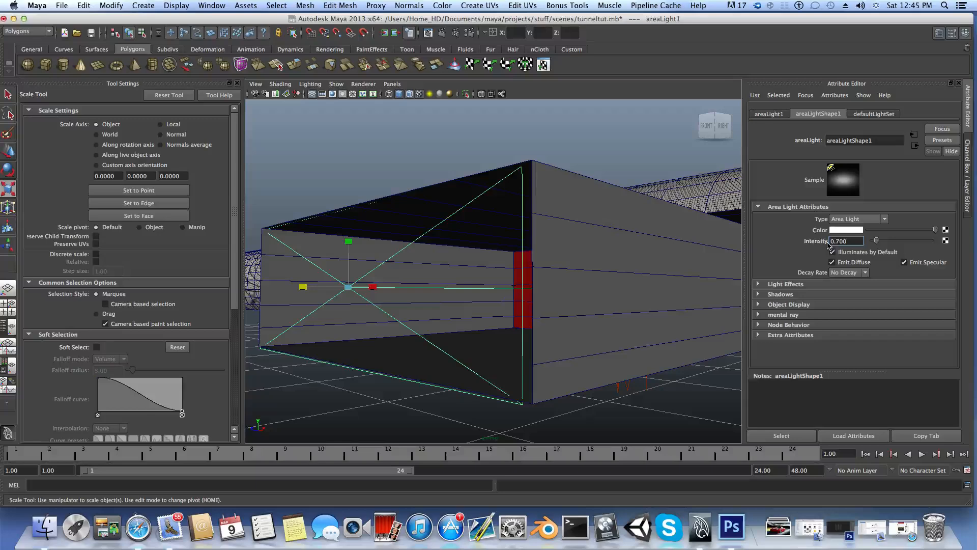
{"action": "left_click", "coordinate": [865, 273]}
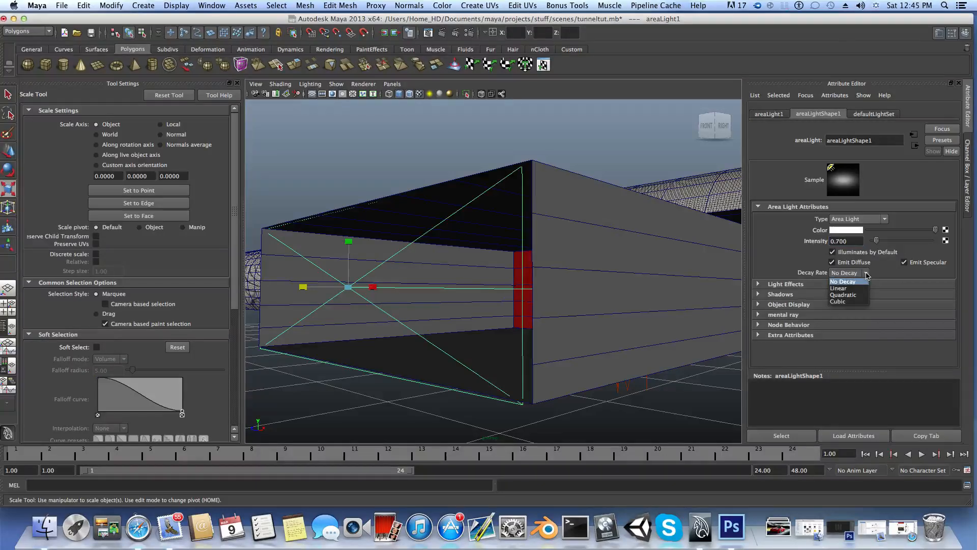
{"action": "left_click", "coordinate": [857, 289]}
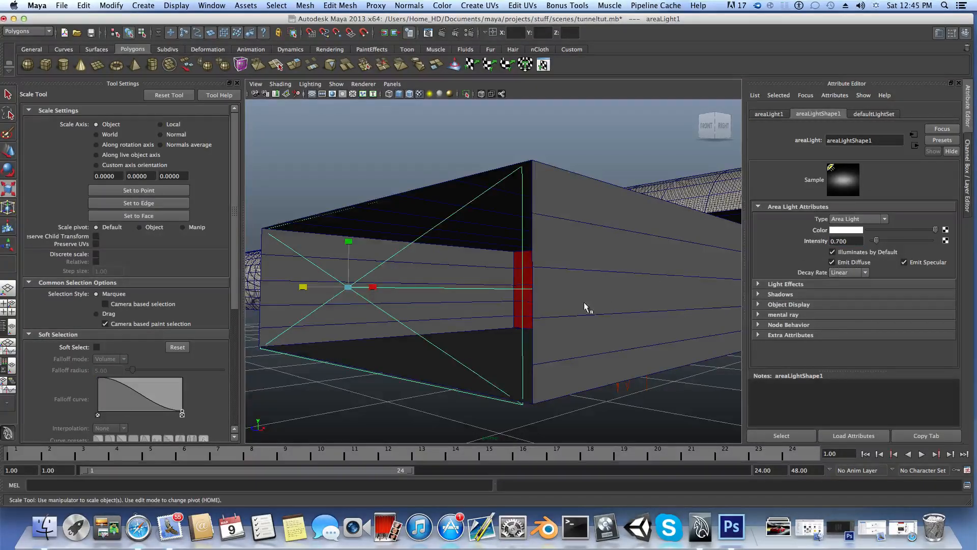
Step: Set the decay rate of the point light near the tunnel ceiling to Linear
{"action": "left_click_drag", "start_coordinate": [585, 307], "coordinate": [479, 281], "text": "alt"}
{"action": "left_click", "coordinate": [410, 243]}
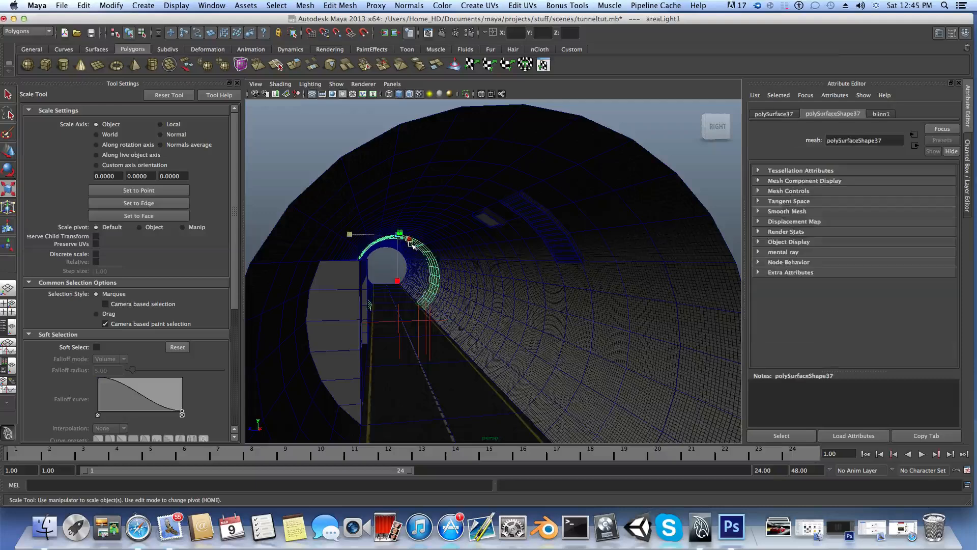
{"action": "left_click", "coordinate": [410, 241]}
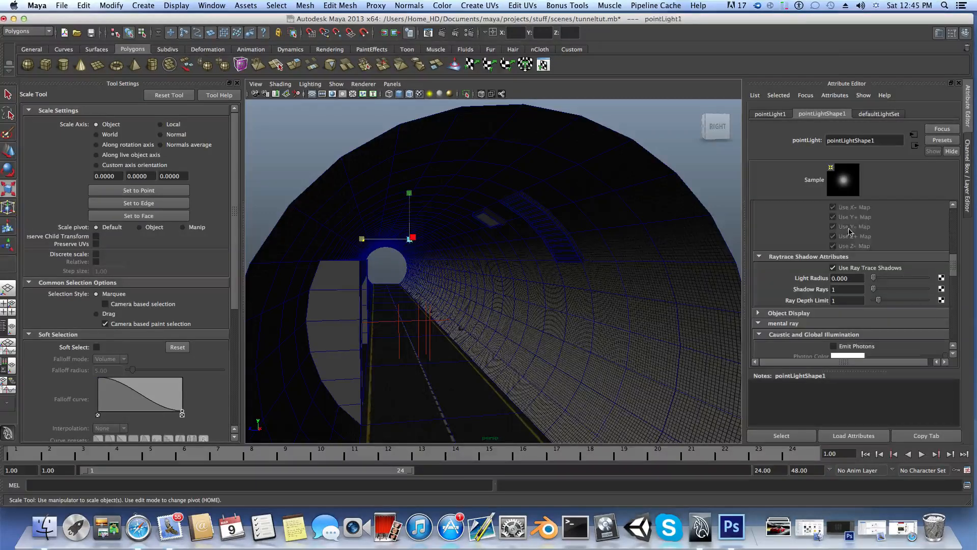
{"action": "scroll", "coordinate": [848, 232], "scroll_direction": "up", "scroll_amount": 10}
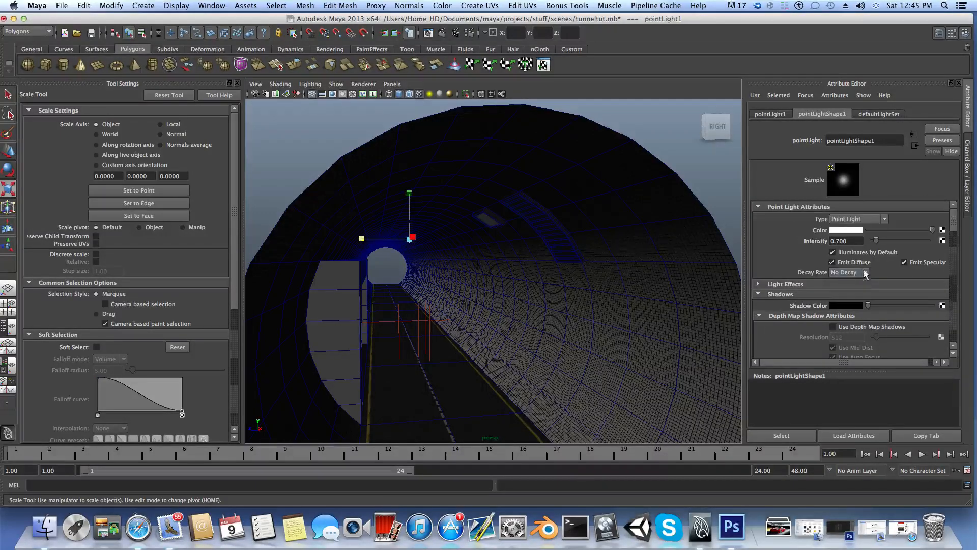
{"action": "left_click", "coordinate": [865, 273]}
{"action": "left_click", "coordinate": [850, 283]}
{"action": "left_click_drag", "start_coordinate": [505, 338], "coordinate": [558, 336], "text": "alt"}
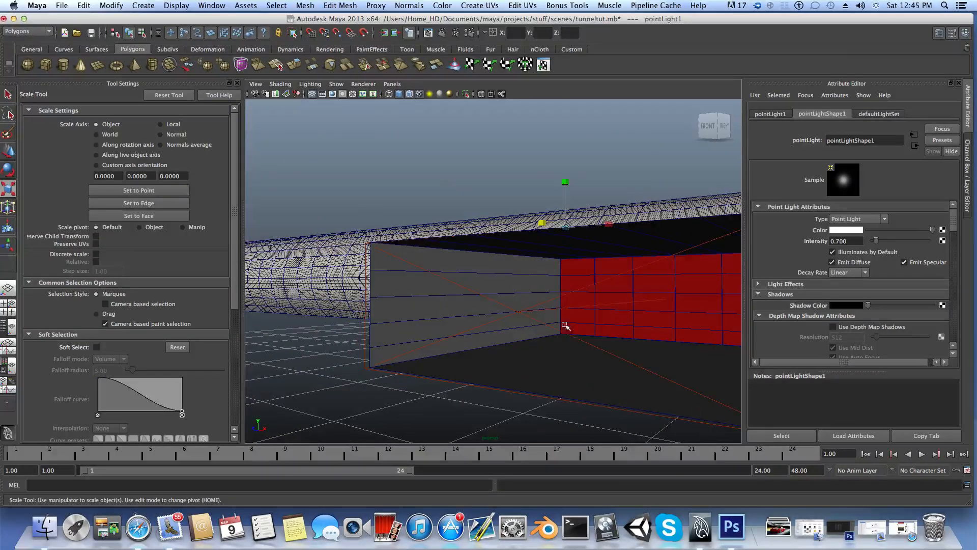
{"action": "left_click", "coordinate": [531, 316]}
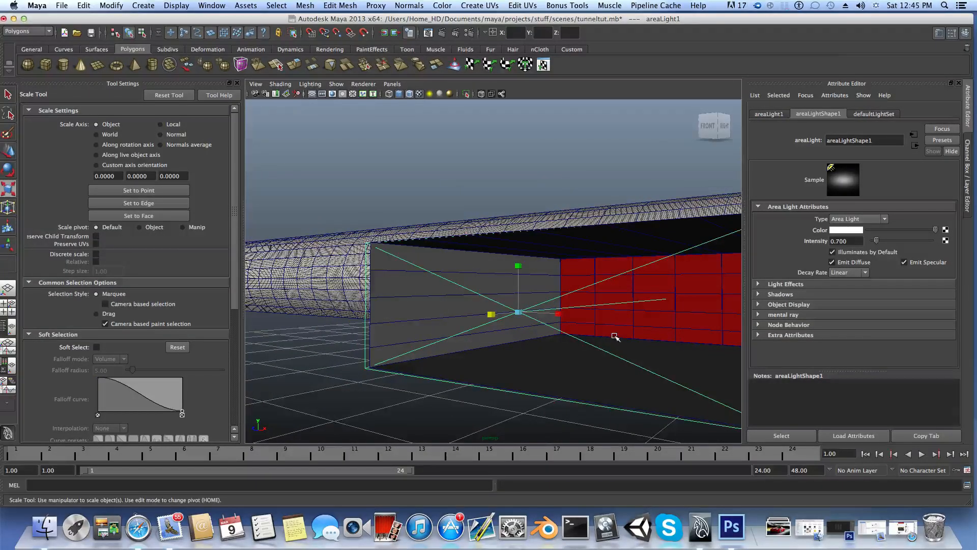
{"action": "left_click_drag", "start_coordinate": [615, 337], "coordinate": [606, 336], "text": "alt"}
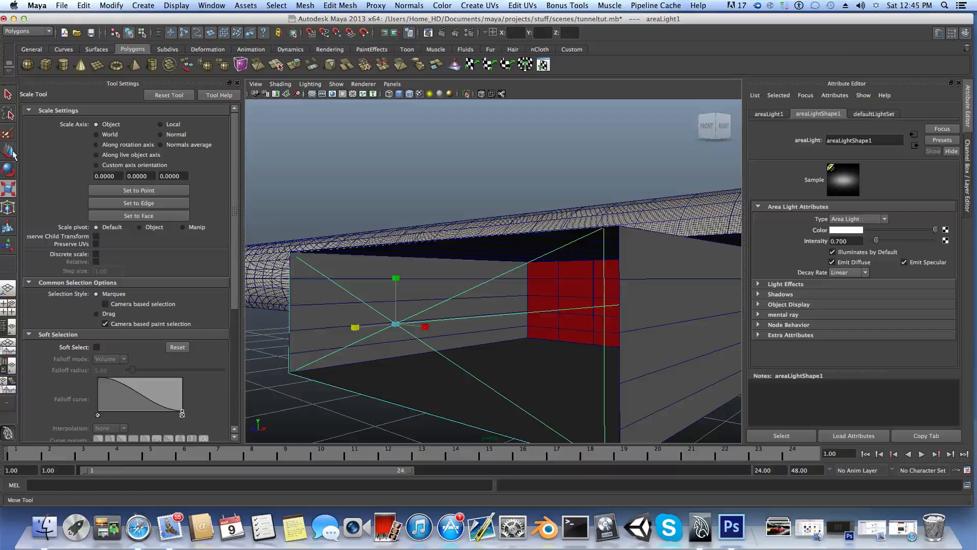
{"action": "left_click_drag", "start_coordinate": [545, 338], "coordinate": [508, 335], "text": "alt"}
{"action": "right_click_drag", "start_coordinate": [476, 348], "coordinate": [440, 347]}
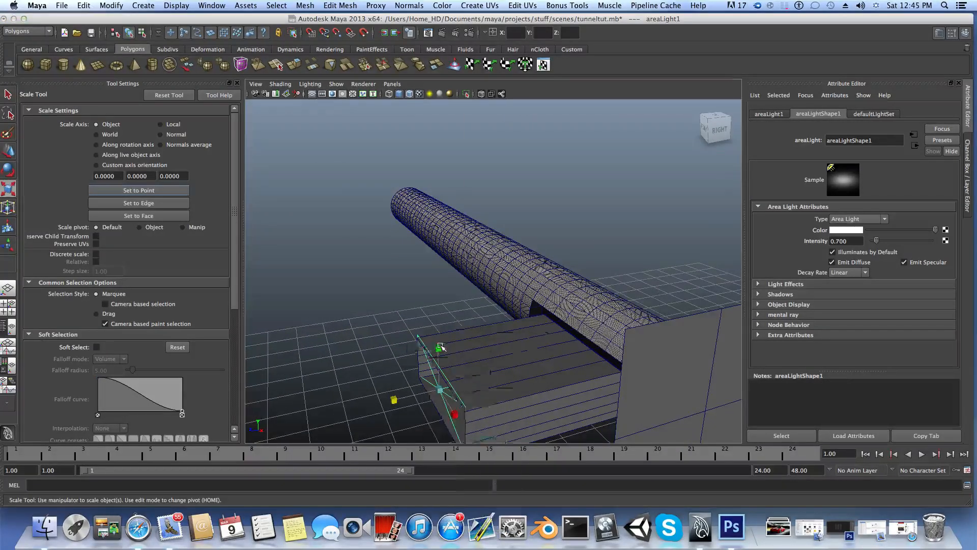
{"action": "key", "text": "F8"}
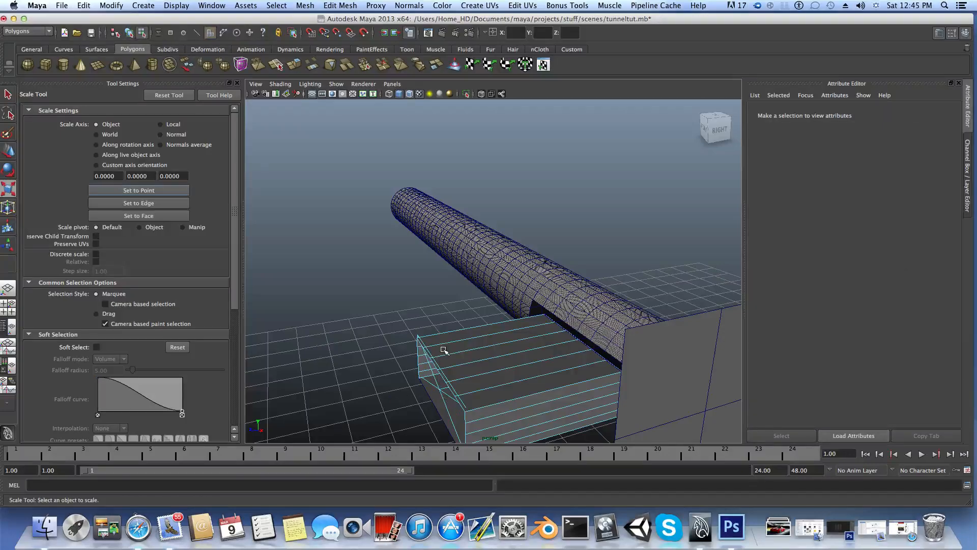
Step: Render the tunnel interior with mental ray from a view looking along the road towards the far opening
{"action": "left_click_drag", "start_coordinate": [446, 349], "coordinate": [462, 384], "text": "alt"}
{"action": "middle_click_drag", "start_coordinate": [463, 384], "coordinate": [468, 363], "text": "alt"}
{"action": "left_click_drag", "start_coordinate": [468, 364], "coordinate": [466, 364], "text": "alt"}
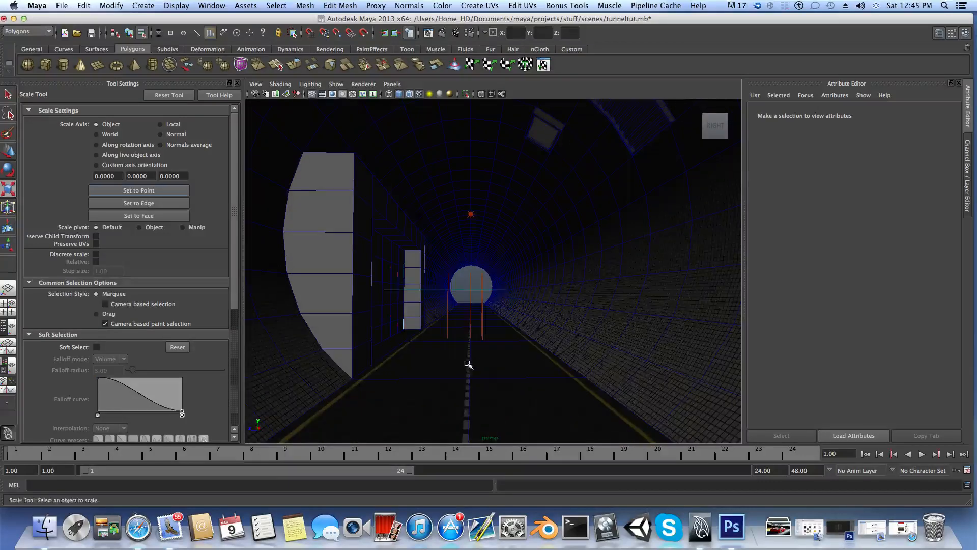
{"action": "middle_click_drag", "start_coordinate": [466, 364], "coordinate": [475, 366], "text": "alt"}
{"action": "mouse_move", "coordinate": [497, 214]}
{"action": "left_mouse_down", "text": "alt"}
{"action": "mouse_move", "coordinate": [493, 224]}
{"action": "mouse_move", "coordinate": [515, 215]}
{"action": "left_mouse_up", "text": "alt"}
{"action": "mouse_move", "coordinate": [516, 217]}
{"action": "middle_mouse_down", "text": "alt"}
{"action": "mouse_move", "coordinate": [519, 210]}
{"action": "mouse_move", "coordinate": [512, 218]}
{"action": "middle_mouse_up", "text": "alt"}
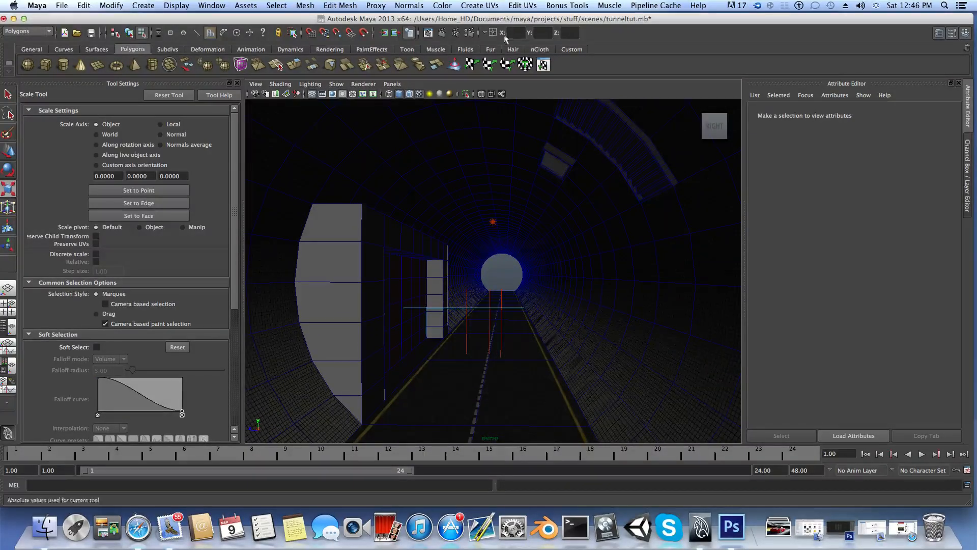
{"action": "left_click", "coordinate": [442, 33]}
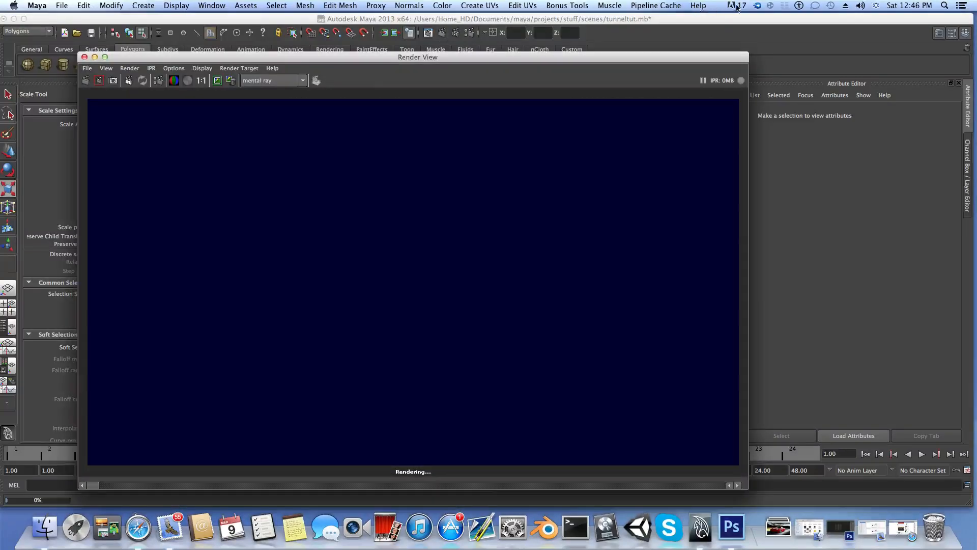
{"action": "left_click_drag", "start_coordinate": [714, 19], "coordinate": [711, 29]}
{"action": "left_click", "coordinate": [712, 21]}
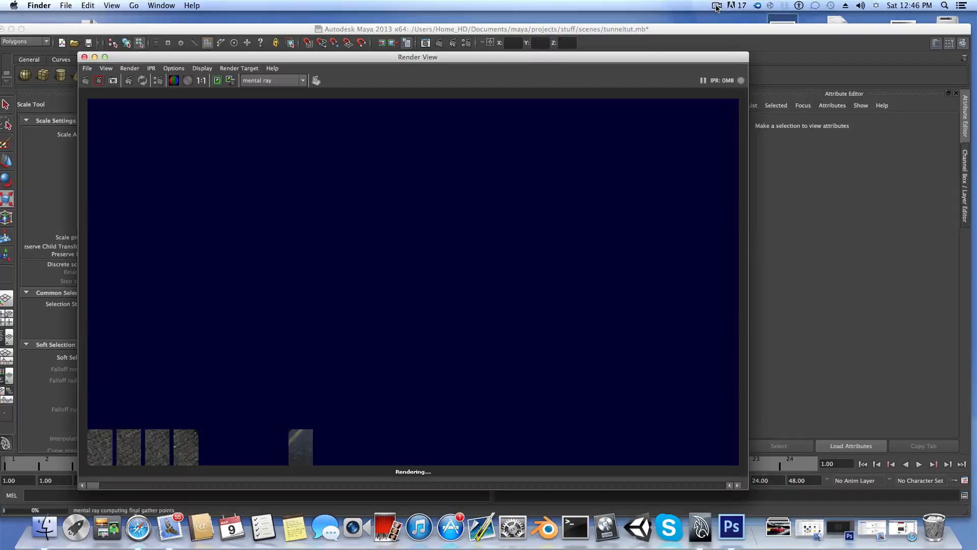
{"action": "left_click", "coordinate": [716, 6]}
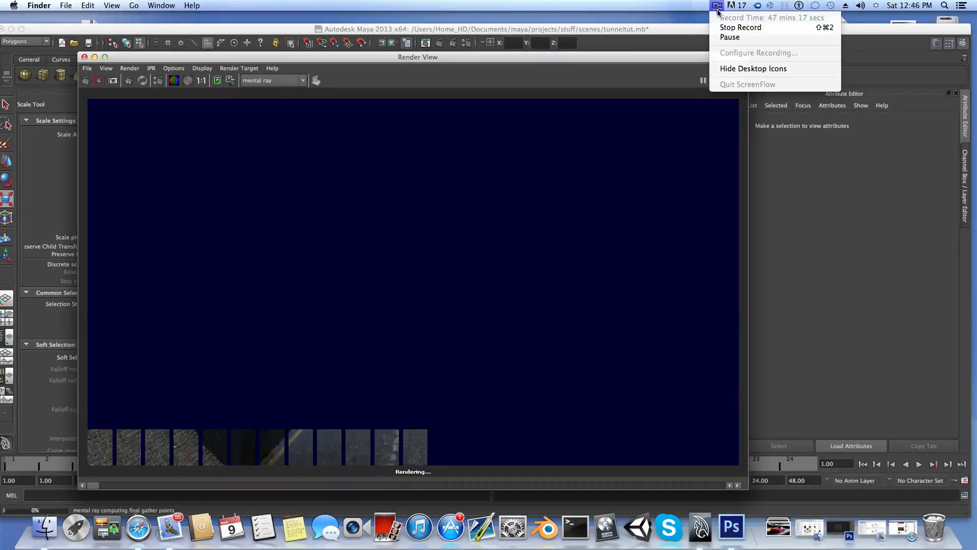
{"action": "left_click", "coordinate": [723, 38]}
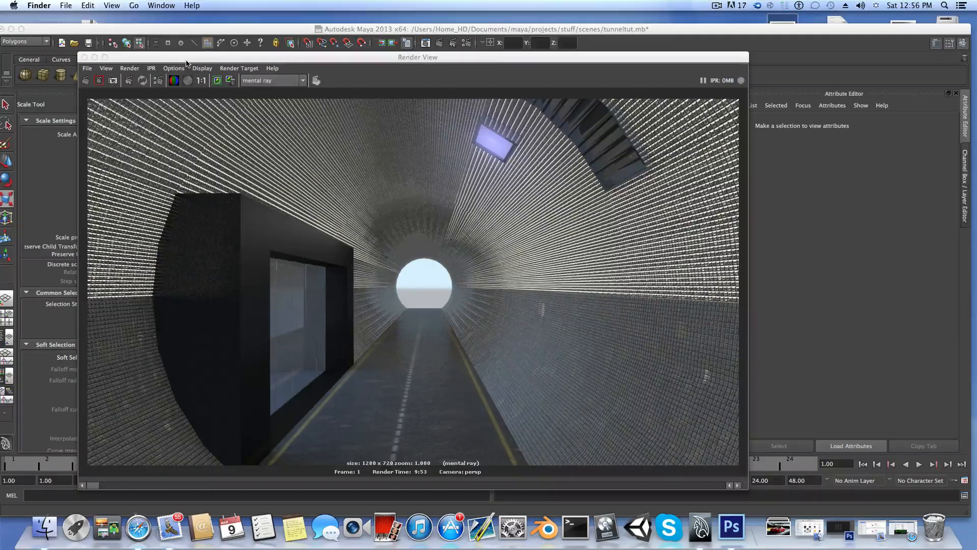
{"action": "left_click", "coordinate": [717, 5]}
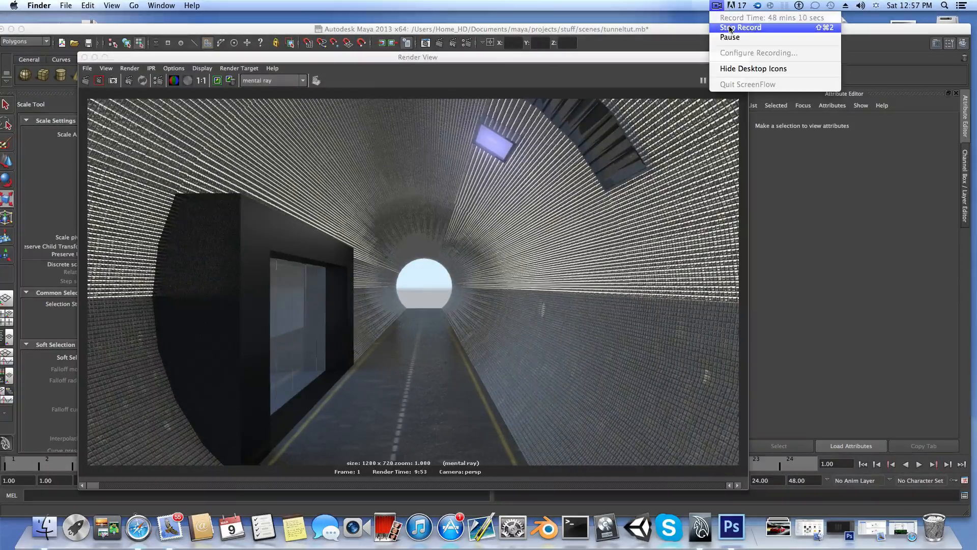